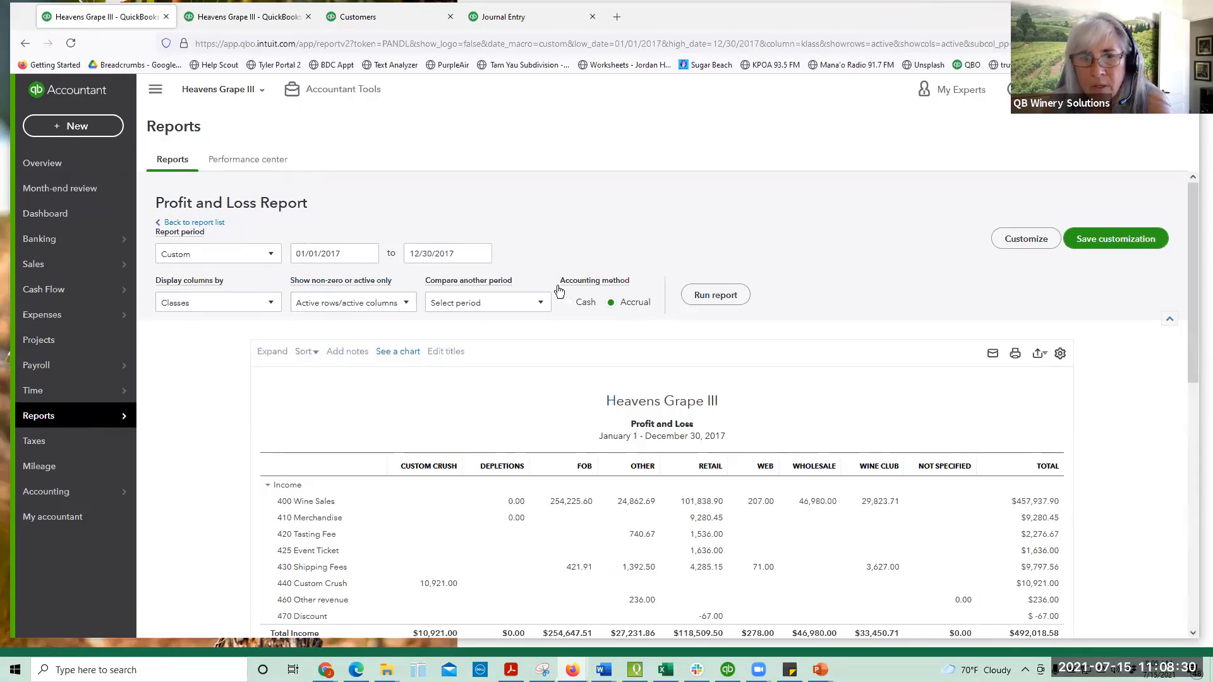
Step: Open a fresh Profit and Loss report from the report list and set its period to 01/01/2017 through 12/31/2017
{"action": "left_click", "coordinate": [213, 223]}
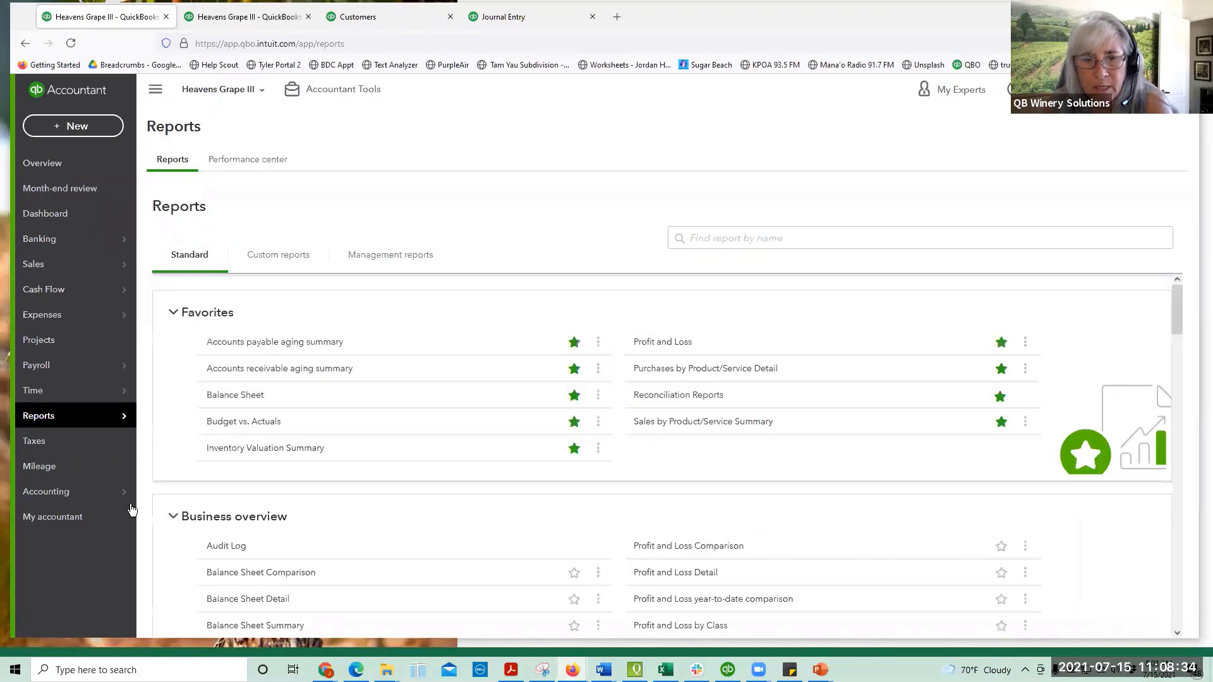
{"action": "left_click", "coordinate": [668, 344]}
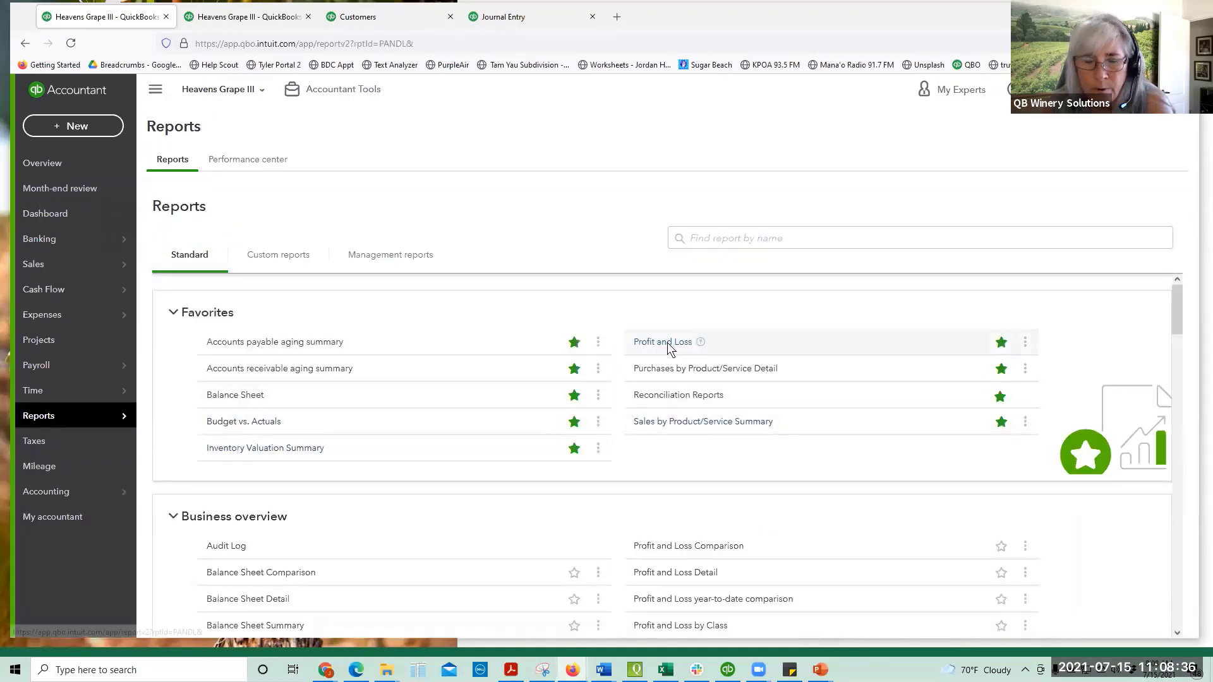
{"action": "left_click_drag", "start_coordinate": [345, 254], "coordinate": [271, 247]}
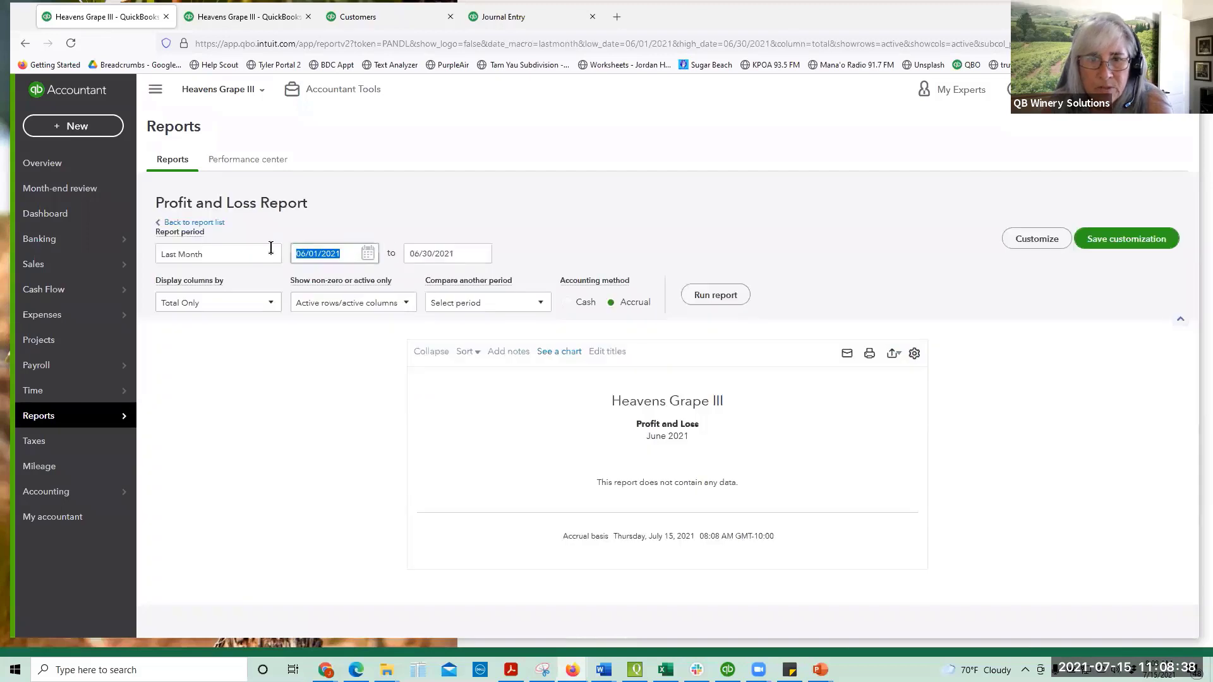
{"action": "type", "text": "010117"}
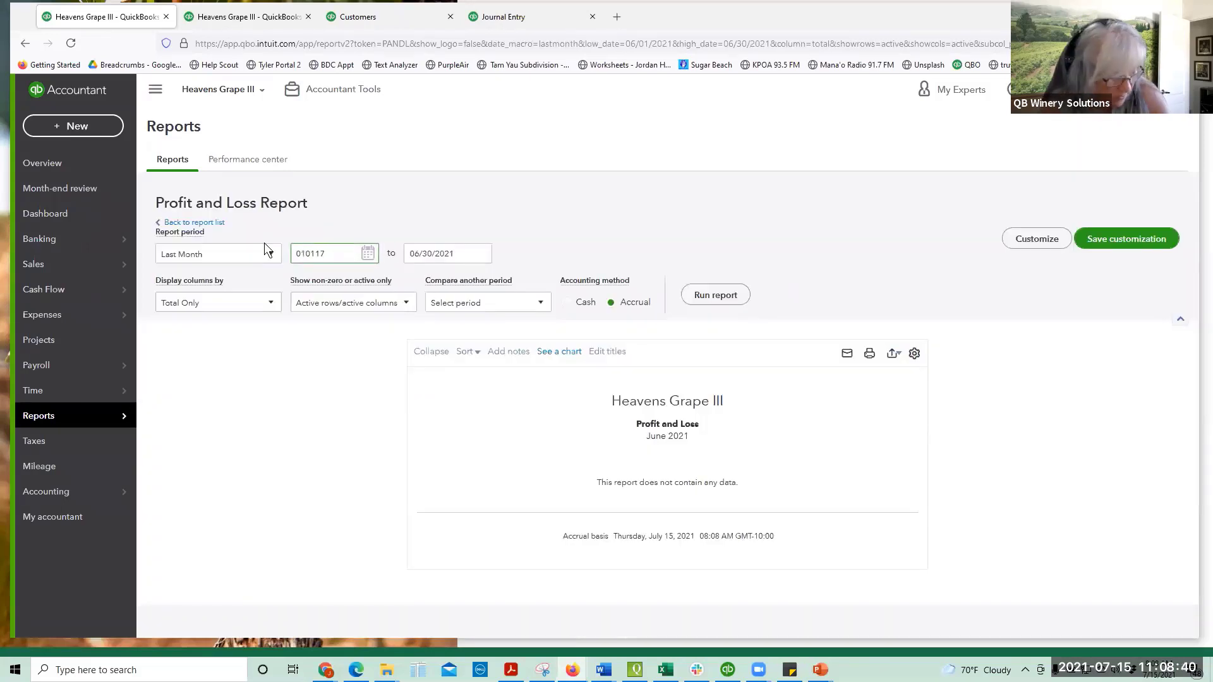
{"action": "key", "text": "Tab"}
{"action": "type", "text": "12"}
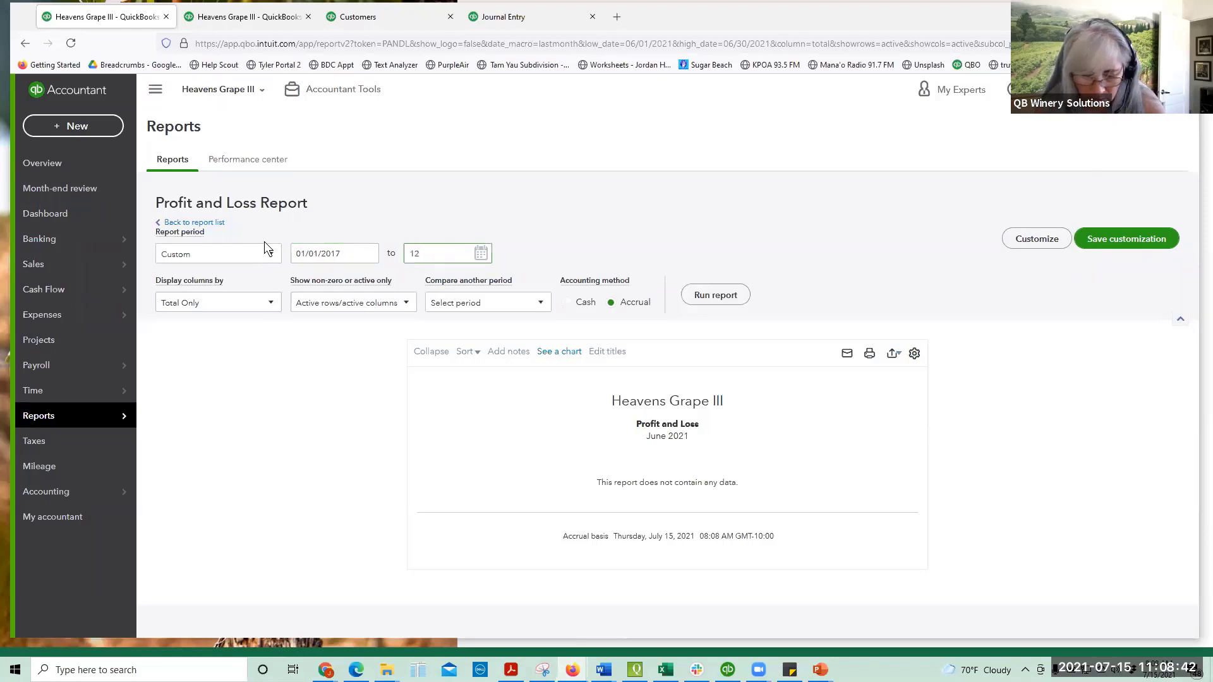
{"action": "type", "text": "3017"}
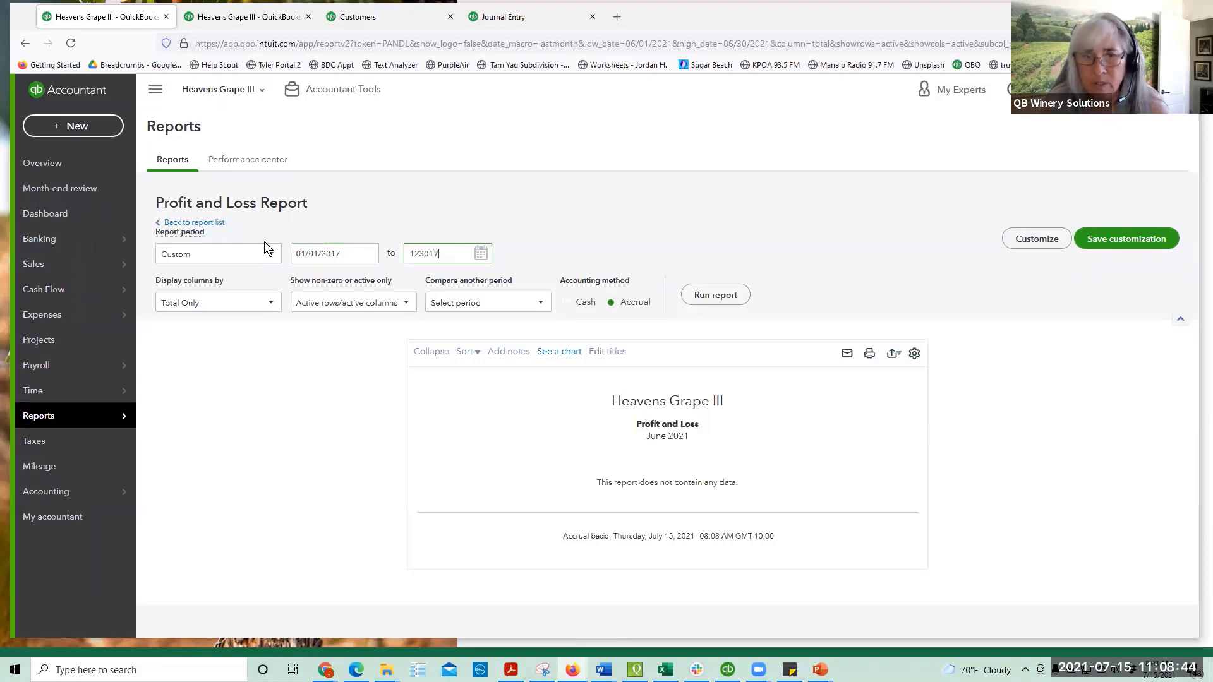
{"action": "key", "text": "Tab"}
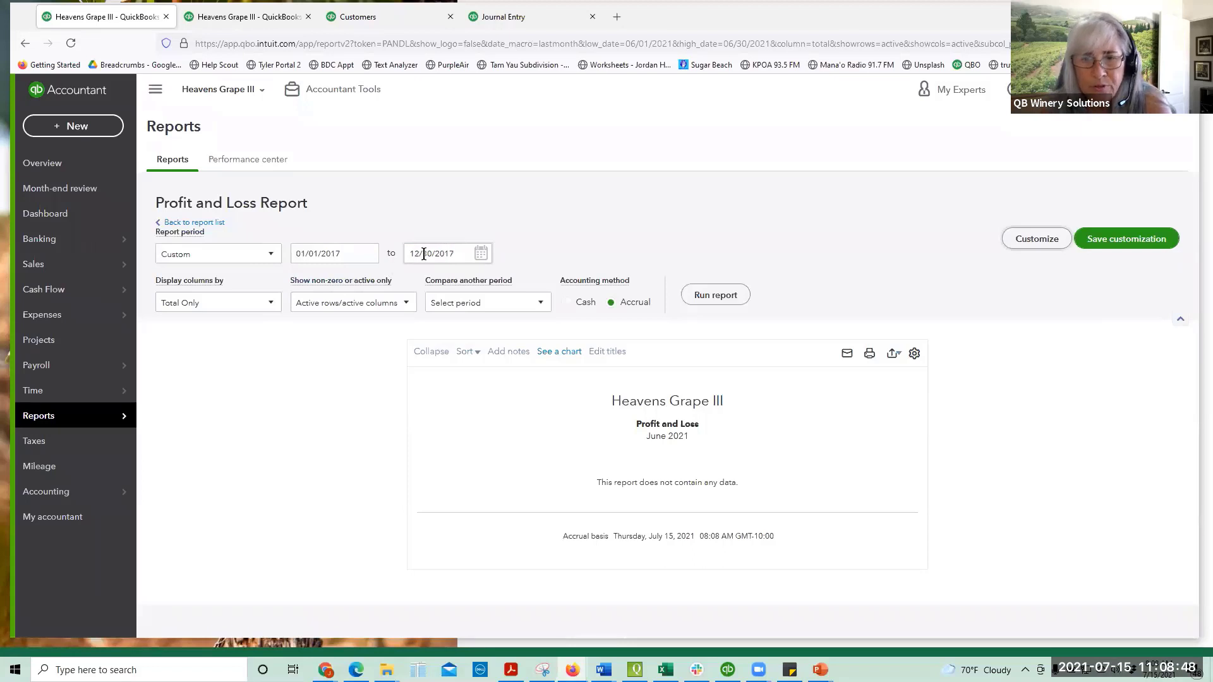
{"action": "left_click", "coordinate": [481, 254]}
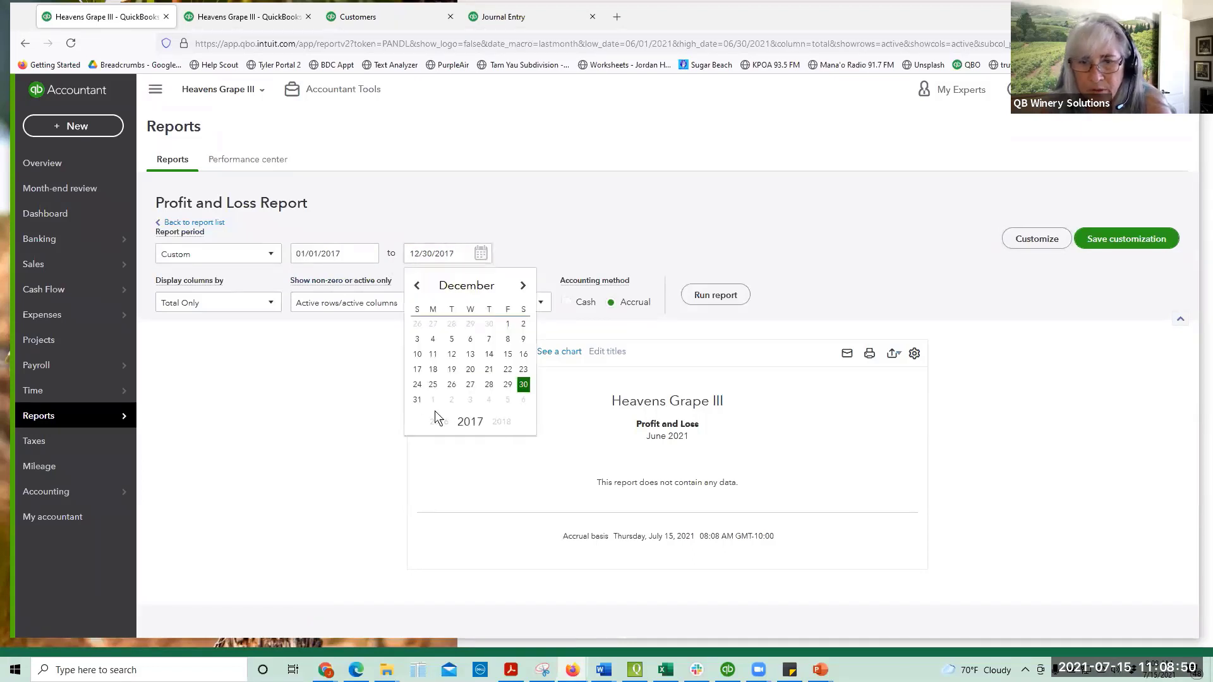
{"action": "left_click", "coordinate": [415, 400]}
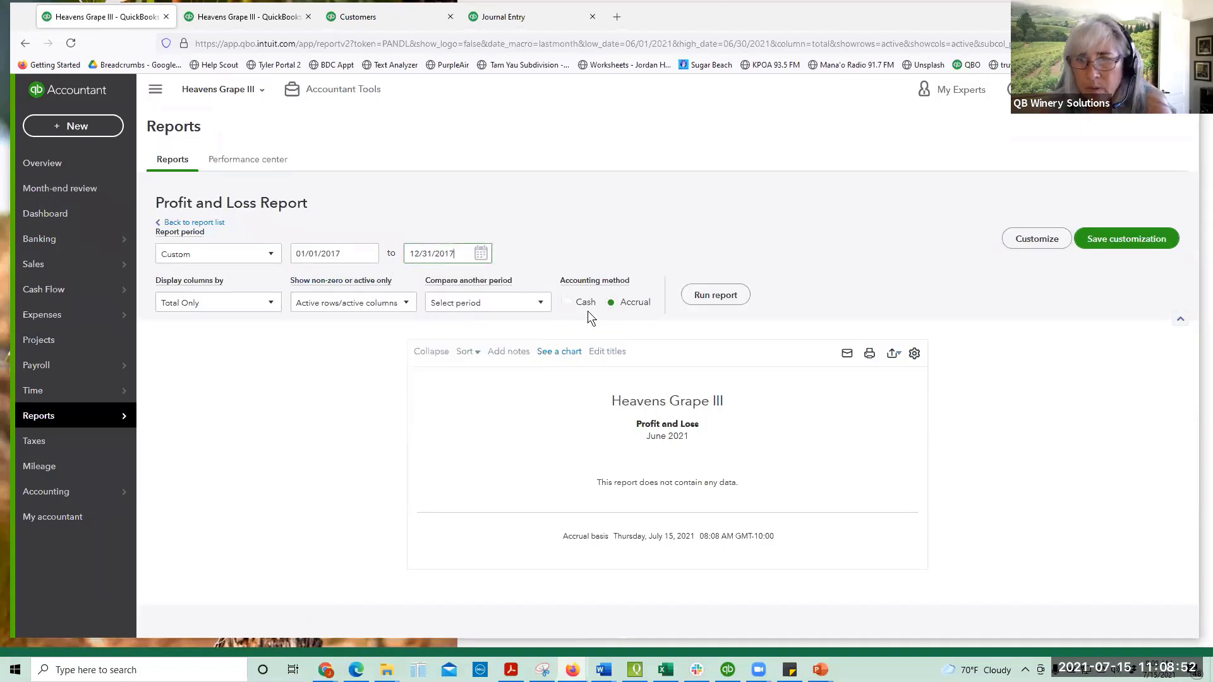
Step: Display the Profit and Loss columns by Classes and run the report
{"action": "left_click", "coordinate": [252, 307]}
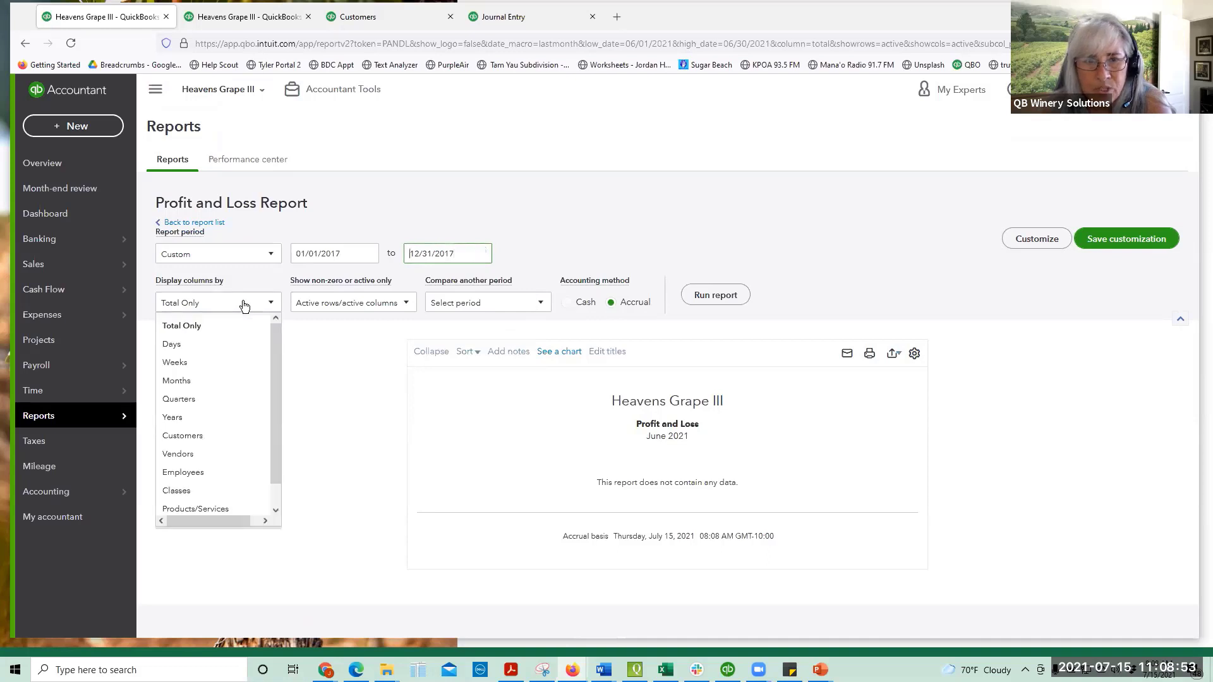
{"action": "left_click", "coordinate": [191, 492]}
{"action": "left_click", "coordinate": [717, 297]}
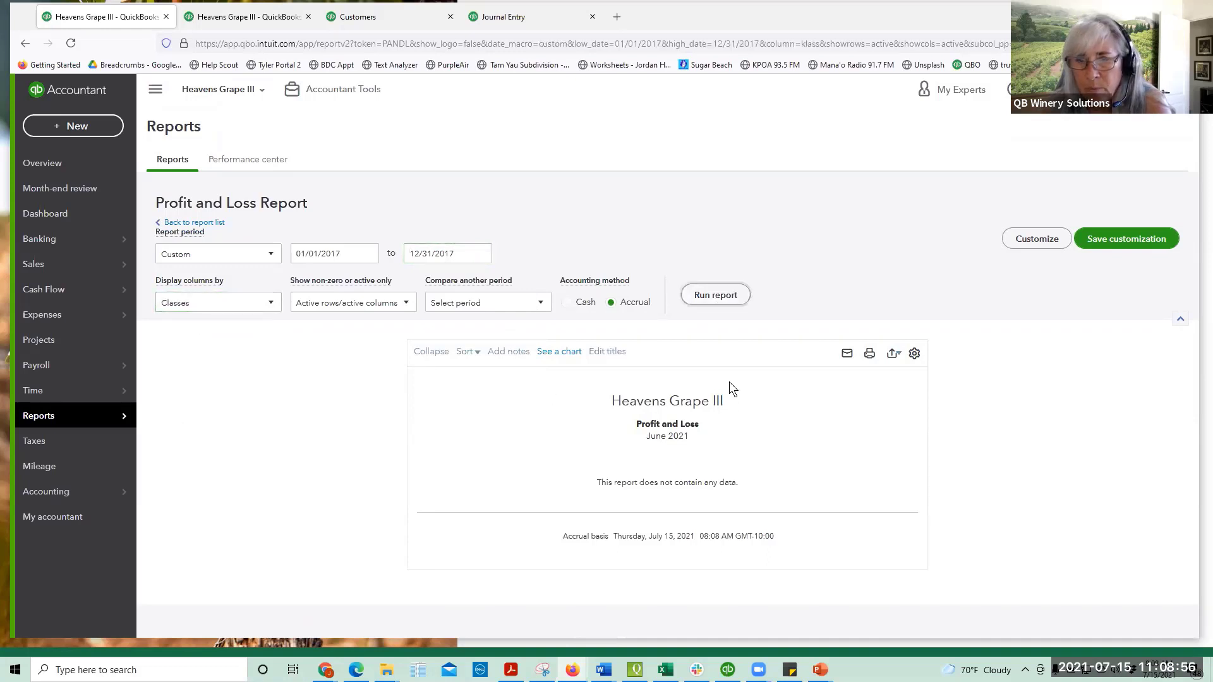
Step: Examine the Depletions class column across the income, cost of goods sold and expense rows of the full-year report
{"action": "scroll", "coordinate": [657, 462], "scroll_direction": "down", "scroll_amount": 2}
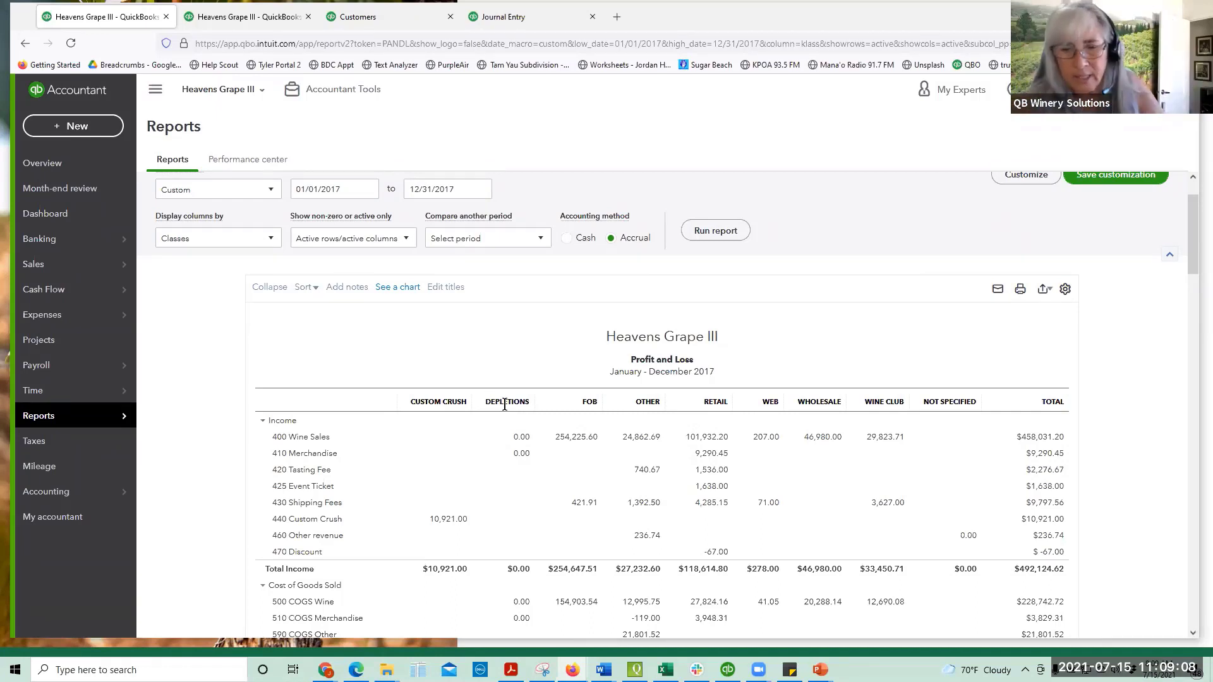
{"action": "scroll", "coordinate": [508, 417], "scroll_direction": "down", "scroll_amount": 2}
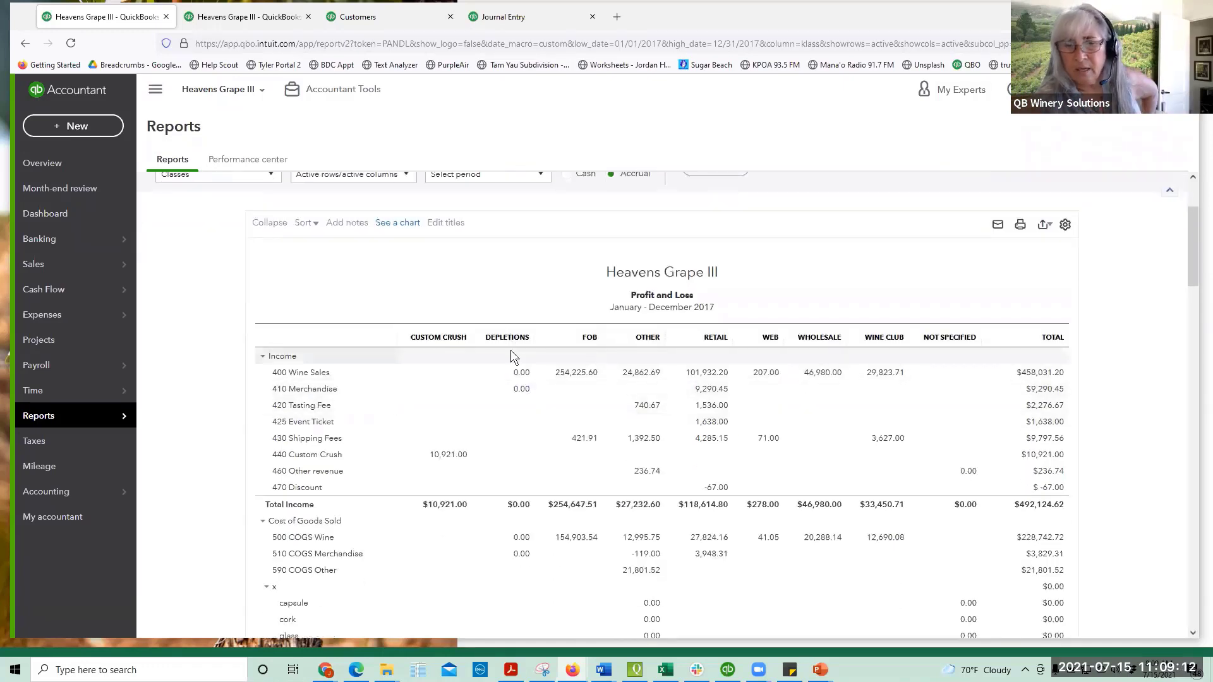
{"action": "scroll", "coordinate": [510, 352], "scroll_direction": "up", "scroll_amount": 2}
{"action": "scroll", "coordinate": [505, 344], "scroll_direction": "down", "scroll_amount": 5}
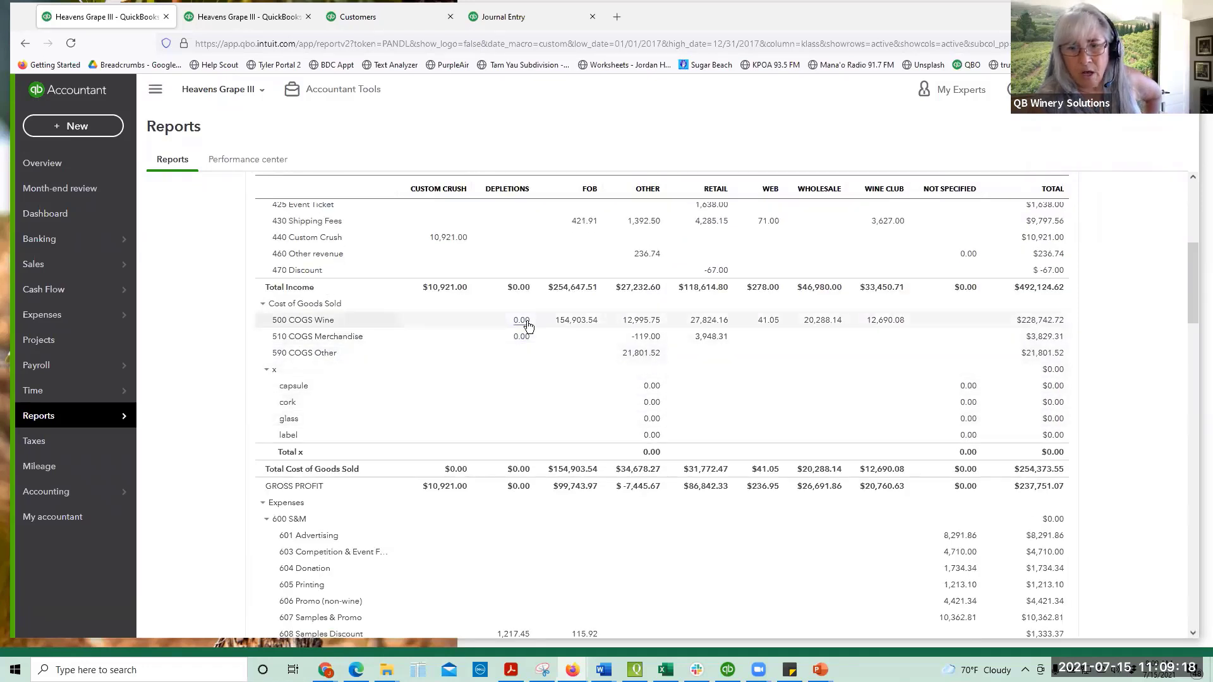
{"action": "scroll", "coordinate": [515, 559], "scroll_direction": "down", "scroll_amount": 1}
{"action": "scroll", "coordinate": [522, 534], "scroll_direction": "up", "scroll_amount": 1}
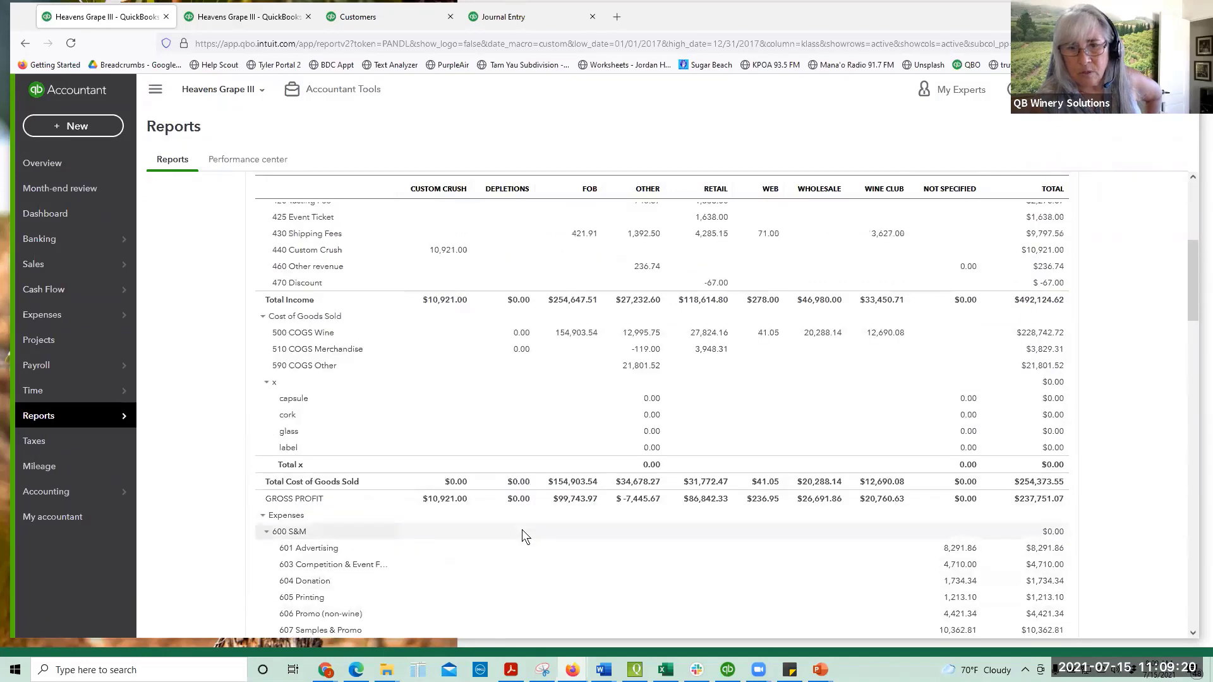
Step: Set the report's end date to 12/30/2017 and rerun the Profit and Loss by class
{"action": "scroll", "coordinate": [522, 535], "scroll_direction": "up", "scroll_amount": 5}
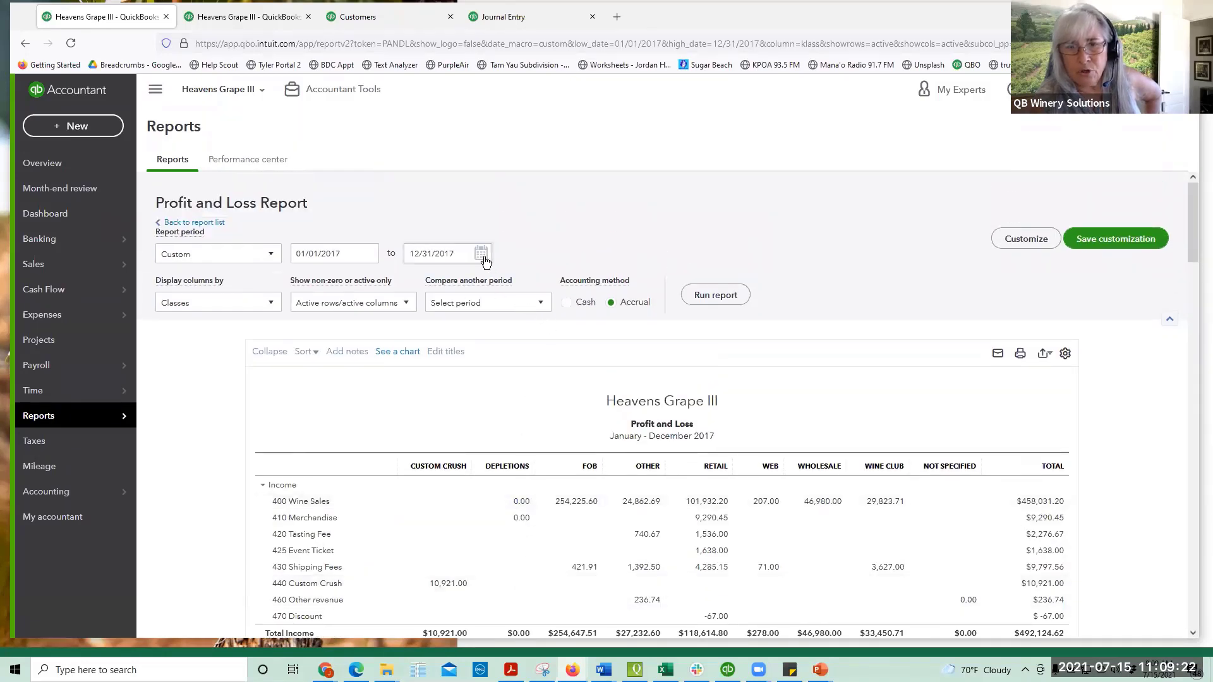
{"action": "left_click", "coordinate": [481, 254]}
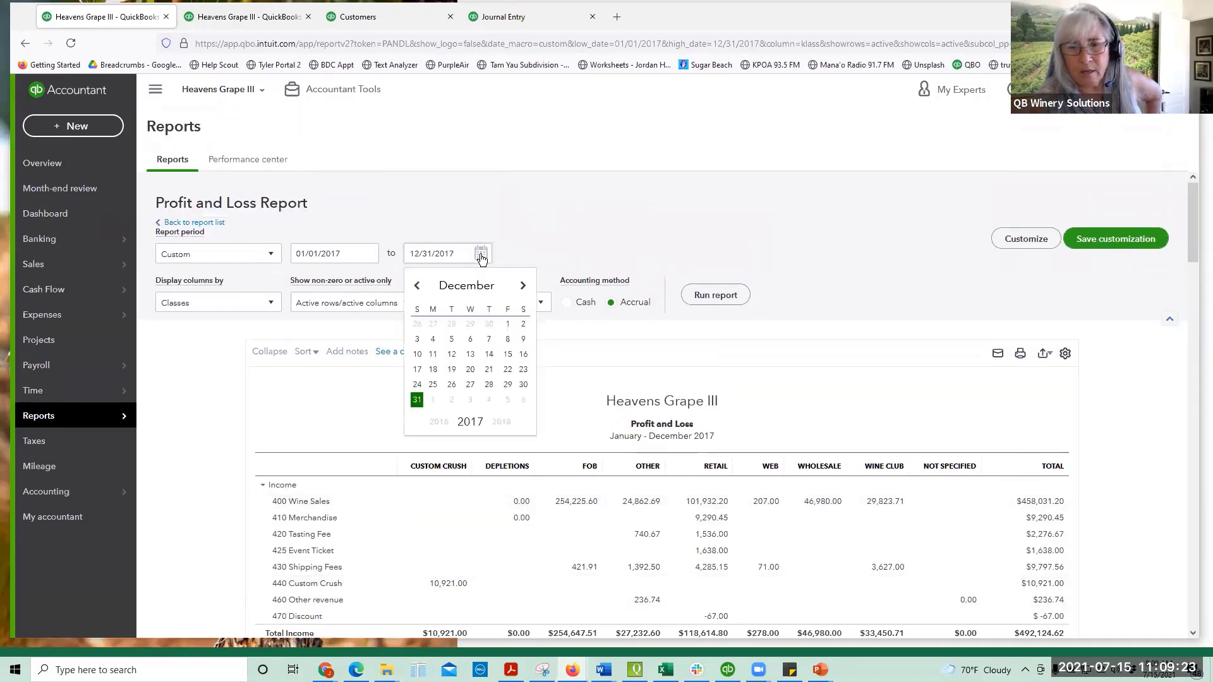
{"action": "left_click", "coordinate": [522, 385]}
{"action": "left_click", "coordinate": [717, 296]}
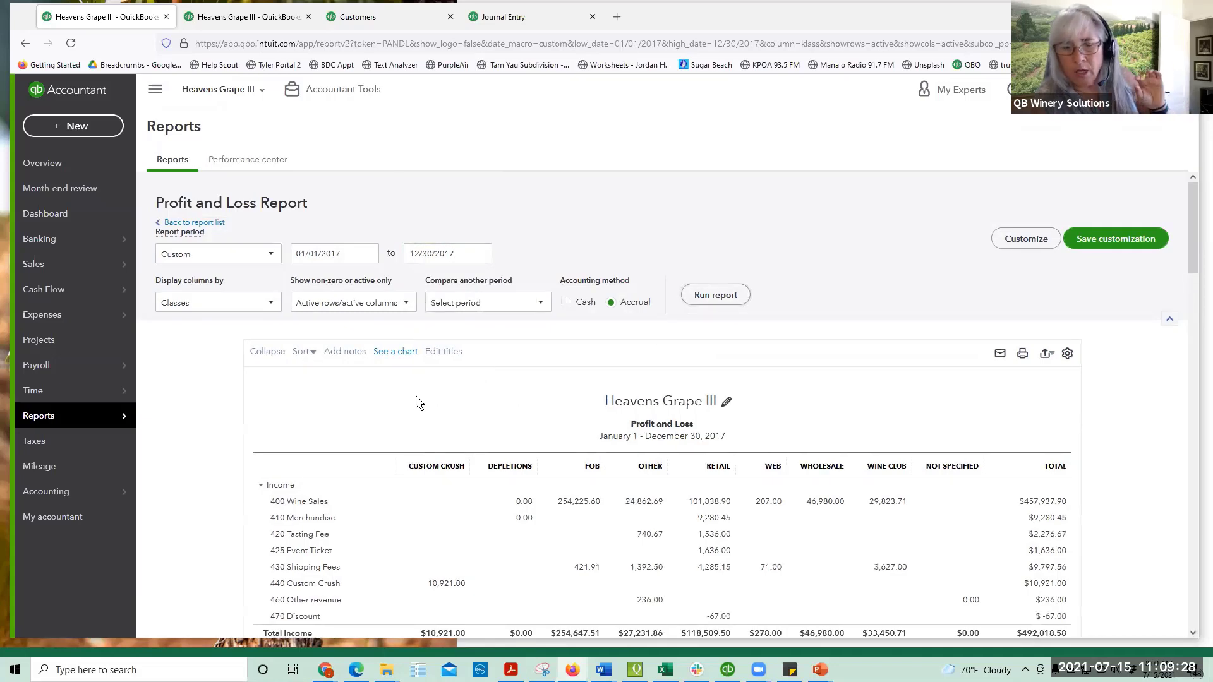
Step: Review the Depletions column's cost of goods sold rows and open the transactions behind its 500 COGS Wine amount
{"action": "scroll", "coordinate": [423, 401], "scroll_direction": "down", "scroll_amount": 2}
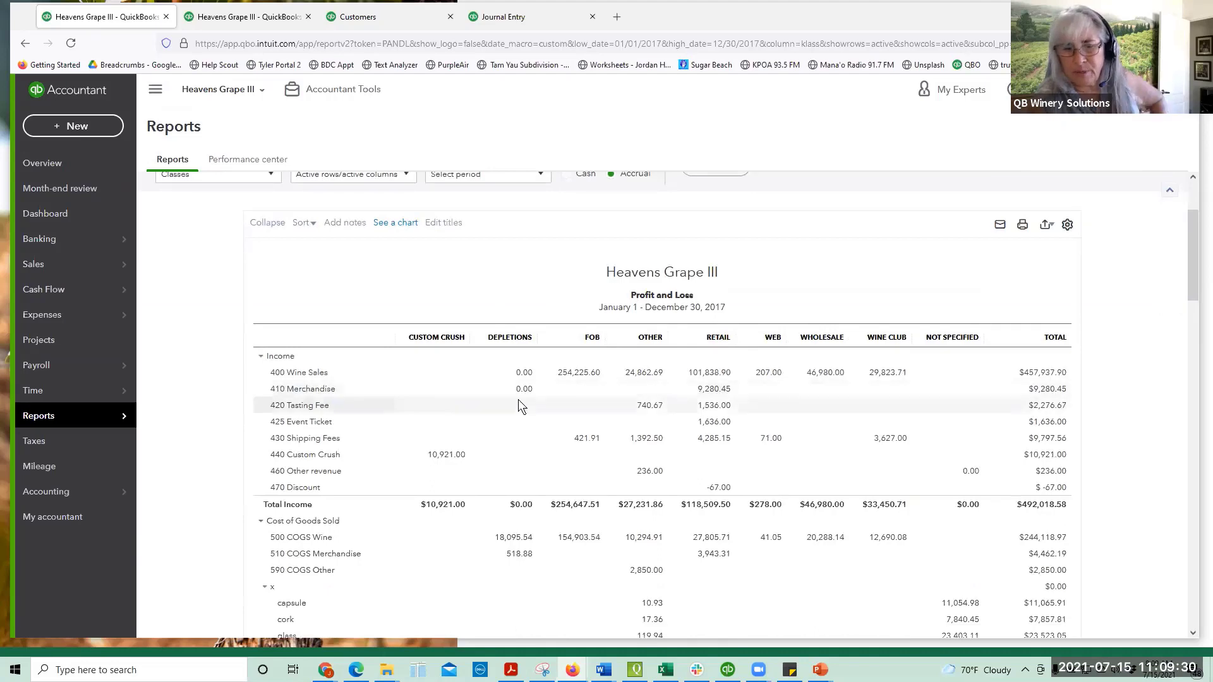
{"action": "scroll", "coordinate": [522, 396], "scroll_direction": "up", "scroll_amount": 2}
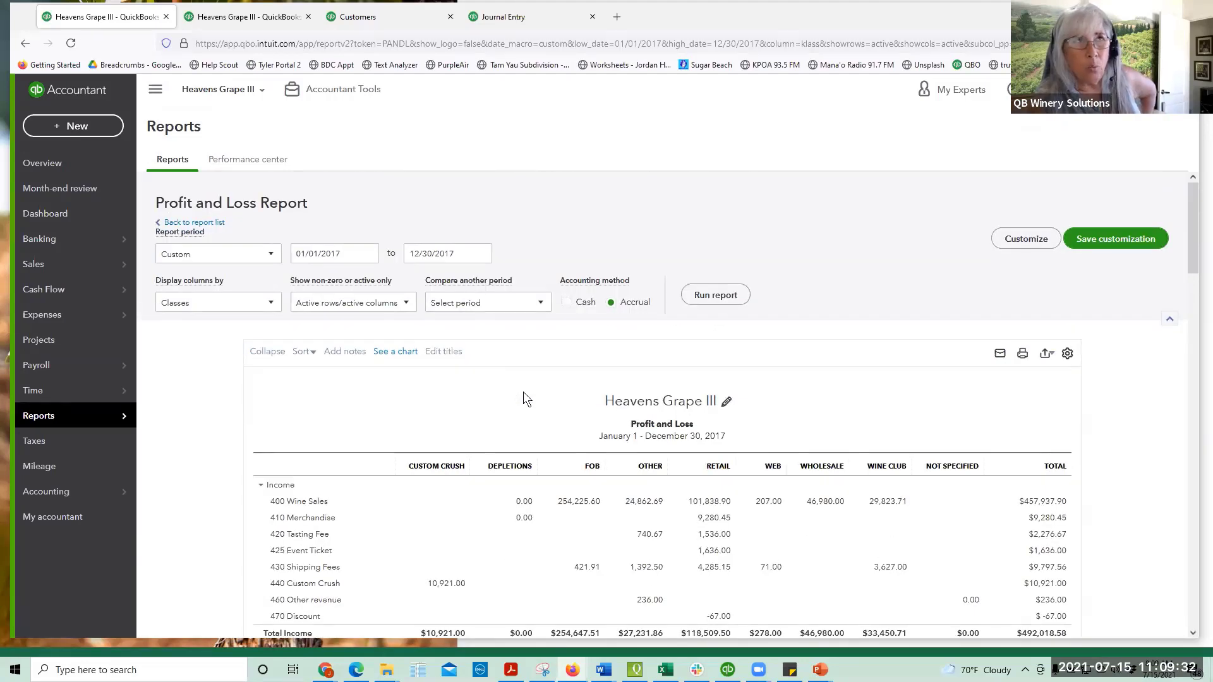
{"action": "scroll", "coordinate": [523, 393], "scroll_direction": "down", "scroll_amount": 4}
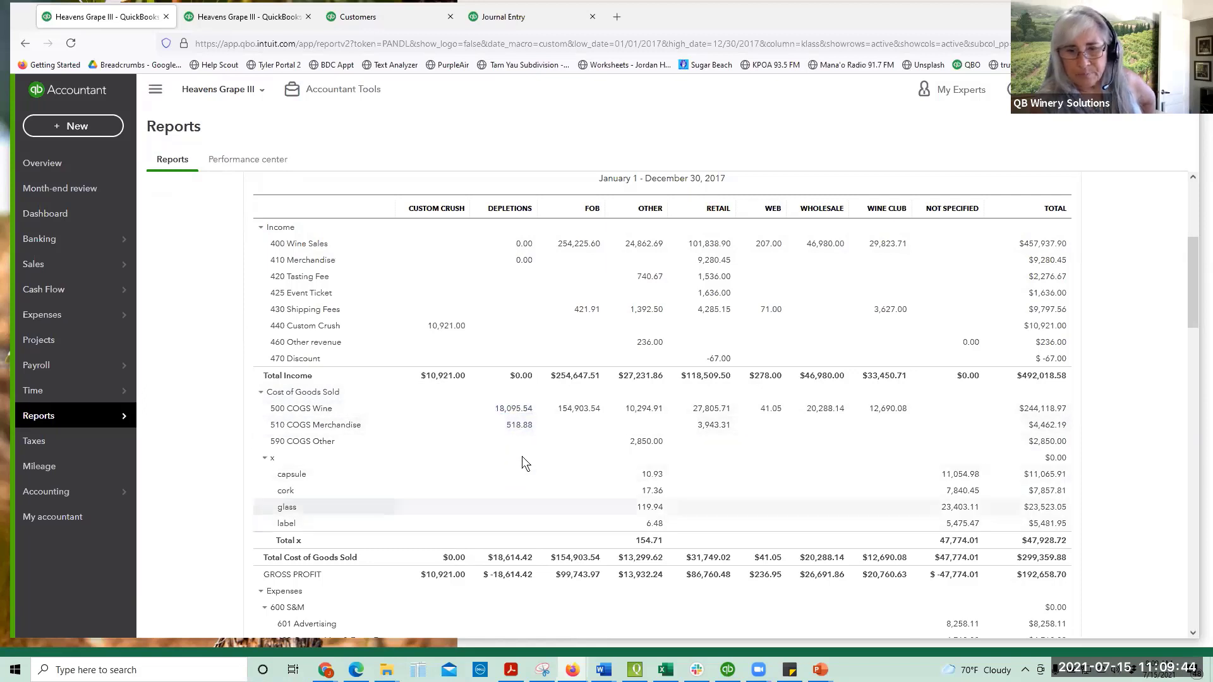
{"action": "scroll", "coordinate": [516, 431], "scroll_direction": "up", "scroll_amount": 1}
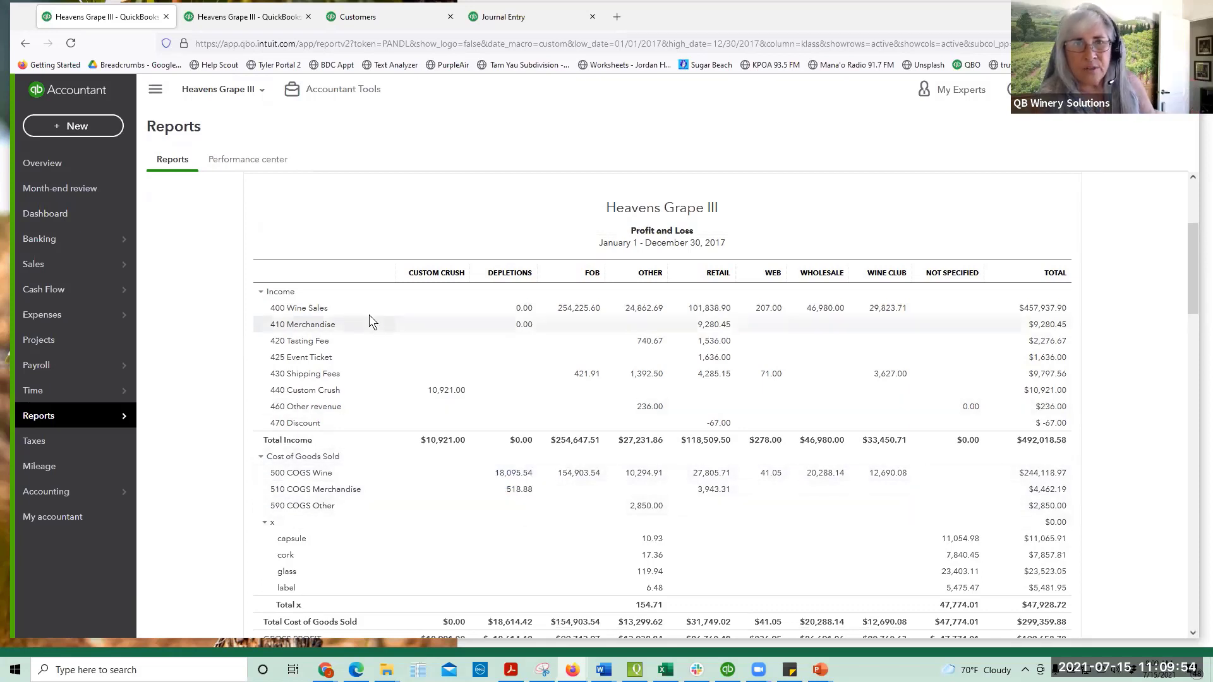
{"action": "mouse_move", "coordinate": [49, 417]}
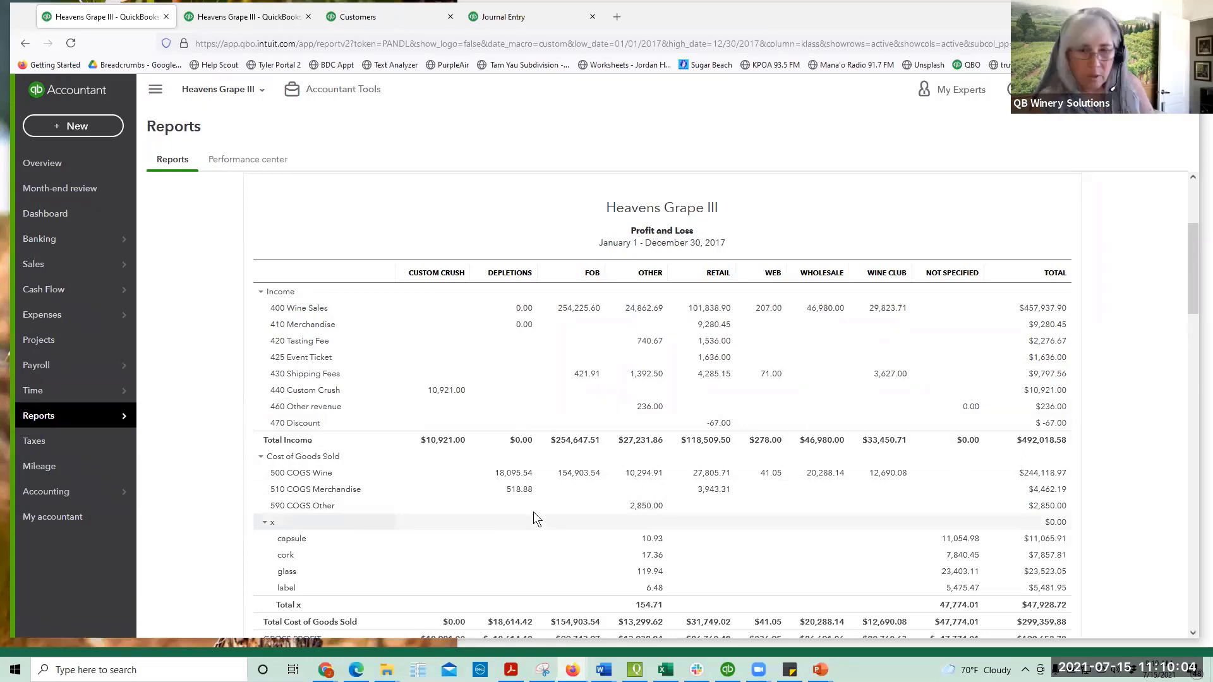
{"action": "left_click", "coordinate": [511, 475]}
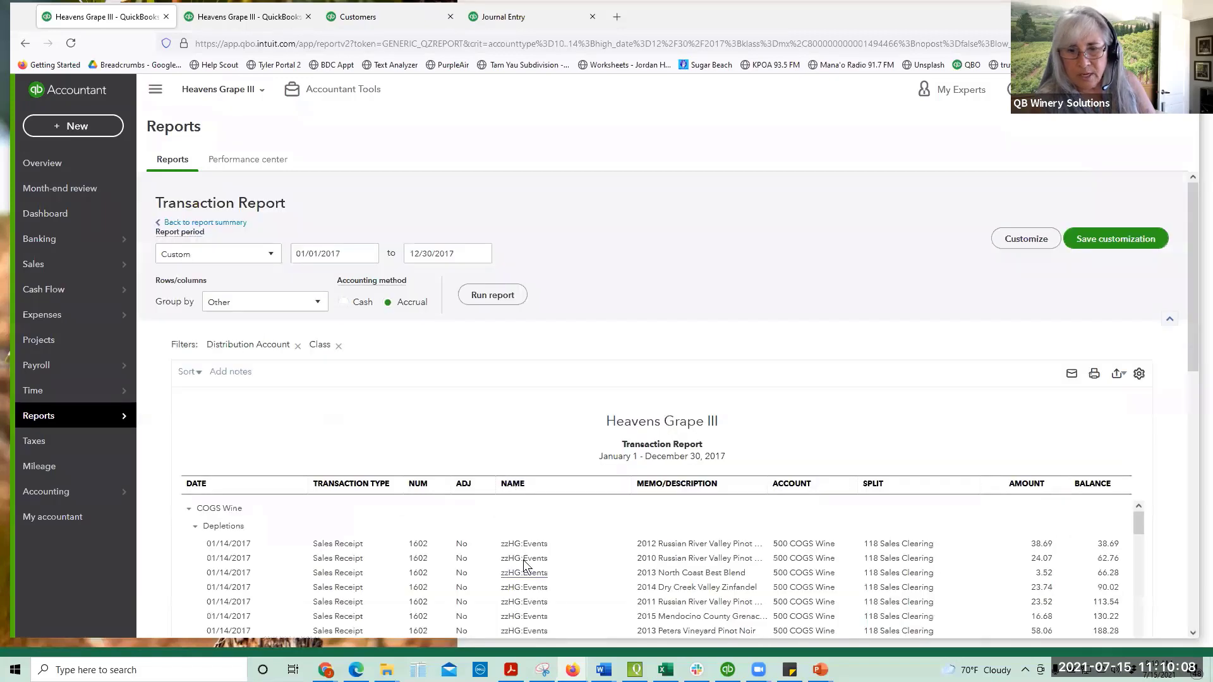
Step: Open the 01/19/2017 zzHG:Samples sales receipt from the transaction report and view its customer choices
{"action": "scroll", "coordinate": [538, 551], "scroll_direction": "down", "scroll_amount": 3}
{"action": "scroll", "coordinate": [540, 537], "scroll_direction": "down", "scroll_amount": 5}
{"action": "left_click", "coordinate": [539, 525]}
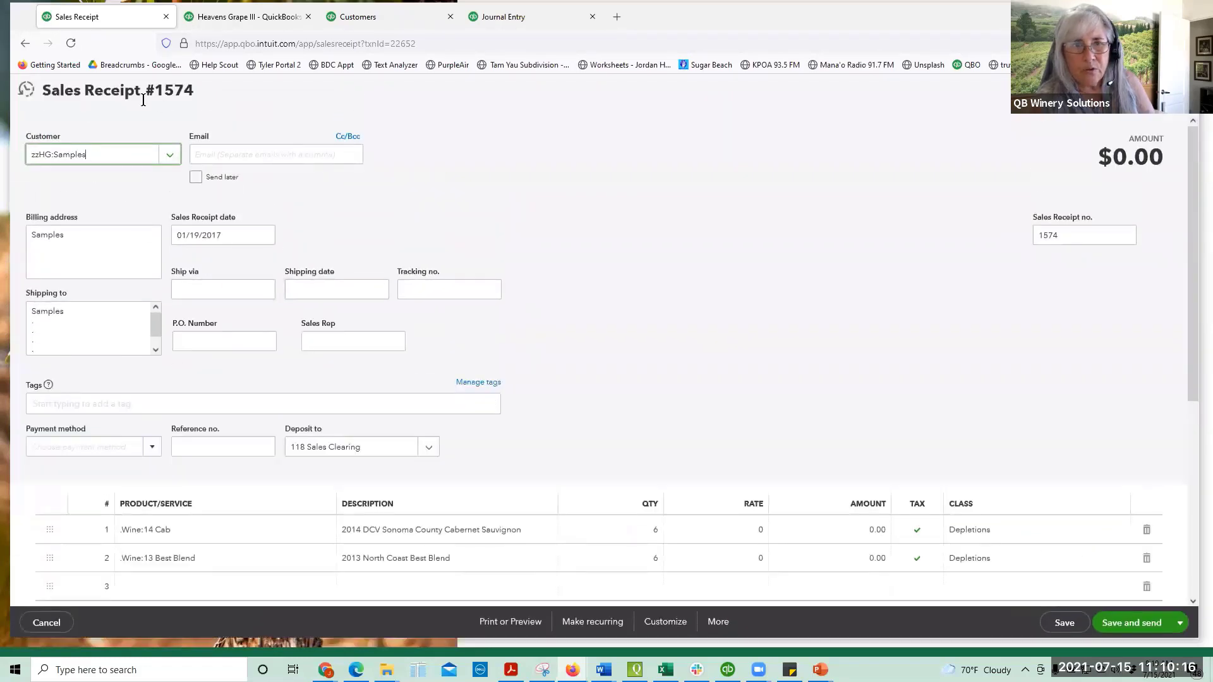
{"action": "left_click", "coordinate": [172, 158]}
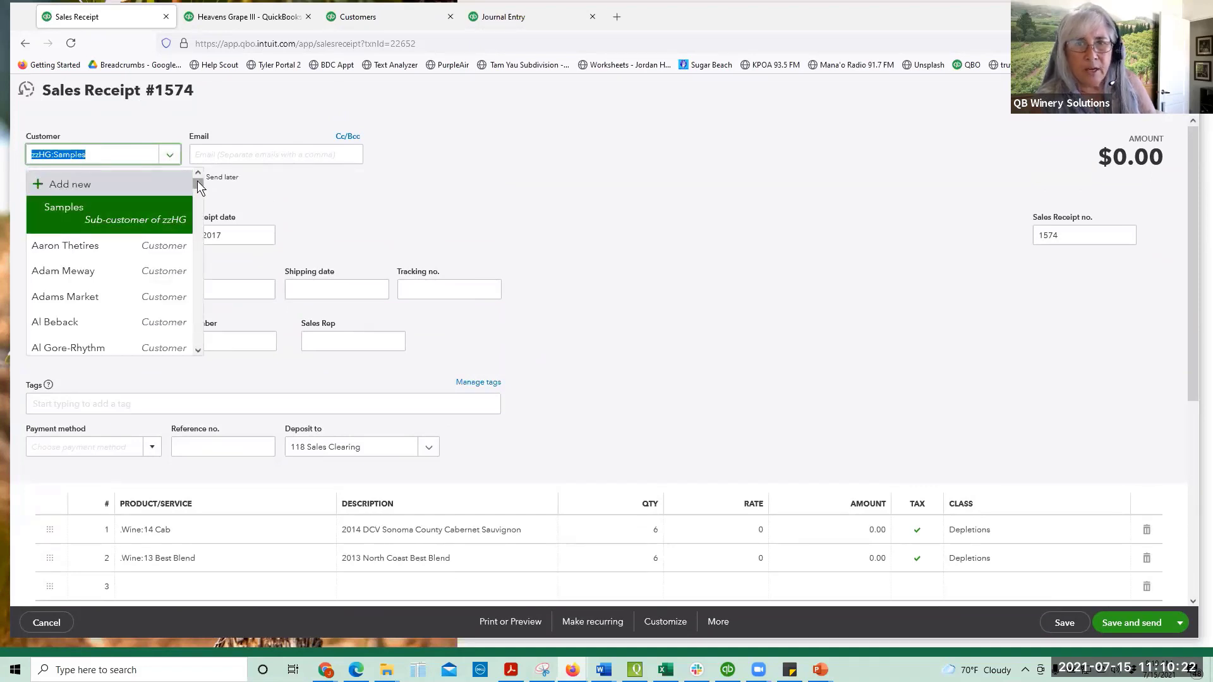
{"action": "left_click", "coordinate": [431, 140]}
Step: Review the depletion sub-customers under zzHG in the Customers list, from Bottle Runs through TR
{"action": "left_click", "coordinate": [365, 14]}
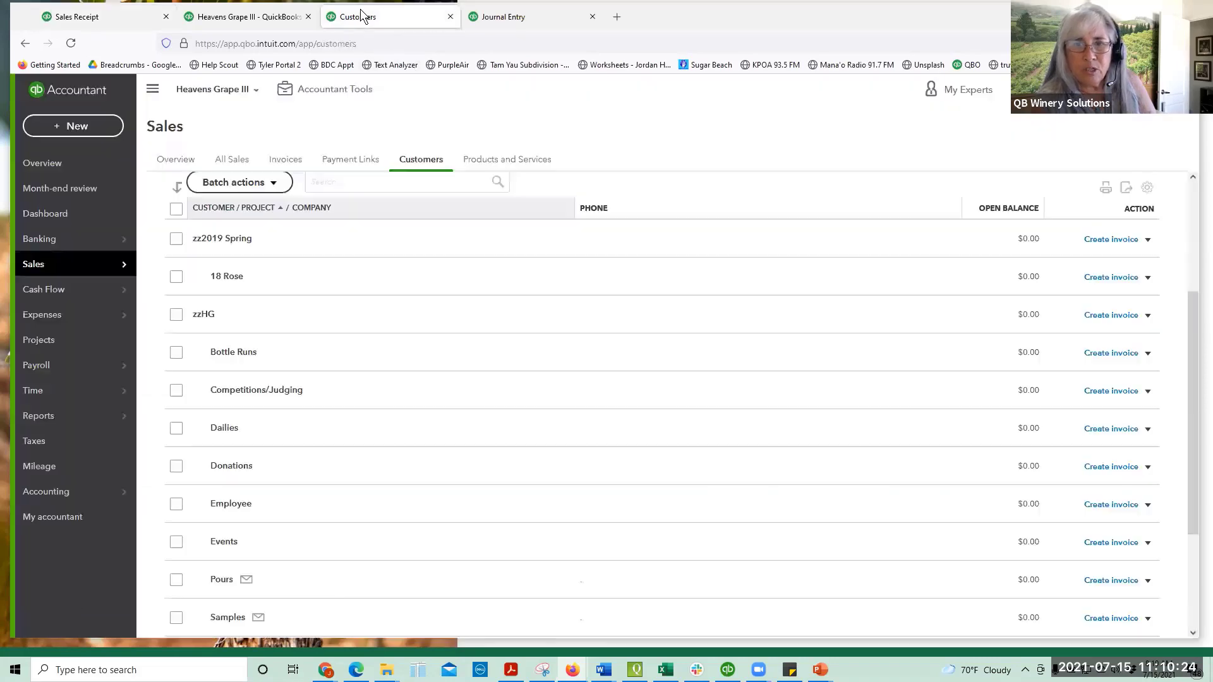
{"action": "left_click", "coordinate": [392, 381]}
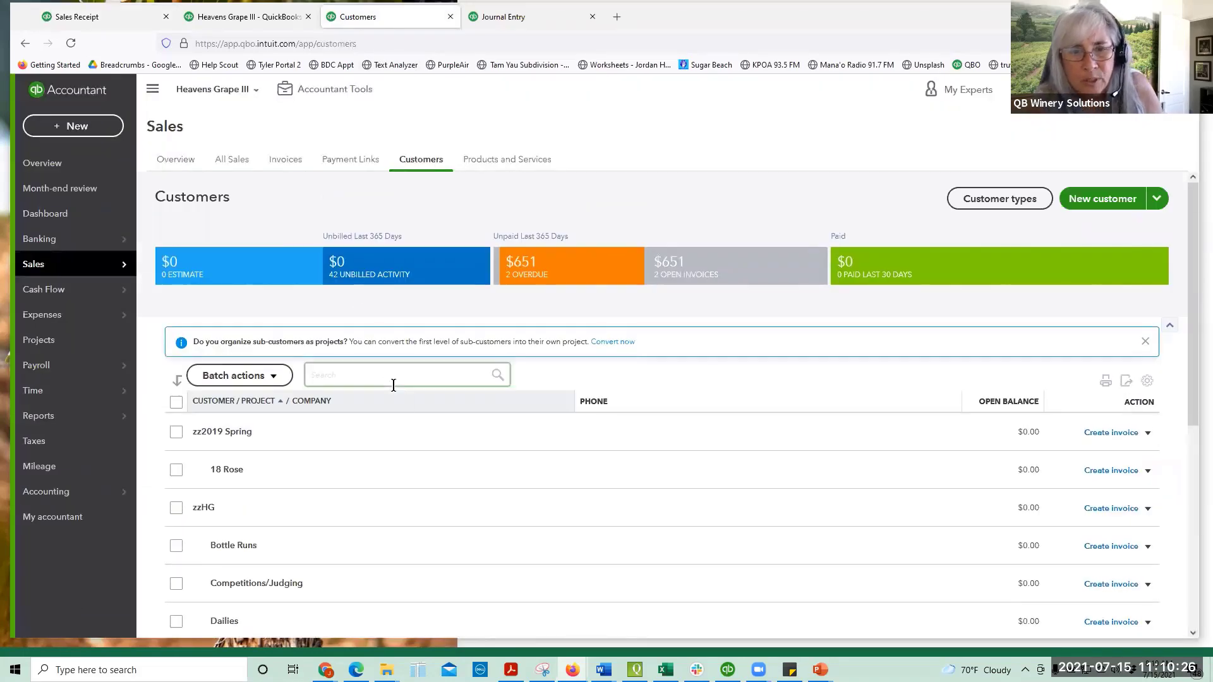
{"action": "scroll", "coordinate": [410, 385], "scroll_direction": "down", "scroll_amount": 2}
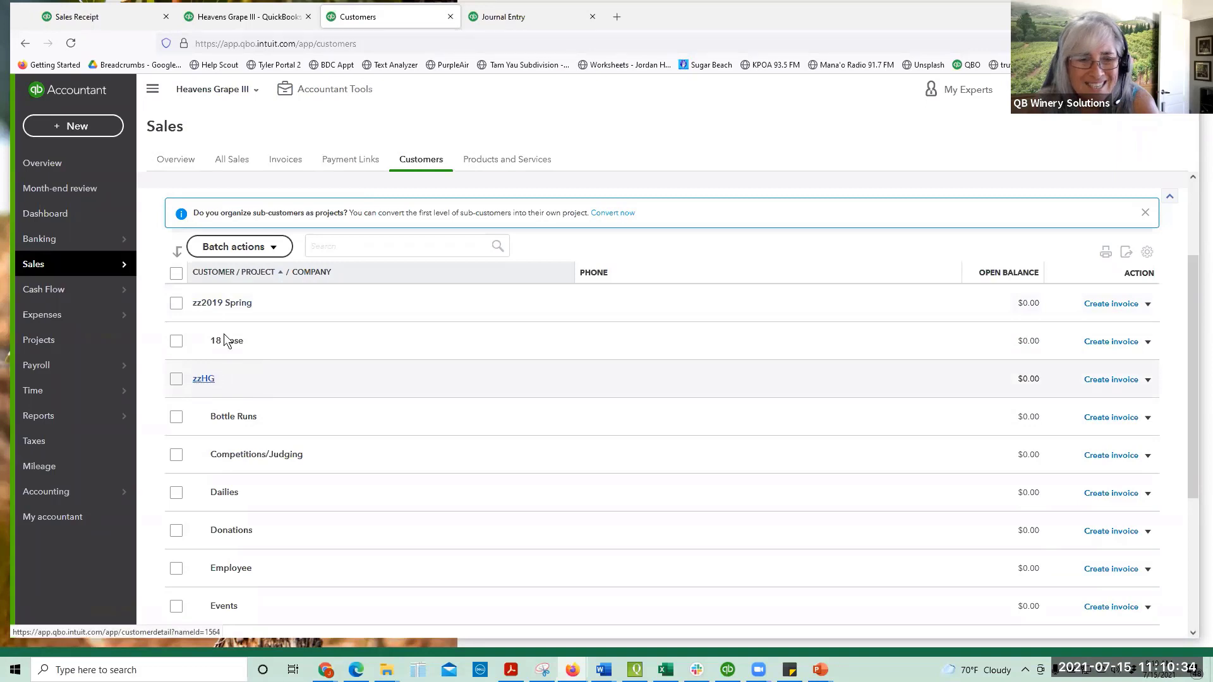
{"action": "scroll", "coordinate": [265, 388], "scroll_direction": "down", "scroll_amount": 3}
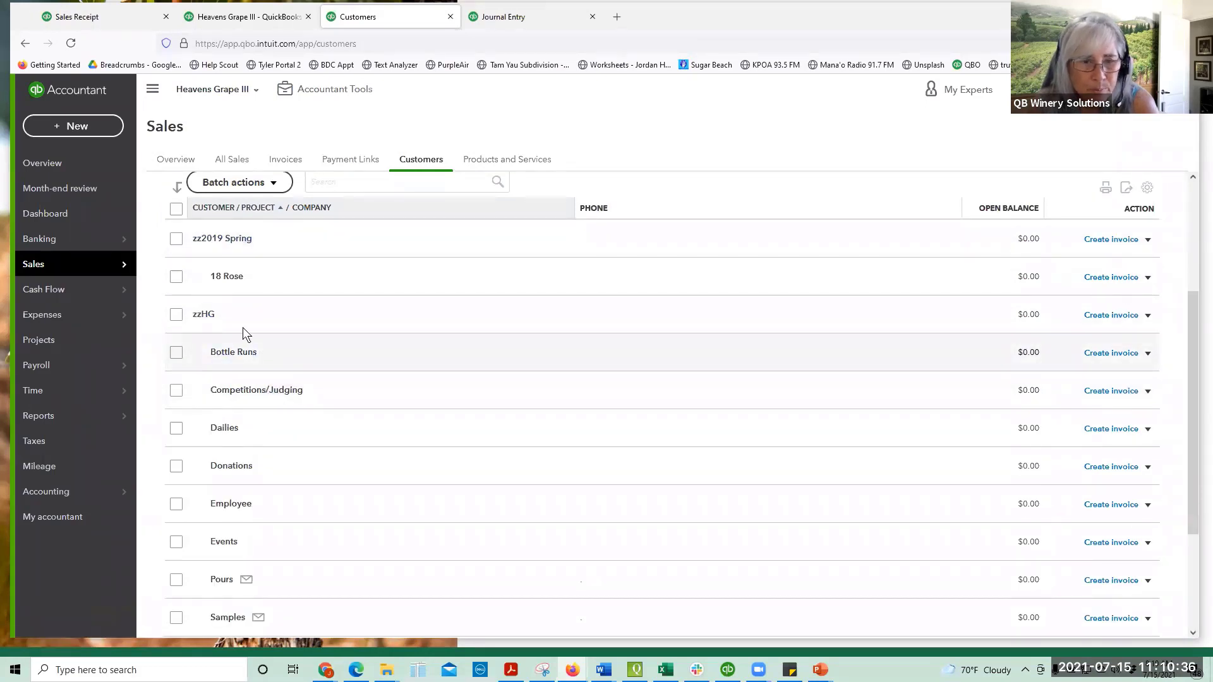
{"action": "scroll", "coordinate": [276, 360], "scroll_direction": "down", "scroll_amount": 2}
{"action": "scroll", "coordinate": [280, 374], "scroll_direction": "up", "scroll_amount": 3}
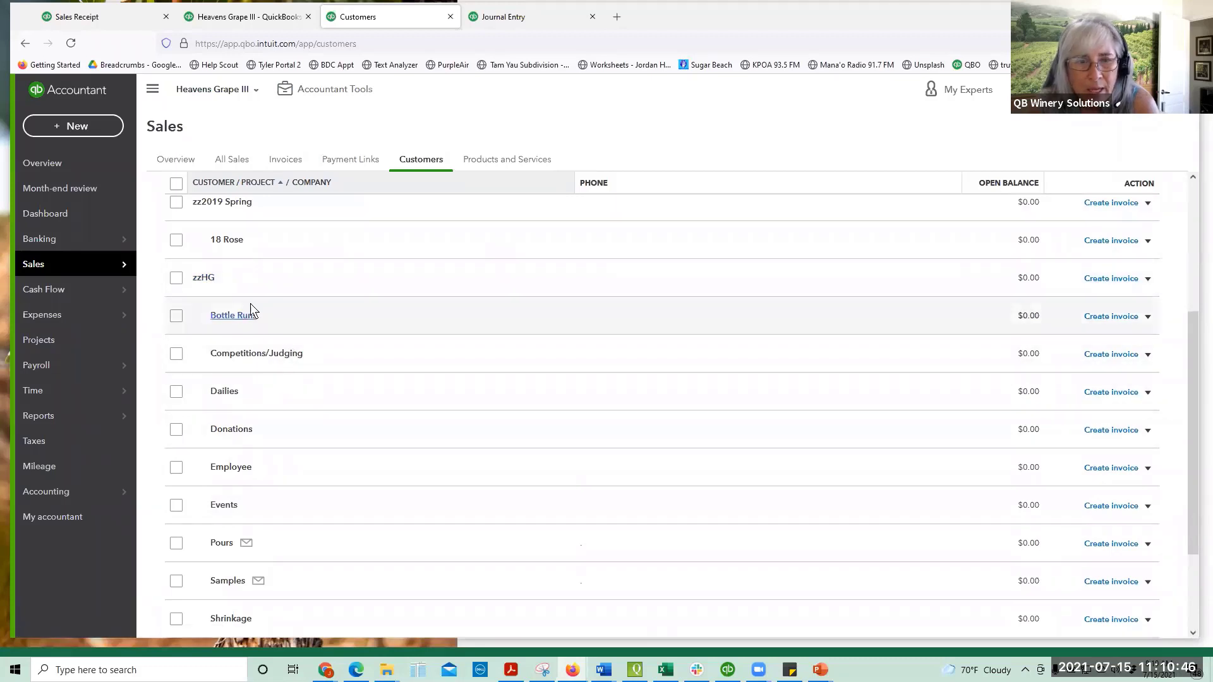
{"action": "scroll", "coordinate": [282, 375], "scroll_direction": "down", "scroll_amount": 2}
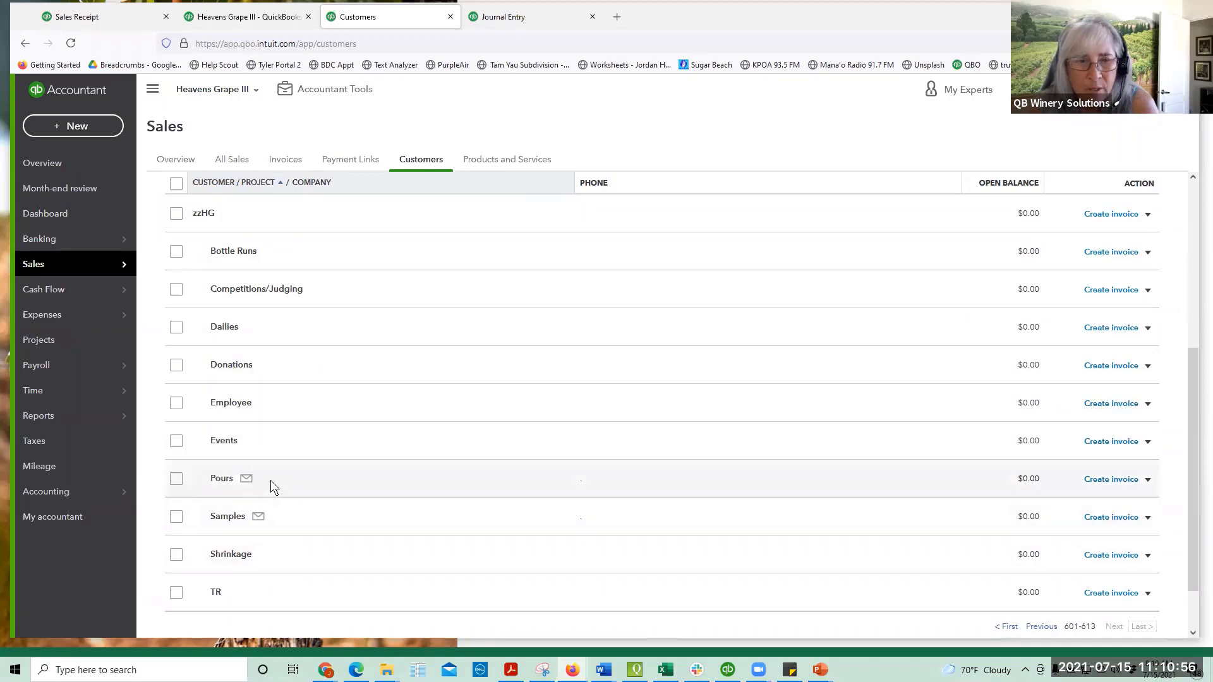
{"action": "scroll", "coordinate": [271, 480], "scroll_direction": "up", "scroll_amount": 2}
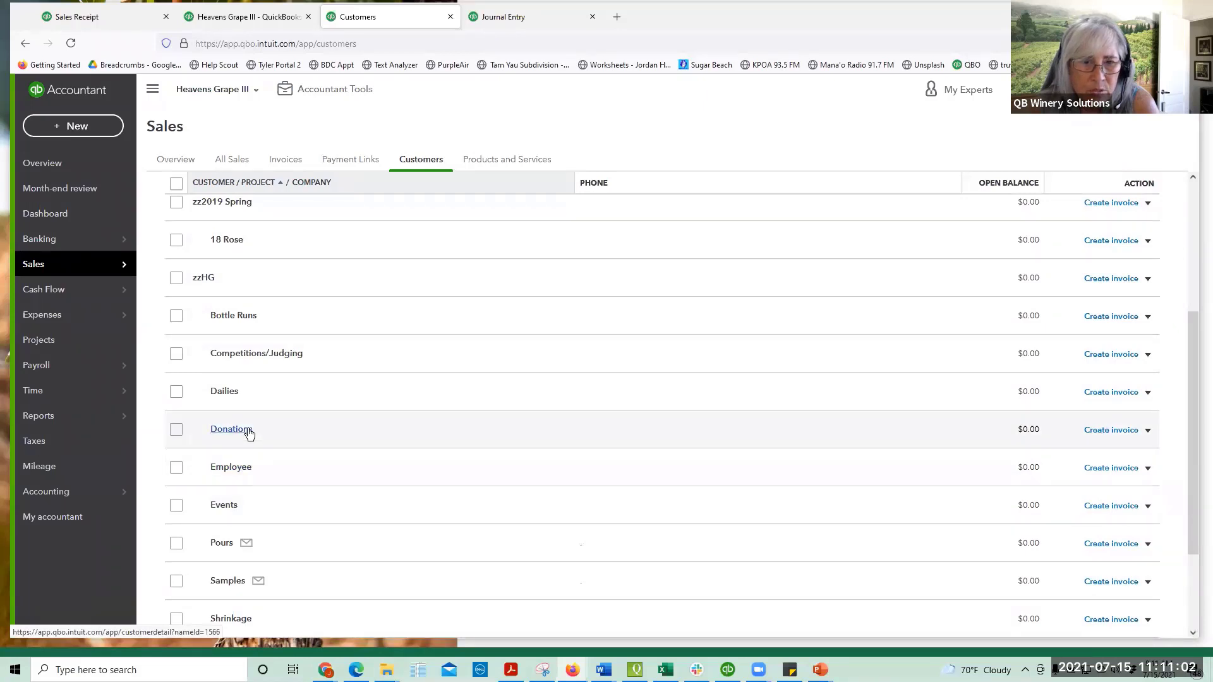
{"action": "scroll", "coordinate": [282, 470], "scroll_direction": "down", "scroll_amount": 4}
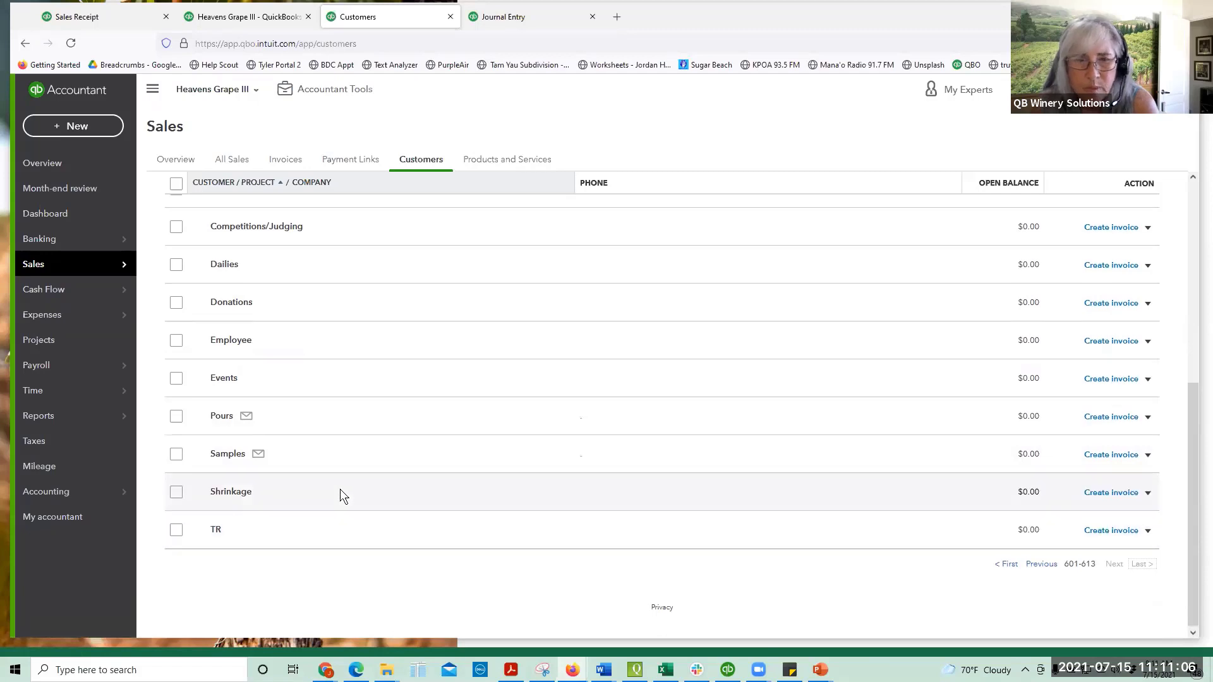
{"action": "scroll", "coordinate": [341, 489], "scroll_direction": "up", "scroll_amount": 5}
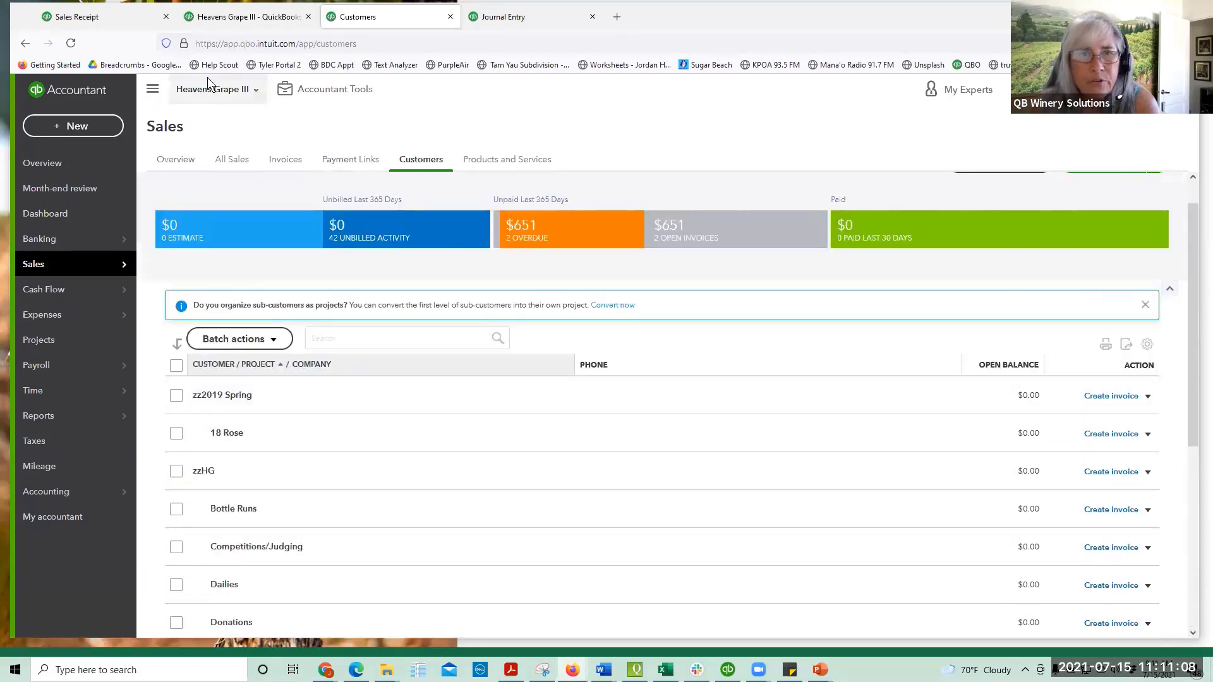
Step: Review the 01/19/2017 zzHG:Samples sales receipt from its customer field through its zero-rate Depletions lines and totals, and close it
{"action": "left_click", "coordinate": [127, 17]}
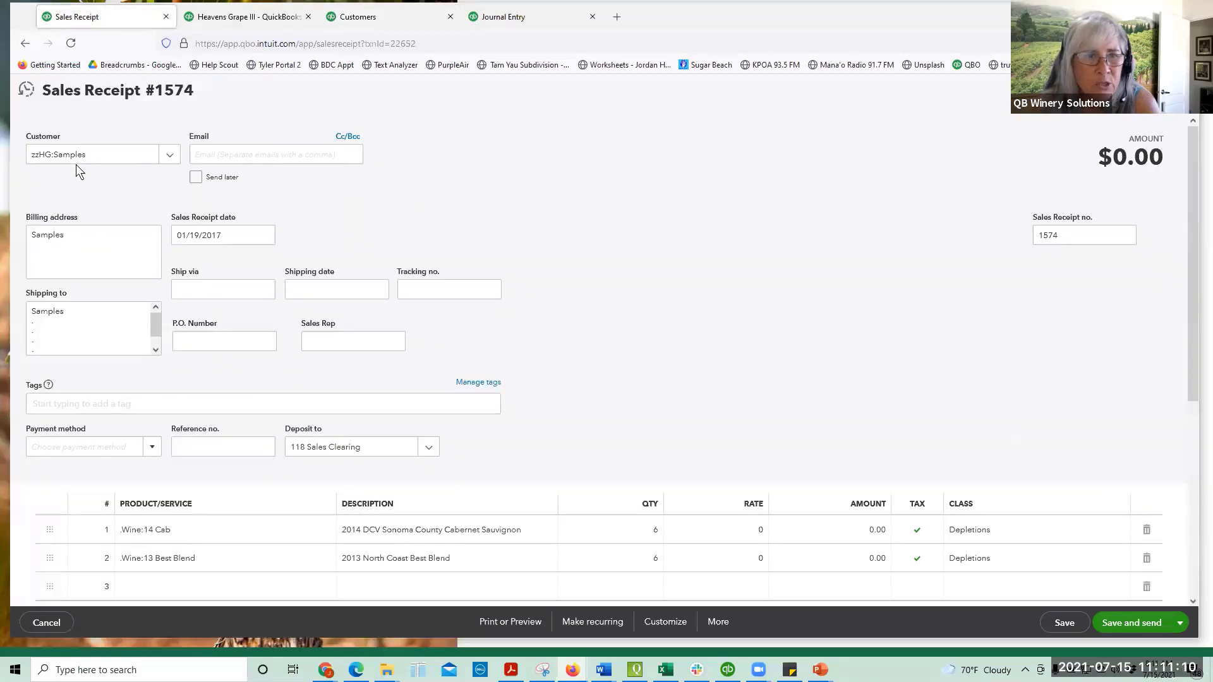
{"action": "left_click", "coordinate": [173, 157]}
{"action": "left_click", "coordinate": [120, 157]}
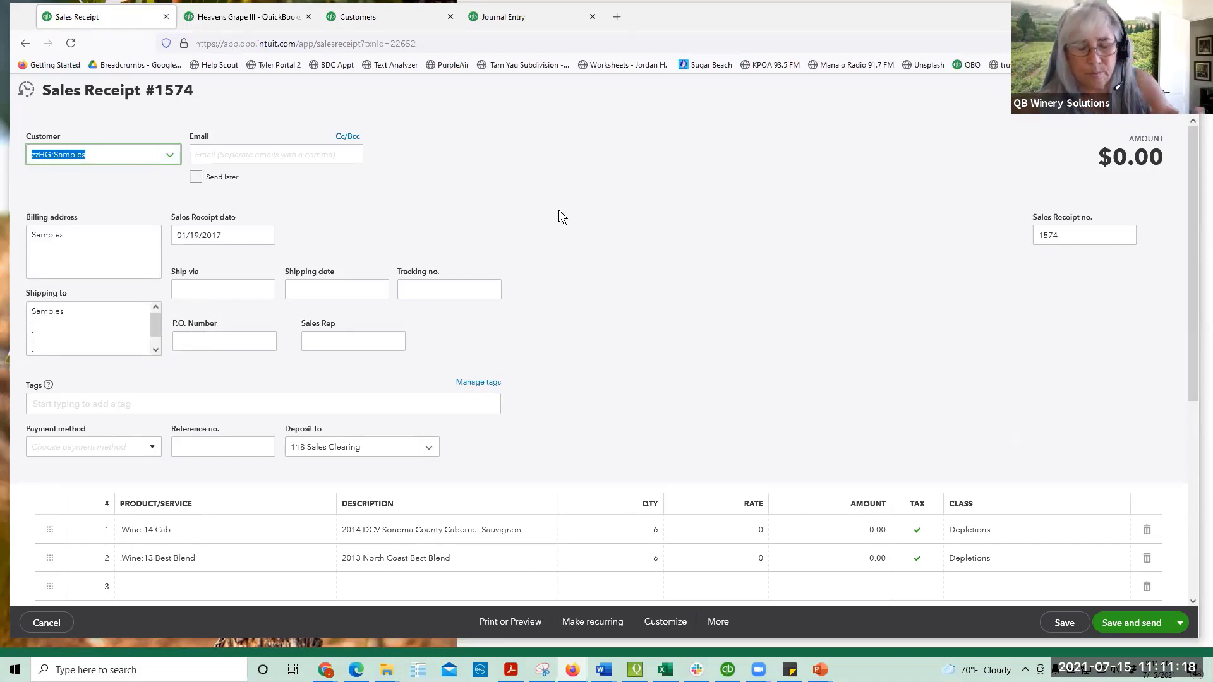
{"action": "scroll", "coordinate": [559, 211], "scroll_direction": "down", "scroll_amount": 1}
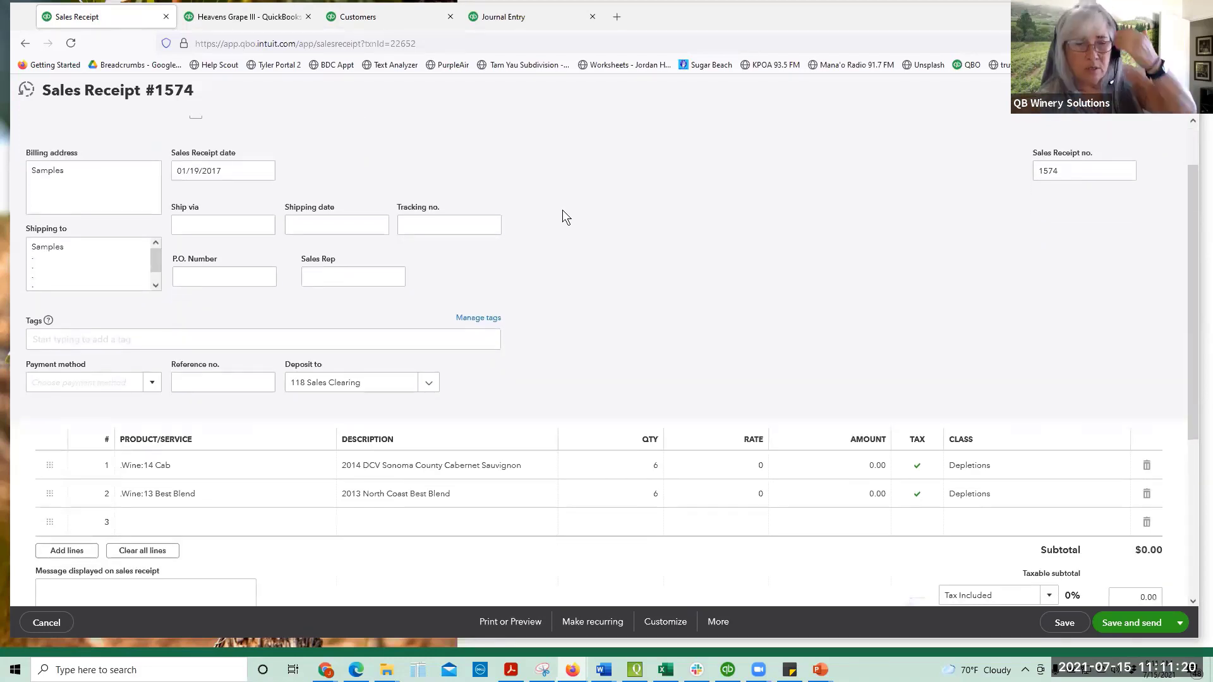
{"action": "scroll", "coordinate": [563, 210], "scroll_direction": "down", "scroll_amount": 2}
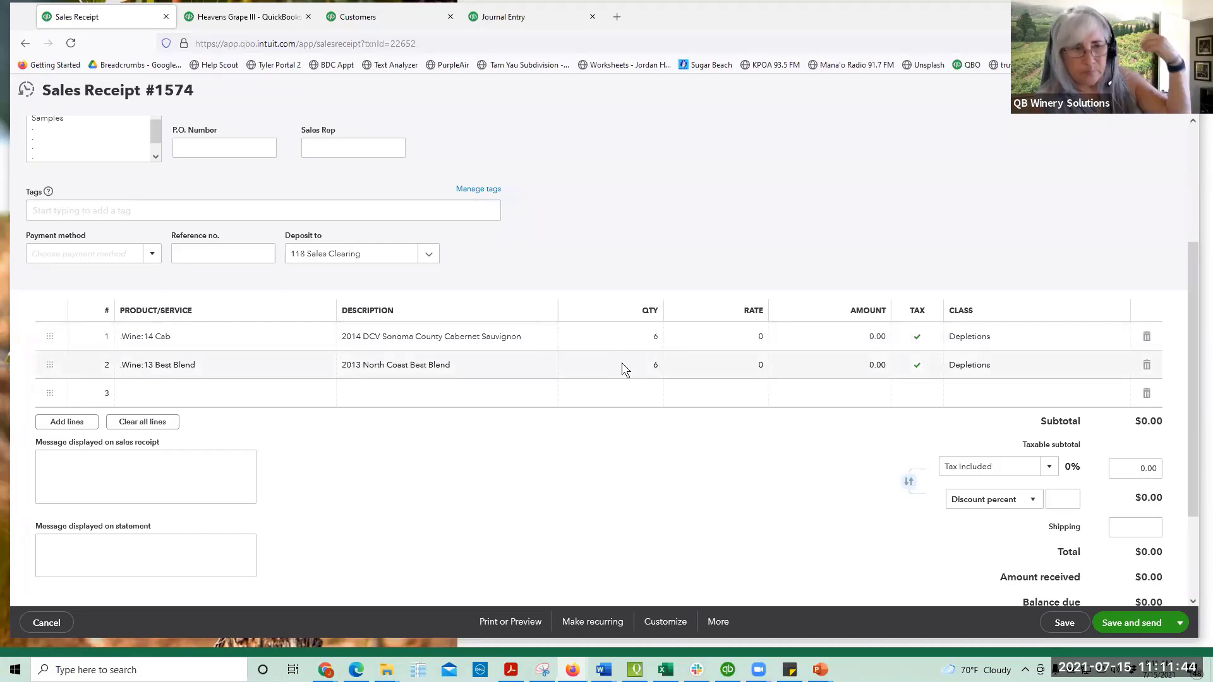
{"action": "scroll", "coordinate": [697, 461], "scroll_direction": "down", "scroll_amount": 2}
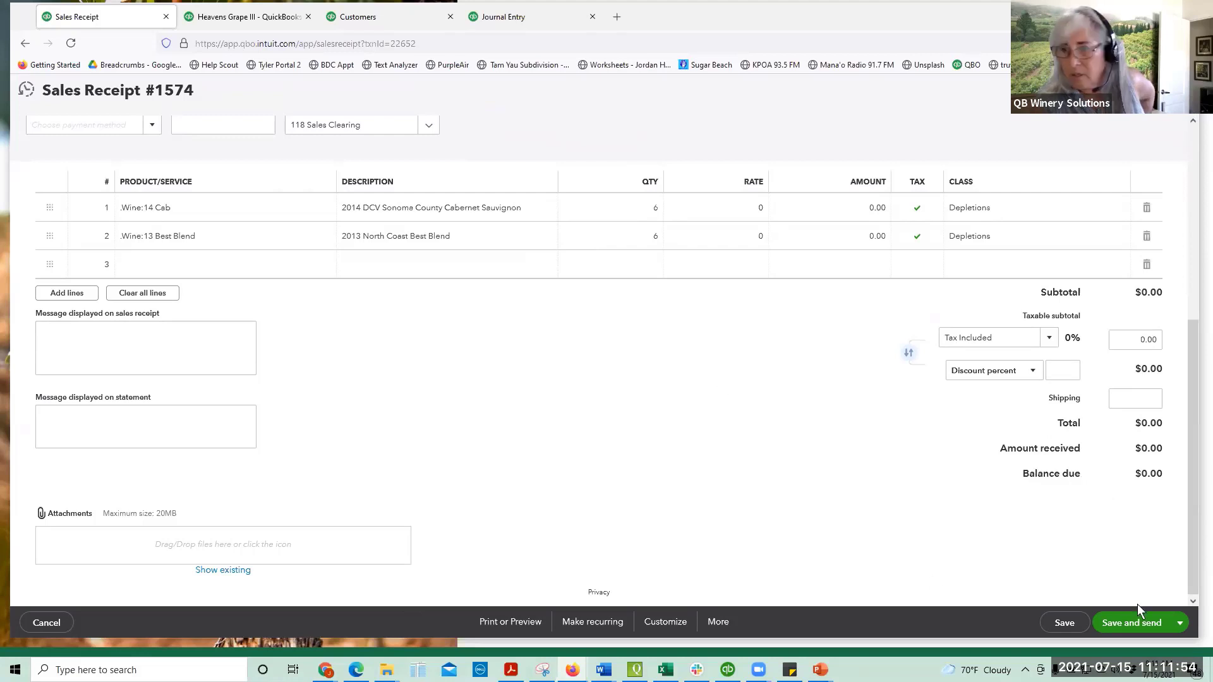
{"action": "scroll", "coordinate": [923, 555], "scroll_direction": "up", "scroll_amount": 2}
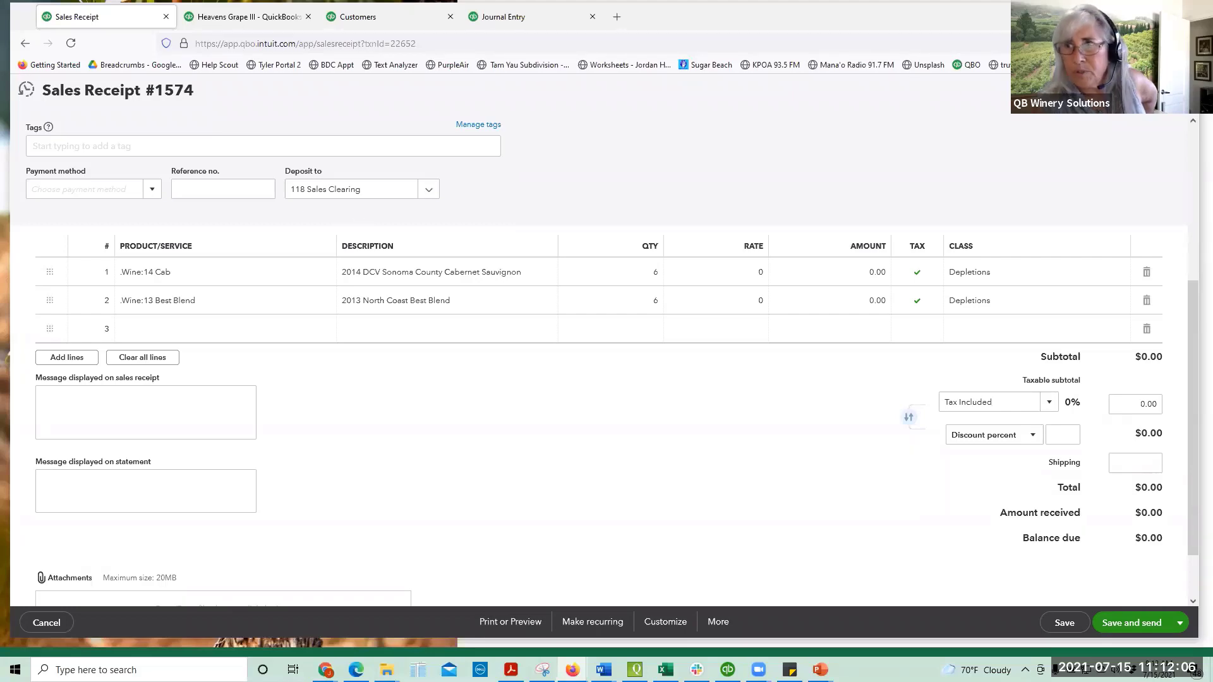
{"action": "left_click", "coordinate": [1179, 90]}
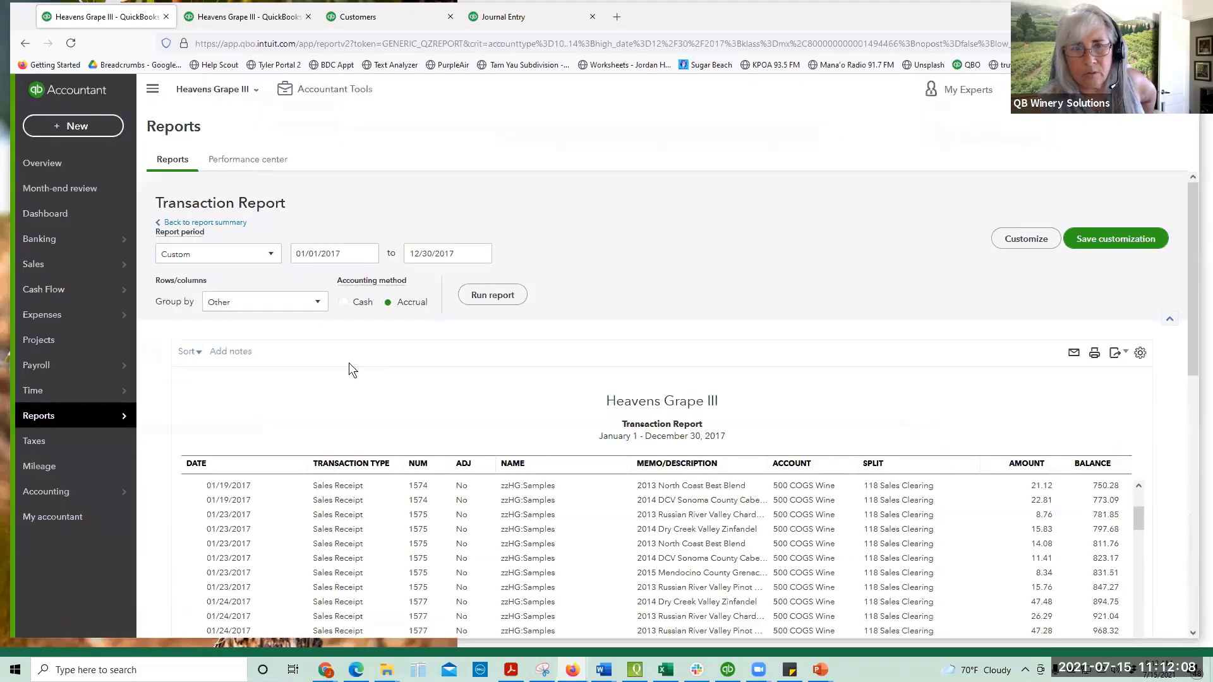
Step: Open the 01/31/2017 zzHG:Pours sales receipt from the transaction report, review its wine lines and subtotal, and close it
{"action": "scroll", "coordinate": [353, 362], "scroll_direction": "down", "scroll_amount": 4}
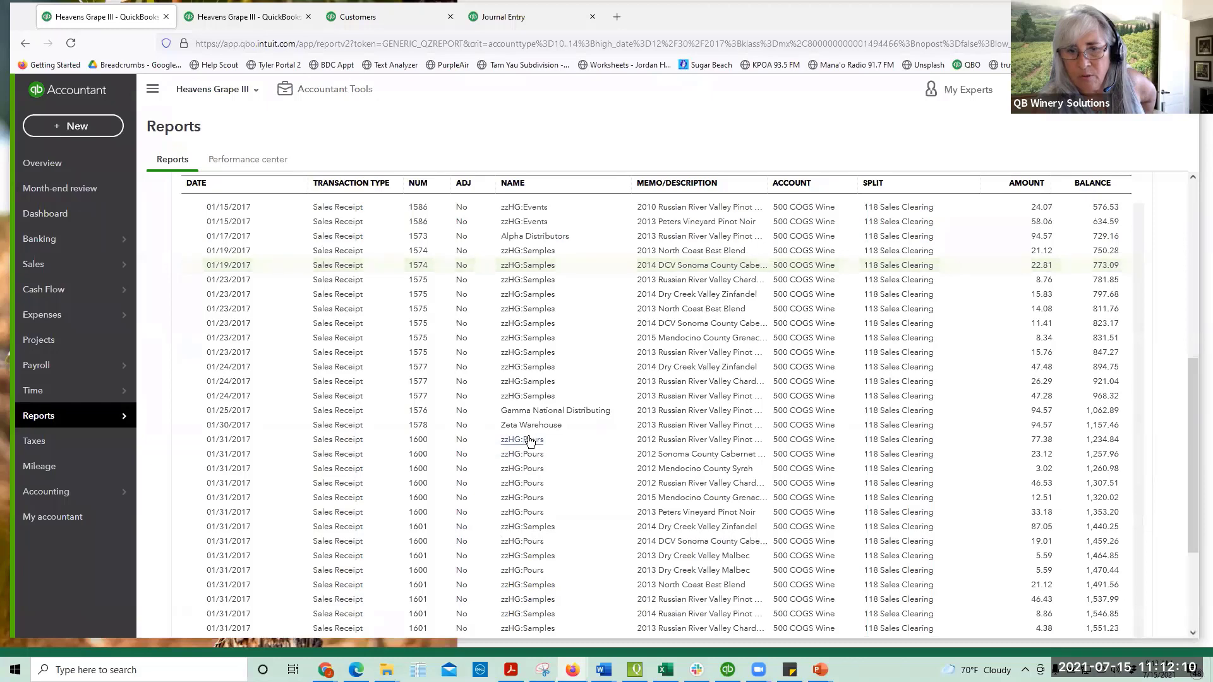
{"action": "left_click", "coordinate": [528, 440]}
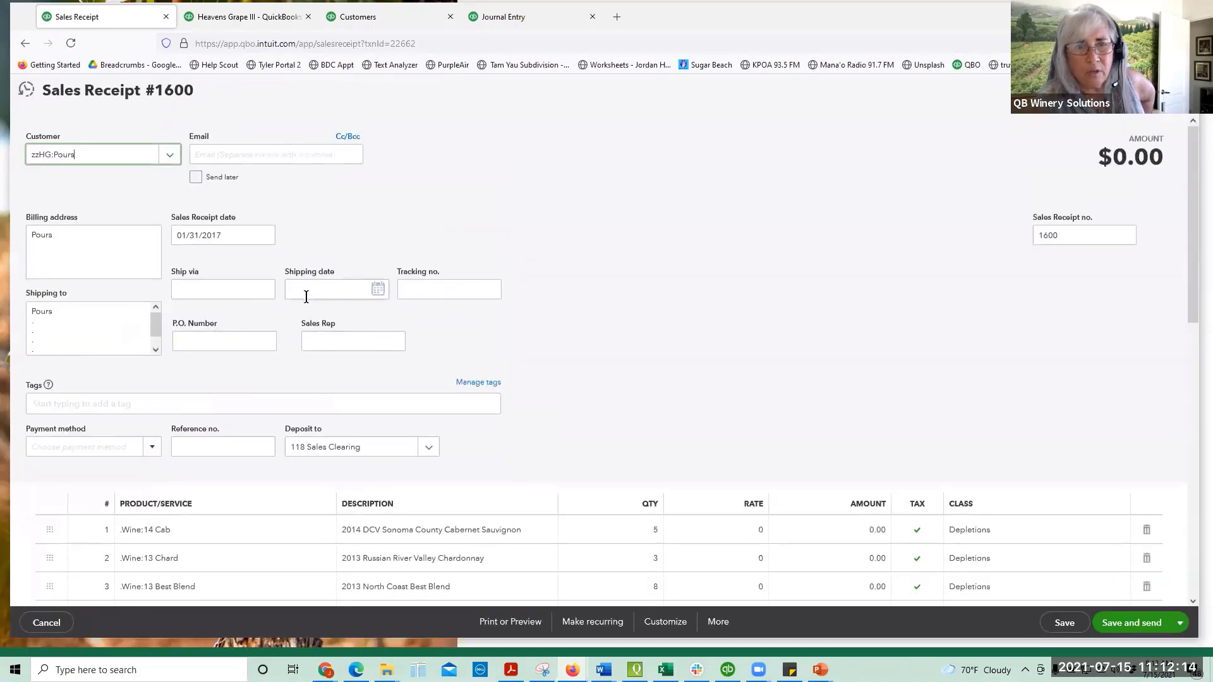
{"action": "scroll", "coordinate": [305, 296], "scroll_direction": "down", "scroll_amount": 5}
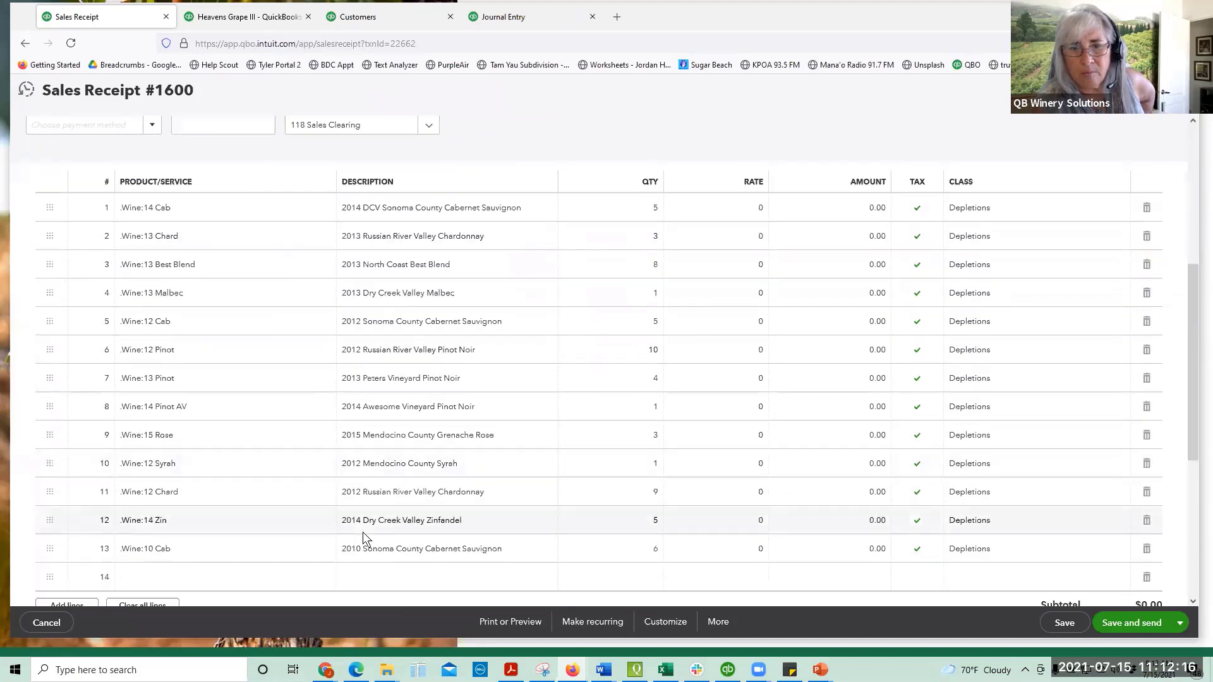
{"action": "scroll", "coordinate": [590, 292], "scroll_direction": "down", "scroll_amount": 1}
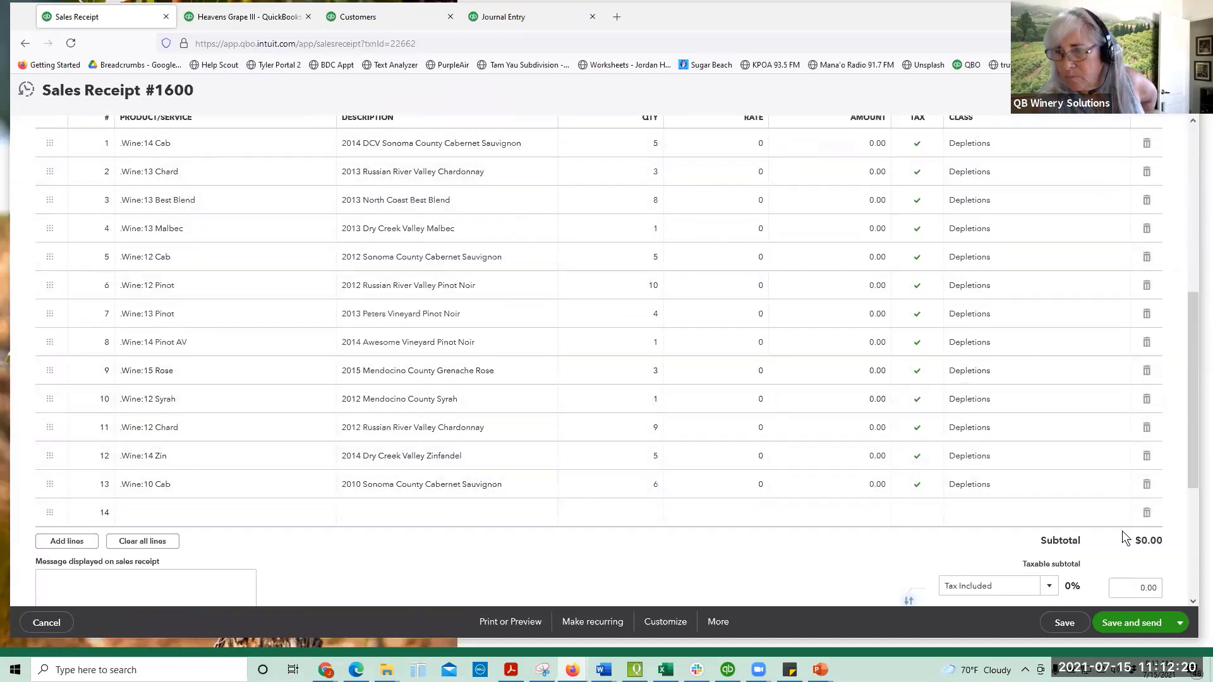
{"action": "scroll", "coordinate": [910, 466], "scroll_direction": "down", "scroll_amount": 2}
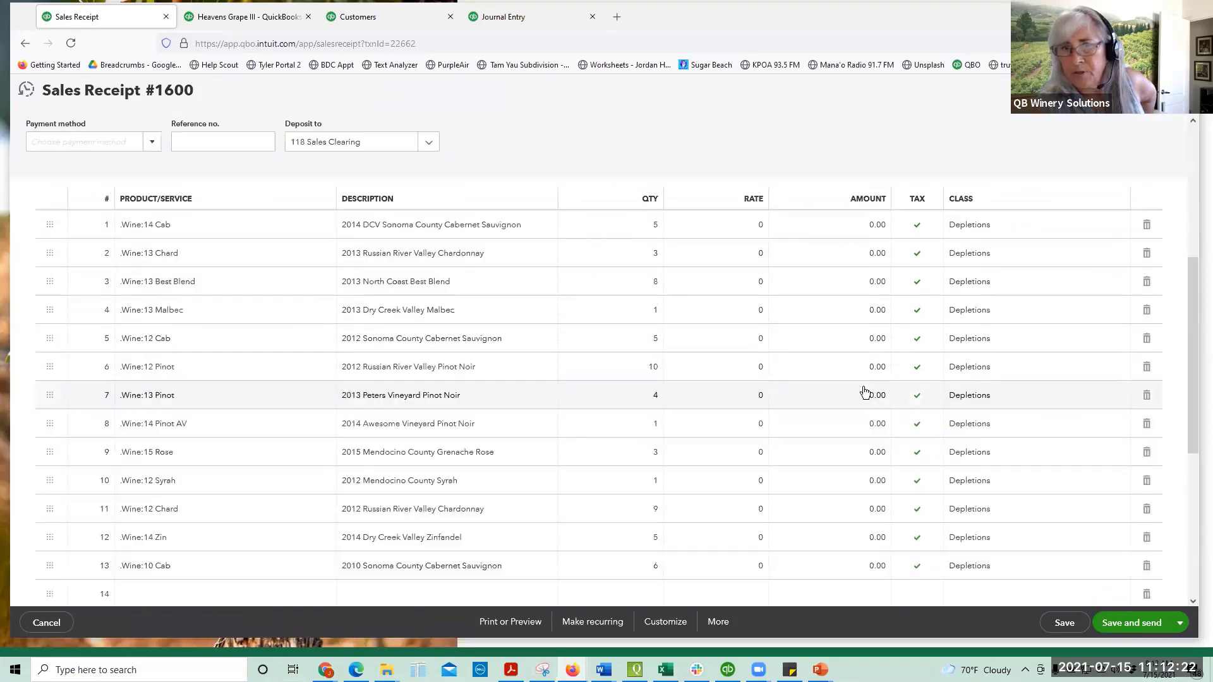
{"action": "scroll", "coordinate": [834, 385], "scroll_direction": "up", "scroll_amount": 8}
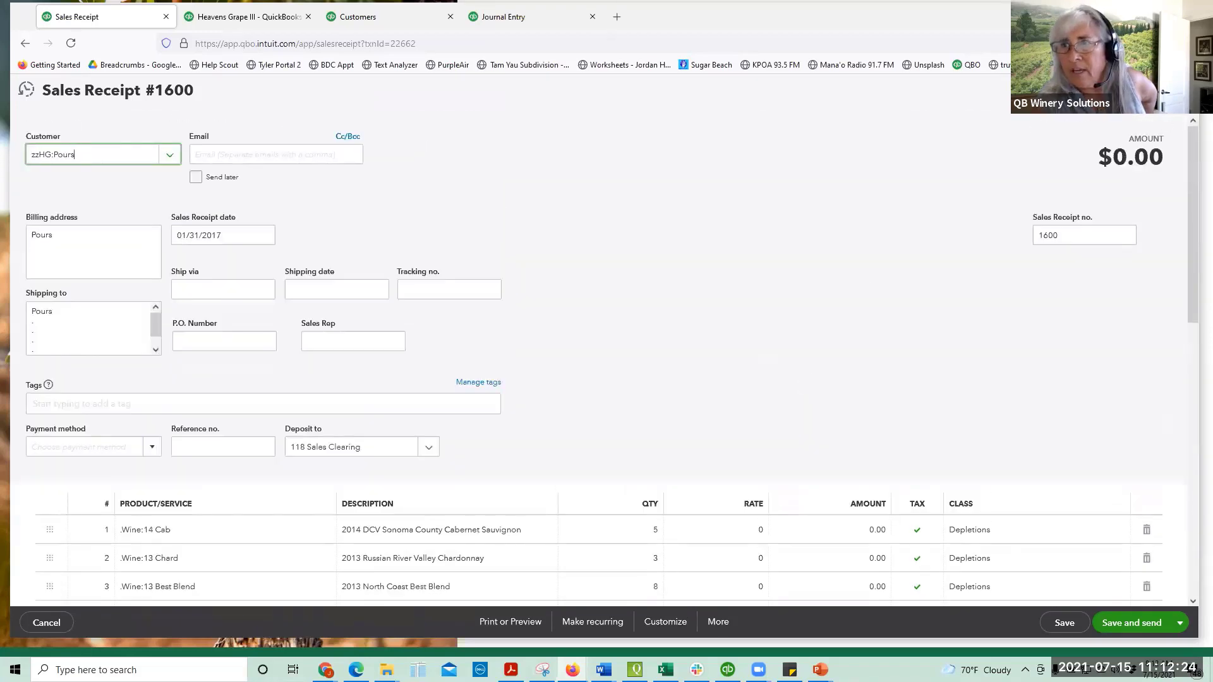
{"action": "left_click", "coordinate": [1180, 90]}
Step: Open the 03/02/2017 Zeta Warehouse invoice from the transaction report and compare its FOB and Depletions lines
{"action": "scroll", "coordinate": [596, 411], "scroll_direction": "down", "scroll_amount": 2}
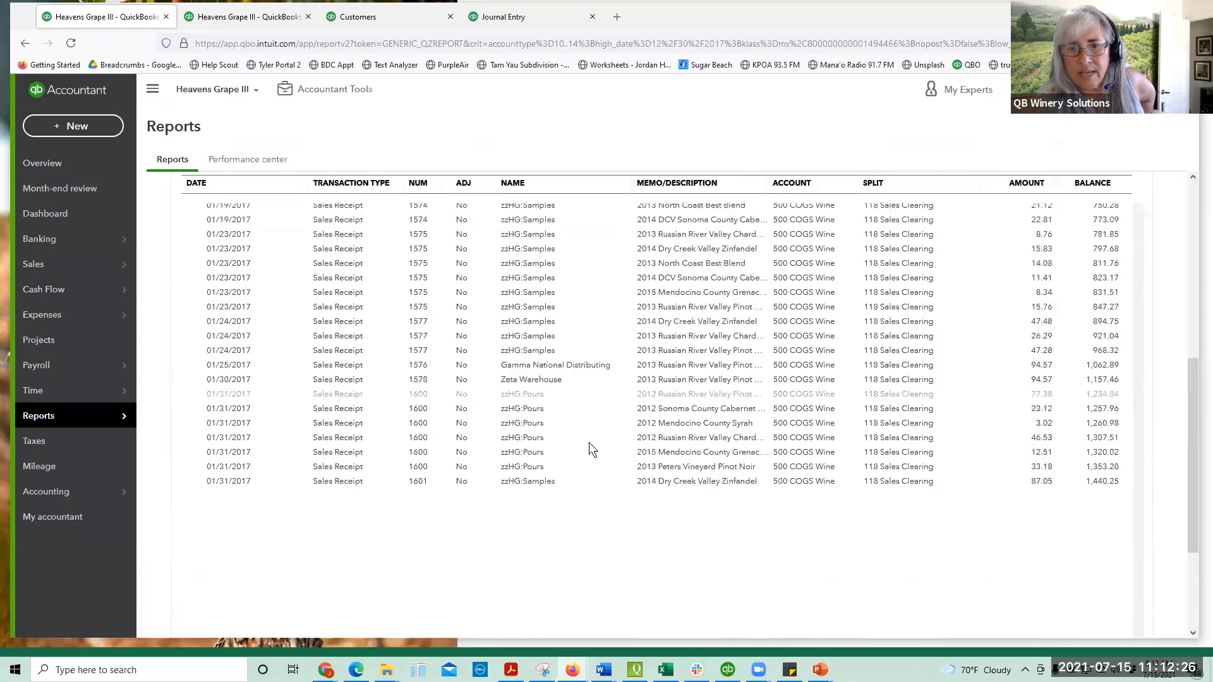
{"action": "scroll", "coordinate": [596, 452], "scroll_direction": "down", "scroll_amount": 12}
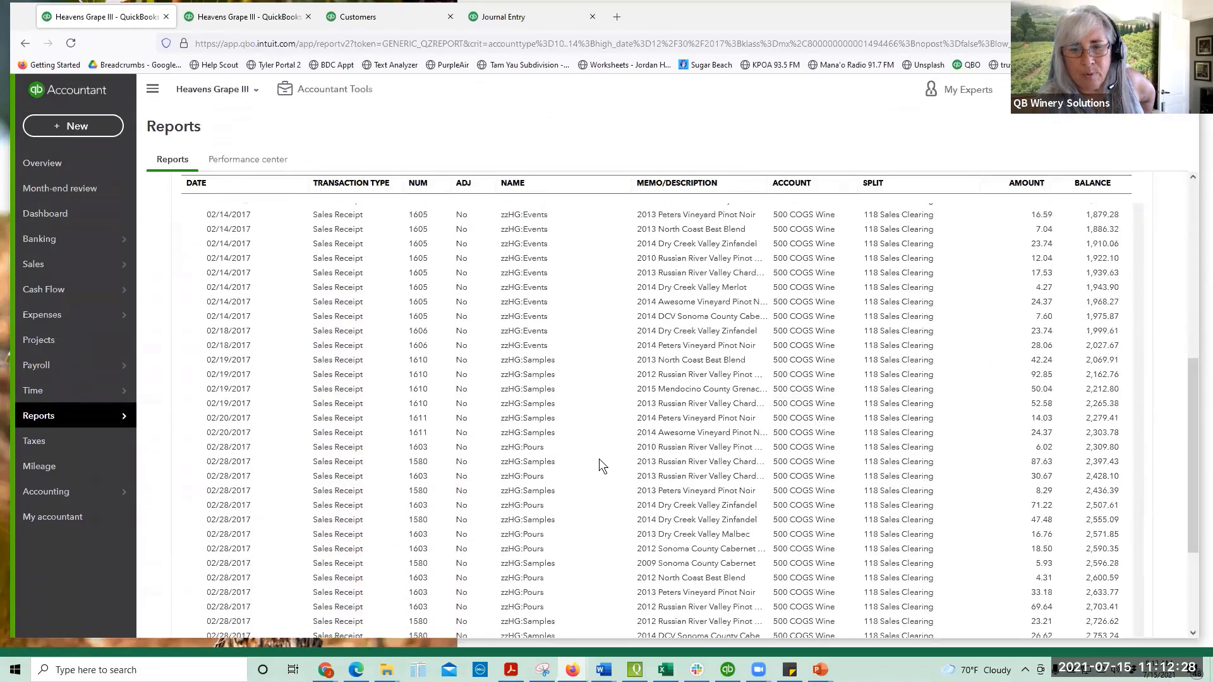
{"action": "scroll", "coordinate": [601, 465], "scroll_direction": "down", "scroll_amount": 4}
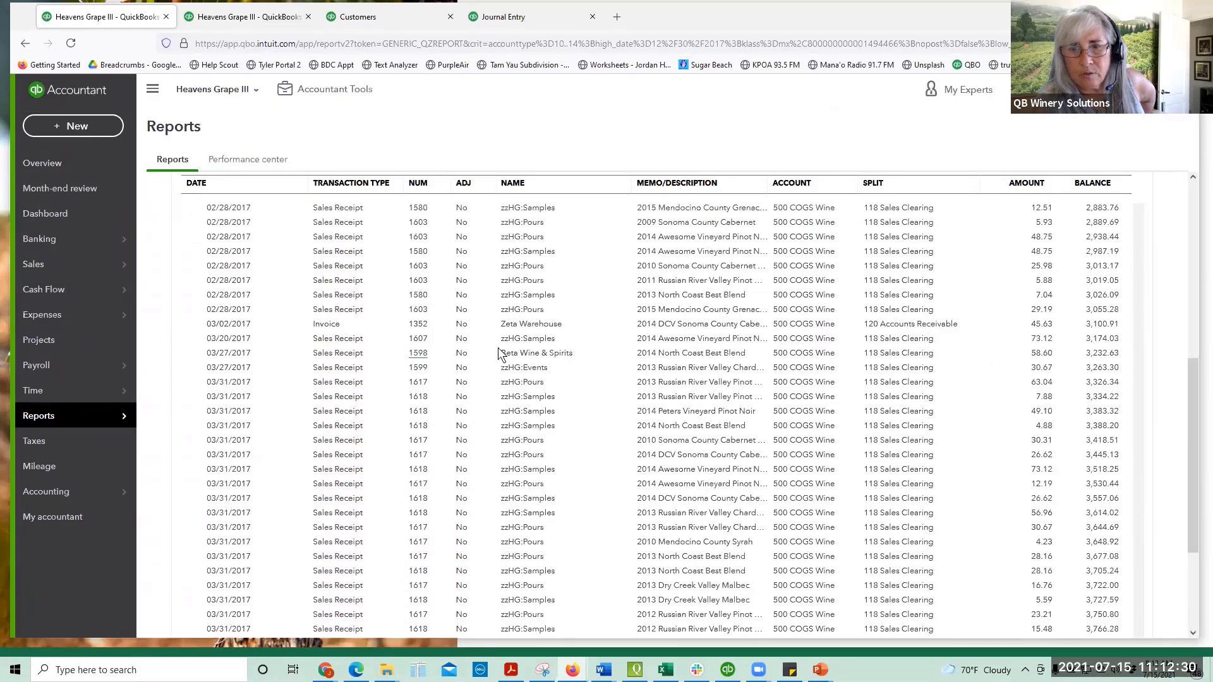
{"action": "left_click", "coordinate": [541, 324]}
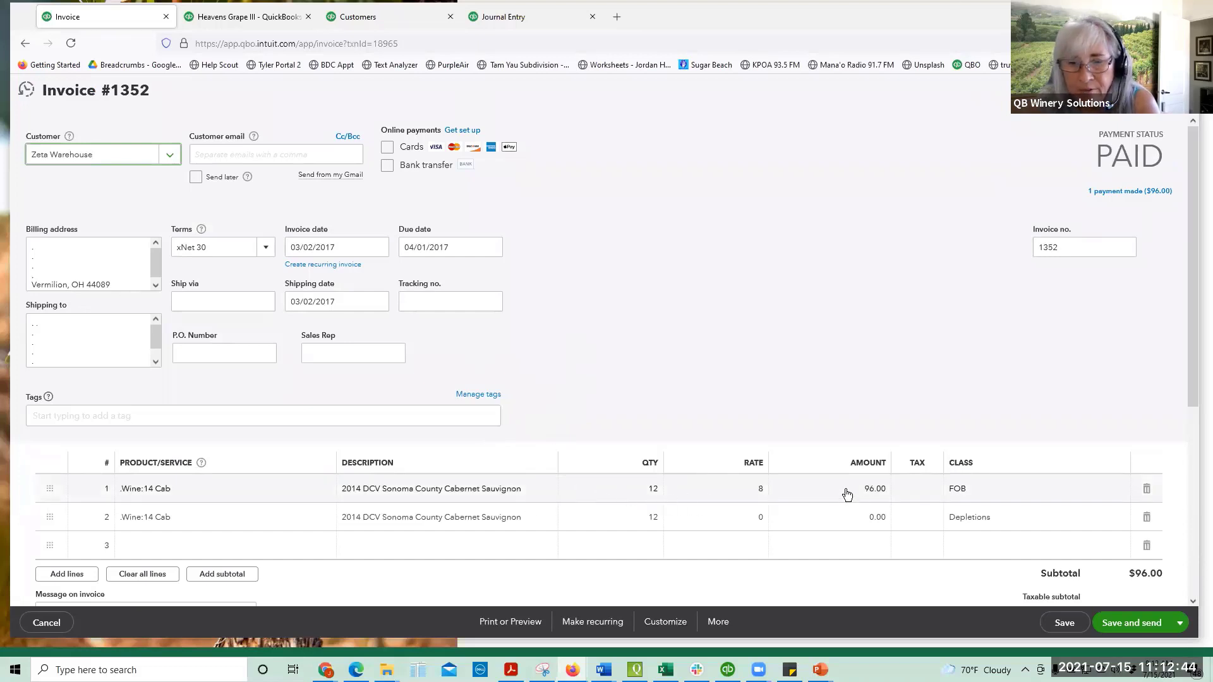
{"action": "mouse_move", "coordinate": [588, 493]}
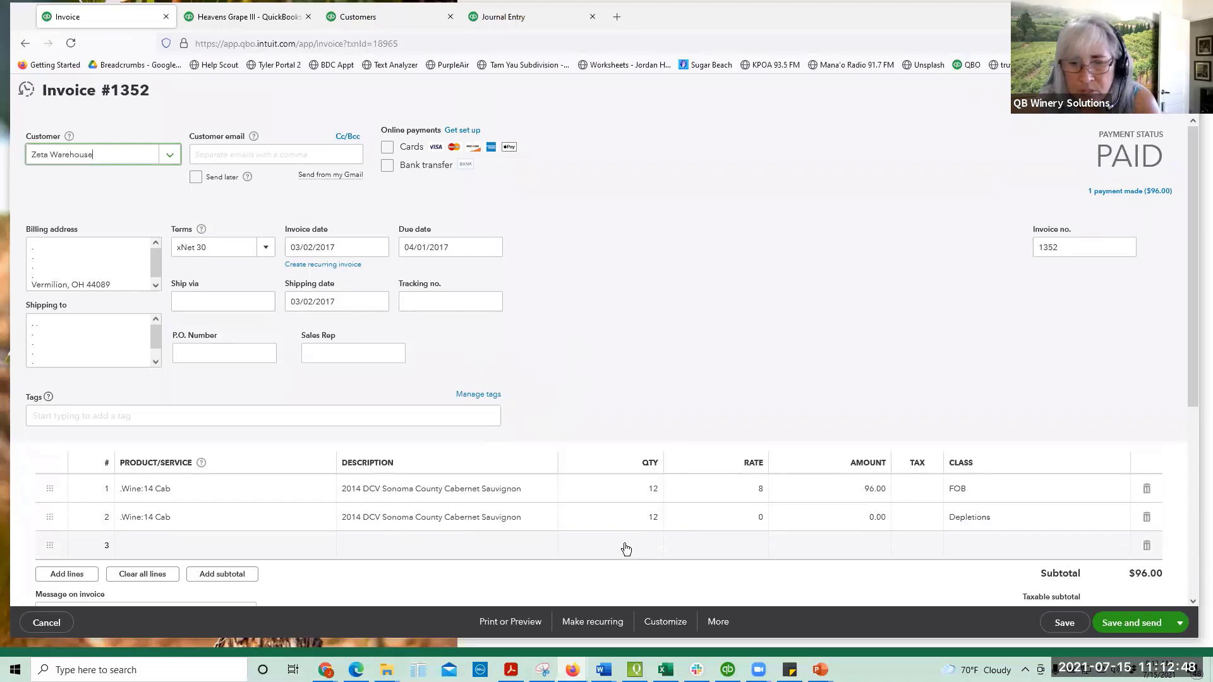
{"action": "mouse_move", "coordinate": [630, 518]}
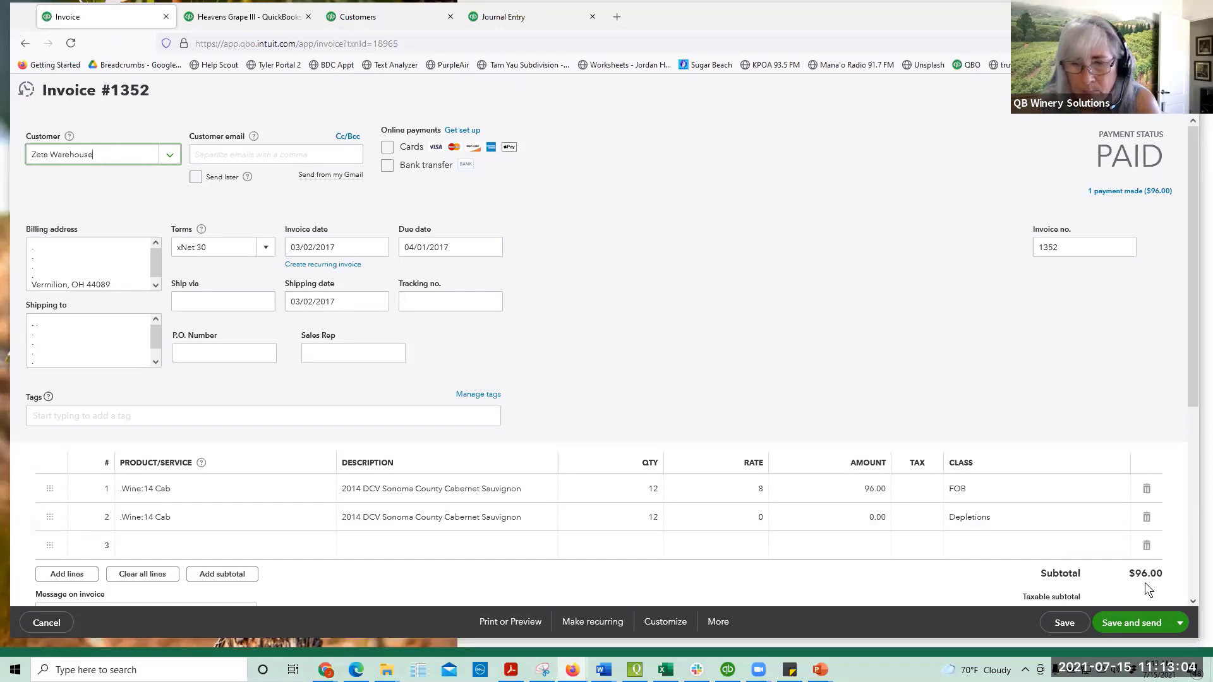
Step: Append "-SAMPLES N/C" to the description of the invoice's Depletions line and save the invoice, accepting the change to linked transactions
{"action": "scroll", "coordinate": [582, 451], "scroll_direction": "down", "scroll_amount": 2}
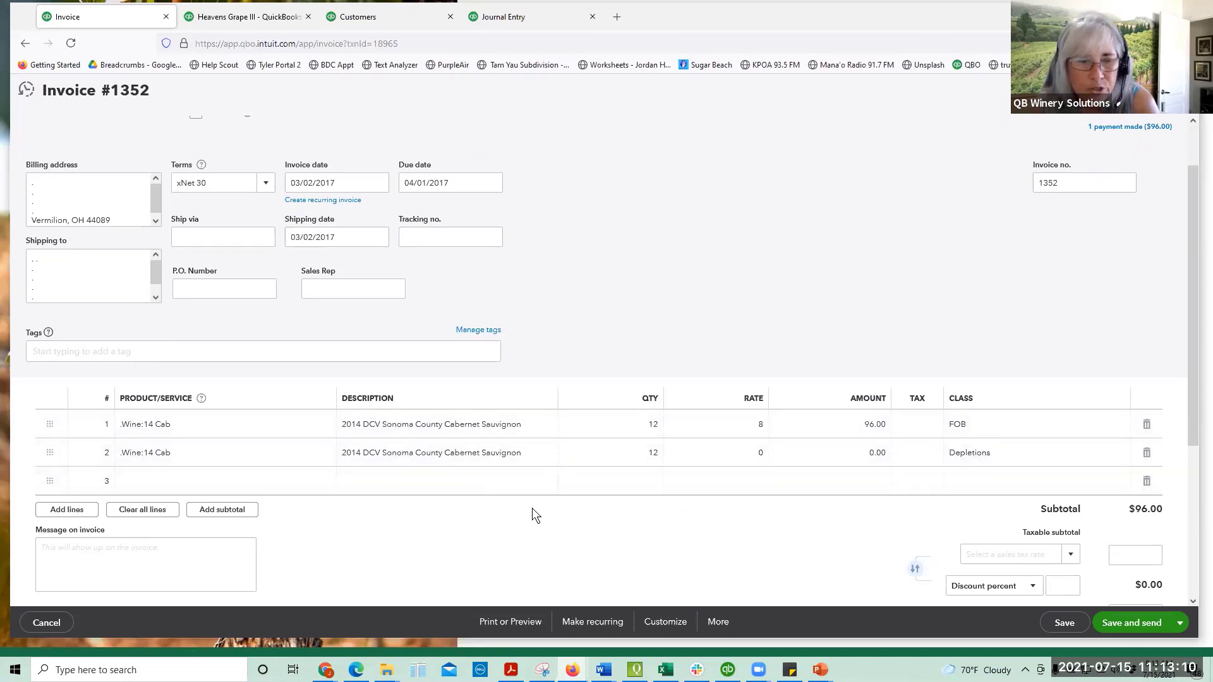
{"action": "left_click", "coordinate": [460, 454]}
{"action": "left_click", "coordinate": [532, 450]}
{"action": "type", "text": "-SAMPL"}
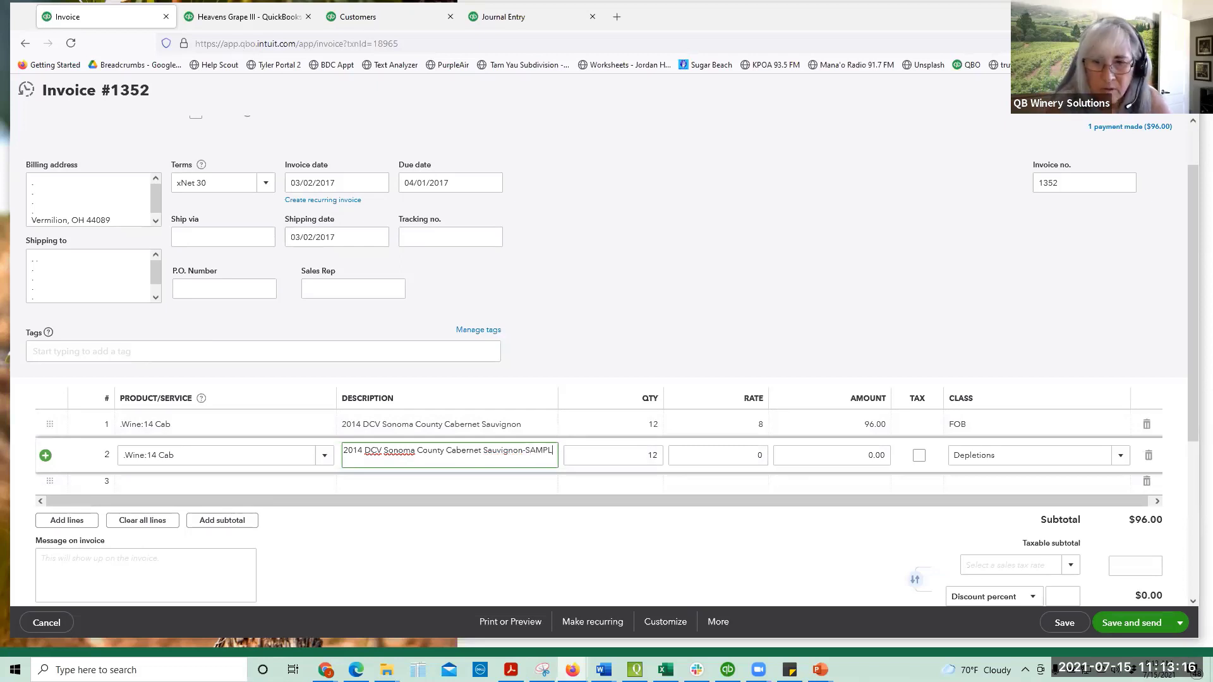
{"action": "type", "text": "ES N/C"}
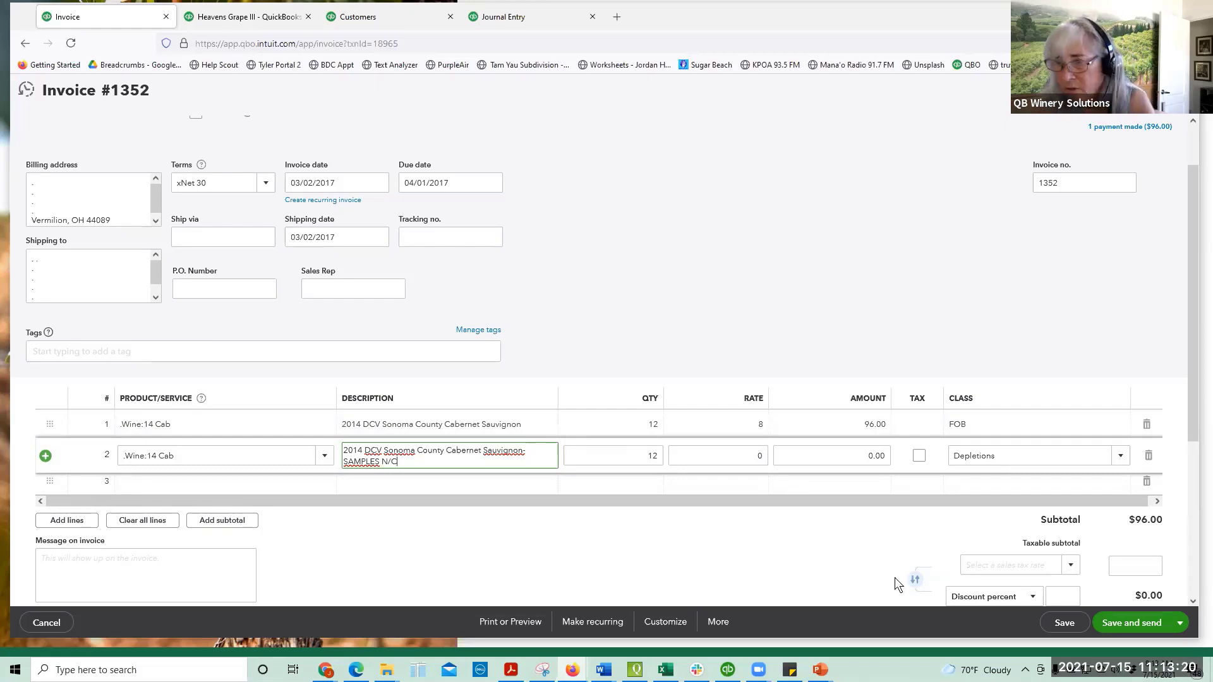
{"action": "left_click", "coordinate": [1063, 623]}
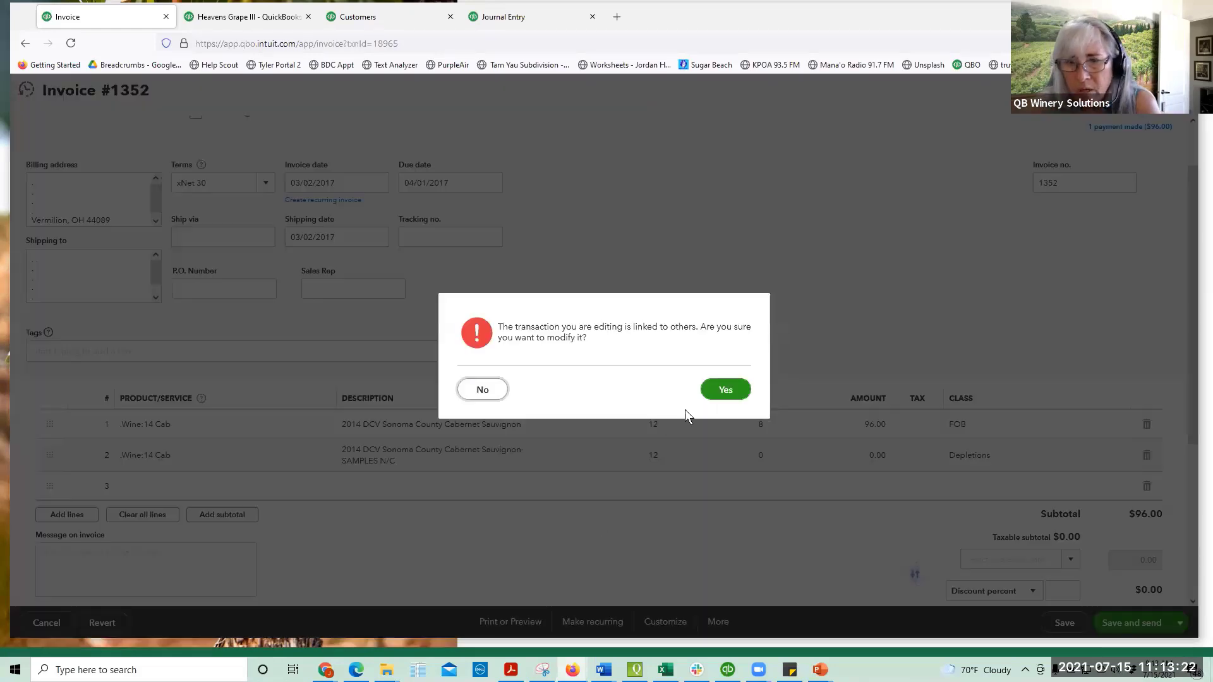
{"action": "left_click", "coordinate": [723, 388]}
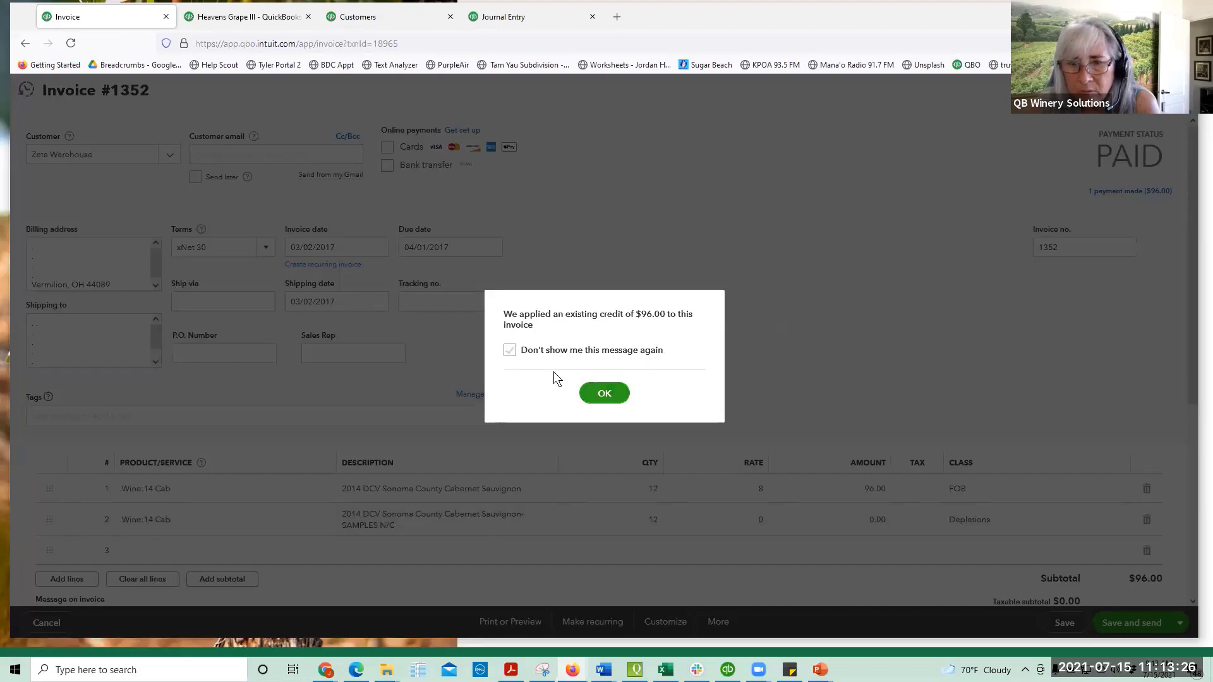
{"action": "left_click", "coordinate": [605, 394]}
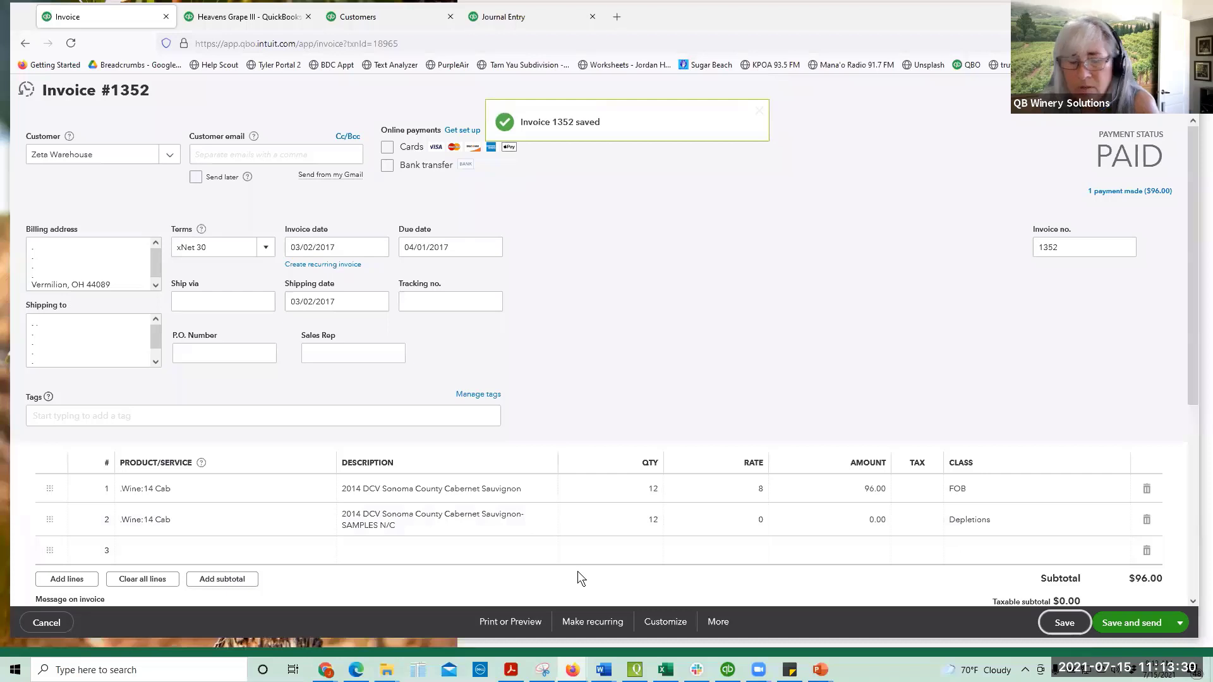
Step: Set the invoice's FOB wine line to a quantity of 24 at a rate of 4
{"action": "scroll", "coordinate": [610, 530], "scroll_direction": "down", "scroll_amount": 1}
{"action": "scroll", "coordinate": [616, 486], "scroll_direction": "down", "scroll_amount": 1}
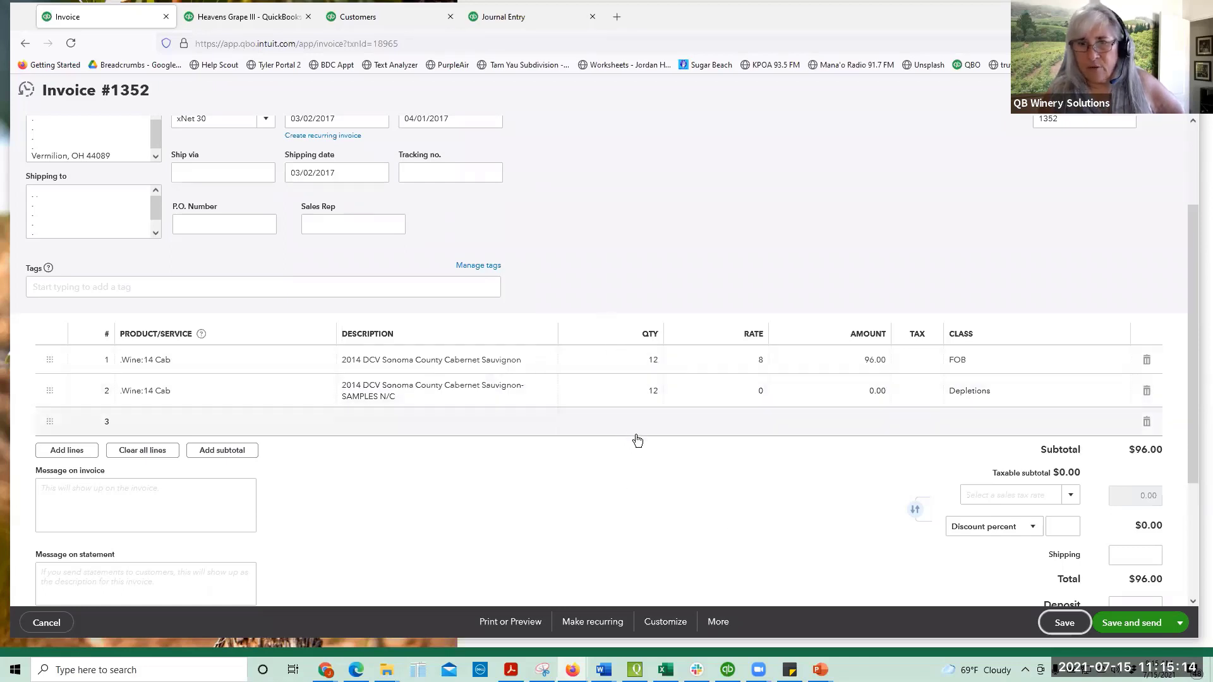
{"action": "left_click", "coordinate": [638, 360]}
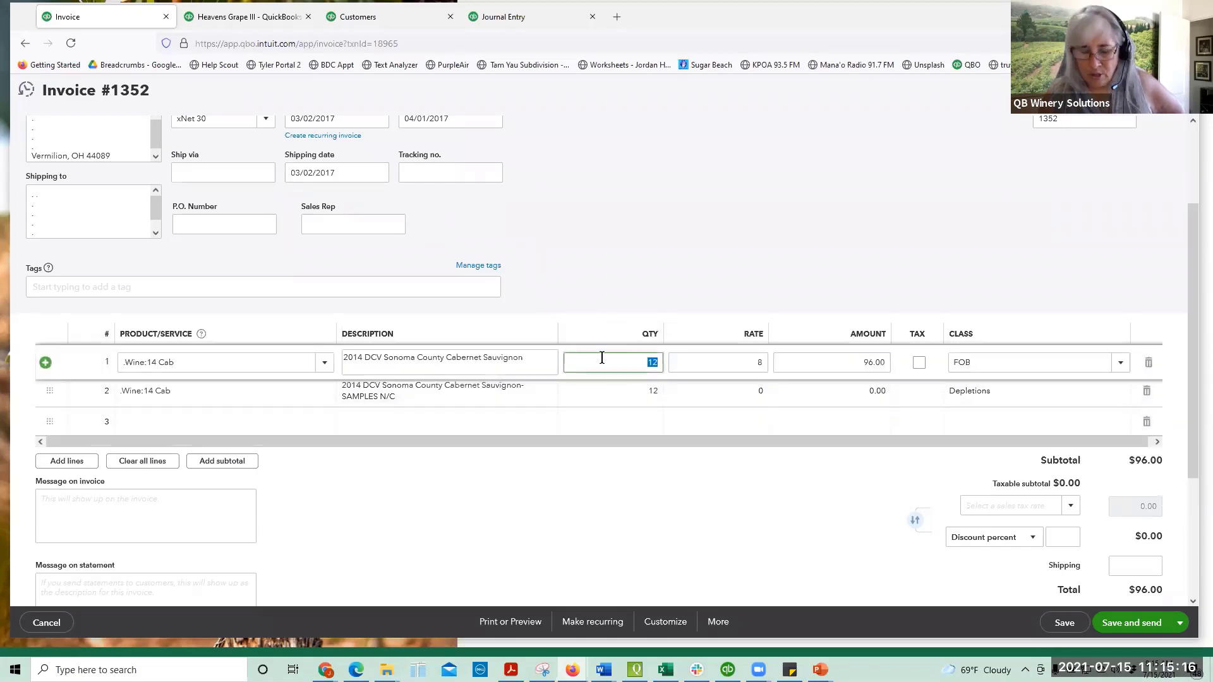
{"action": "type", "text": "24"}
{"action": "key", "text": "Tab"}
{"action": "type", "text": "4"}
{"action": "key", "text": "Tab"}
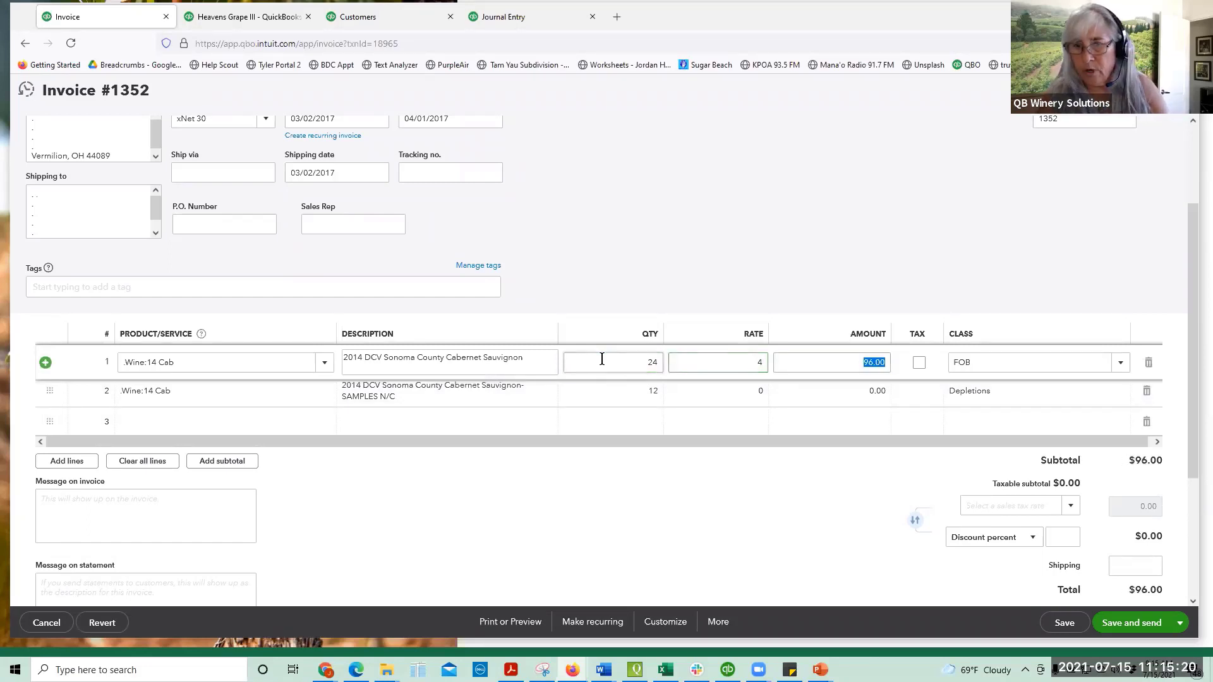
Step: Delete the Depletions sample line from the invoice and leave the invoice without saving the changes
{"action": "left_click", "coordinate": [616, 391]}
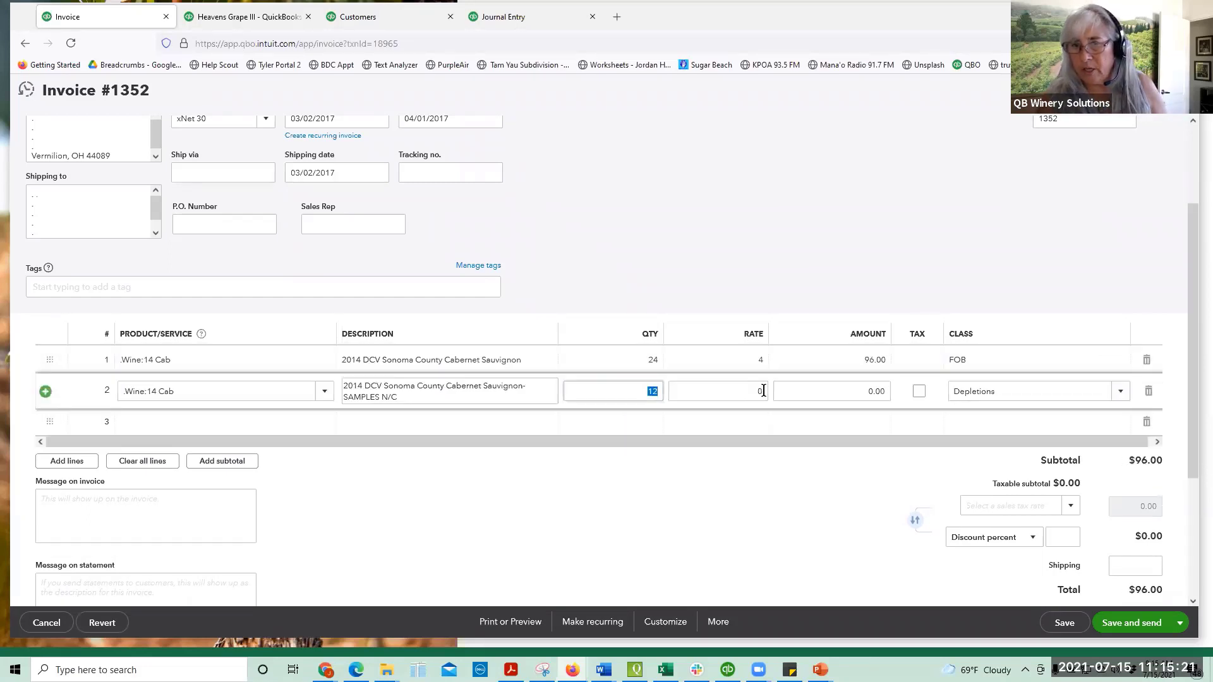
{"action": "left_click", "coordinate": [1148, 391]}
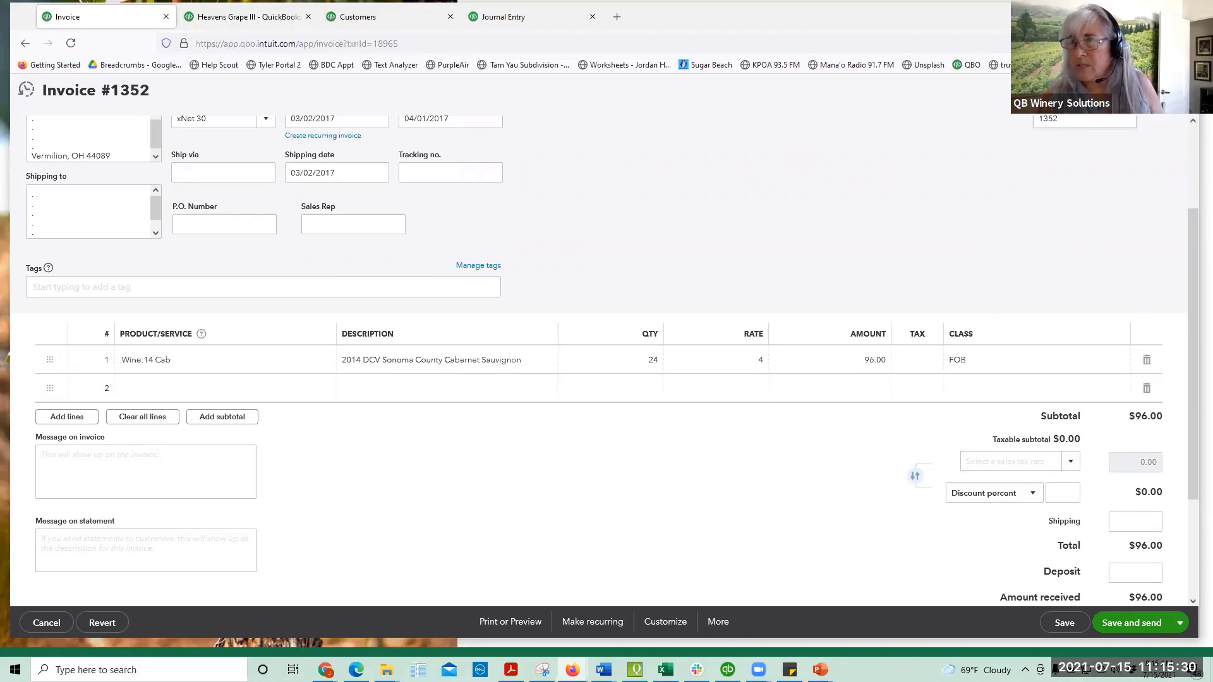
{"action": "left_click", "coordinate": [1179, 91]}
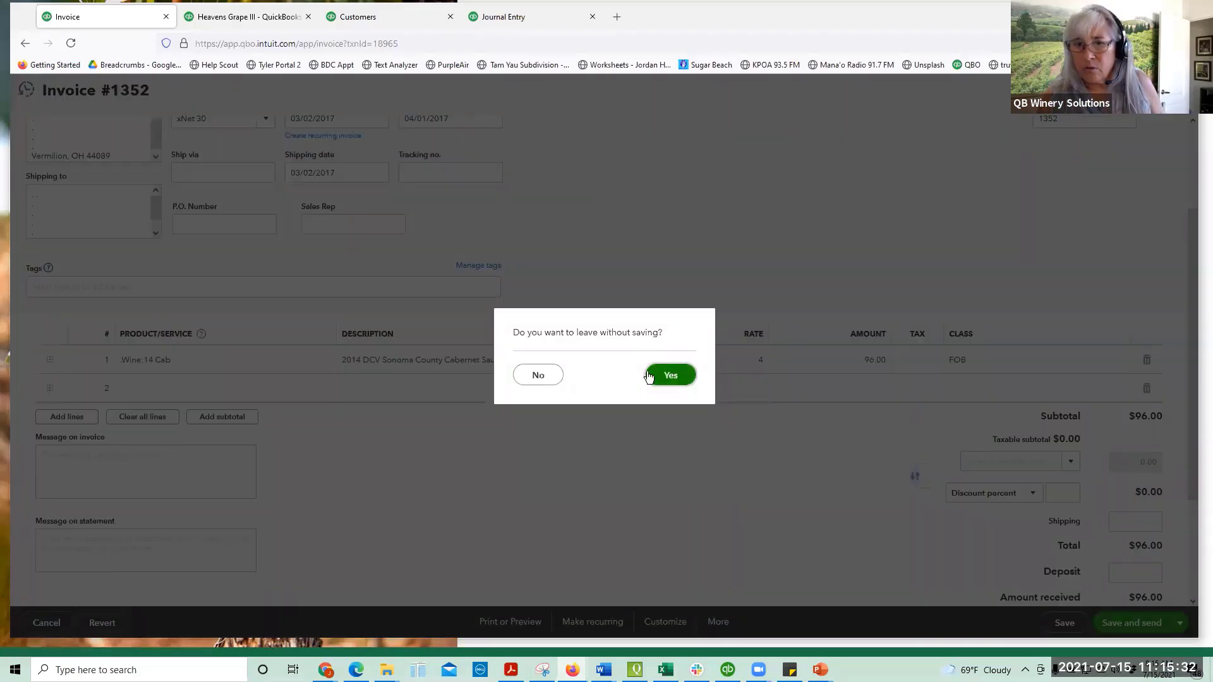
{"action": "left_click", "coordinate": [539, 376]}
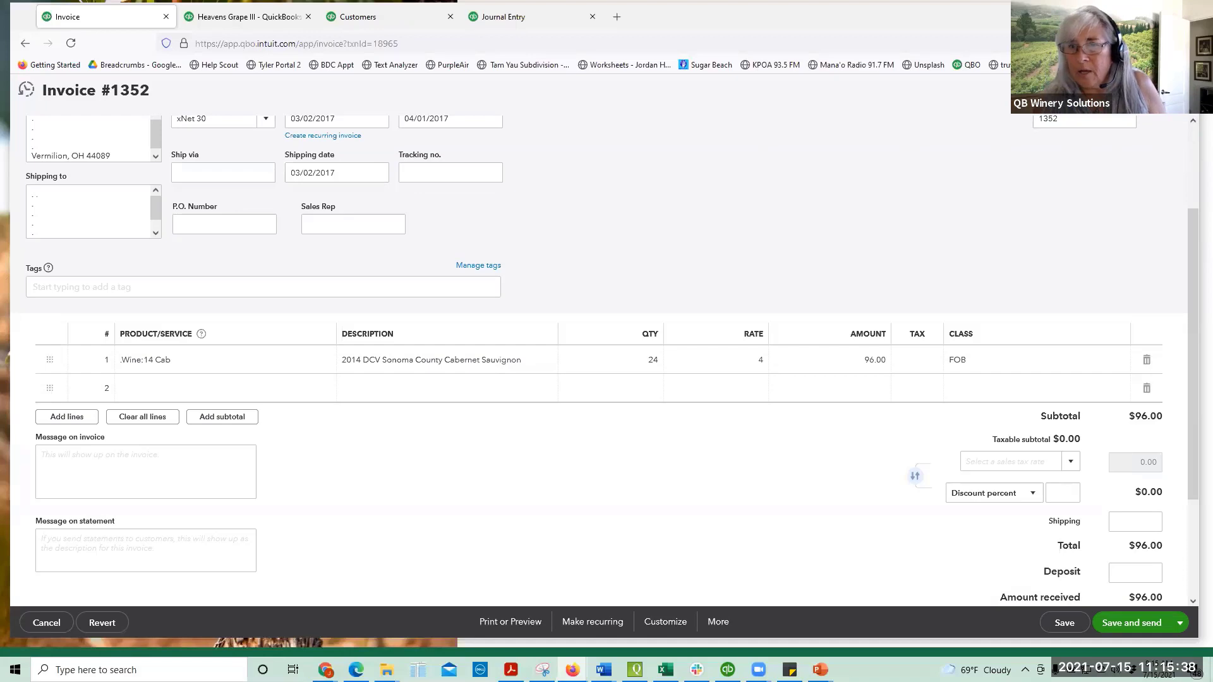
{"action": "left_click", "coordinate": [1180, 91]}
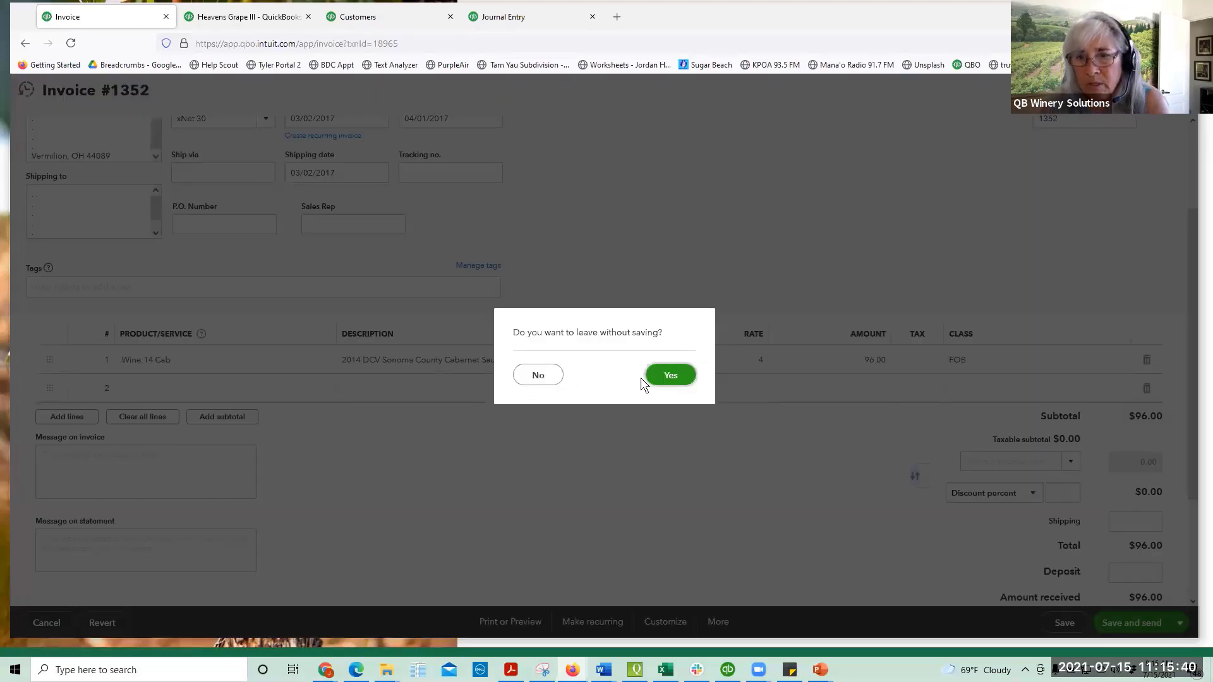
{"action": "left_click", "coordinate": [669, 389]}
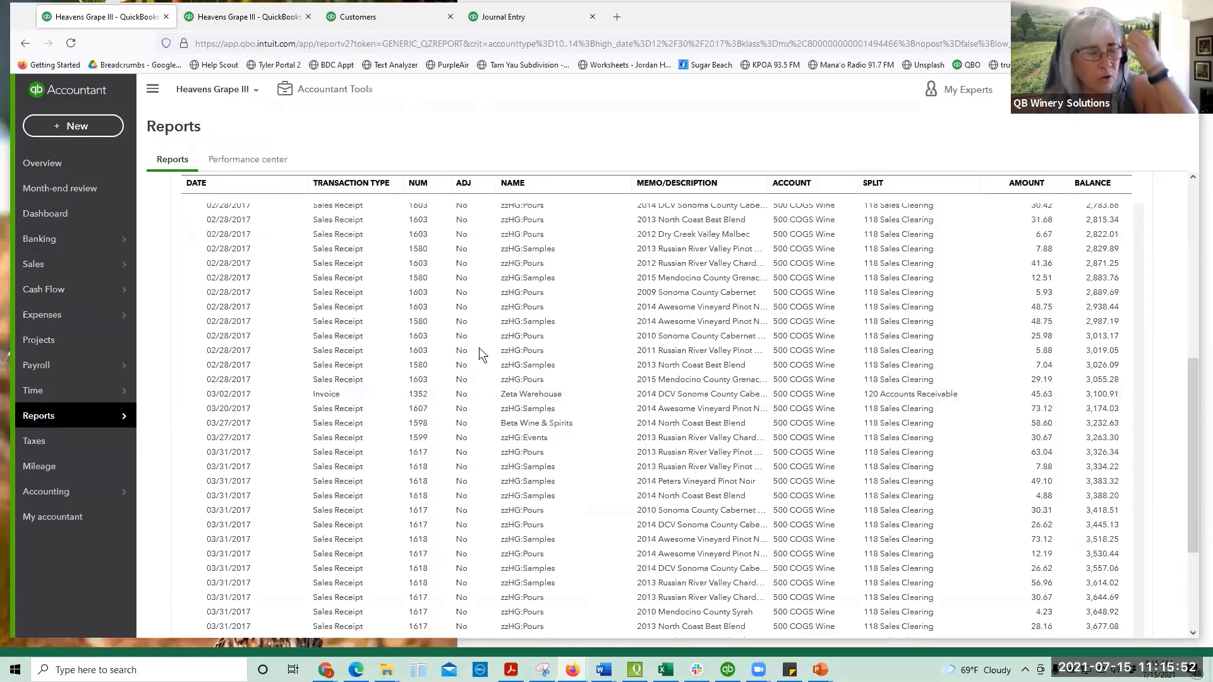
Step: Examine the Depletions transactions under COGS Wine in the 2017 transaction report, including the zzHG sales receipts and distributor invoices
{"action": "scroll", "coordinate": [502, 357], "scroll_direction": "down", "scroll_amount": 2}
{"action": "scroll", "coordinate": [517, 392], "scroll_direction": "up", "scroll_amount": 12}
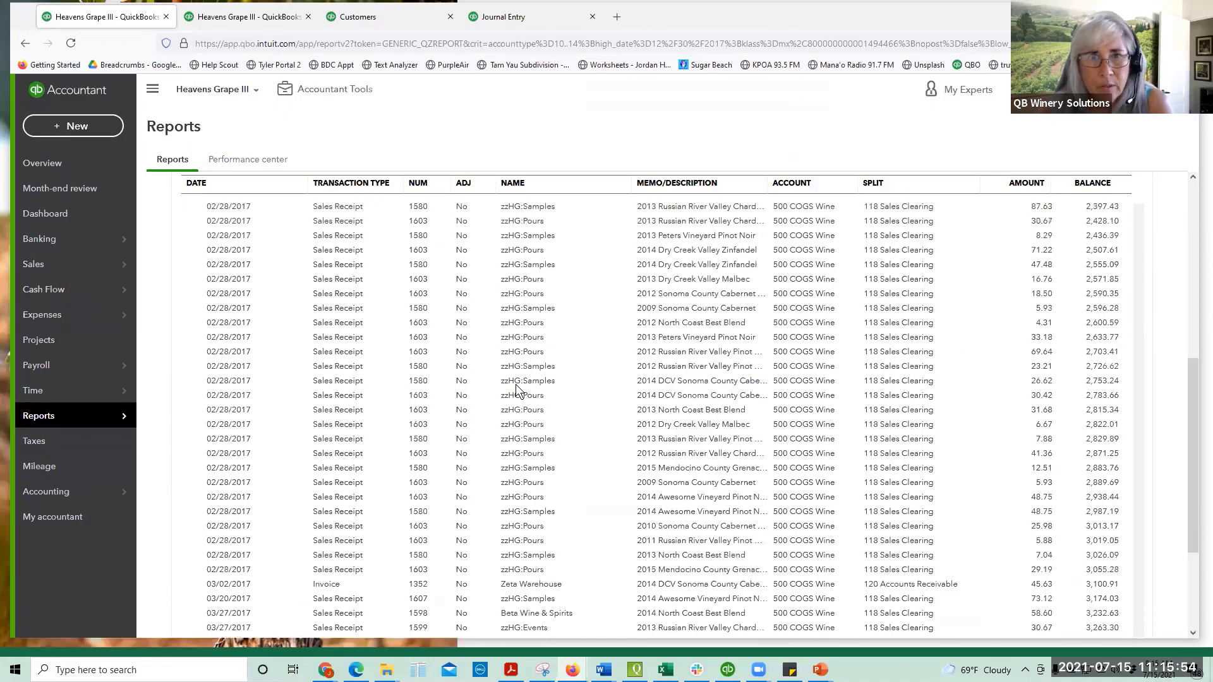
{"action": "scroll", "coordinate": [517, 389], "scroll_direction": "up", "scroll_amount": 8}
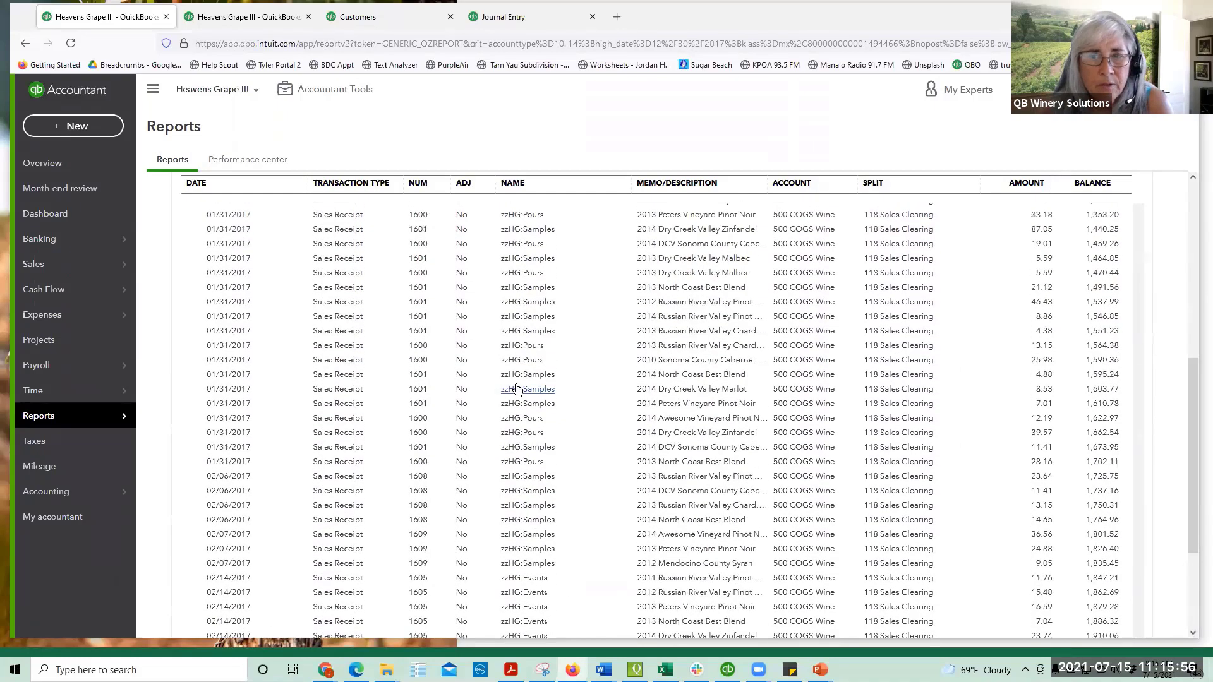
{"action": "scroll", "coordinate": [517, 388], "scroll_direction": "up", "scroll_amount": 2}
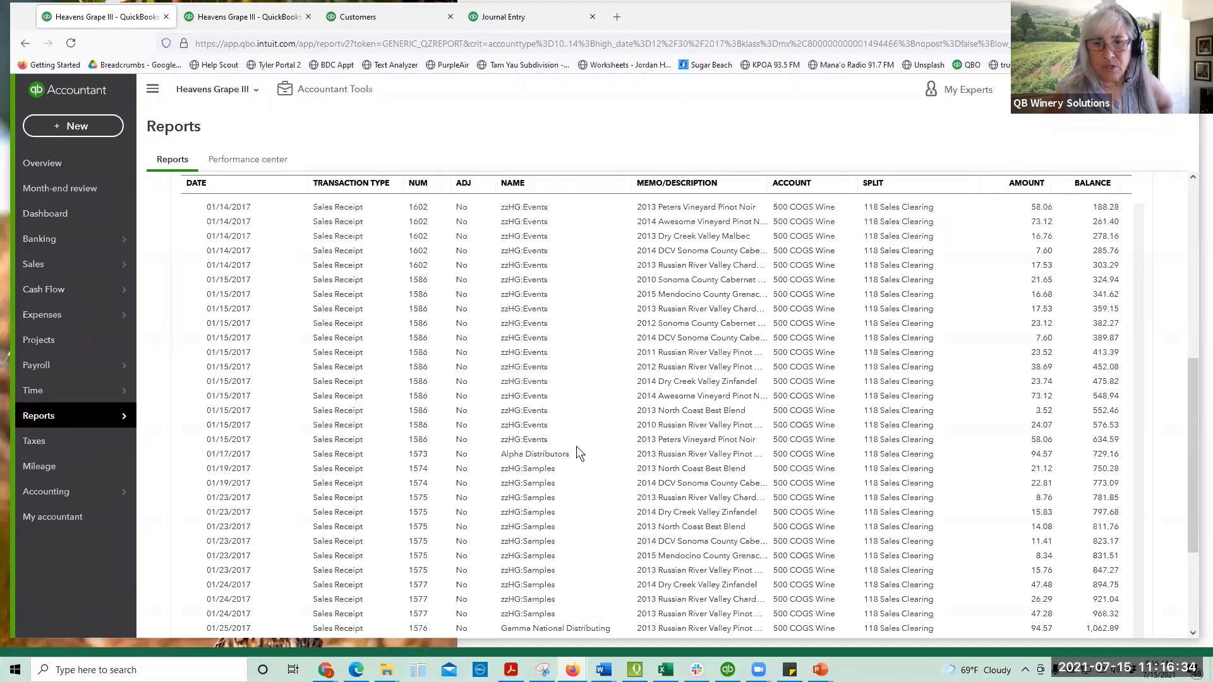
{"action": "scroll", "coordinate": [555, 396], "scroll_direction": "down", "scroll_amount": 3}
{"action": "scroll", "coordinate": [556, 400], "scroll_direction": "up", "scroll_amount": 3}
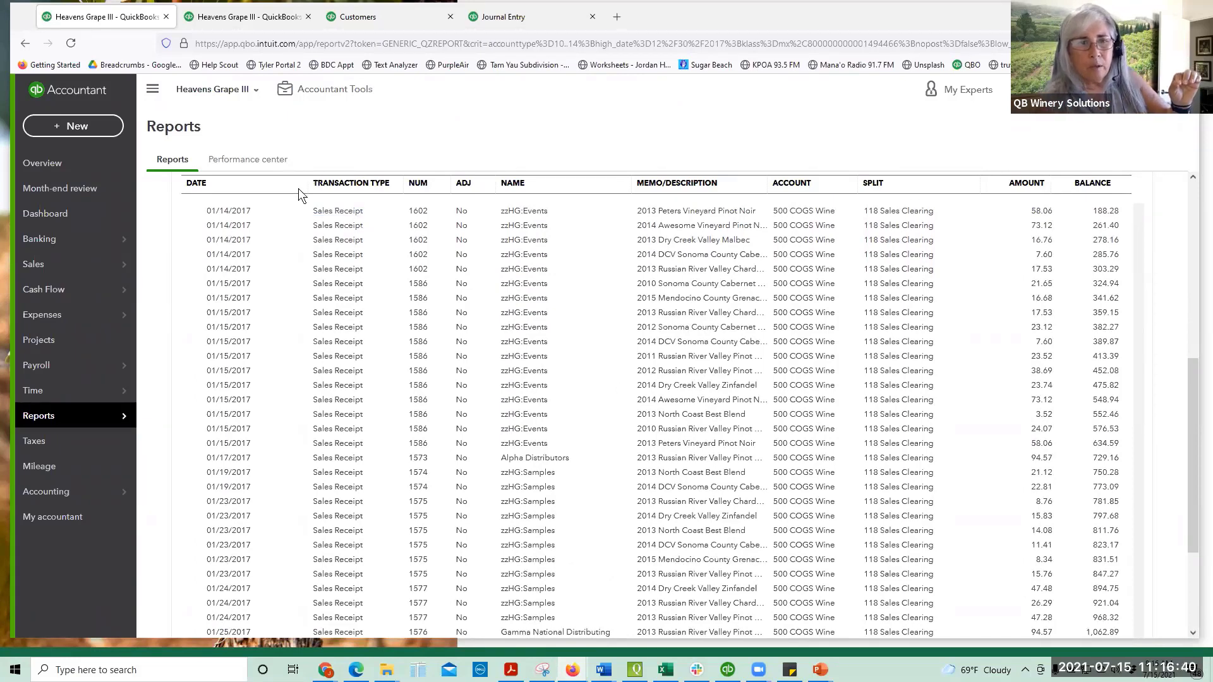
{"action": "scroll", "coordinate": [256, 257], "scroll_direction": "up", "scroll_amount": 5}
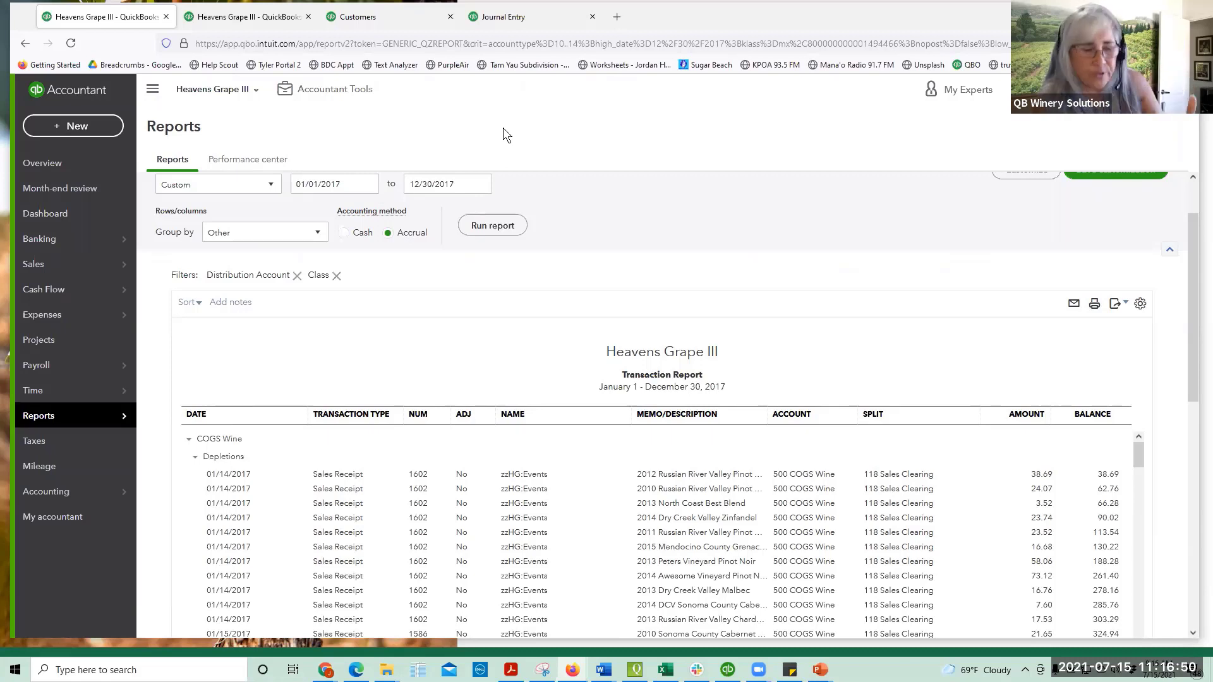
{"action": "scroll", "coordinate": [574, 527], "scroll_direction": "down", "scroll_amount": 2}
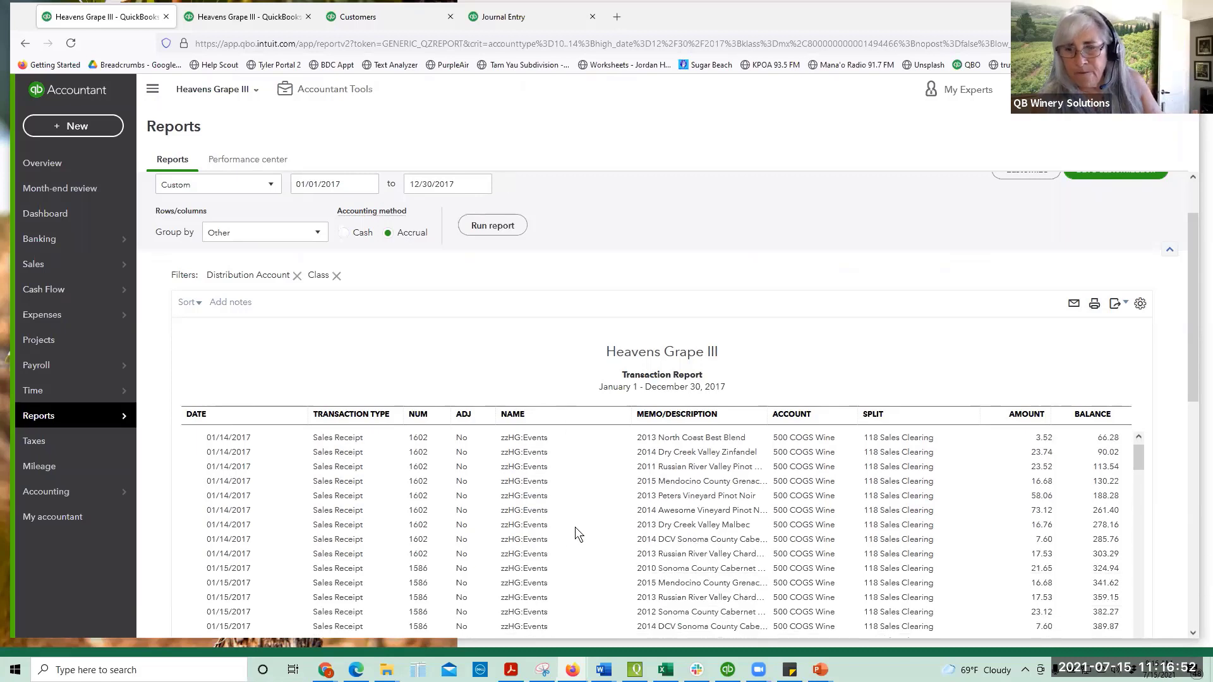
{"action": "scroll", "coordinate": [576, 526], "scroll_direction": "up", "scroll_amount": 2}
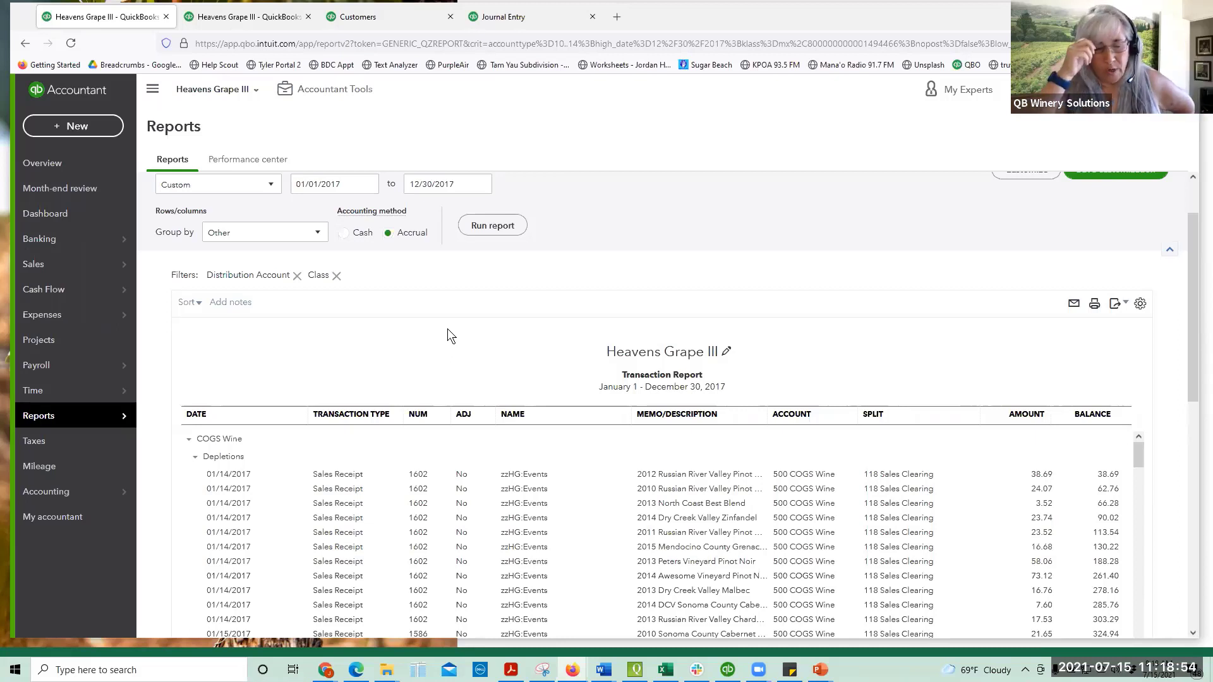
{"action": "scroll", "coordinate": [467, 334], "scroll_direction": "down", "scroll_amount": 5}
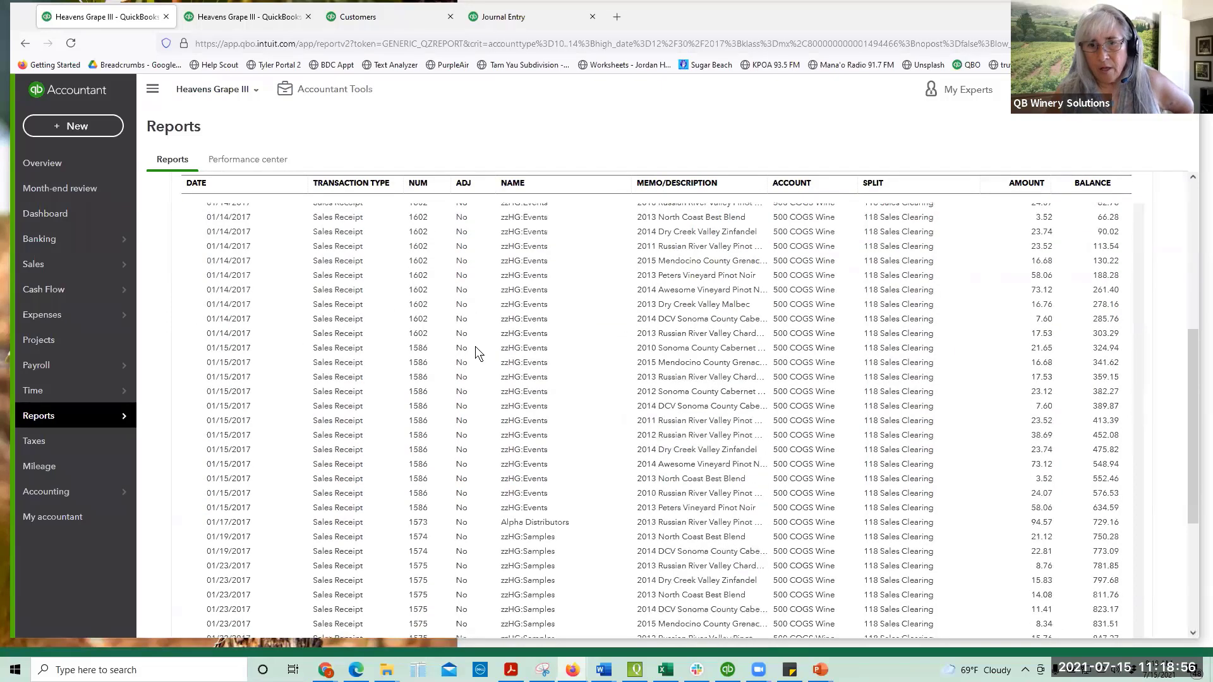
{"action": "scroll", "coordinate": [475, 351], "scroll_direction": "up", "scroll_amount": 8}
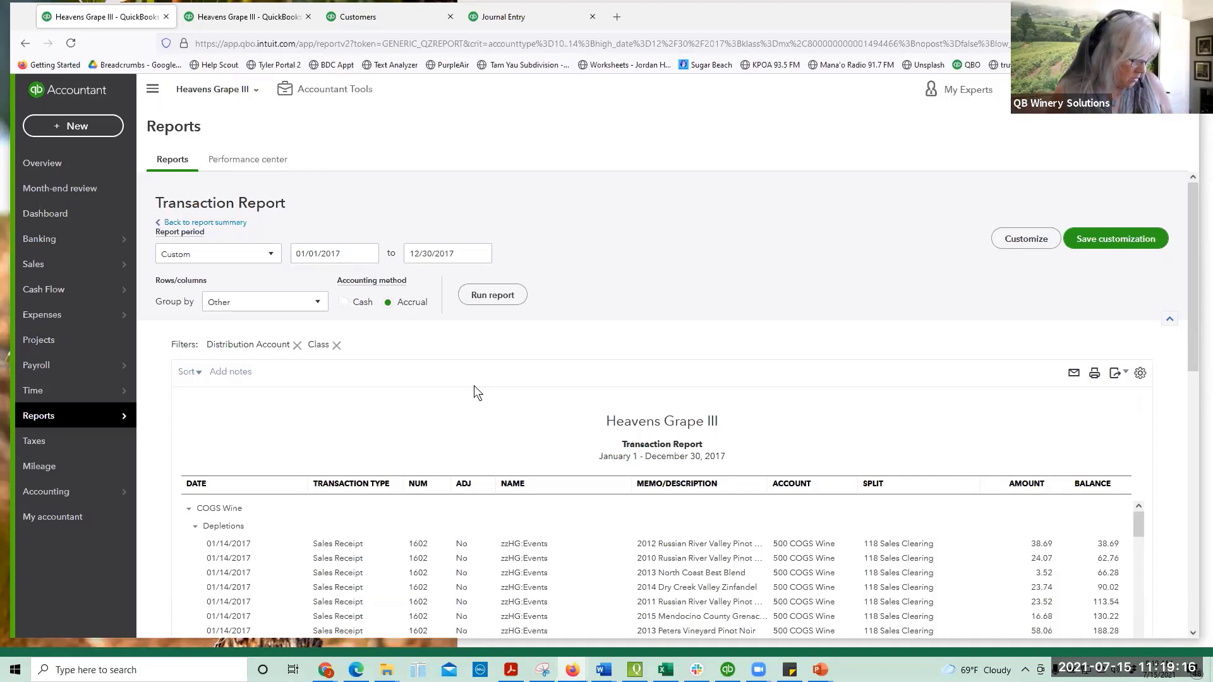
{"action": "scroll", "coordinate": [475, 391], "scroll_direction": "down", "scroll_amount": 1}
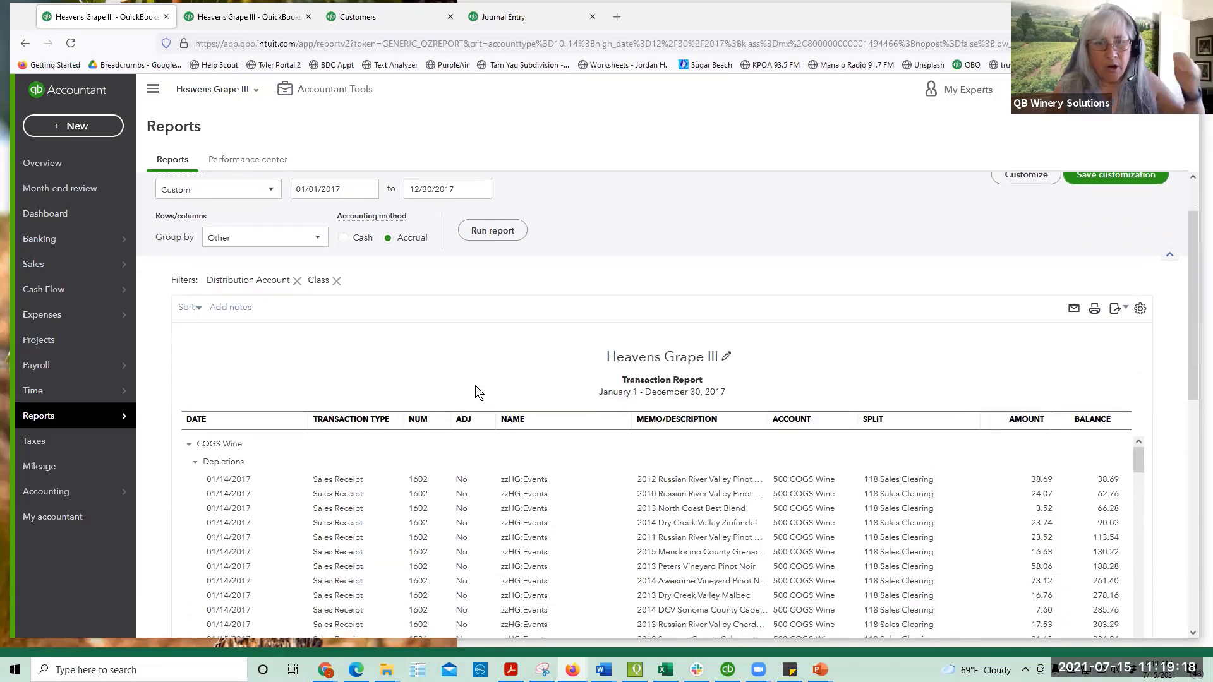
{"action": "scroll", "coordinate": [476, 384], "scroll_direction": "up", "scroll_amount": 1}
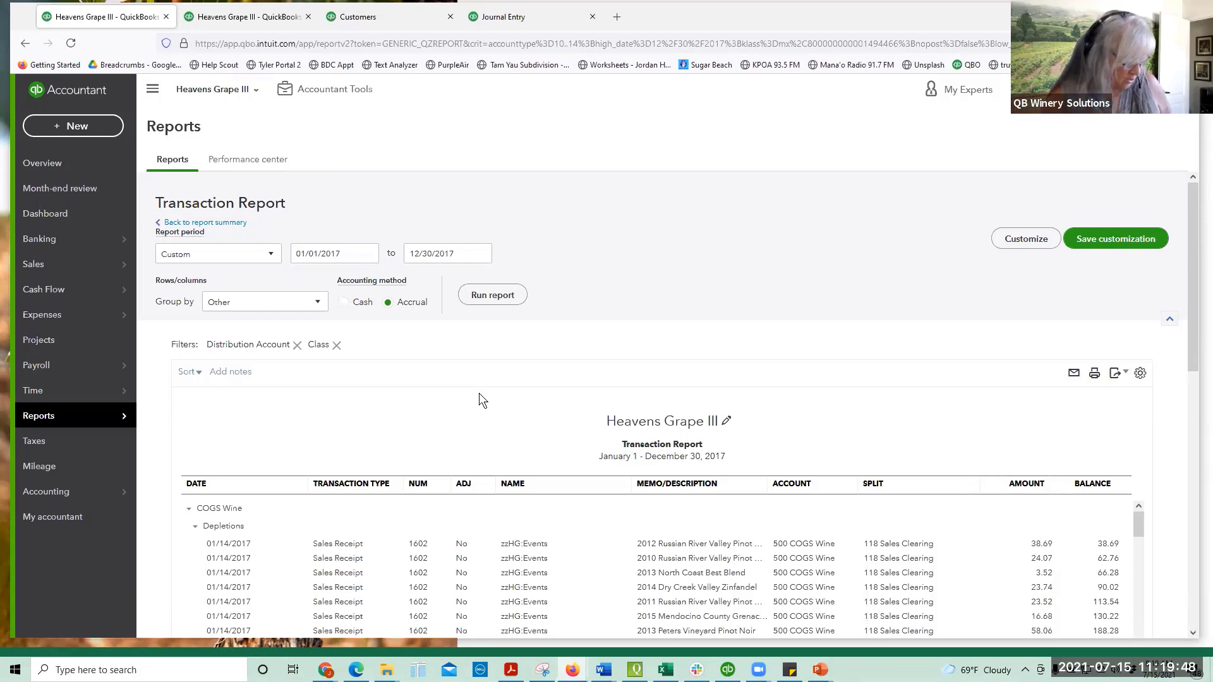
Step: Return to the Profit and Loss summary by class and review the income, cost of goods sold and expenses of the Depletions column
{"action": "left_click", "coordinate": [225, 222]}
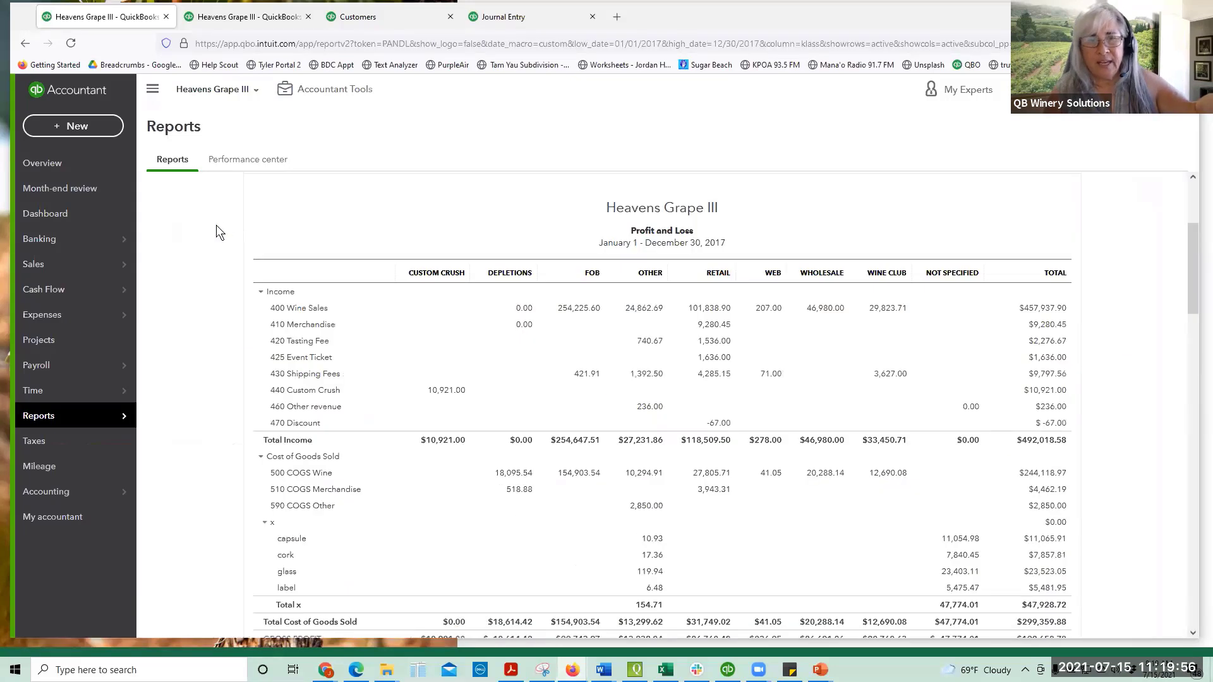
{"action": "scroll", "coordinate": [194, 291], "scroll_direction": "down", "scroll_amount": 1}
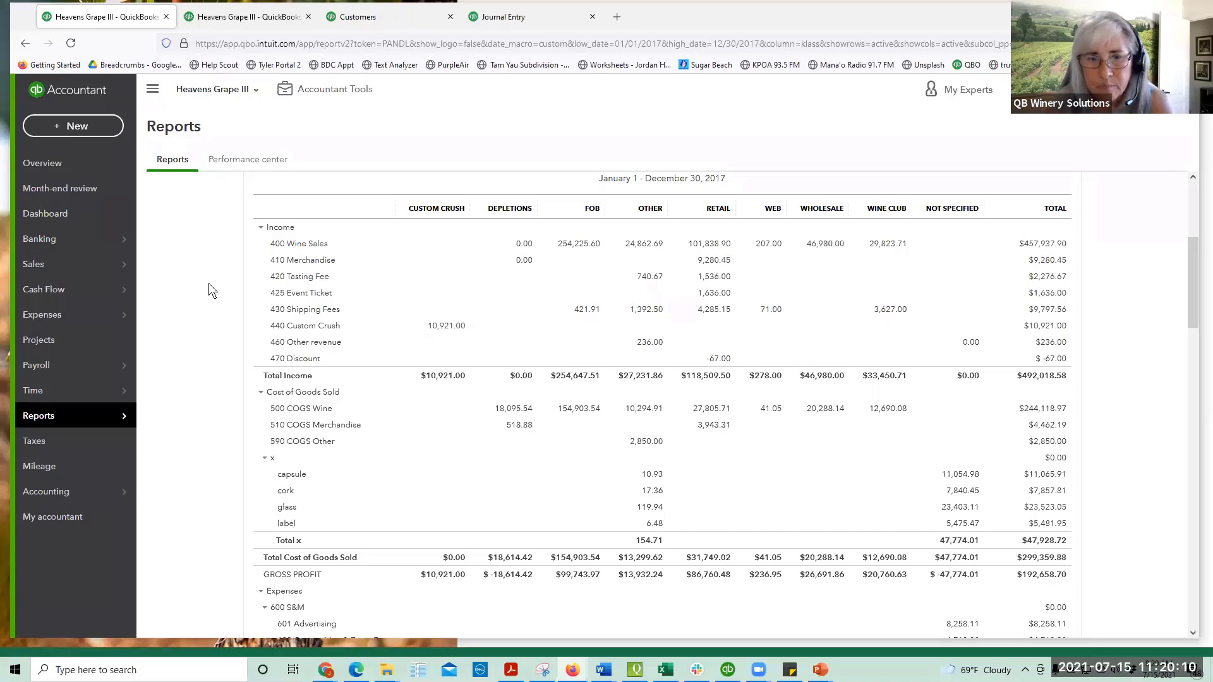
{"action": "scroll", "coordinate": [196, 290], "scroll_direction": "down", "scroll_amount": 3}
{"action": "scroll", "coordinate": [196, 291], "scroll_direction": "up", "scroll_amount": 4}
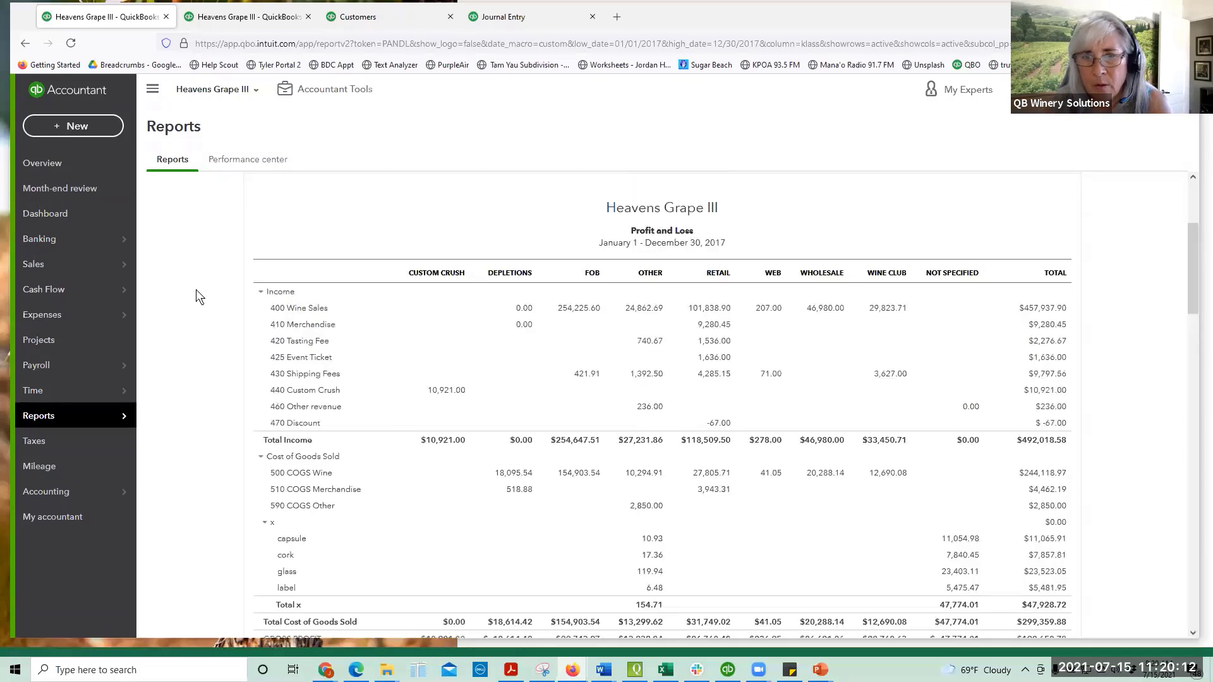
{"action": "scroll", "coordinate": [196, 291], "scroll_direction": "down", "scroll_amount": 3}
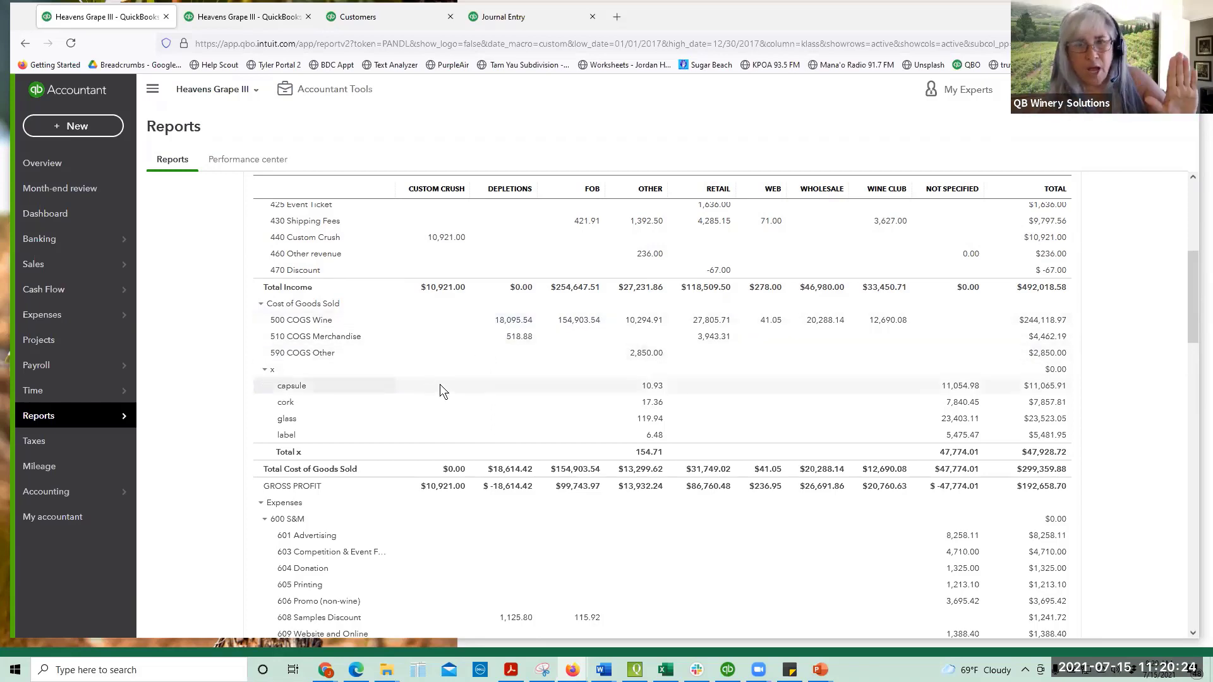
{"action": "scroll", "coordinate": [214, 371], "scroll_direction": "up", "scroll_amount": 3}
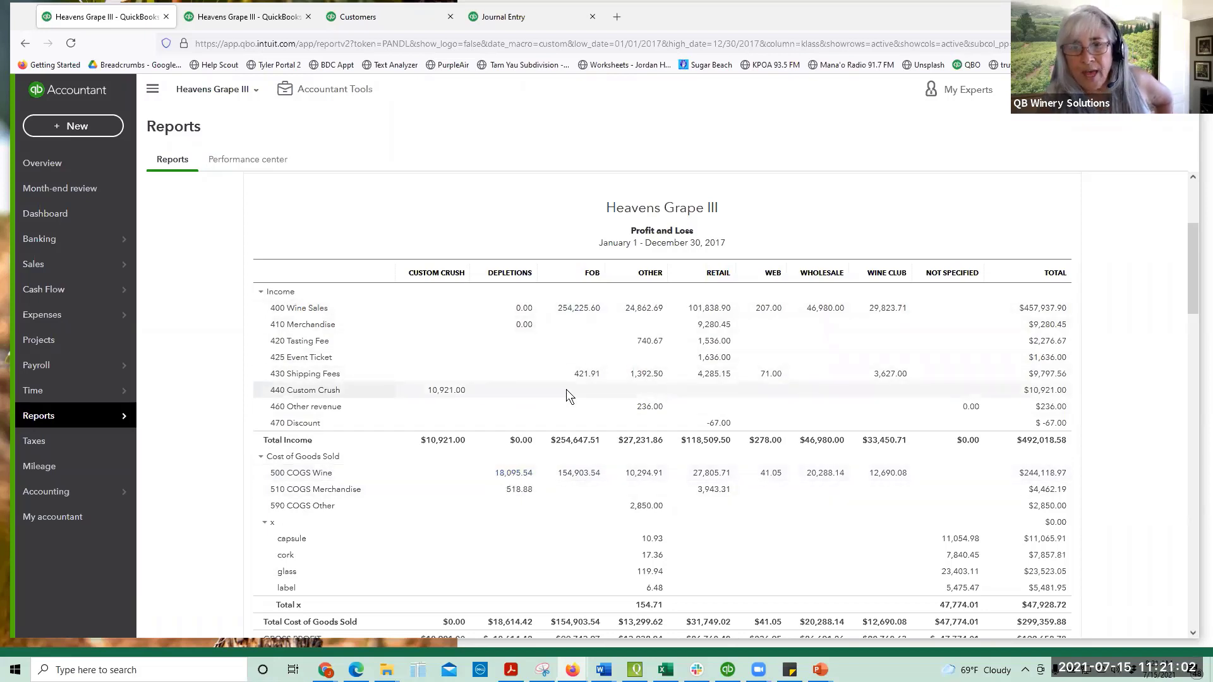
{"action": "scroll", "coordinate": [560, 389], "scroll_direction": "up", "scroll_amount": 3}
{"action": "scroll", "coordinate": [504, 405], "scroll_direction": "down", "scroll_amount": 4}
{"action": "scroll", "coordinate": [529, 390], "scroll_direction": "up", "scroll_amount": 4}
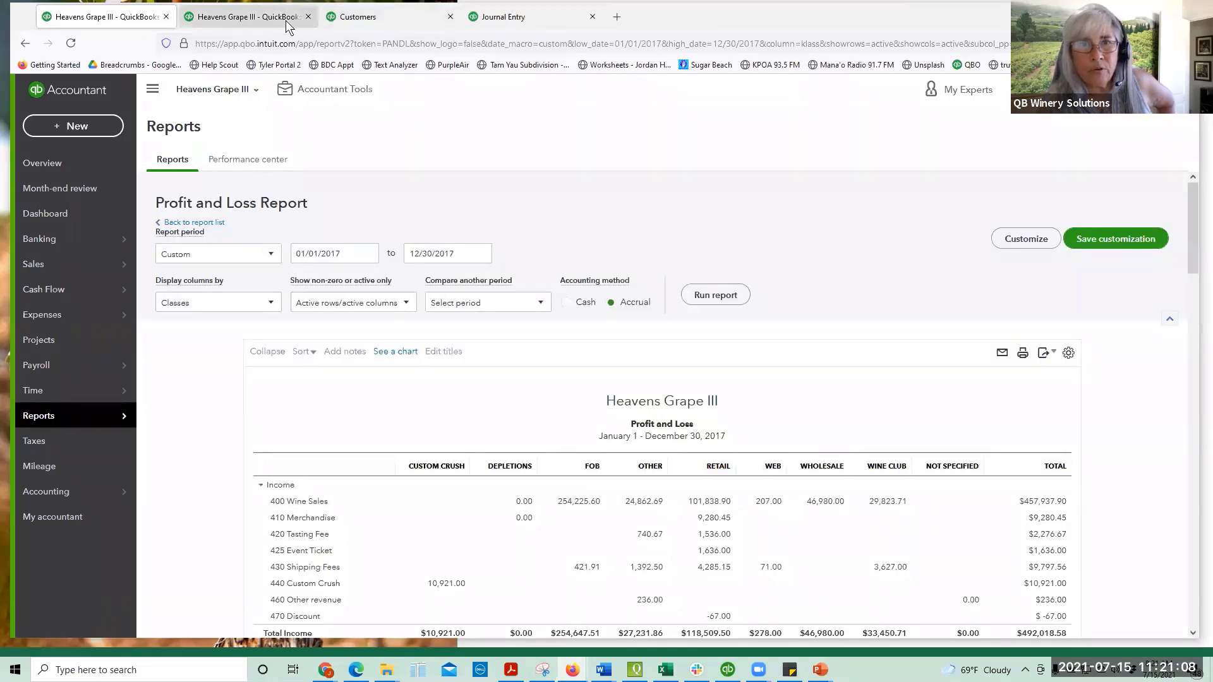
Step: Switch to the open COGS Depletions report and review its layout by customer, its columns and its filters
{"action": "left_click", "coordinate": [265, 19]}
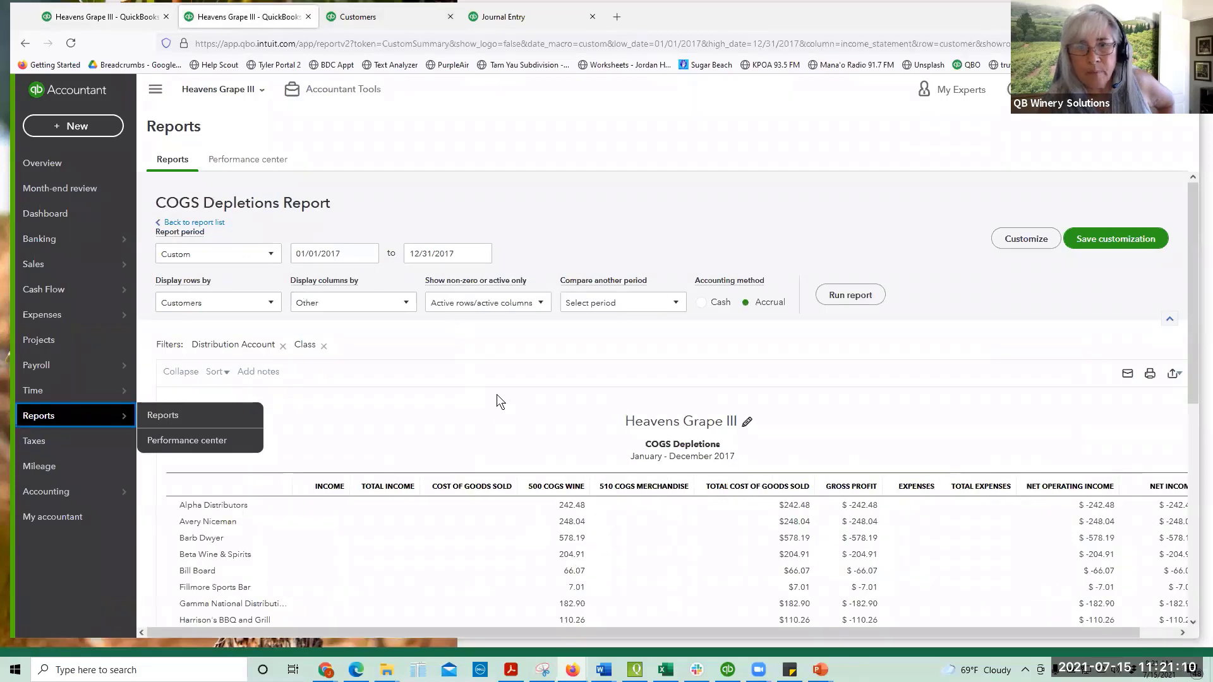
{"action": "scroll", "coordinate": [497, 397], "scroll_direction": "down", "scroll_amount": 1}
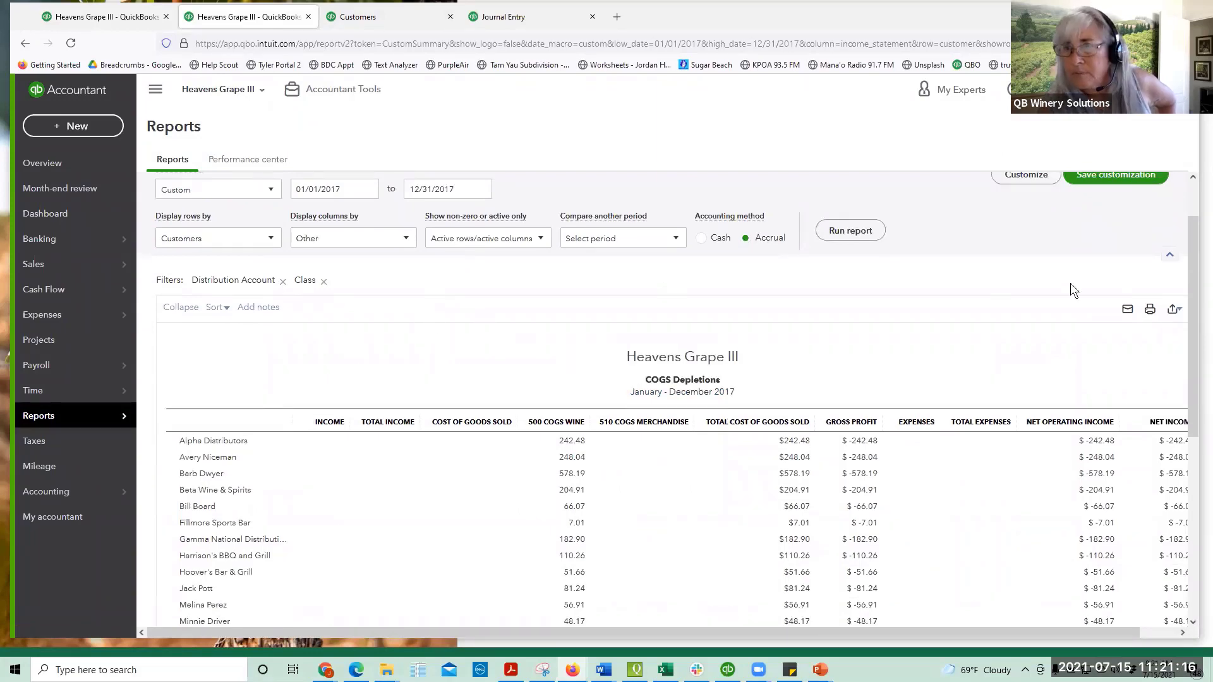
{"action": "scroll", "coordinate": [994, 291], "scroll_direction": "up", "scroll_amount": 1}
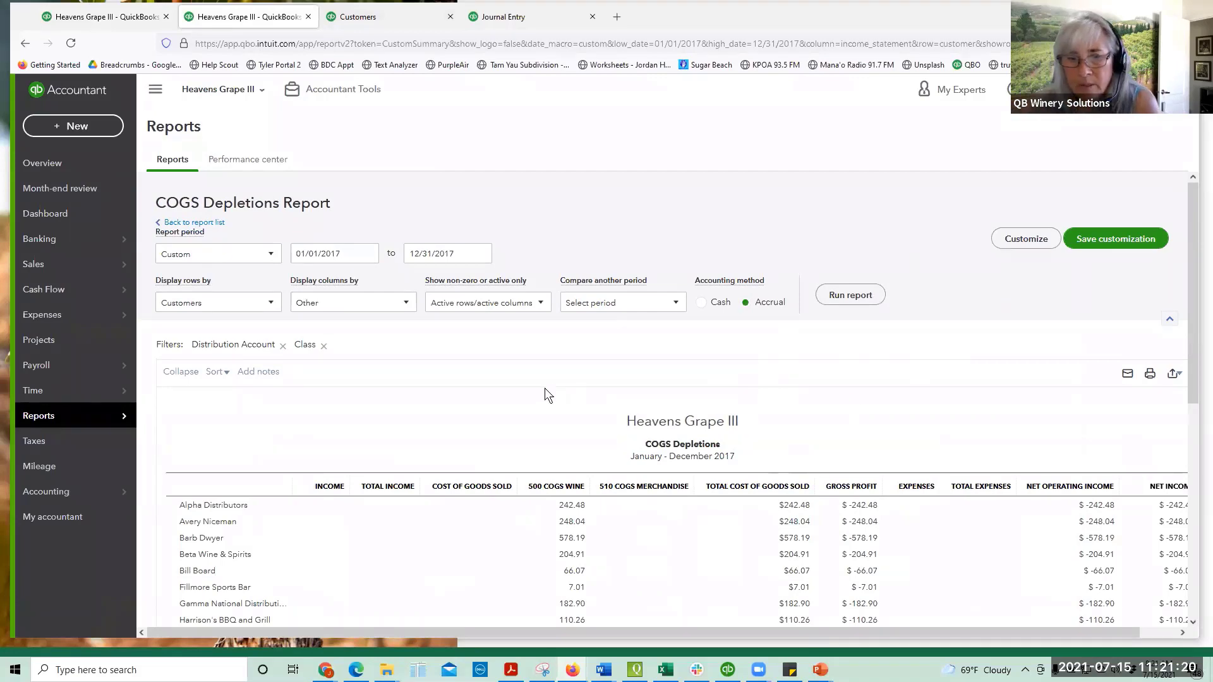
{"action": "scroll", "coordinate": [543, 389], "scroll_direction": "down", "scroll_amount": 1}
{"action": "scroll", "coordinate": [542, 357], "scroll_direction": "down", "scroll_amount": 1}
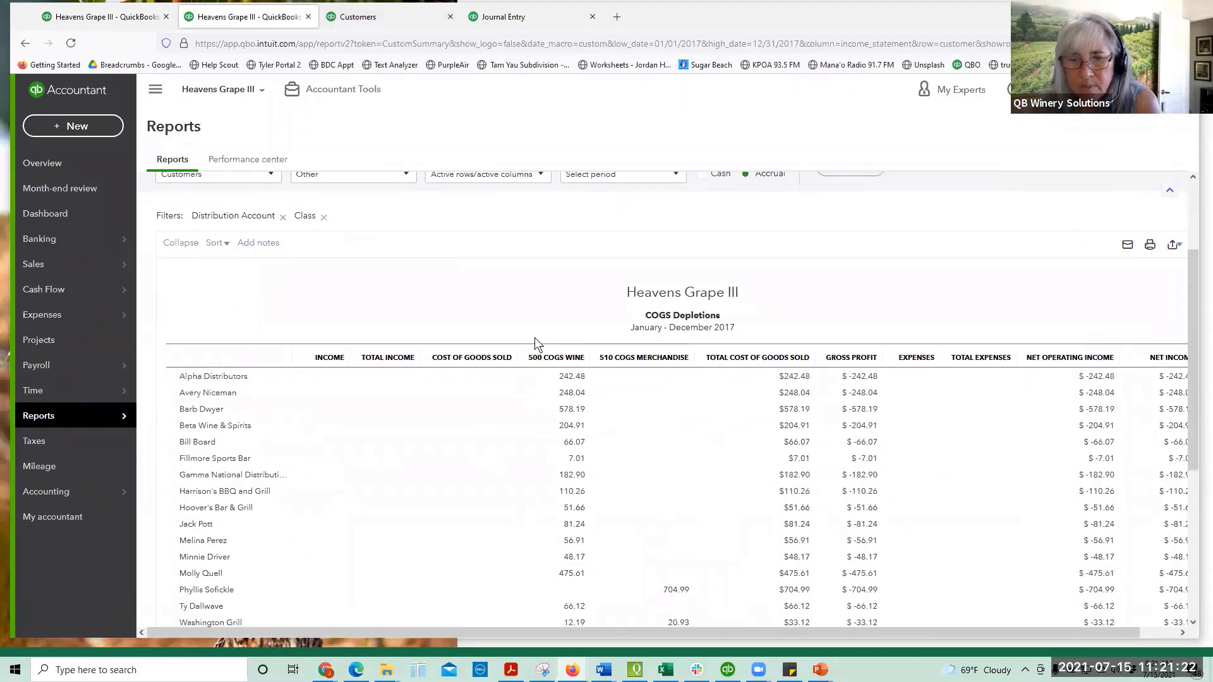
{"action": "scroll", "coordinate": [535, 335], "scroll_direction": "up", "scroll_amount": 2}
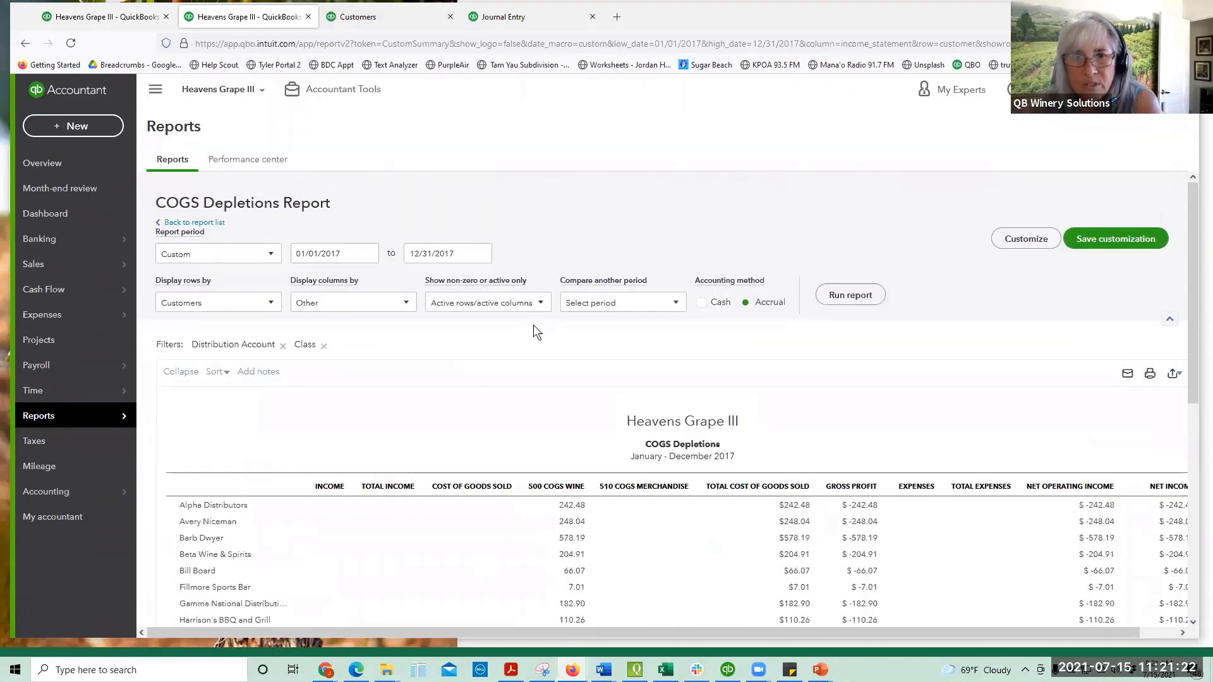
Step: Go back to the report list, search for "SUMM" and open the Custom Summary Report
{"action": "left_click", "coordinate": [195, 223]}
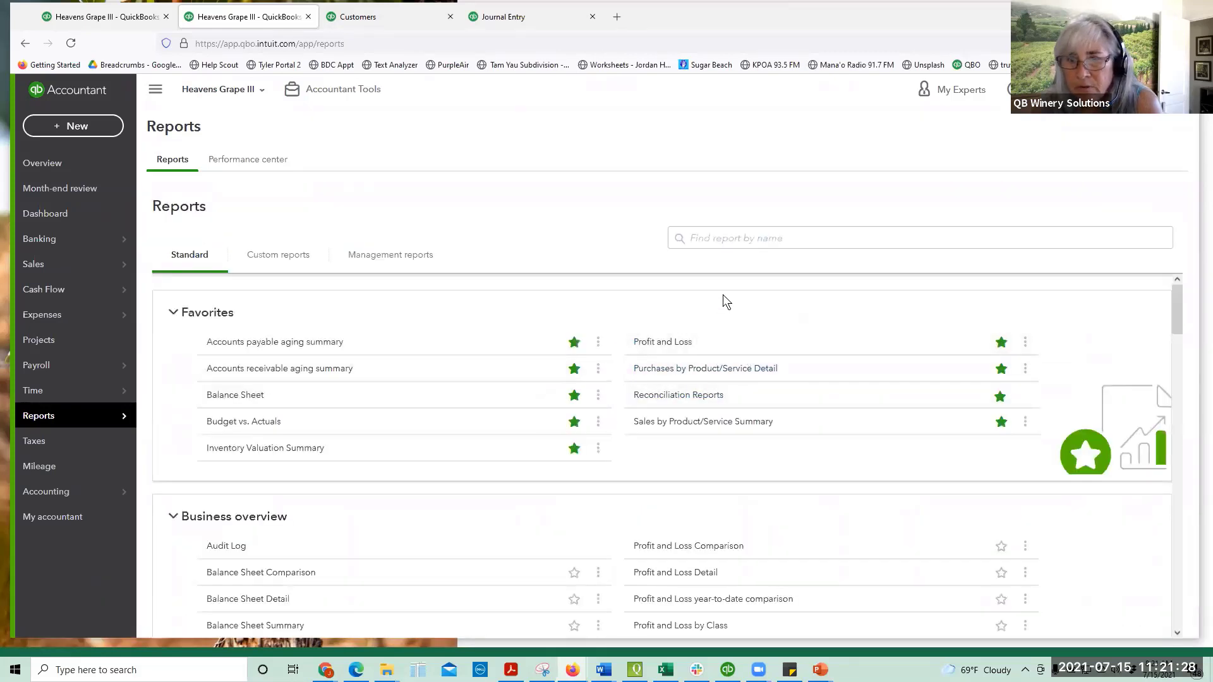
{"action": "left_click", "coordinate": [706, 237]}
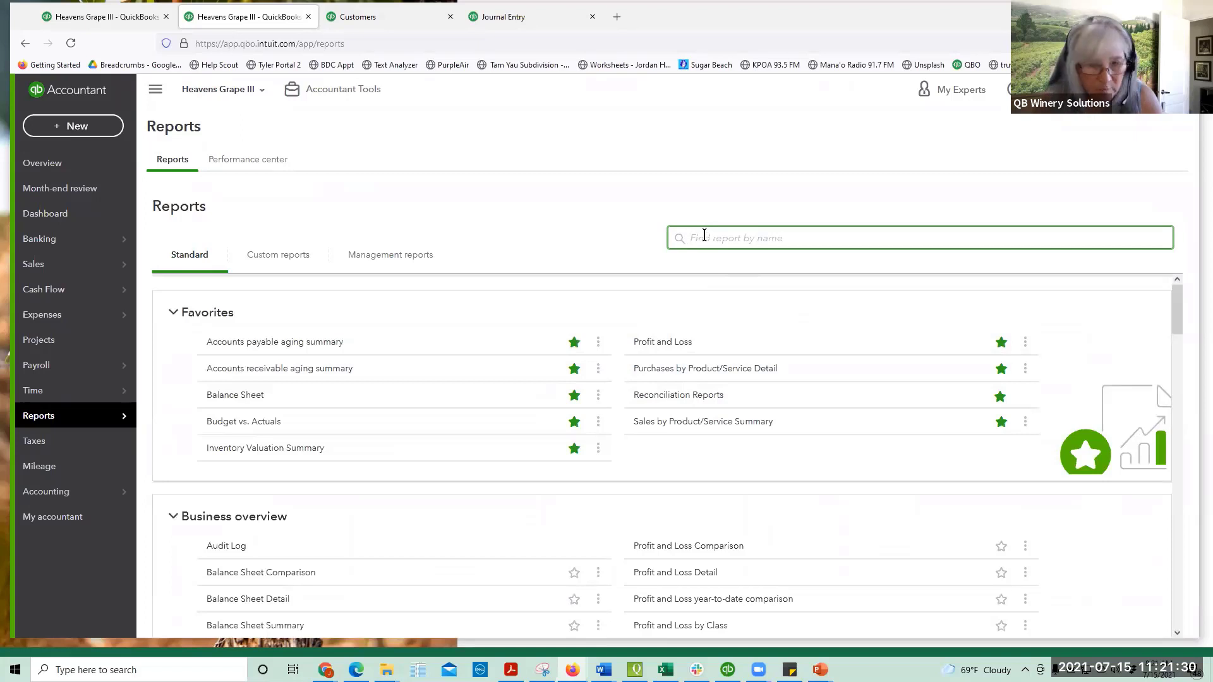
{"action": "type", "text": "SUMM"}
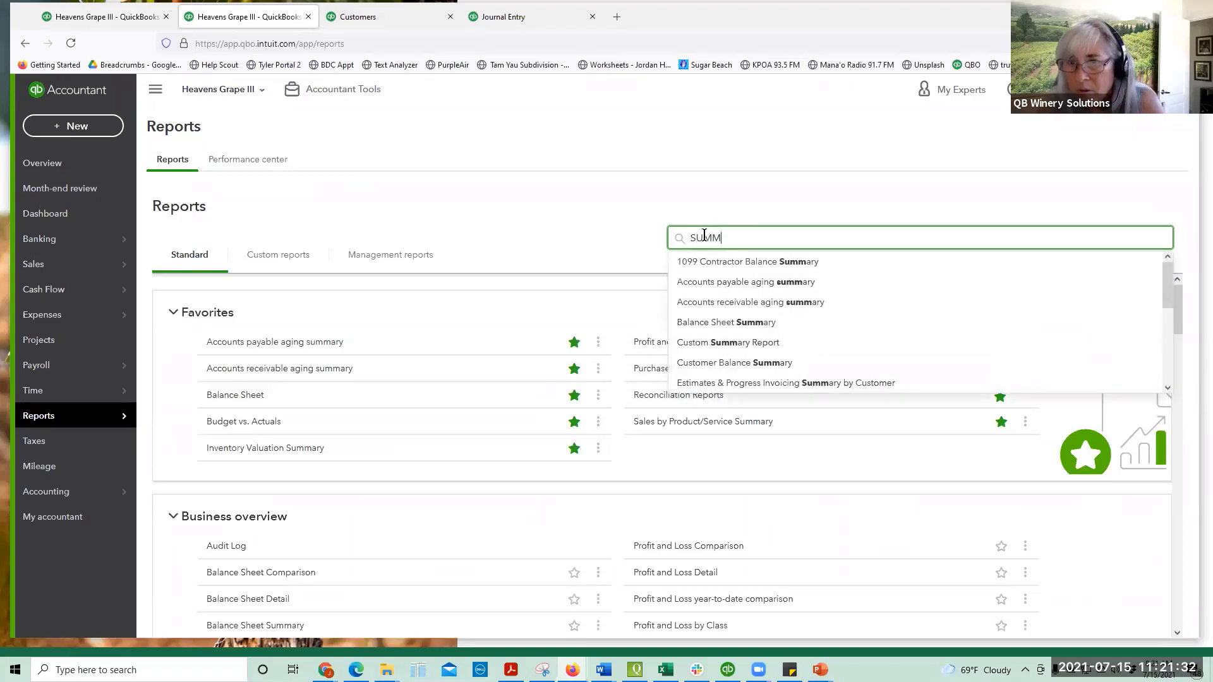
{"action": "left_click", "coordinate": [751, 341]}
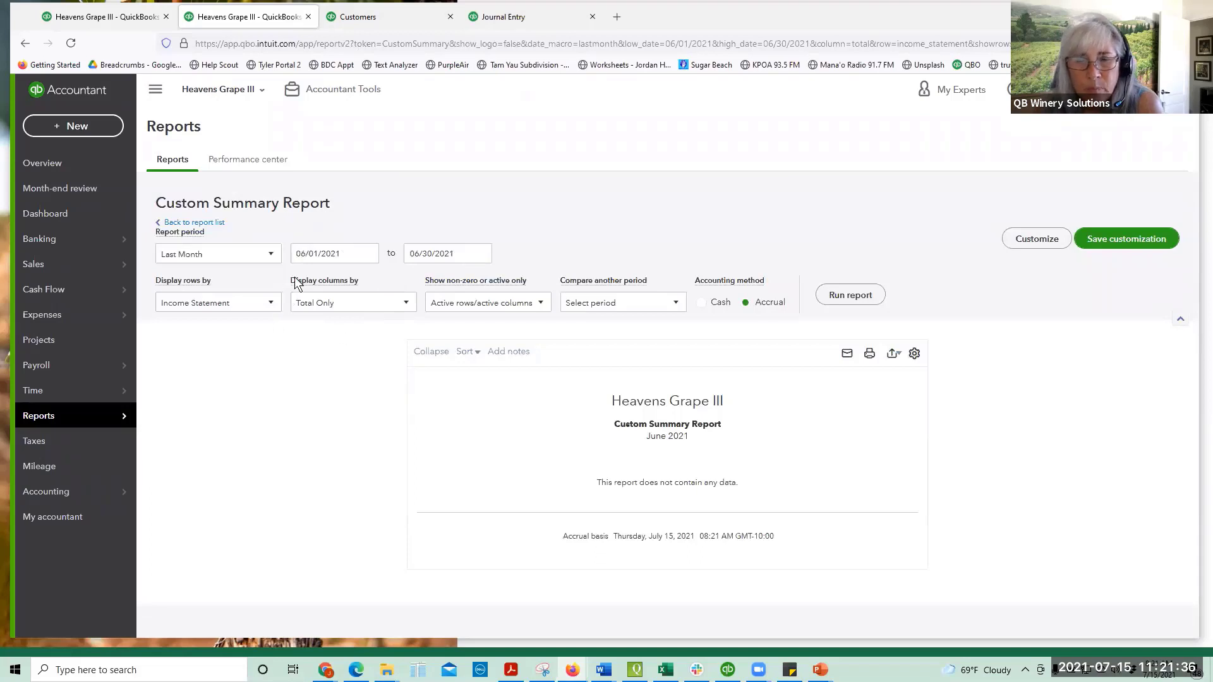
Step: Set the Custom Summary Report's period to 01/01/2017 through 12/31/2017
{"action": "left_click_drag", "start_coordinate": [348, 253], "coordinate": [278, 251]}
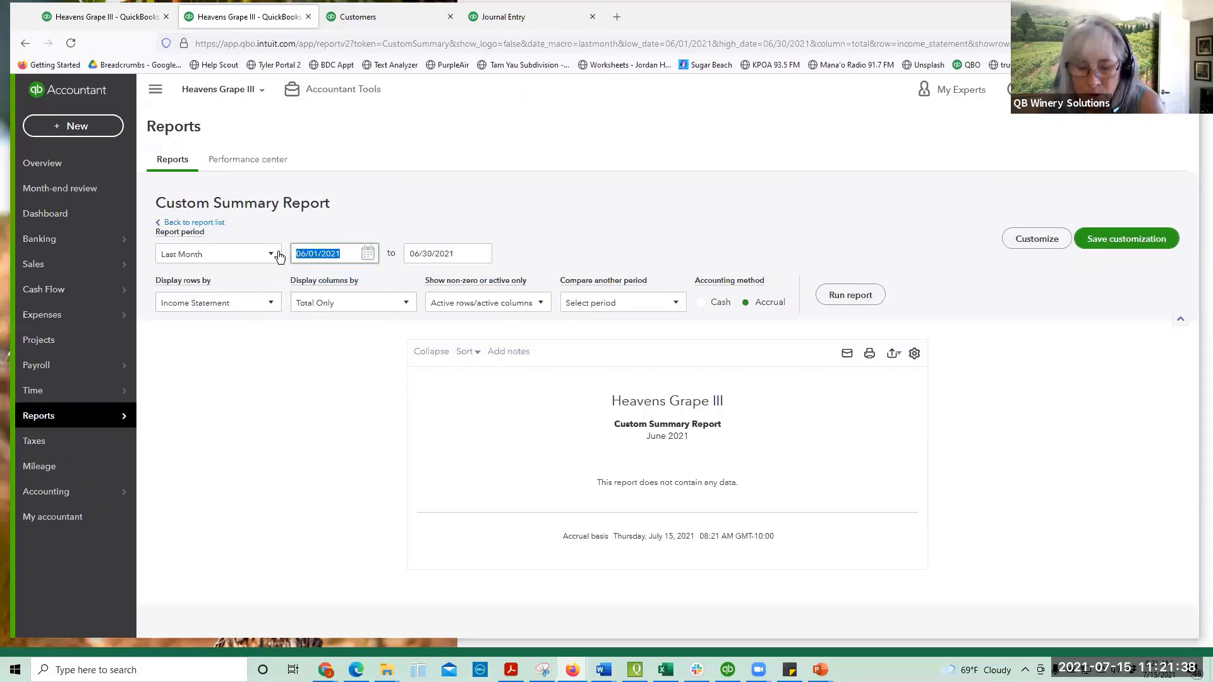
{"action": "type", "text": "010117"}
{"action": "key", "text": "Tab"}
{"action": "type", "text": "12311"}
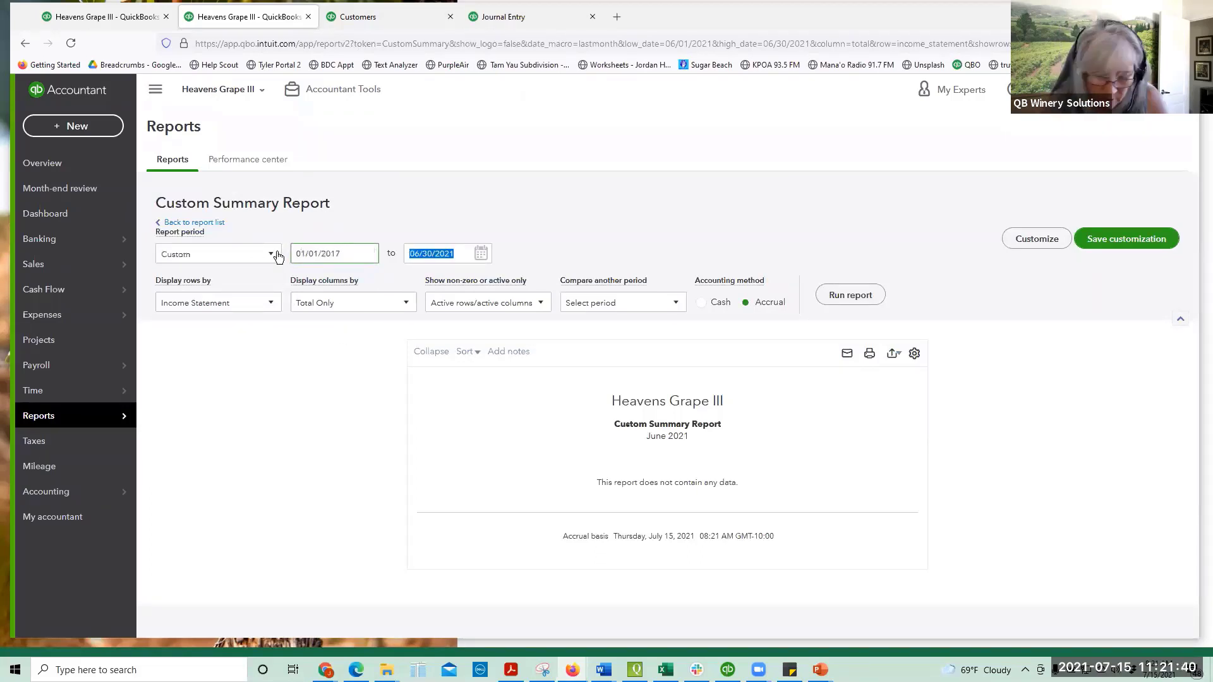
{"action": "key", "text": "Tab"}
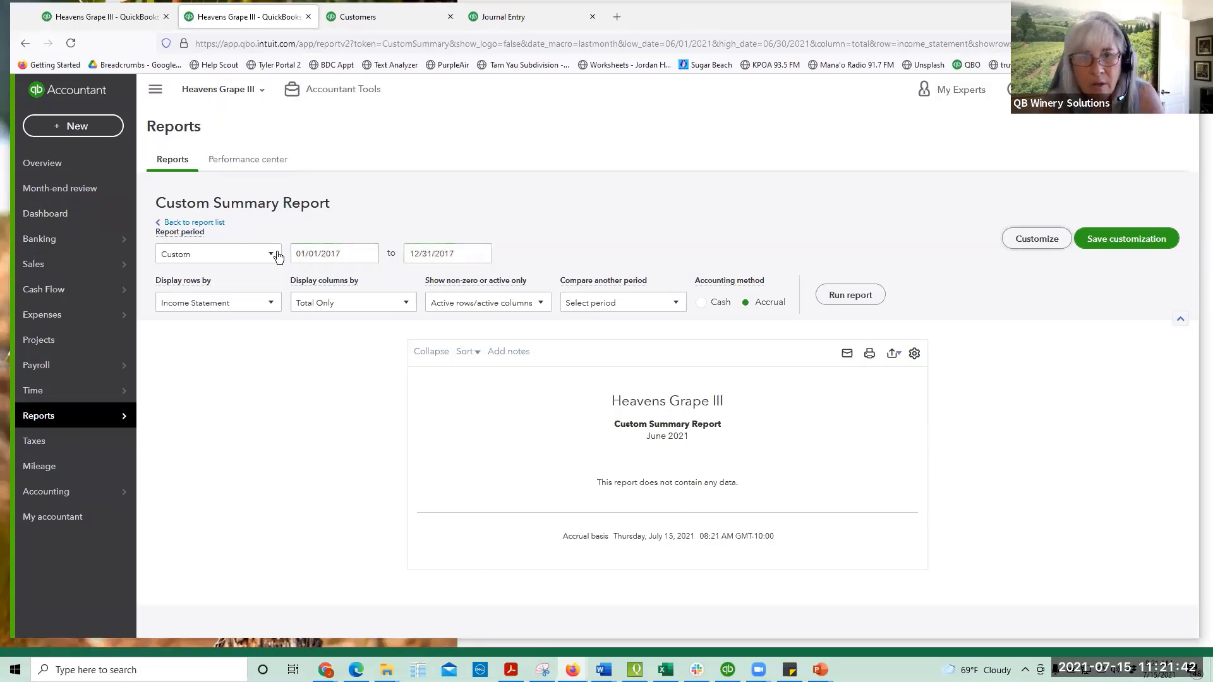
Step: Display the report's rows by Customers and its columns by Income Statement
{"action": "left_click", "coordinate": [269, 304]}
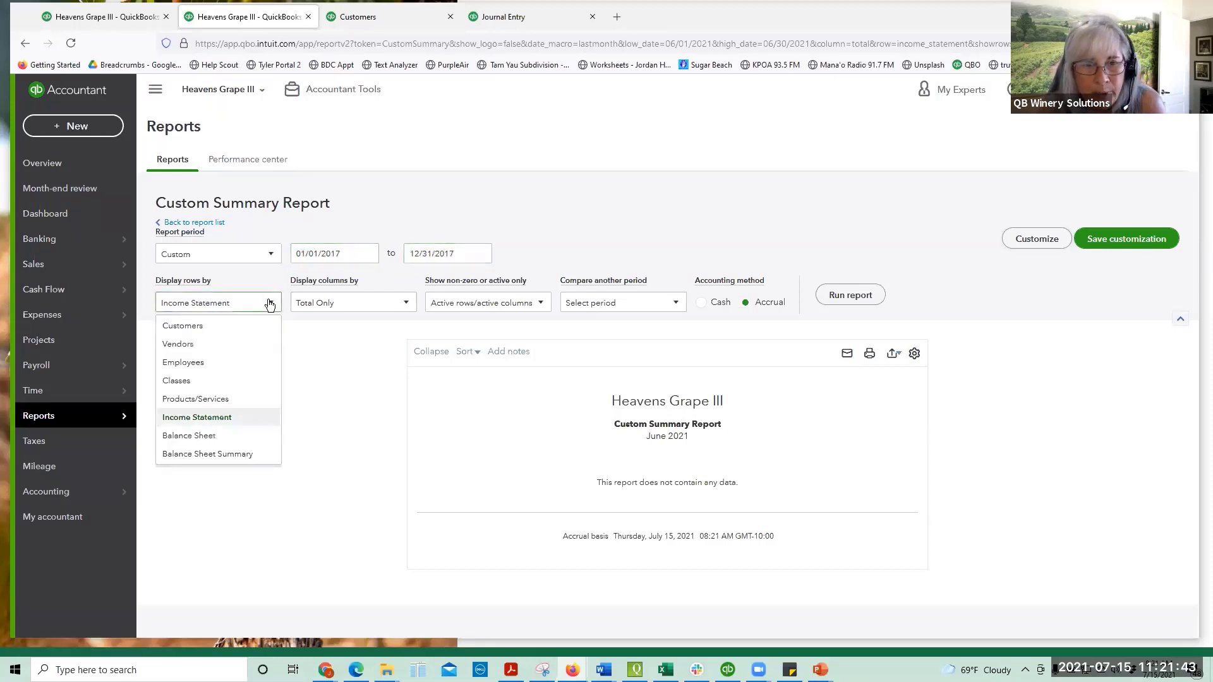
{"action": "left_click", "coordinate": [228, 327]}
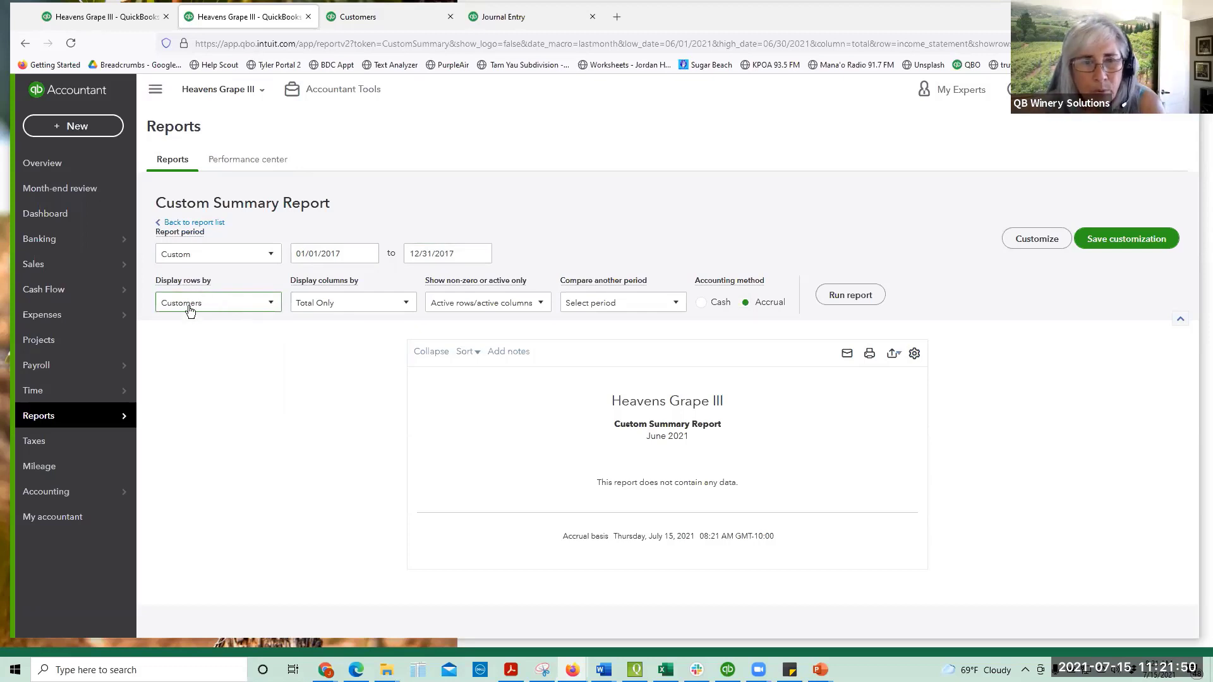
{"action": "left_click", "coordinate": [404, 306]}
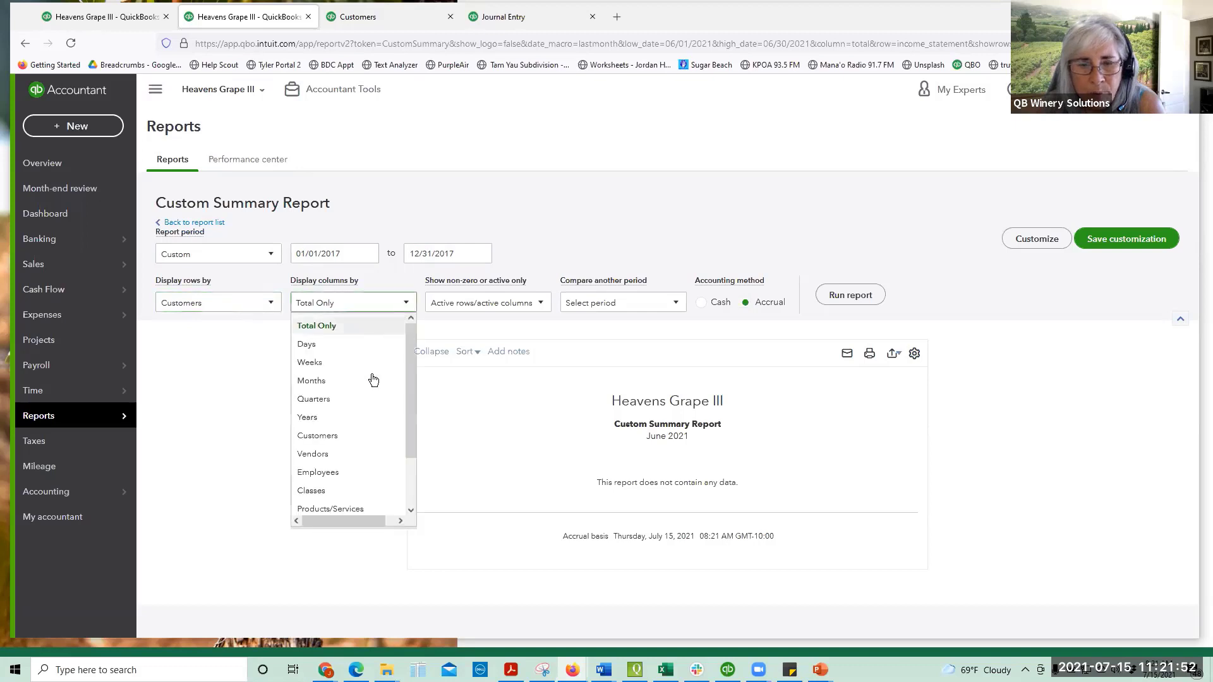
{"action": "scroll", "coordinate": [360, 404], "scroll_direction": "down", "scroll_amount": 1}
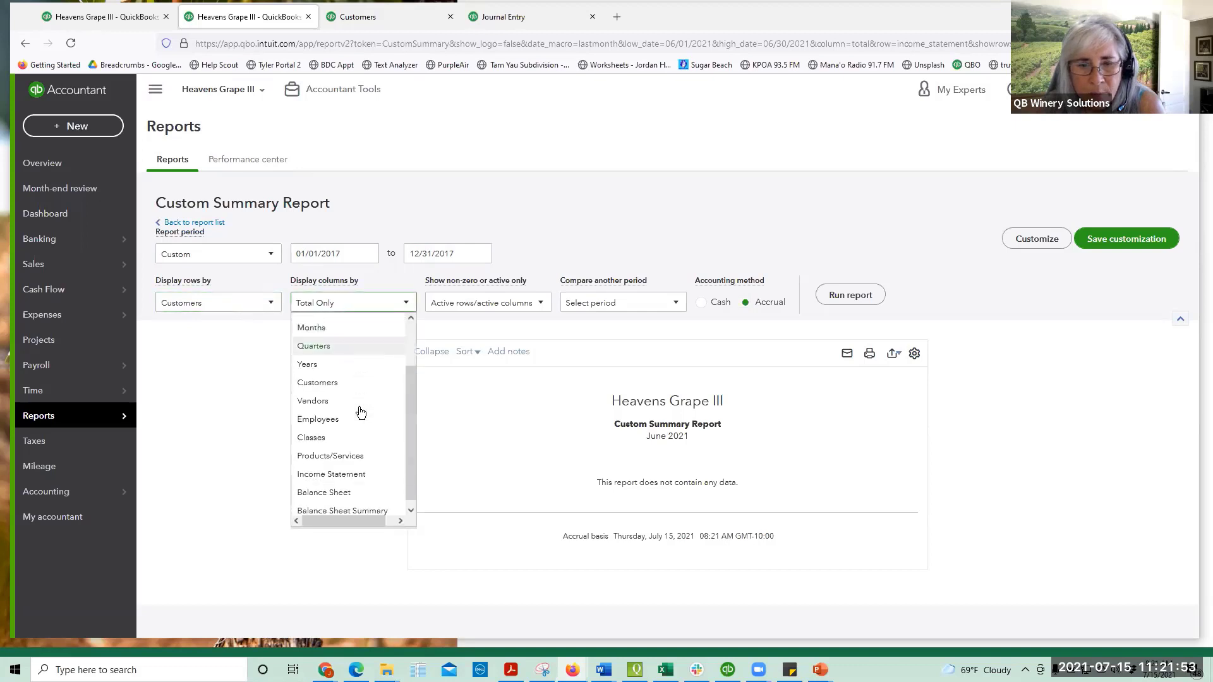
{"action": "left_click", "coordinate": [355, 471]}
Step: Filter the Custom Summary Report's distribution account to All Cost of Goods Sold Accounts
{"action": "left_click", "coordinate": [1027, 245]}
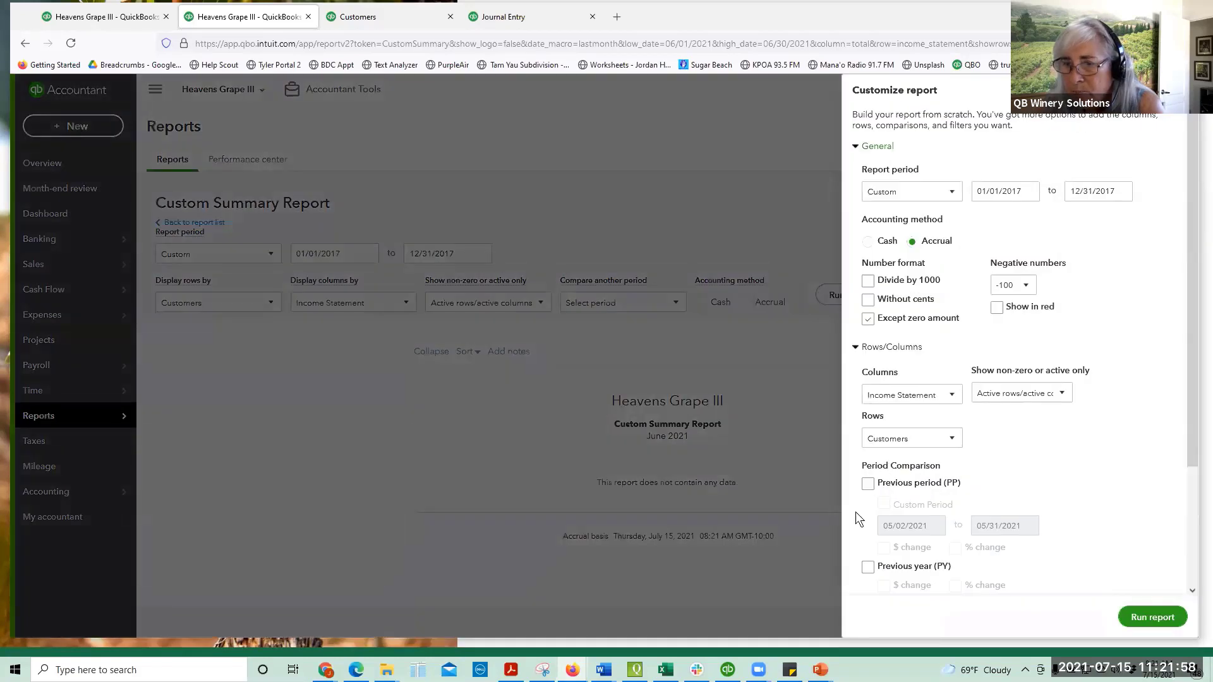
{"action": "scroll", "coordinate": [854, 514], "scroll_direction": "down", "scroll_amount": 3}
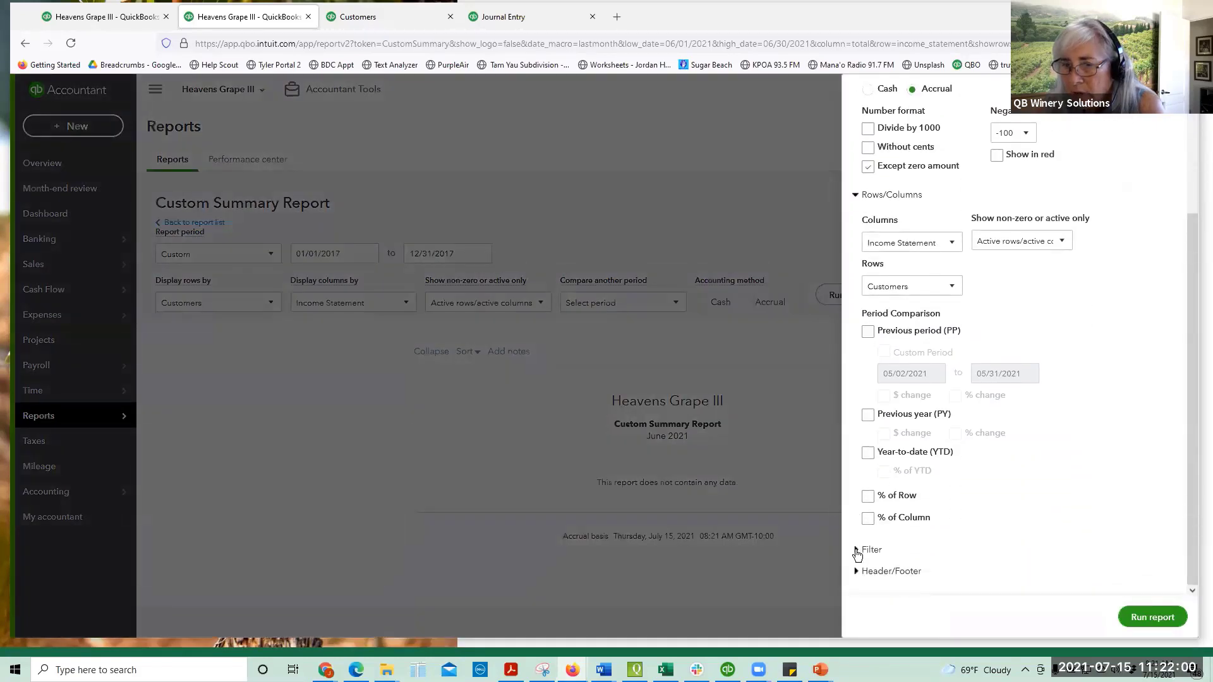
{"action": "left_click", "coordinate": [858, 549]}
{"action": "scroll", "coordinate": [904, 512], "scroll_direction": "down", "scroll_amount": 3}
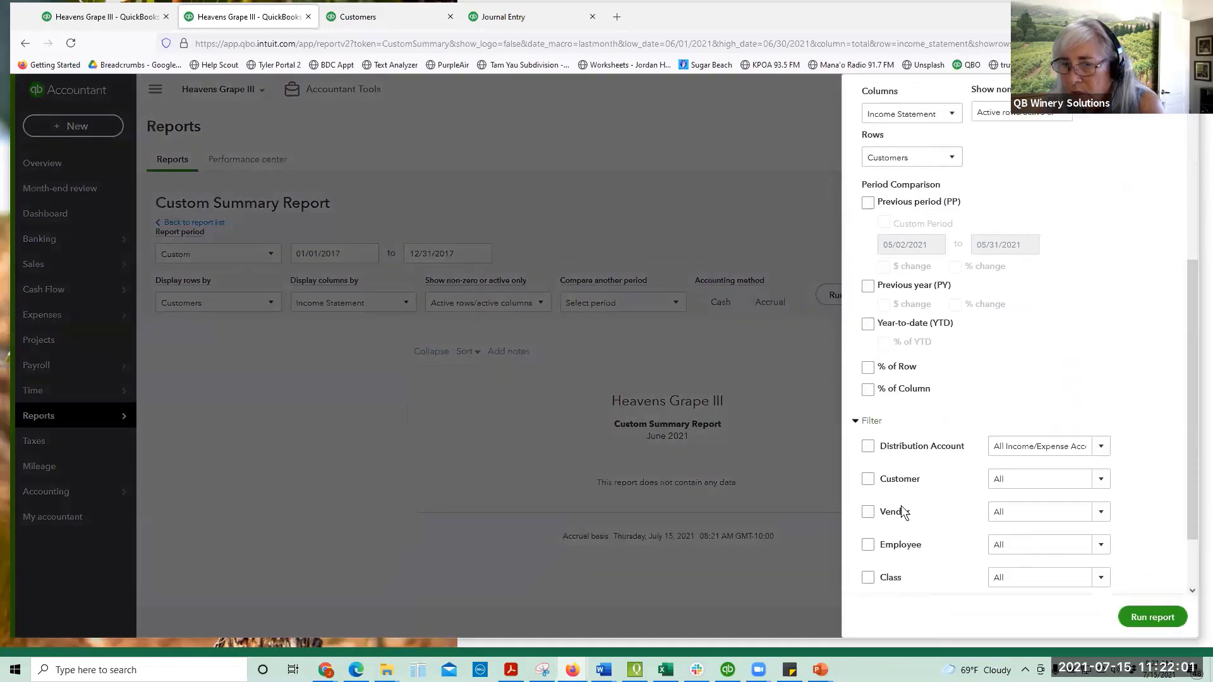
{"action": "left_click", "coordinate": [869, 447]}
{"action": "left_click", "coordinate": [1096, 447]}
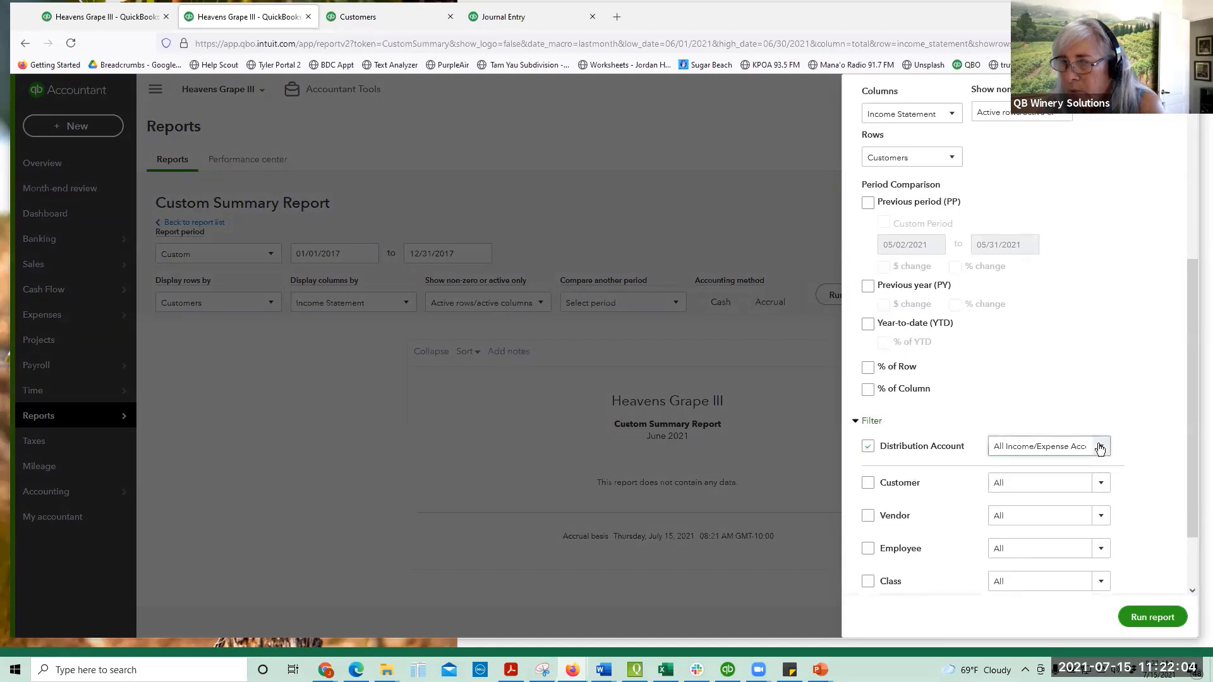
{"action": "mouse_move", "coordinate": [1103, 238]}
{"action": "left_mouse_down"}
{"action": "mouse_move", "coordinate": [1102, 265]}
{"action": "mouse_move", "coordinate": [1103, 253]}
{"action": "left_mouse_up"}
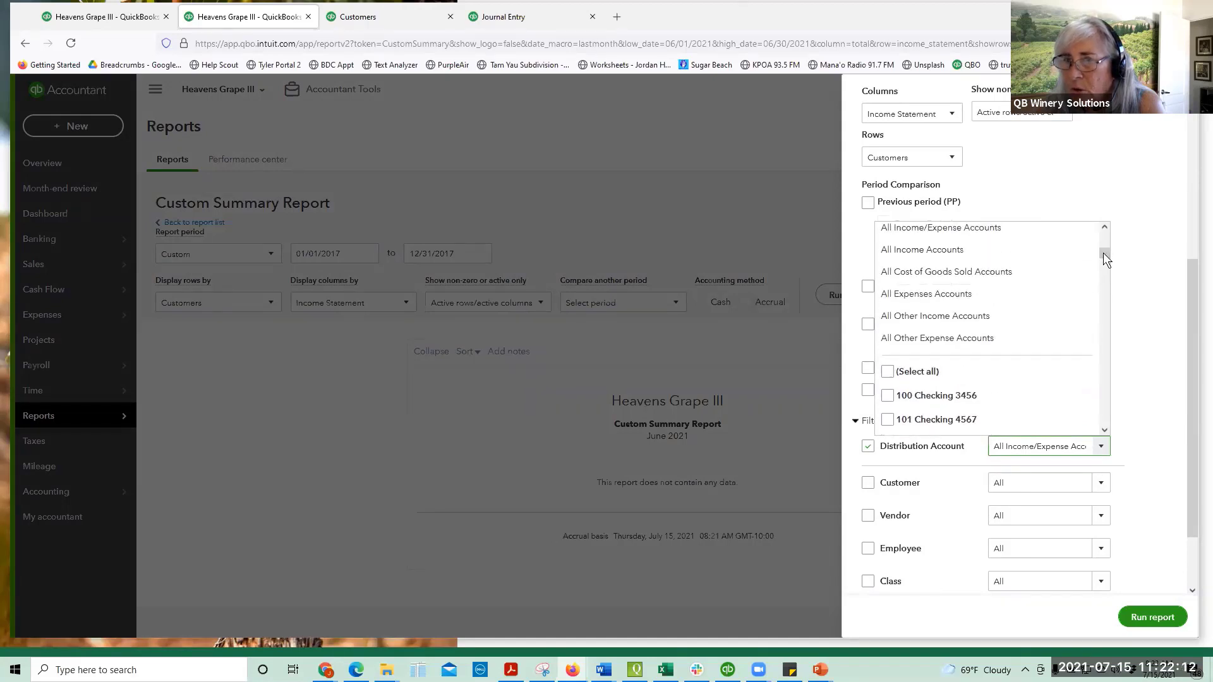
{"action": "left_click", "coordinate": [969, 271]}
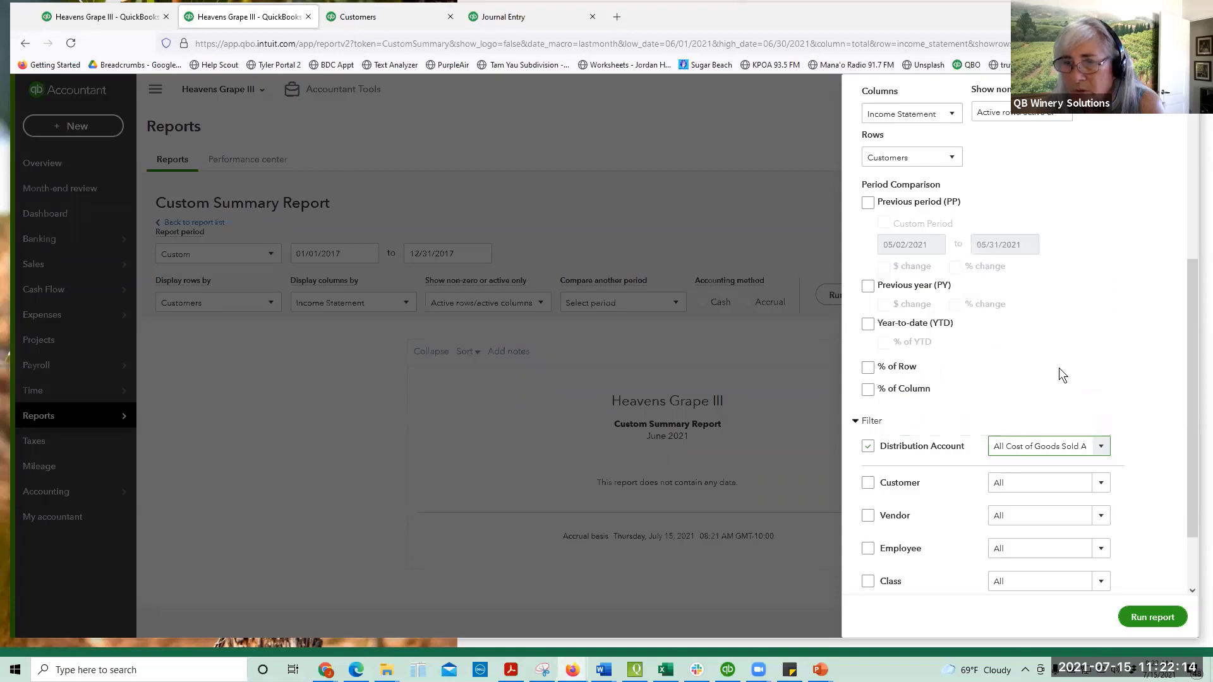
Step: Add a class filter for Depletions and run the customized report
{"action": "scroll", "coordinate": [1138, 389], "scroll_direction": "down", "scroll_amount": 1}
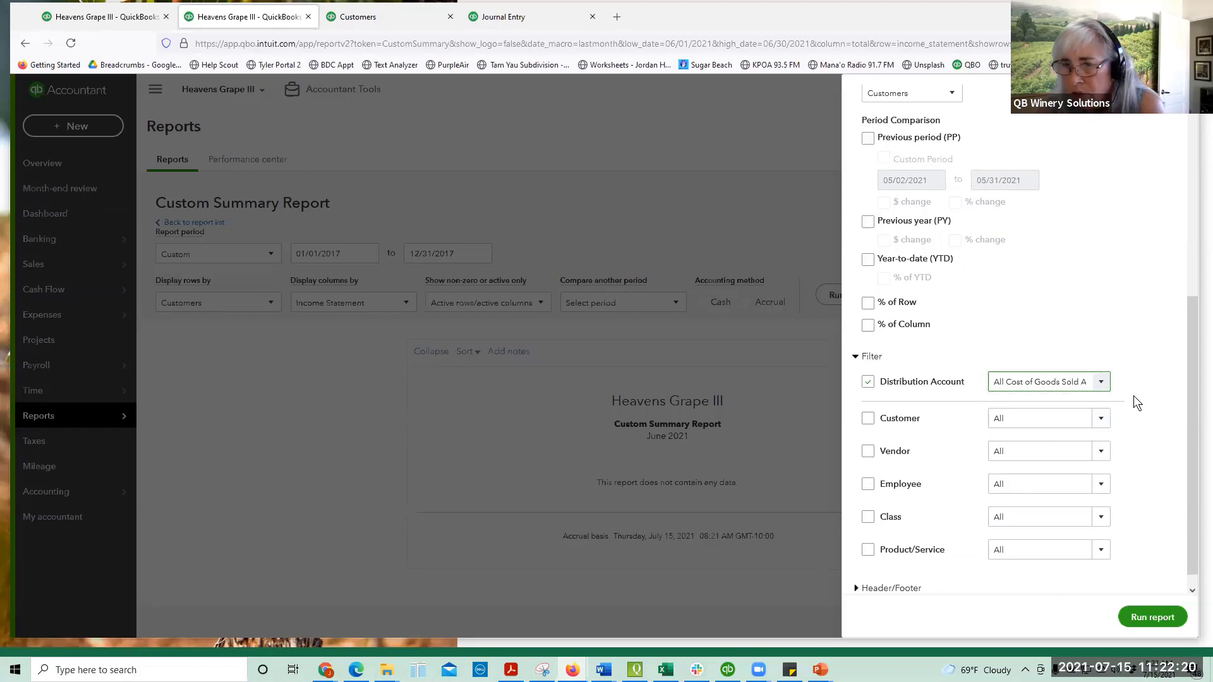
{"action": "left_click", "coordinate": [868, 516]}
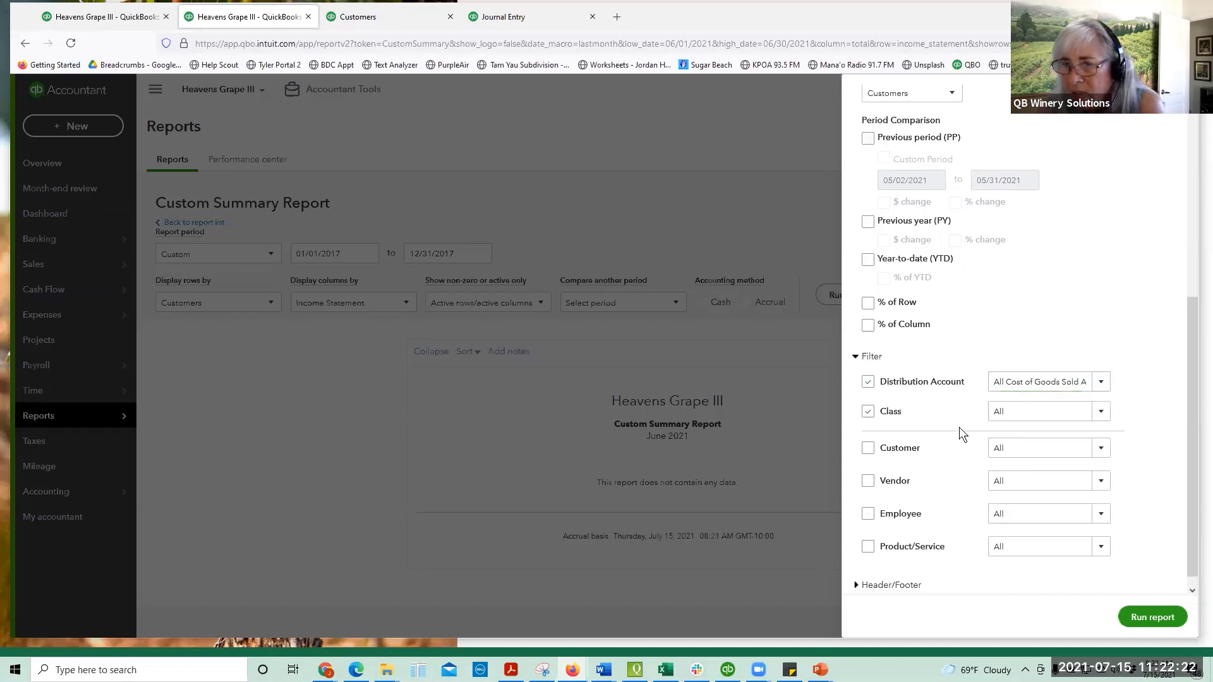
{"action": "left_click", "coordinate": [1047, 411]}
{"action": "type", "text": "DE"}
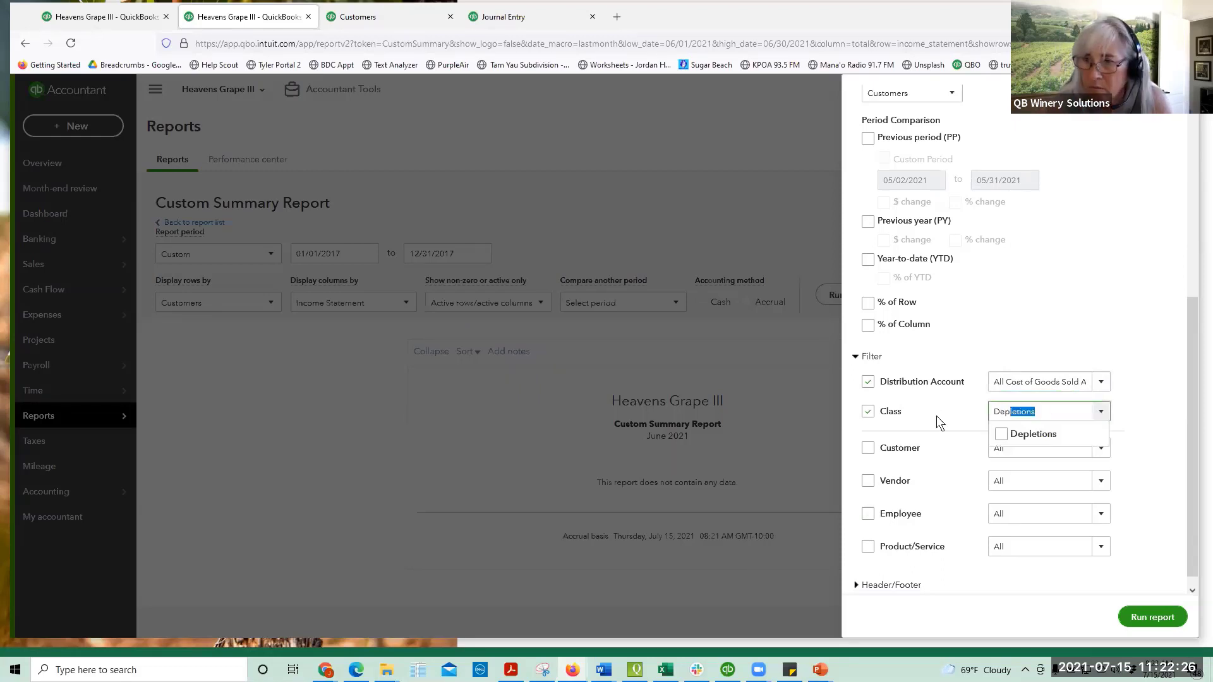
{"action": "left_click", "coordinate": [1032, 437]}
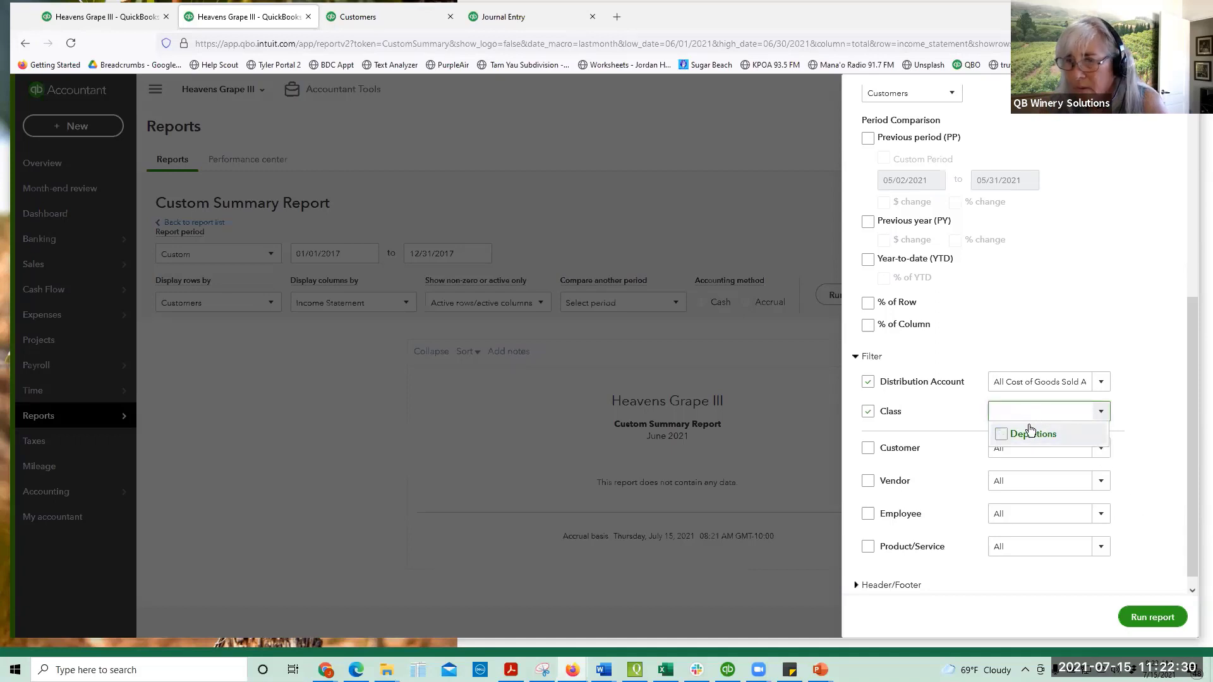
{"action": "left_click", "coordinate": [1144, 441]}
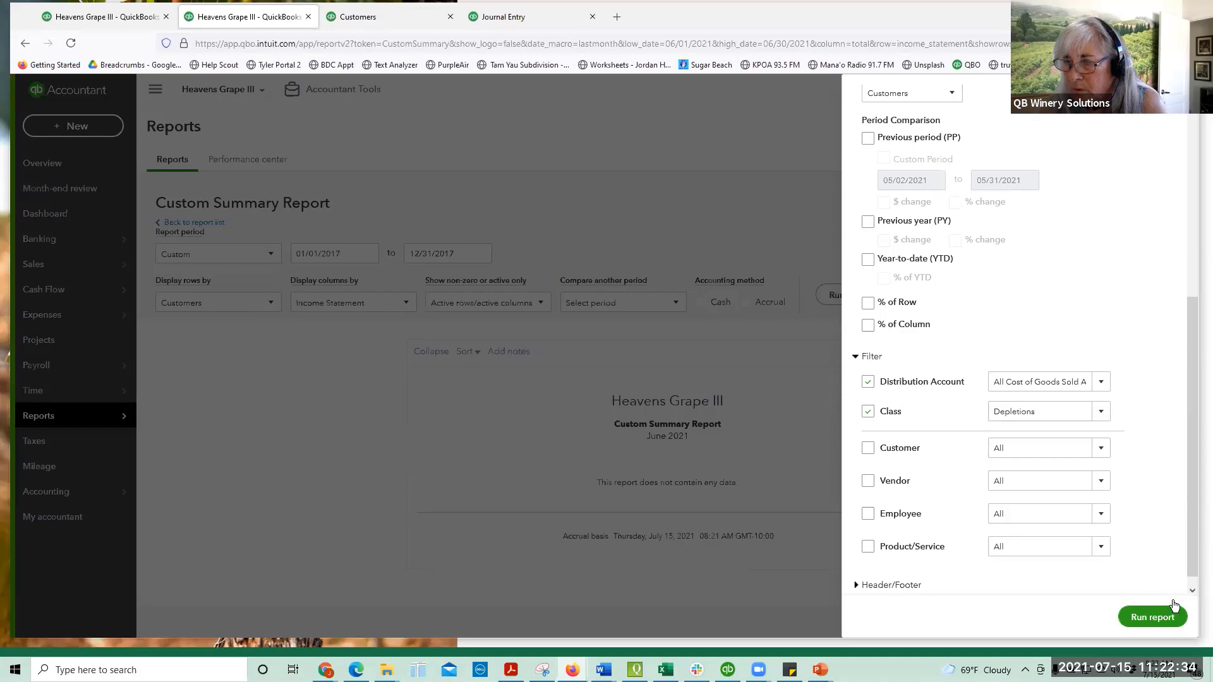
{"action": "left_click", "coordinate": [1156, 618]}
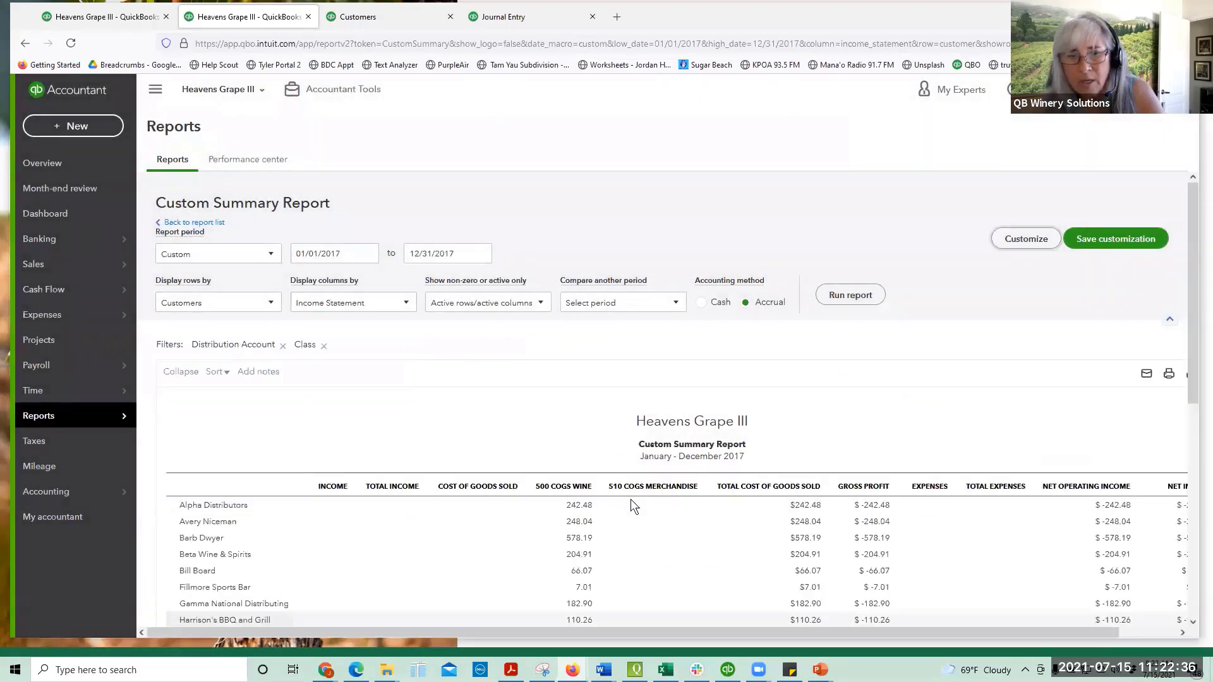
Step: Review COGS by customer, then drill into Gamma National Distributing's 500 COGS Wine amount and open its 01/25/2017 sales receipt
{"action": "scroll", "coordinate": [655, 492], "scroll_direction": "down", "scroll_amount": 3}
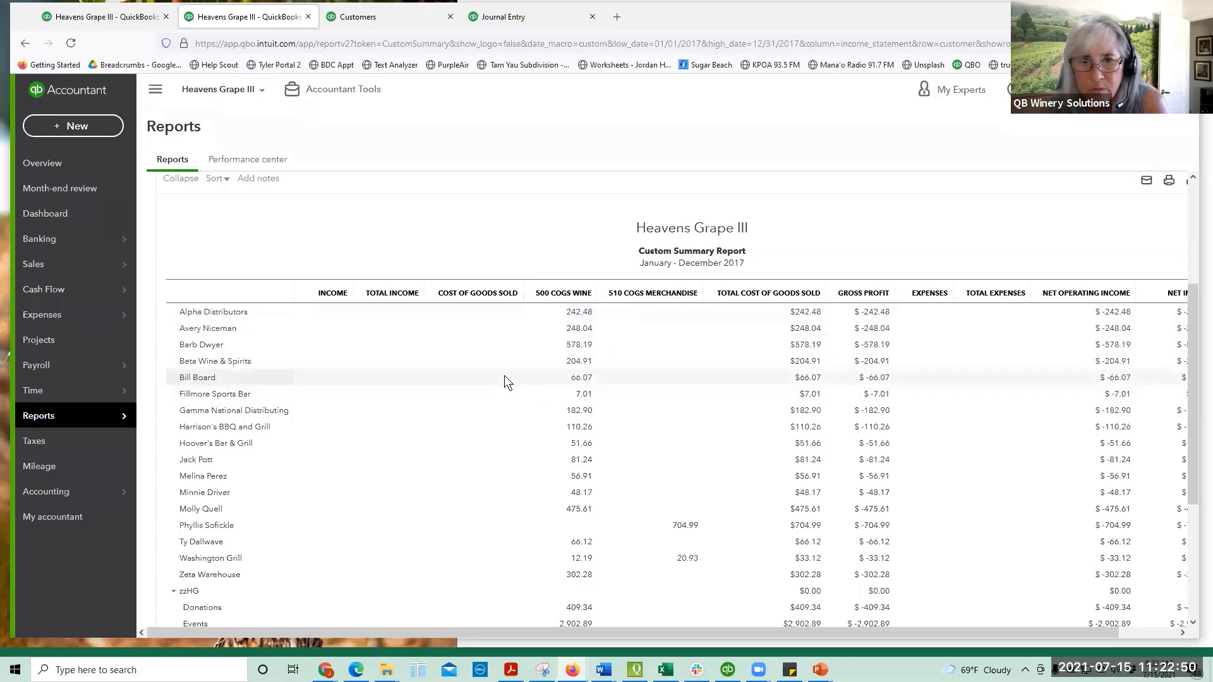
{"action": "scroll", "coordinate": [501, 374], "scroll_direction": "down", "scroll_amount": 1}
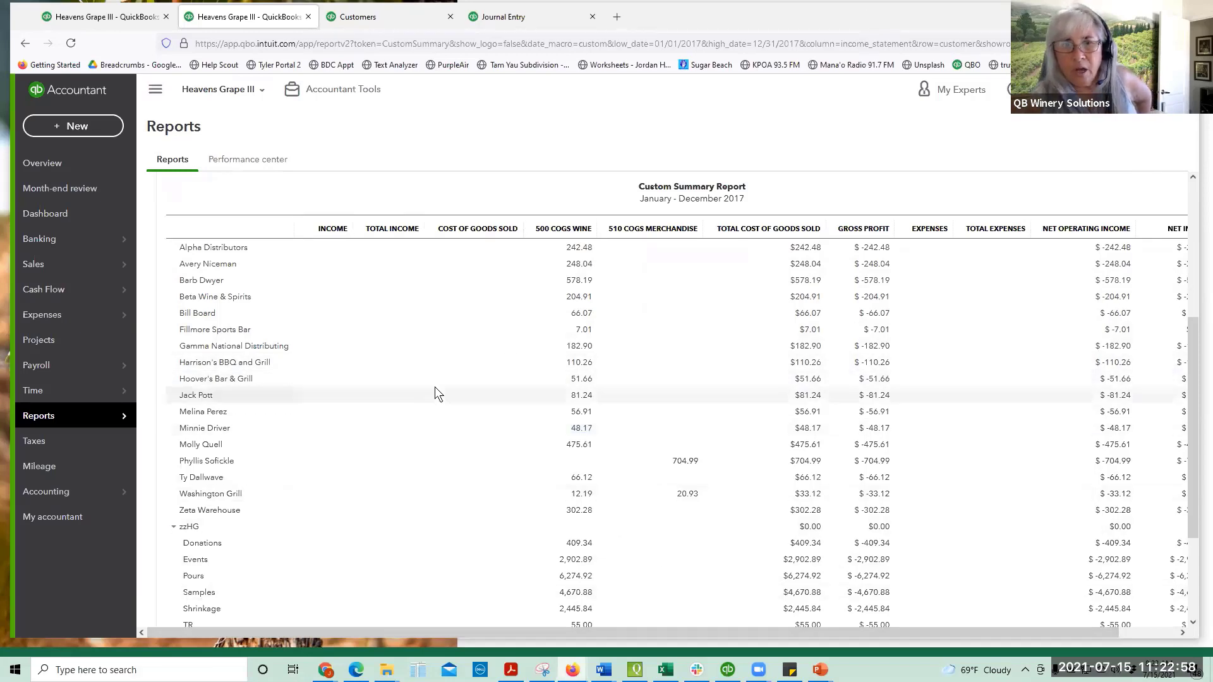
{"action": "scroll", "coordinate": [435, 388], "scroll_direction": "up", "scroll_amount": 2}
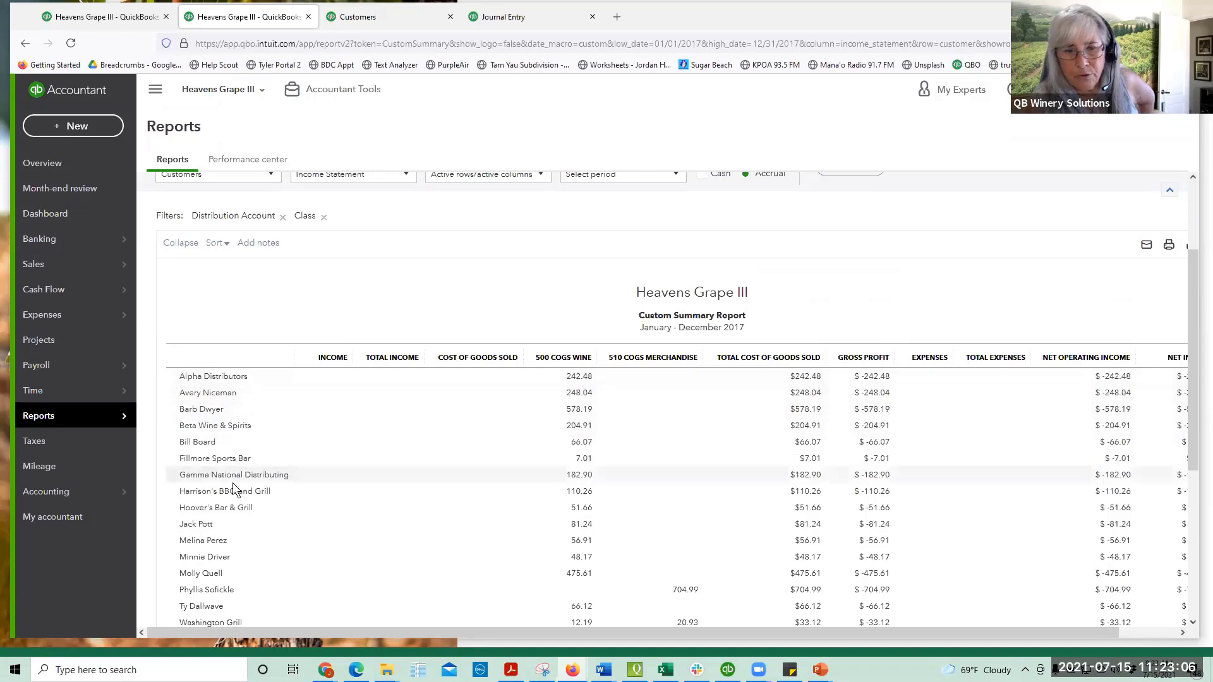
{"action": "scroll", "coordinate": [233, 484], "scroll_direction": "down", "scroll_amount": 1}
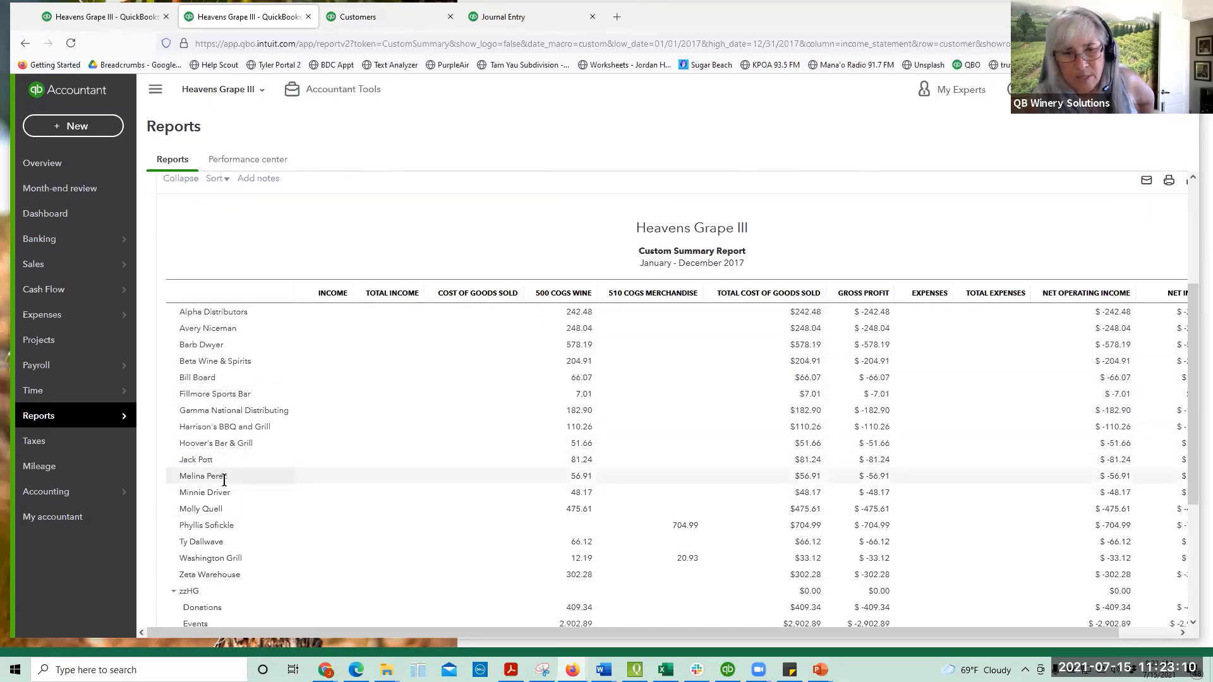
{"action": "scroll", "coordinate": [224, 480], "scroll_direction": "down", "scroll_amount": 1}
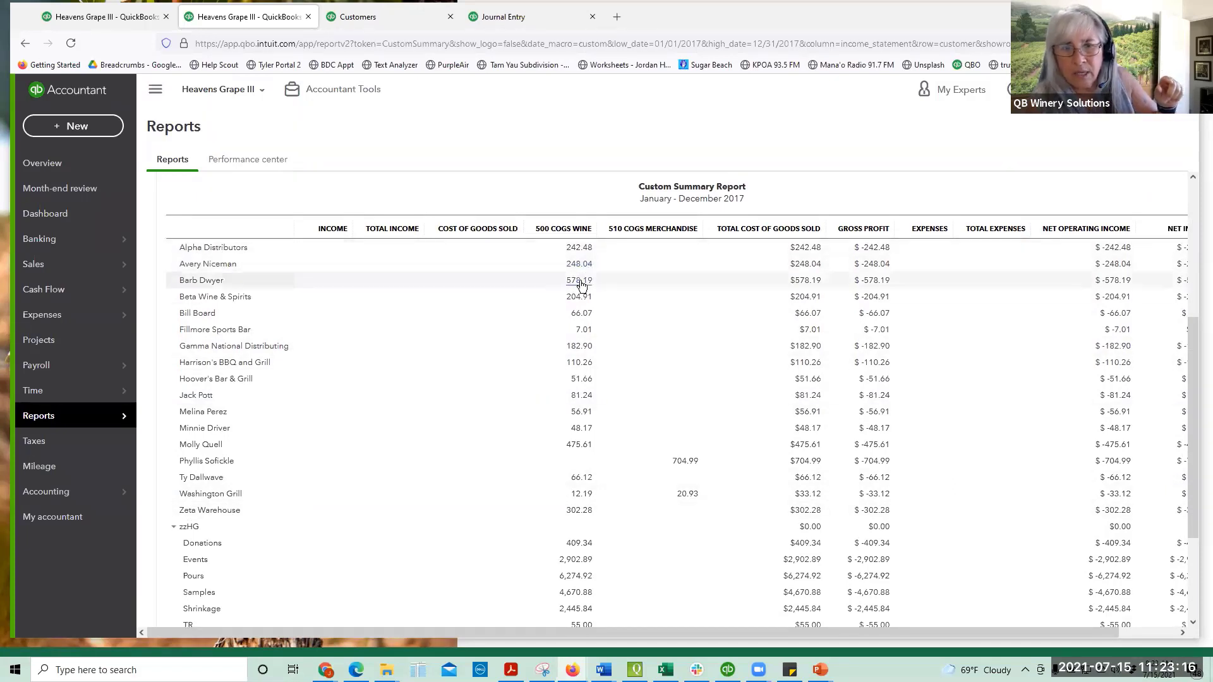
{"action": "left_click", "coordinate": [576, 348]}
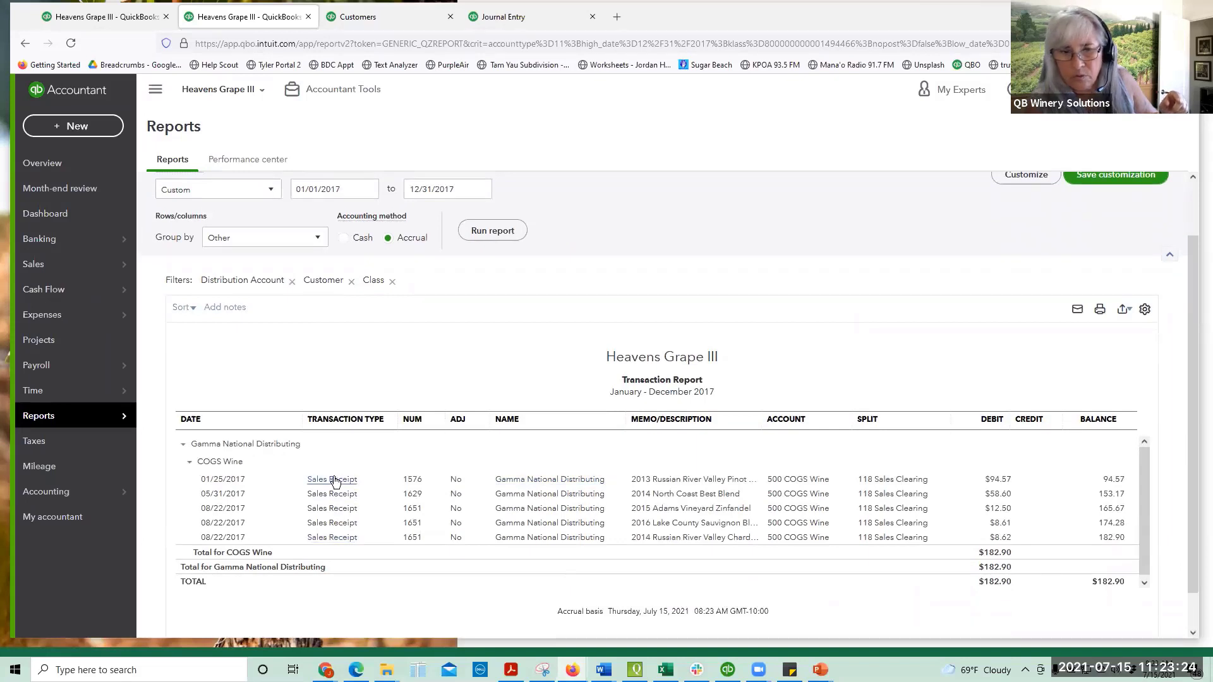
{"action": "left_click", "coordinate": [330, 481]}
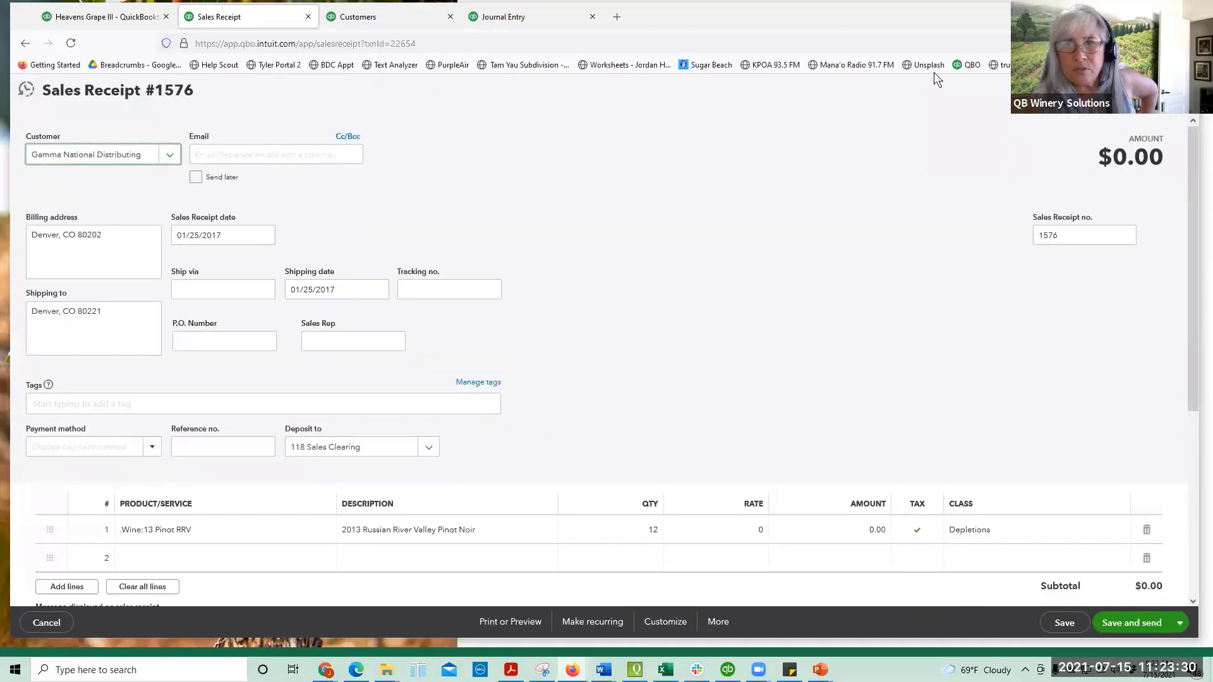
Step: Leave the sales receipt, return to the Custom Summary Report and run it again
{"action": "key", "text": "alt+Left"}
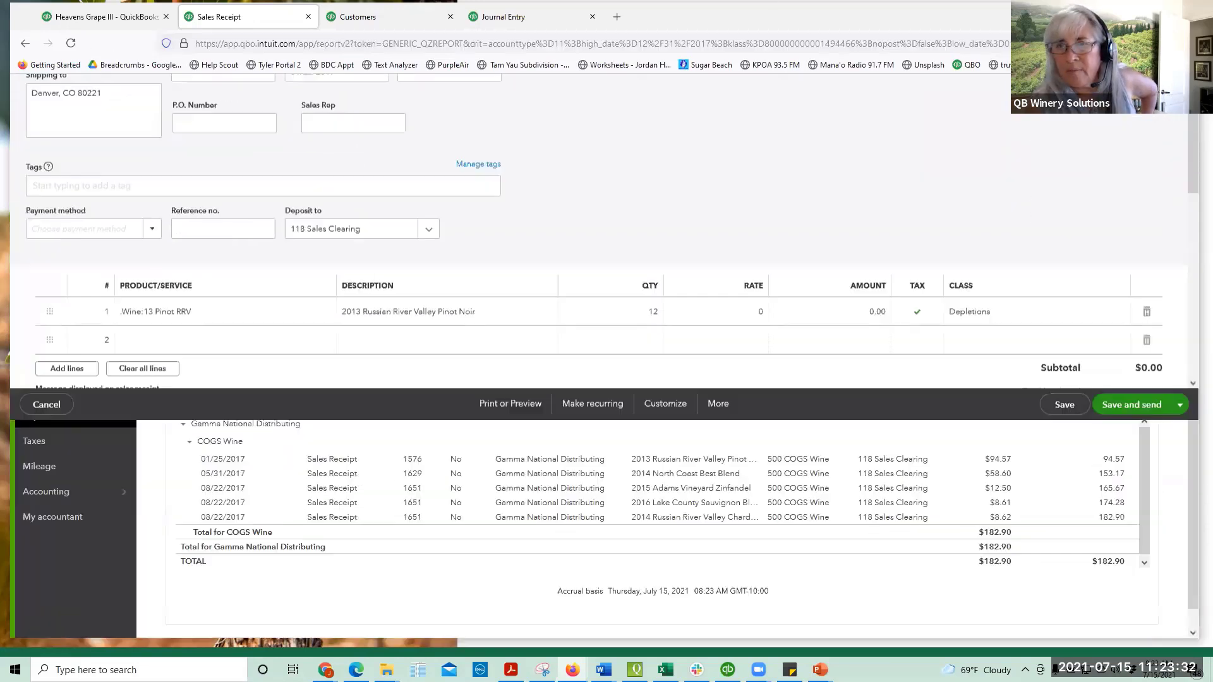
{"action": "scroll", "coordinate": [379, 351], "scroll_direction": "up", "scroll_amount": 1}
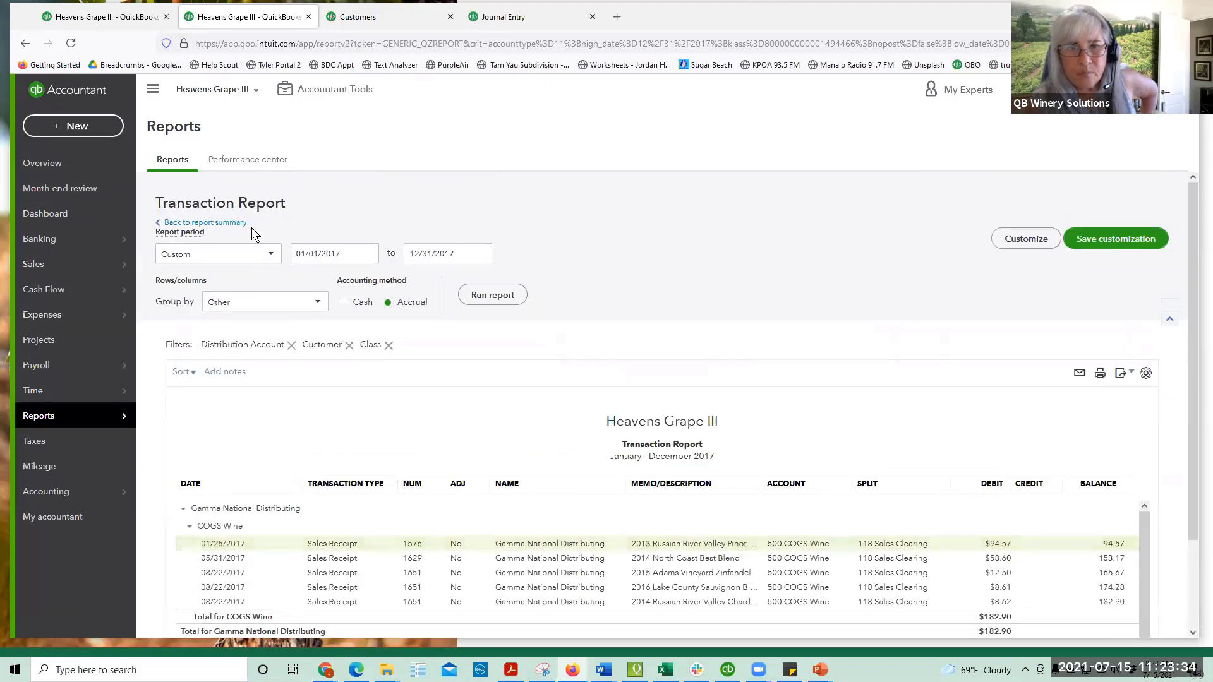
{"action": "left_click", "coordinate": [203, 222]}
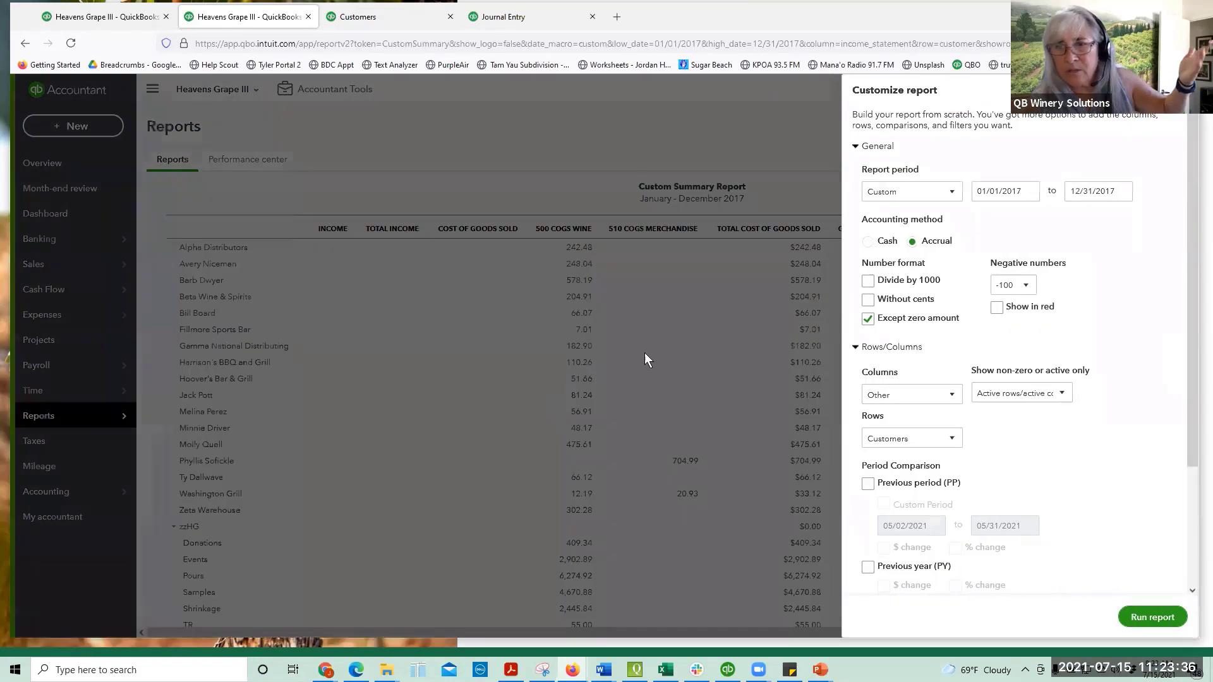
{"action": "left_click", "coordinate": [1153, 614]}
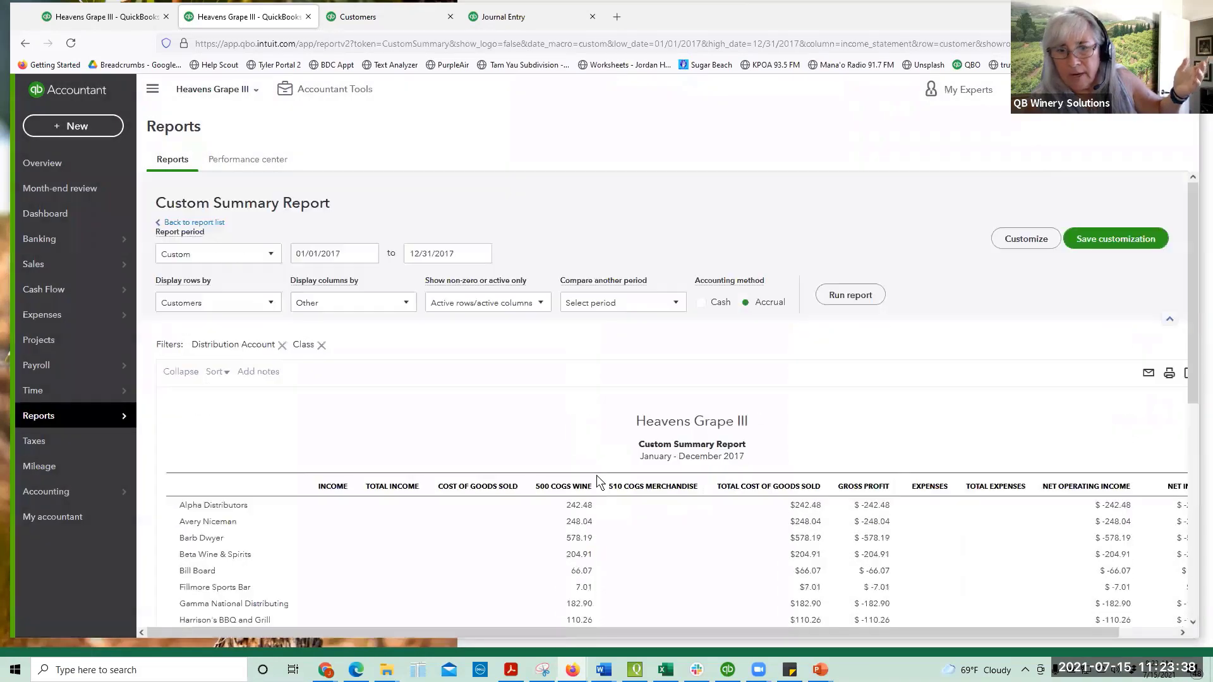
Step: Set the report's end date to 12/30/2017, run it again and check its totals
{"action": "scroll", "coordinate": [599, 478], "scroll_direction": "down", "scroll_amount": 3}
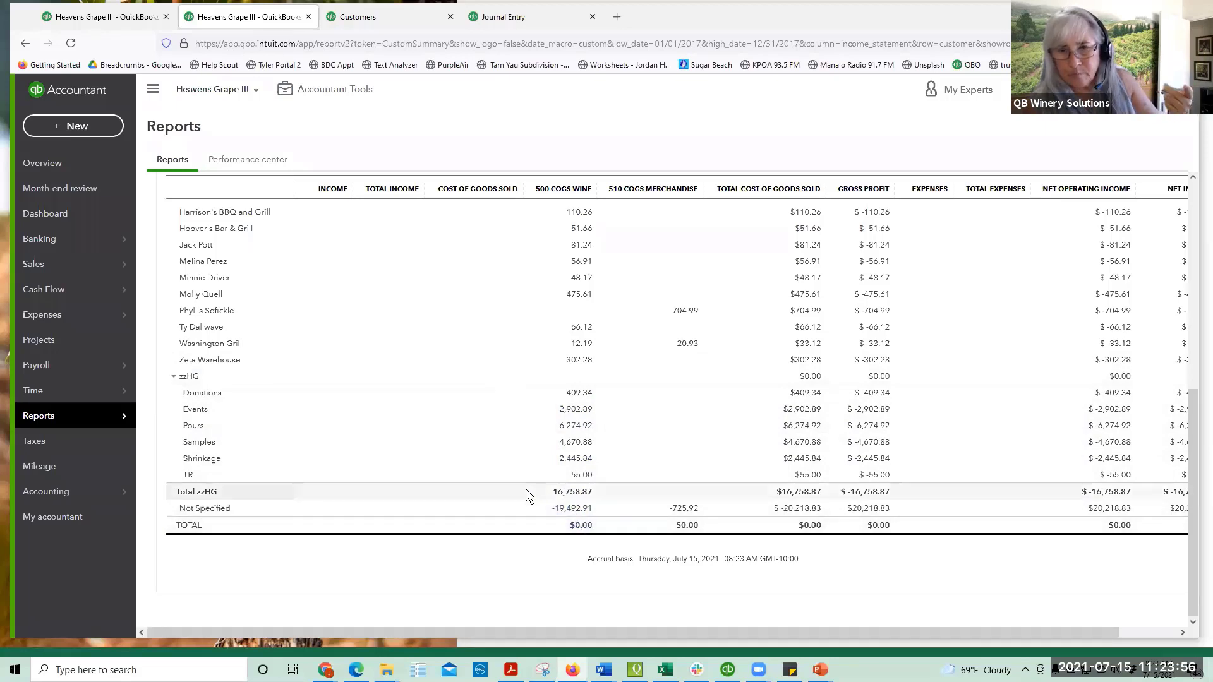
{"action": "scroll", "coordinate": [519, 470], "scroll_direction": "up", "scroll_amount": 5}
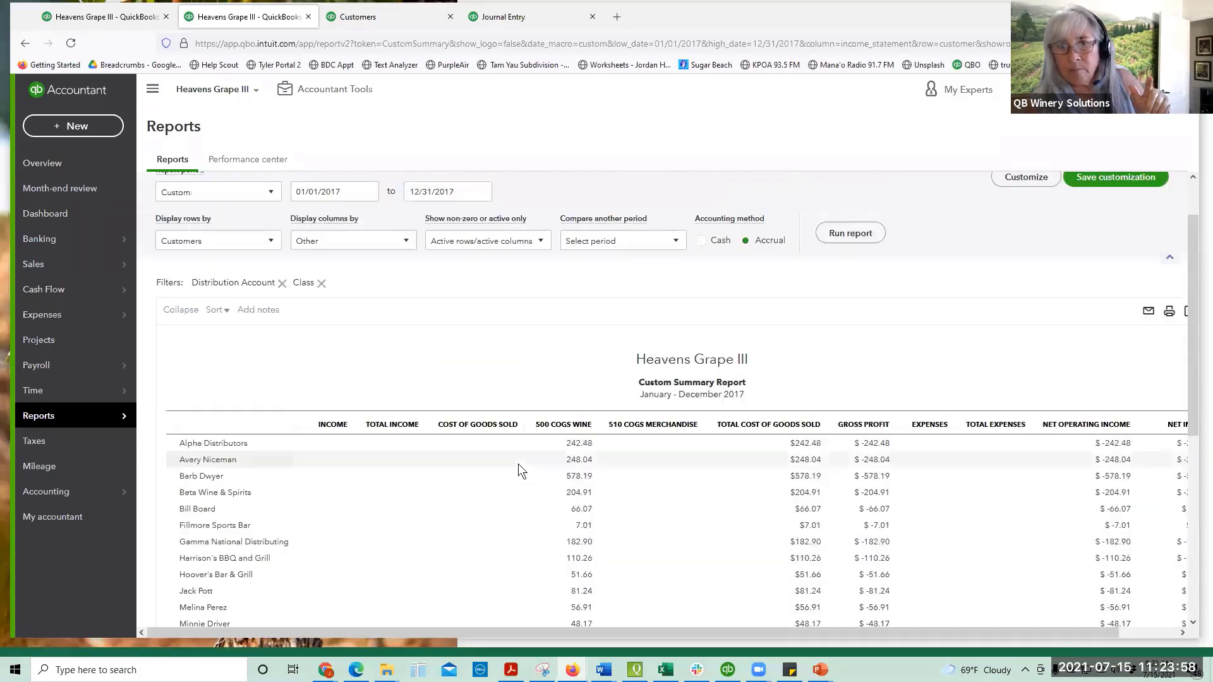
{"action": "left_click", "coordinate": [481, 191]}
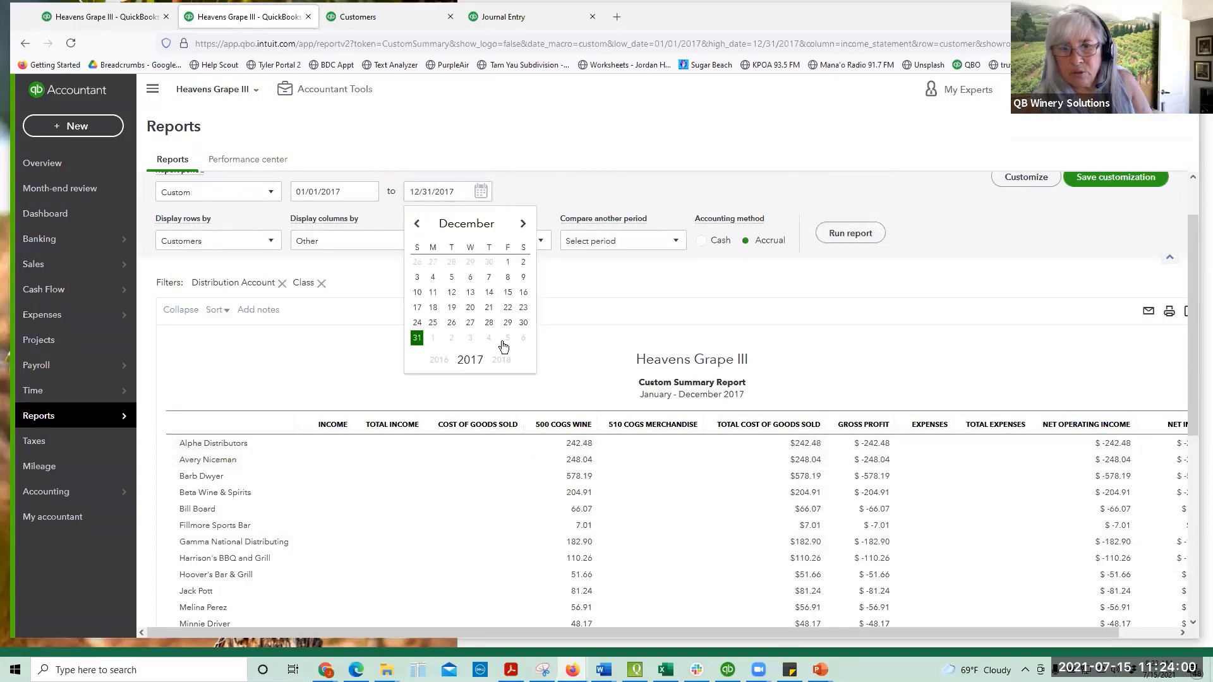
{"action": "left_click", "coordinate": [523, 324]}
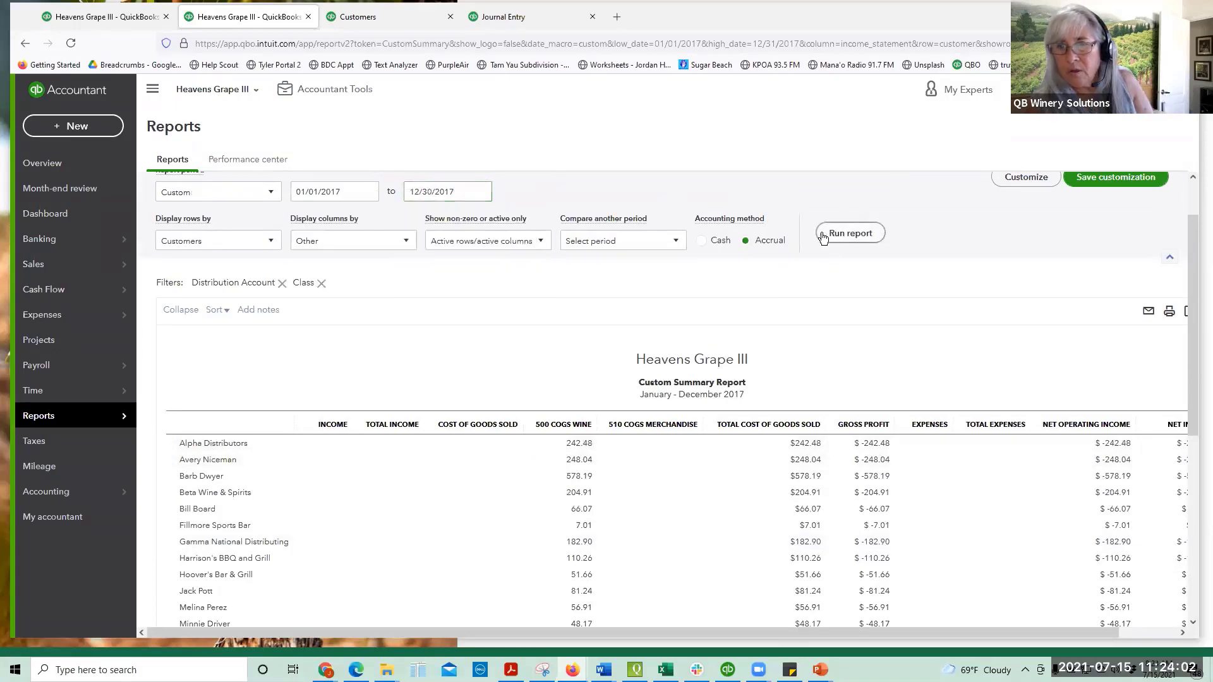
{"action": "left_click", "coordinate": [846, 235]}
{"action": "scroll", "coordinate": [640, 461], "scroll_direction": "down", "scroll_amount": 6}
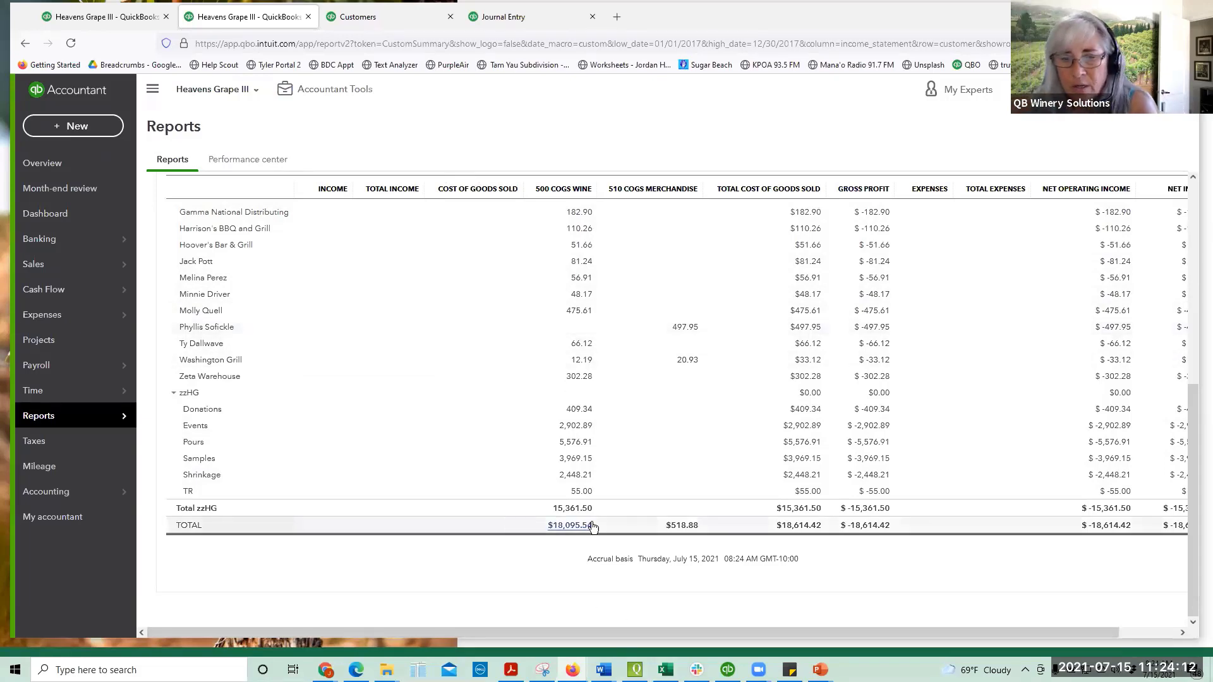
{"action": "scroll", "coordinate": [520, 252], "scroll_direction": "up", "scroll_amount": 5}
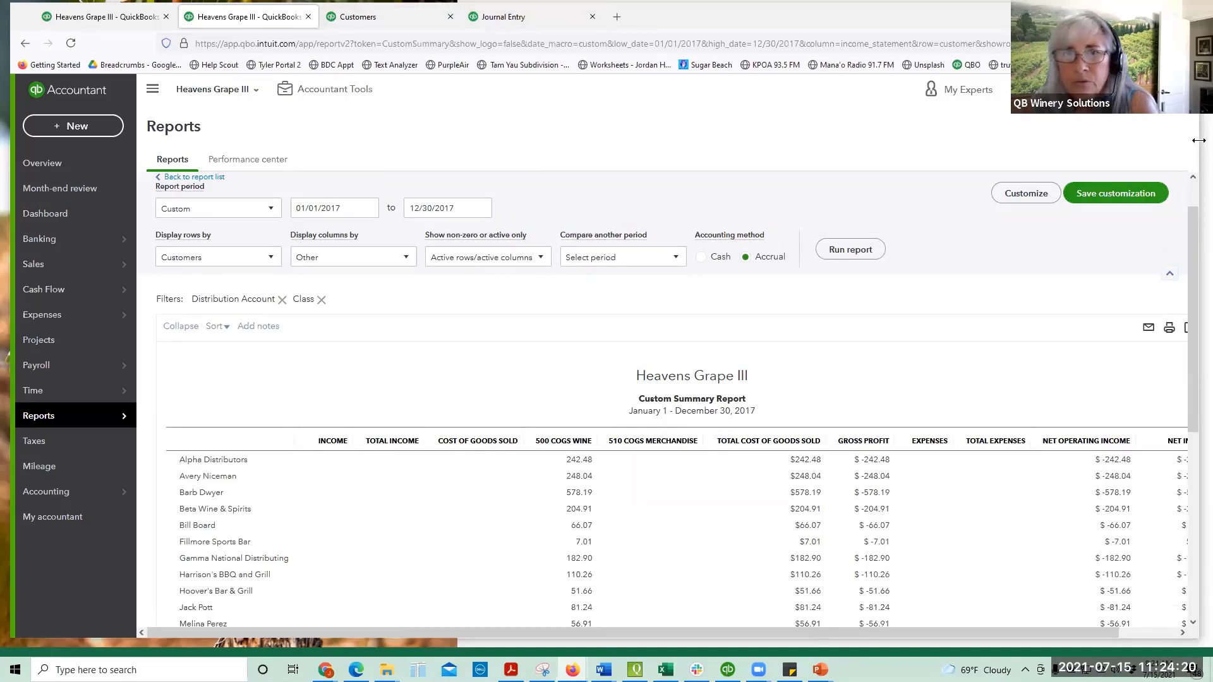
Step: Narrow the browser window and detach the Journal Entry tab into a separate window beside it
{"action": "left_click_drag", "start_coordinate": [1199, 141], "coordinate": [616, 141]}
{"action": "left_click", "coordinate": [383, 17]}
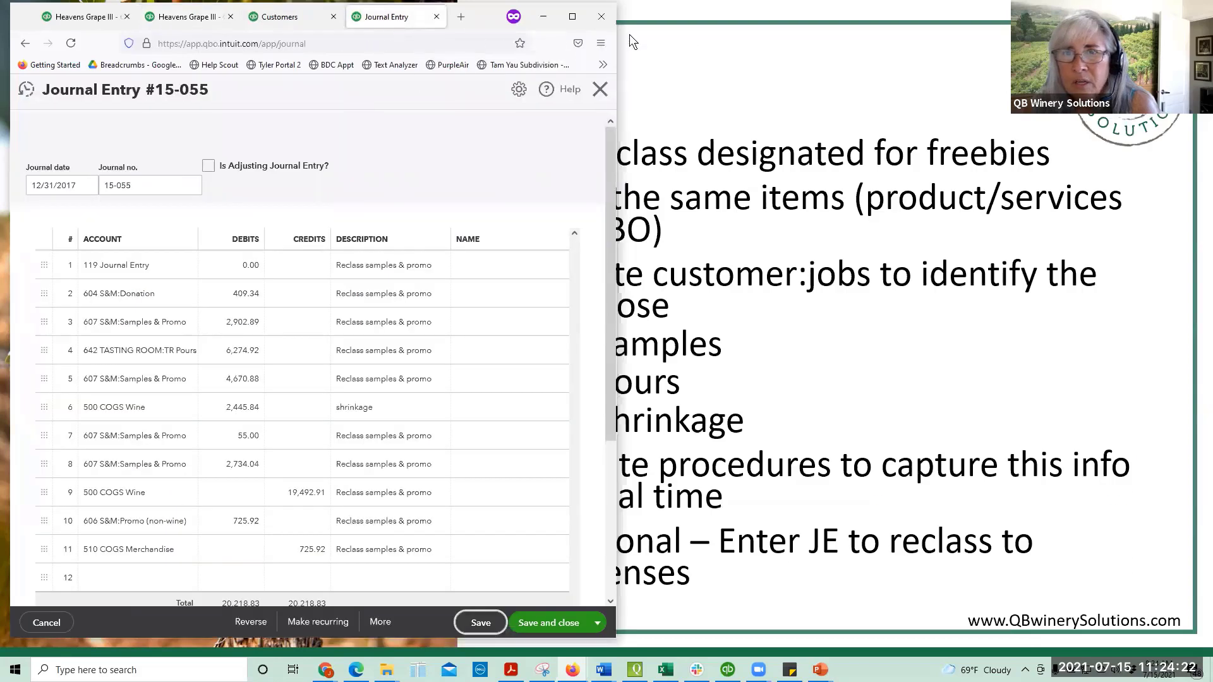
{"action": "left_click_drag", "start_coordinate": [630, 34], "coordinate": [633, 34]}
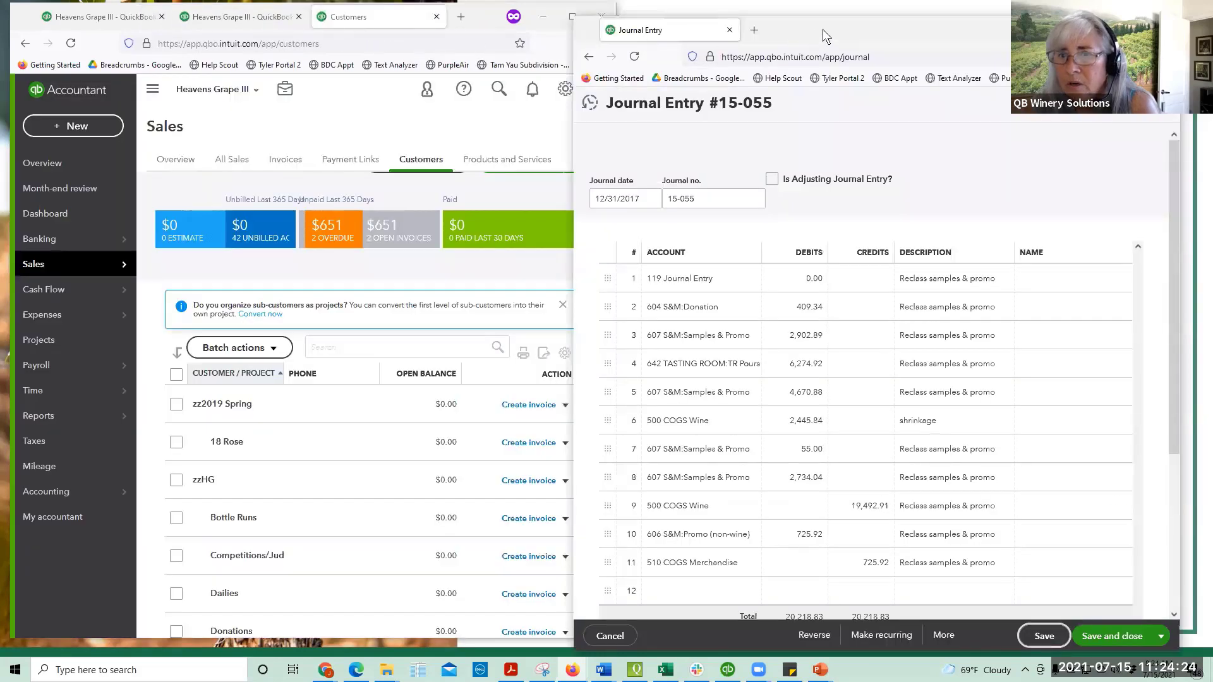
{"action": "left_click_drag", "start_coordinate": [822, 29], "coordinate": [858, 26]}
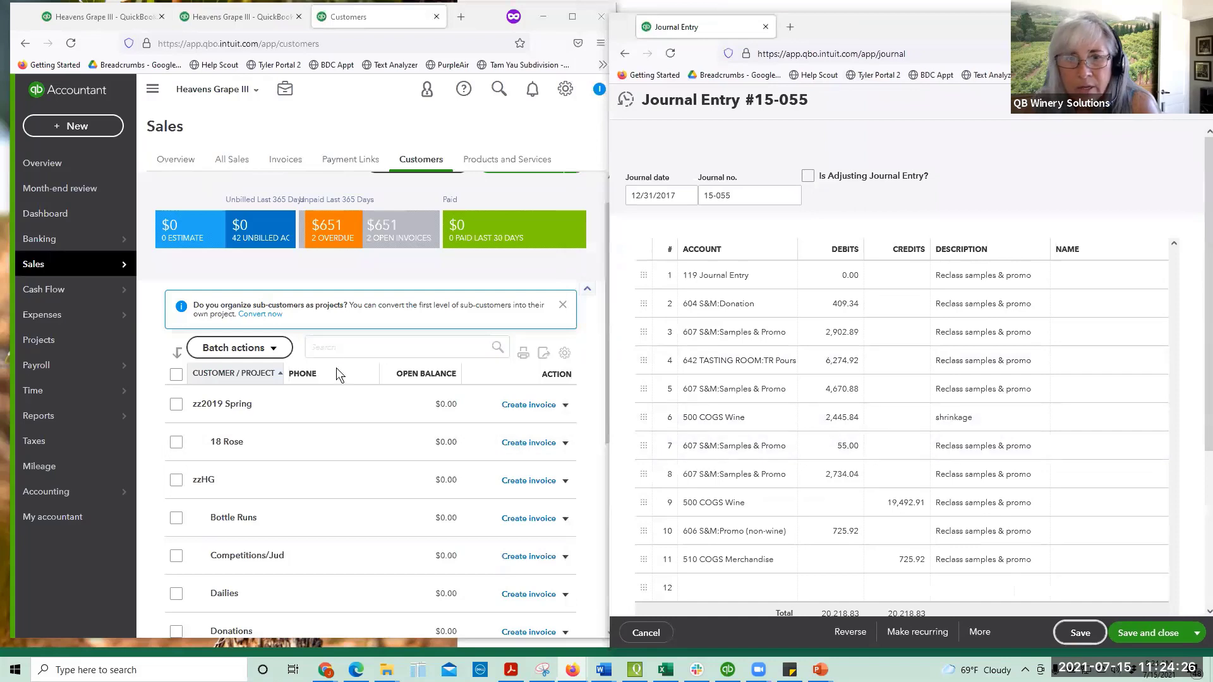
Step: Switch the other window to the Custom Summary Report and show its zzHG sub-customer amounts beside the journal entry
{"action": "scroll", "coordinate": [343, 431], "scroll_direction": "up", "scroll_amount": 2}
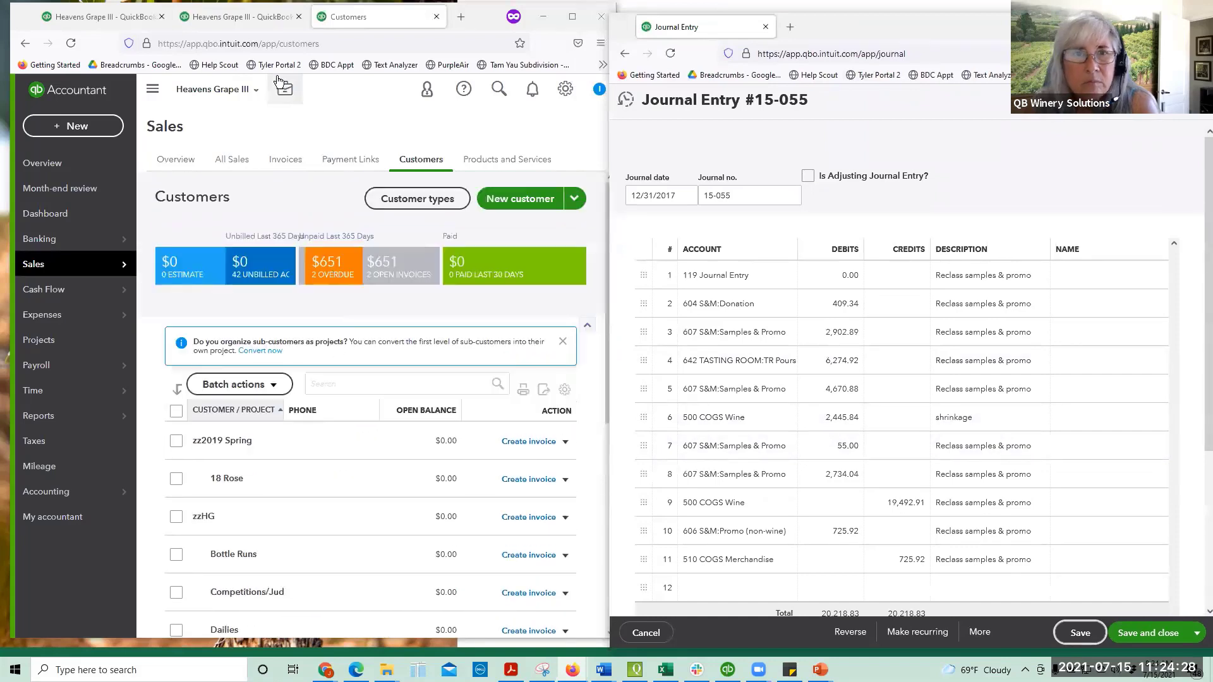
{"action": "left_click", "coordinate": [237, 17]}
{"action": "scroll", "coordinate": [423, 435], "scroll_direction": "down", "scroll_amount": 4}
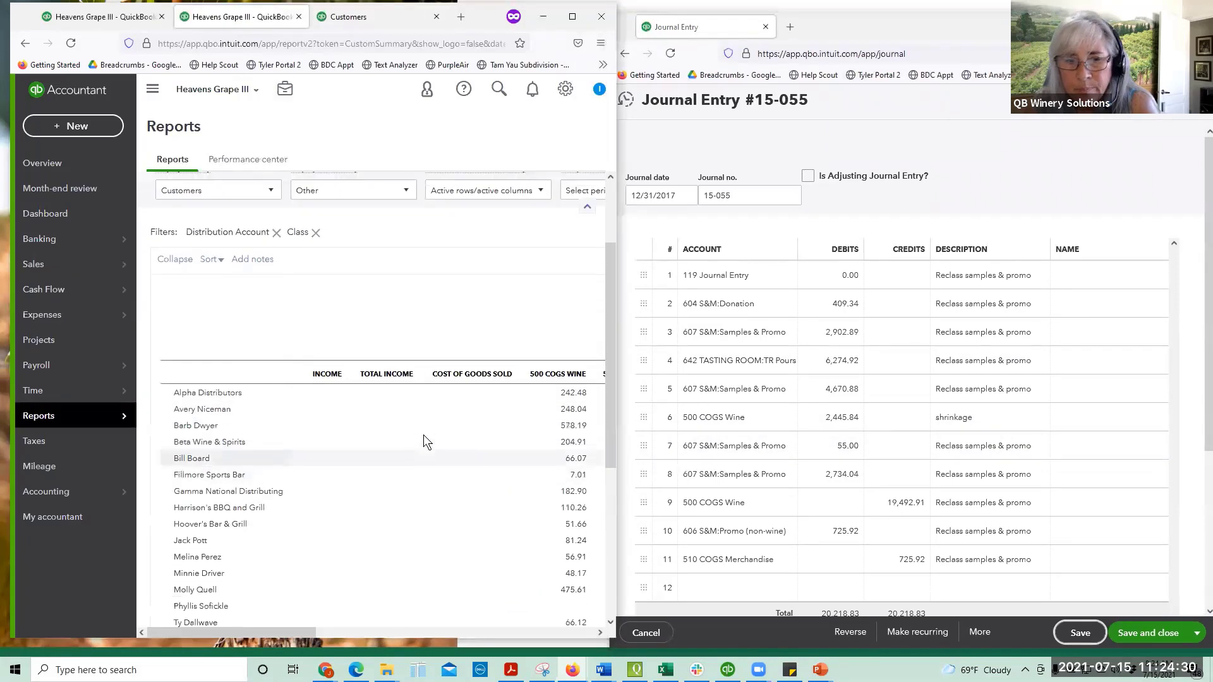
{"action": "scroll", "coordinate": [421, 439], "scroll_direction": "down", "scroll_amount": 5}
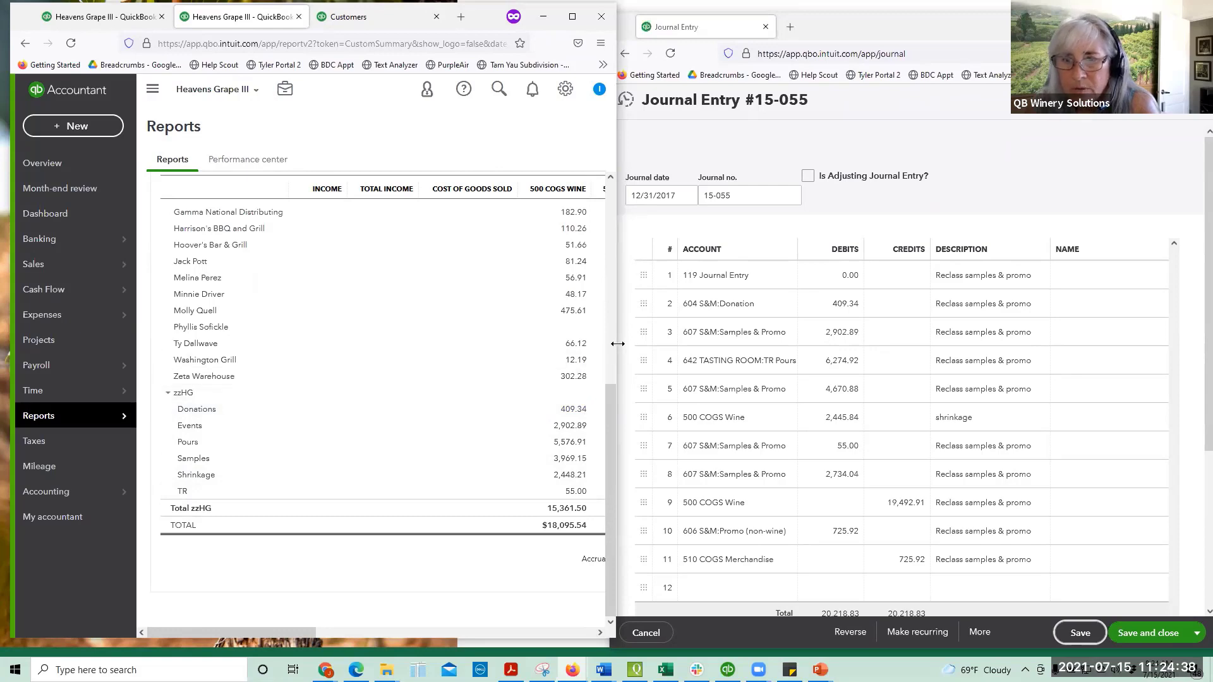
Step: Set the report's end date to 12/31/2017, refresh it and show the zzHG sub-customer amounts beside the journal entry
{"action": "left_click_drag", "start_coordinate": [633, 341], "coordinate": [650, 341]}
{"action": "scroll", "coordinate": [484, 171], "scroll_direction": "up", "scroll_amount": 6}
{"action": "left_click", "coordinate": [478, 255]}
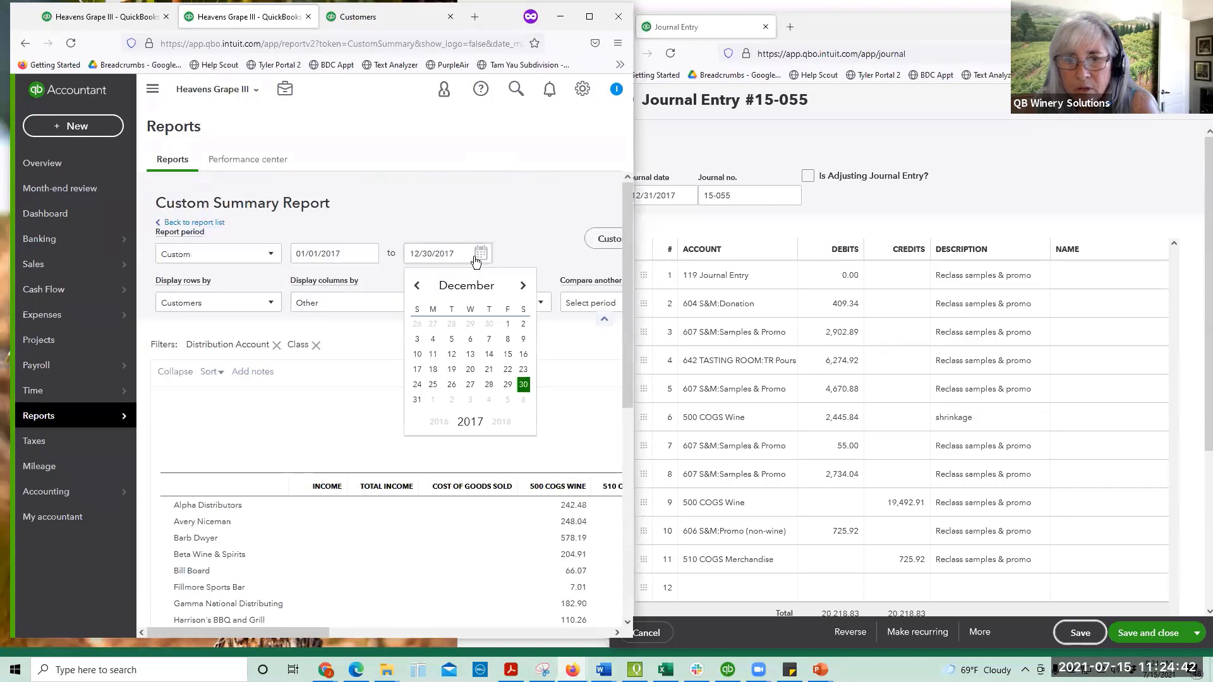
{"action": "left_click", "coordinate": [417, 401]}
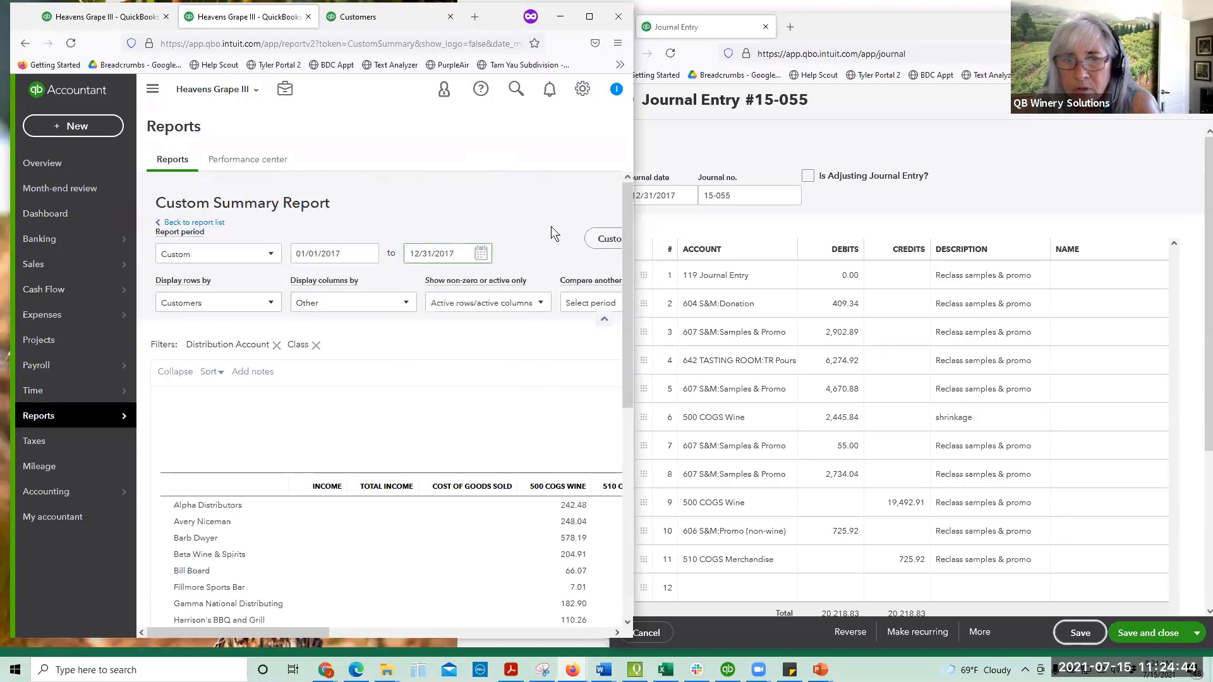
{"action": "left_click", "coordinate": [535, 222]}
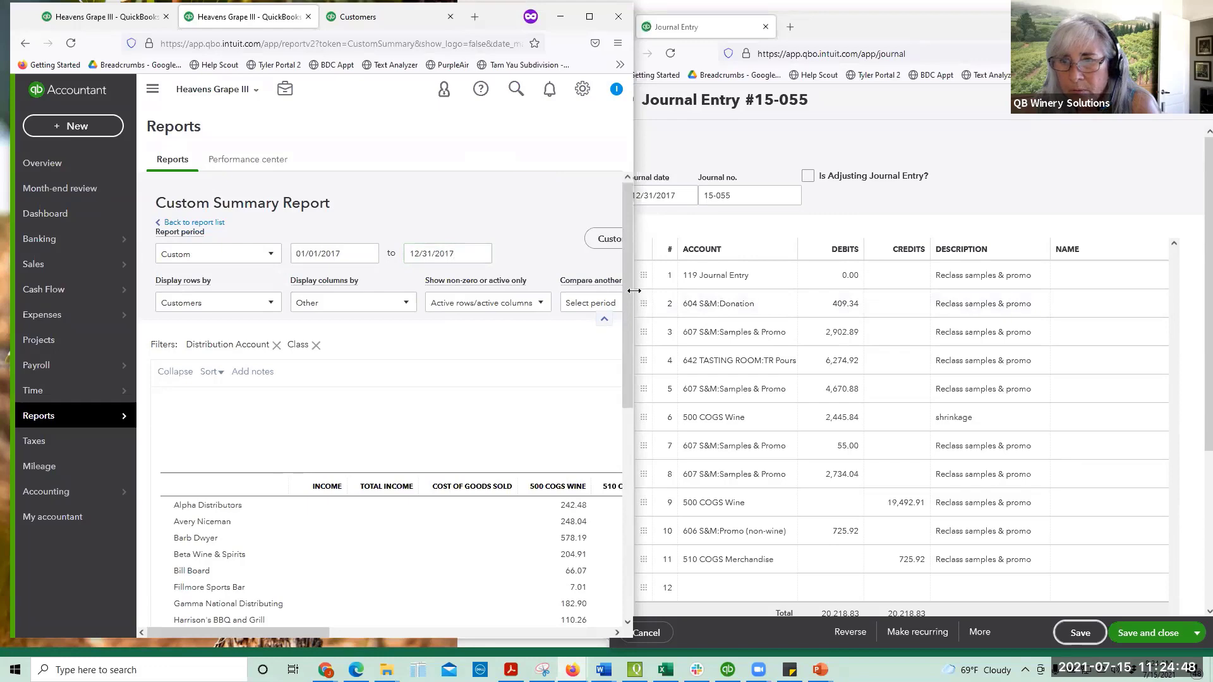
{"action": "left_click_drag", "start_coordinate": [633, 290], "coordinate": [884, 304]}
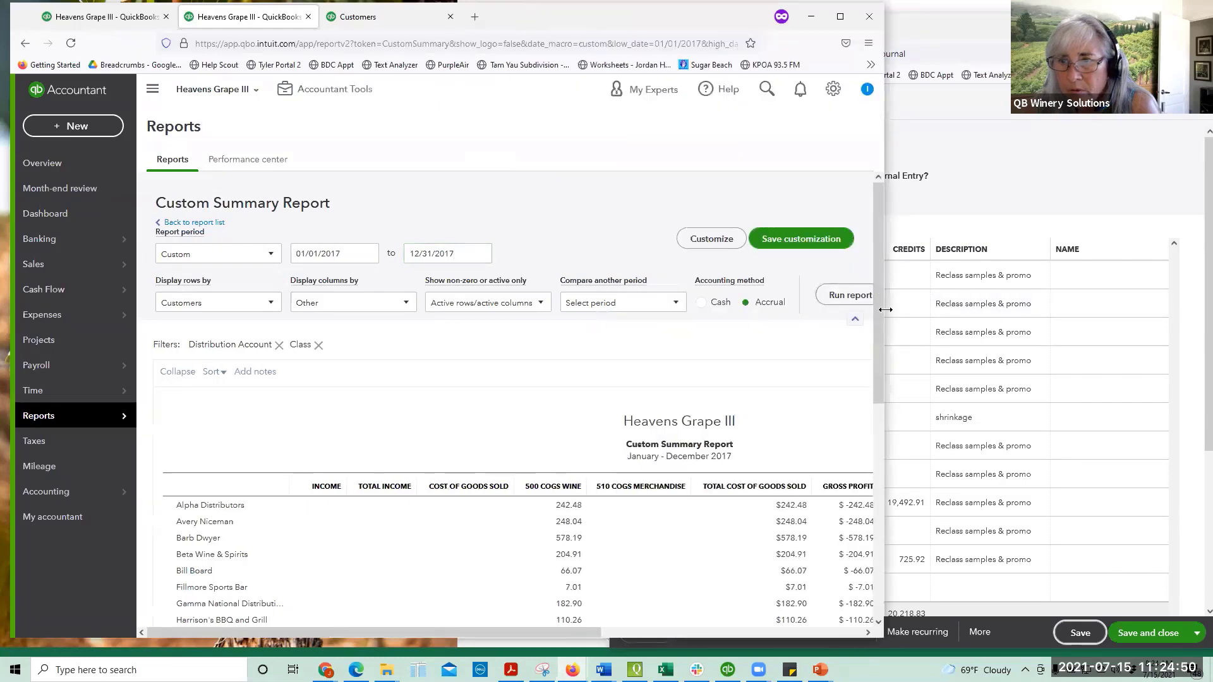
{"action": "left_click_drag", "start_coordinate": [885, 308], "coordinate": [637, 310]}
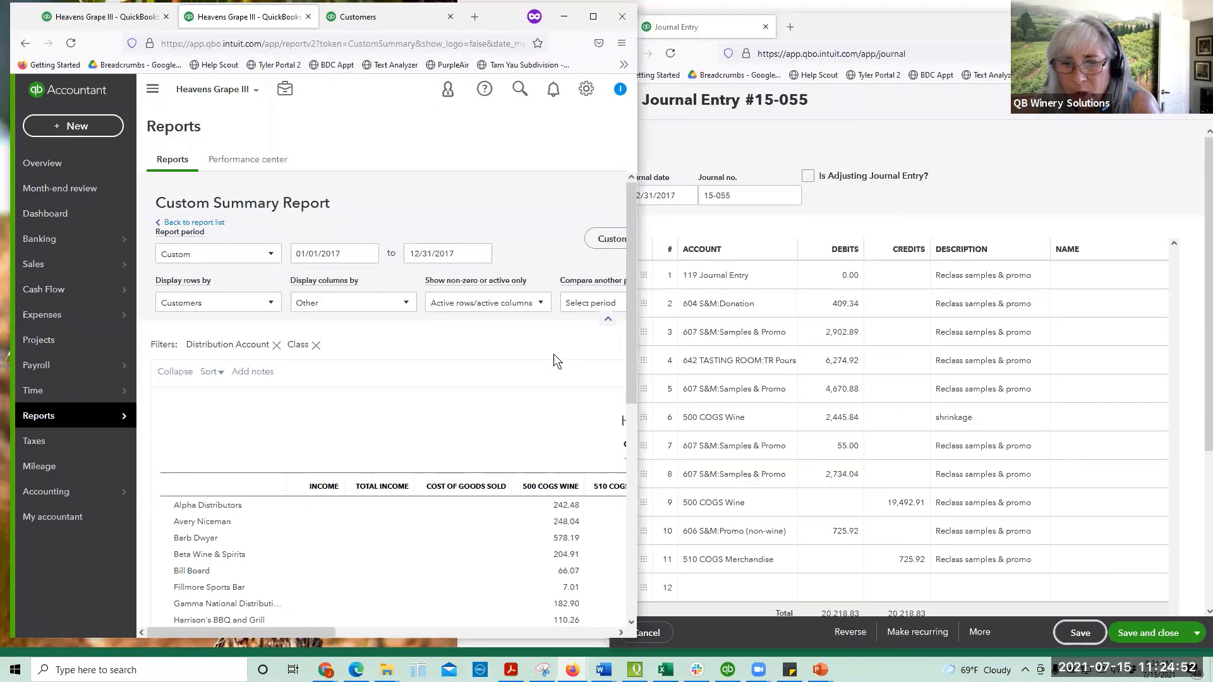
{"action": "scroll", "coordinate": [555, 355], "scroll_direction": "down", "scroll_amount": 6}
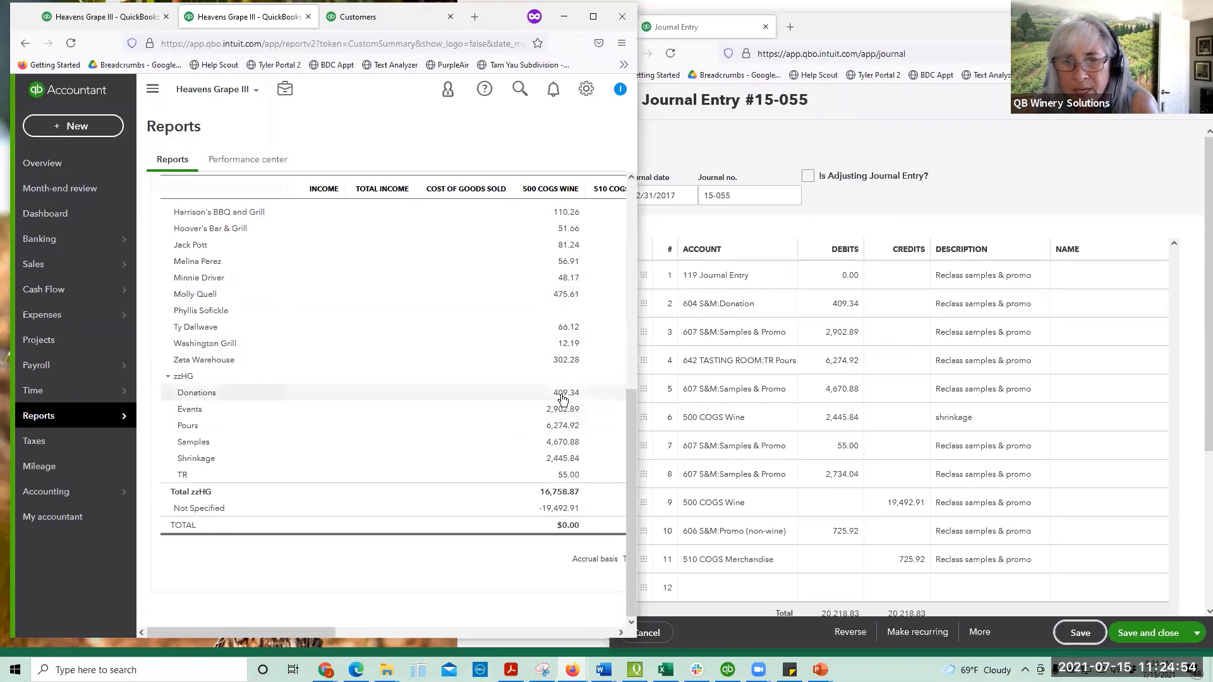
Step: Fit the journal entry window beside the report and compare its 604 Donation and line 3 Samples & Promo debits with Donations and Events
{"action": "left_click", "coordinate": [975, 183]}
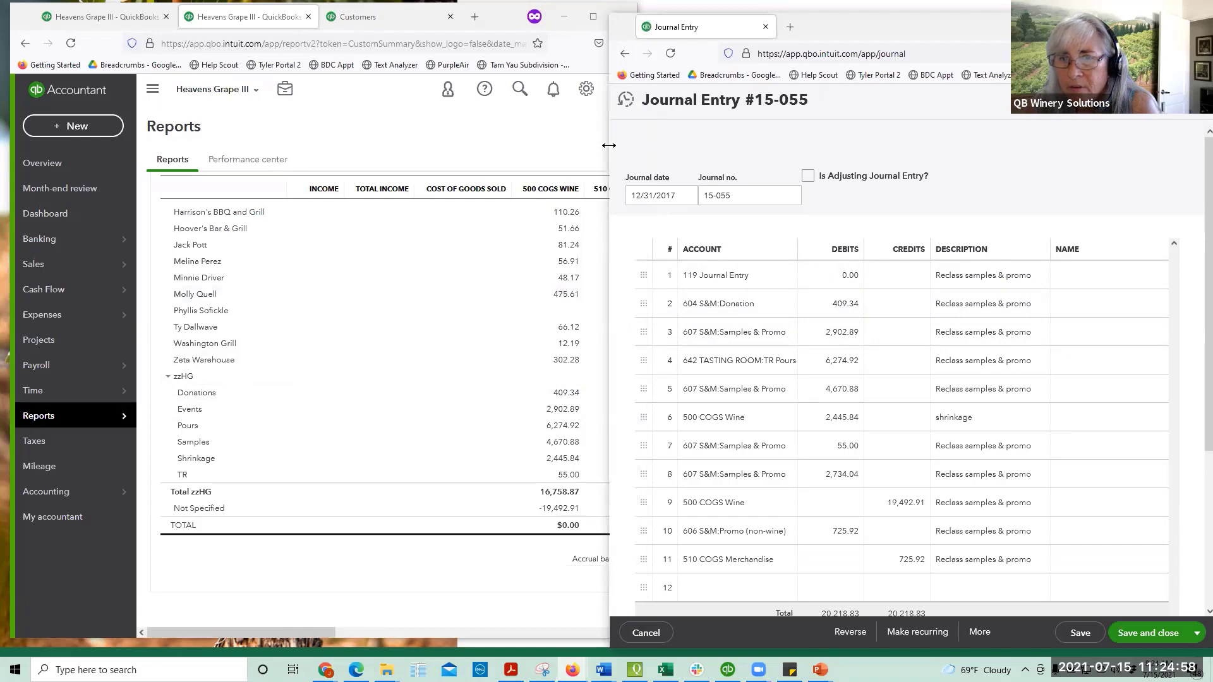
{"action": "left_click_drag", "start_coordinate": [608, 145], "coordinate": [640, 147]}
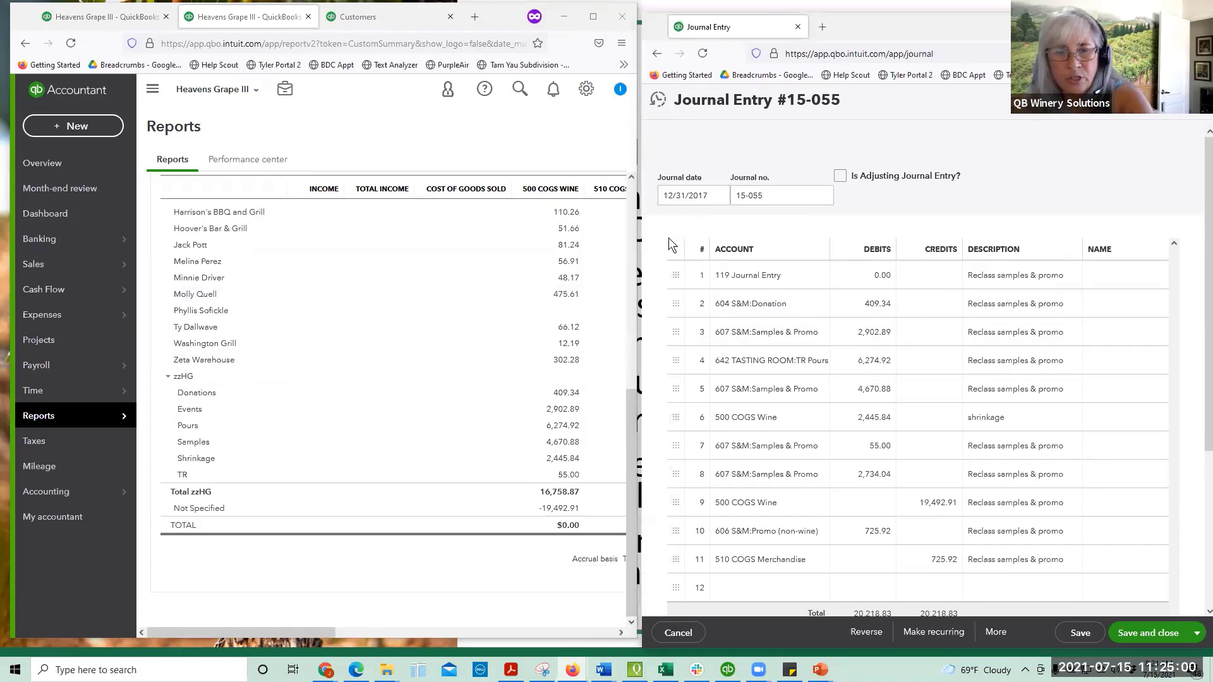
{"action": "left_click", "coordinate": [794, 308]}
{"action": "left_click", "coordinate": [868, 301]}
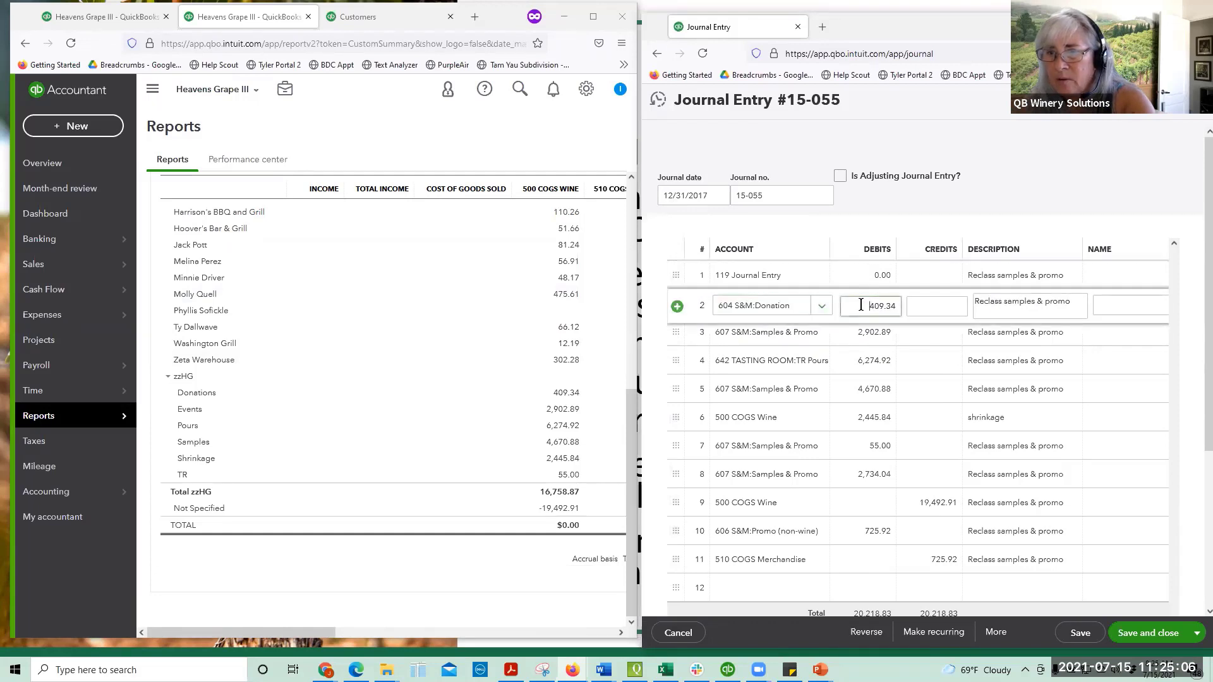
{"action": "left_click", "coordinate": [866, 336]}
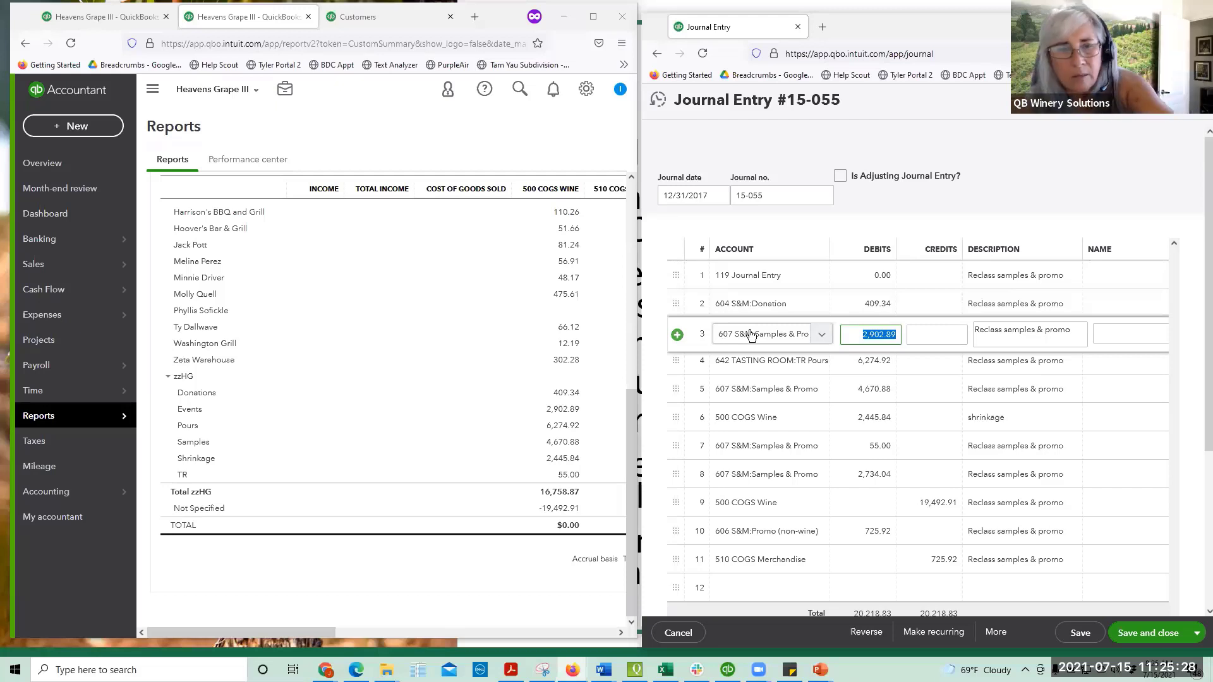
{"action": "left_click", "coordinate": [855, 336]}
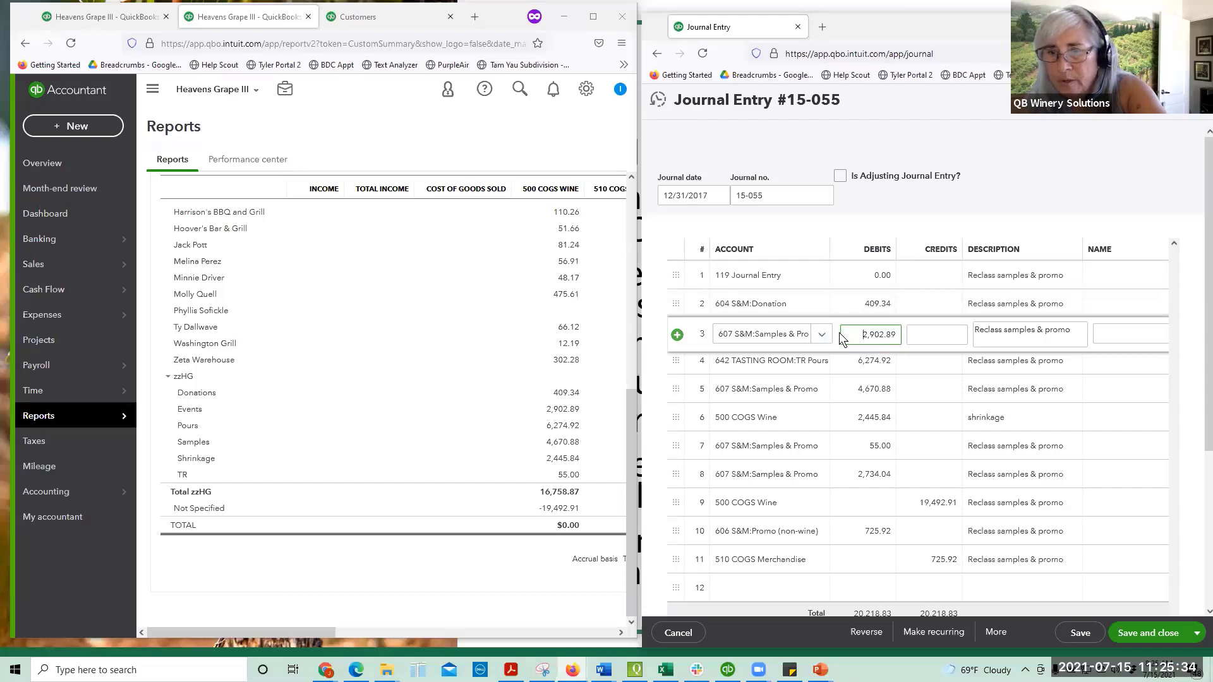
Step: Check the journal entry's pours, samples and shrinkage lines against the report, including the class assigned to the shrinkage line
{"action": "left_click", "coordinate": [798, 361]}
{"action": "left_click", "coordinate": [823, 364]}
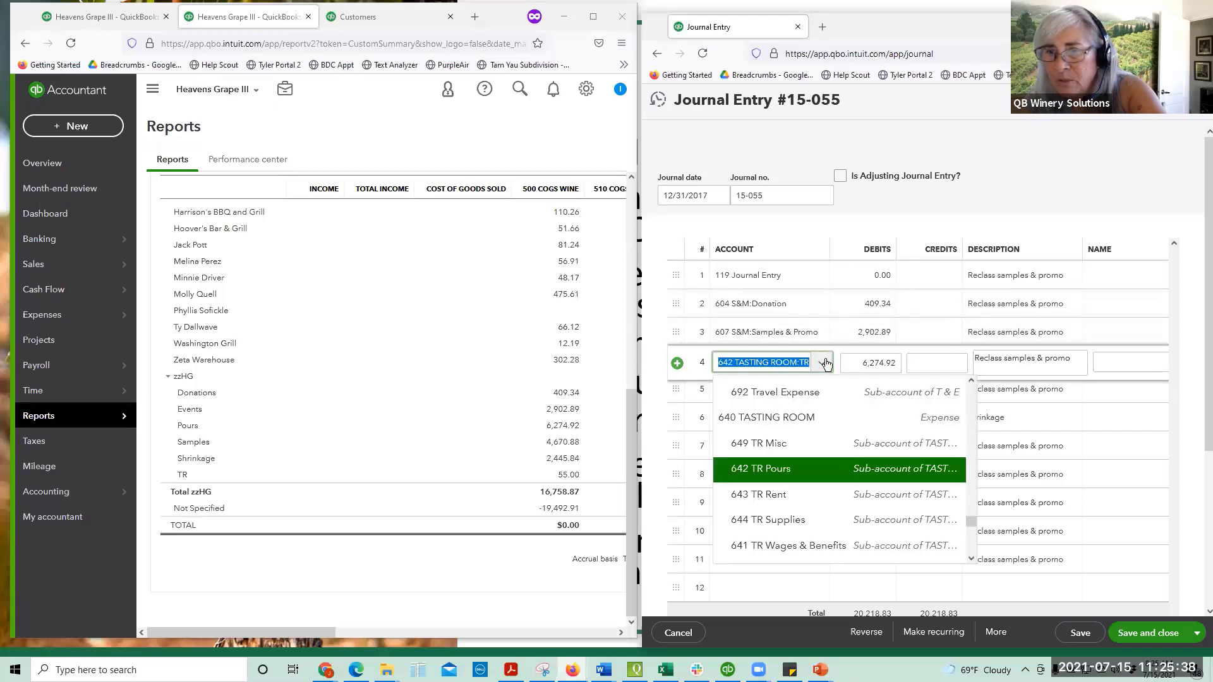
{"action": "left_click", "coordinate": [766, 470]}
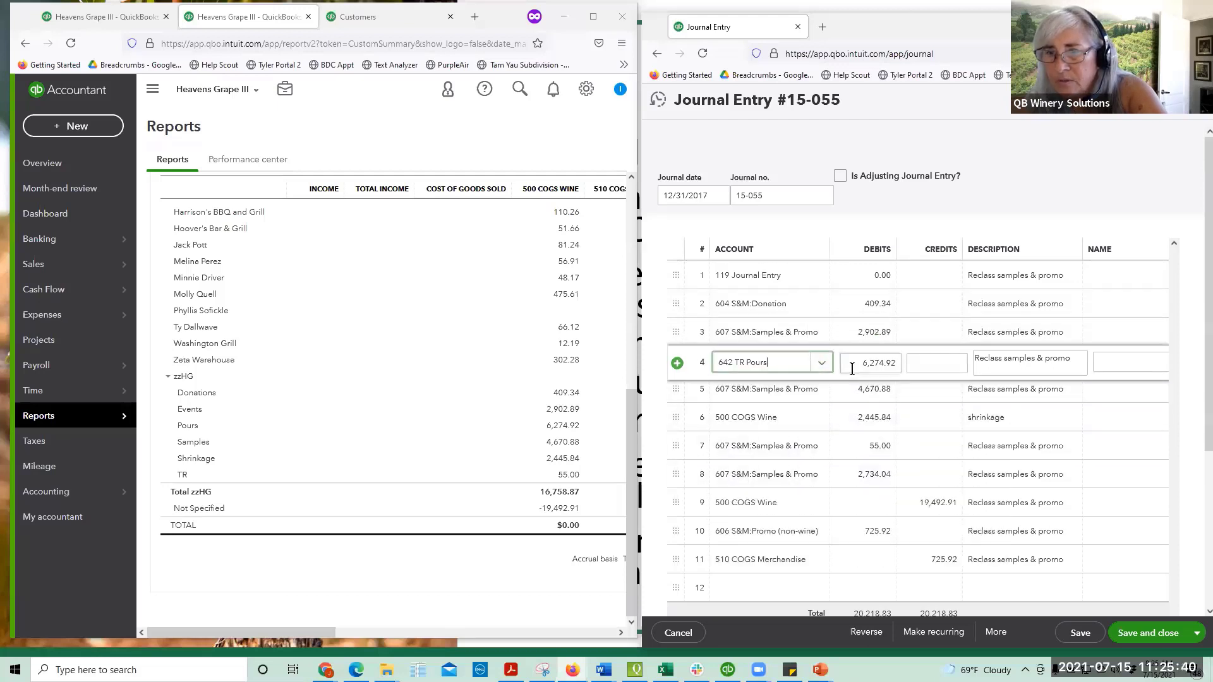
{"action": "left_click", "coordinate": [801, 390]}
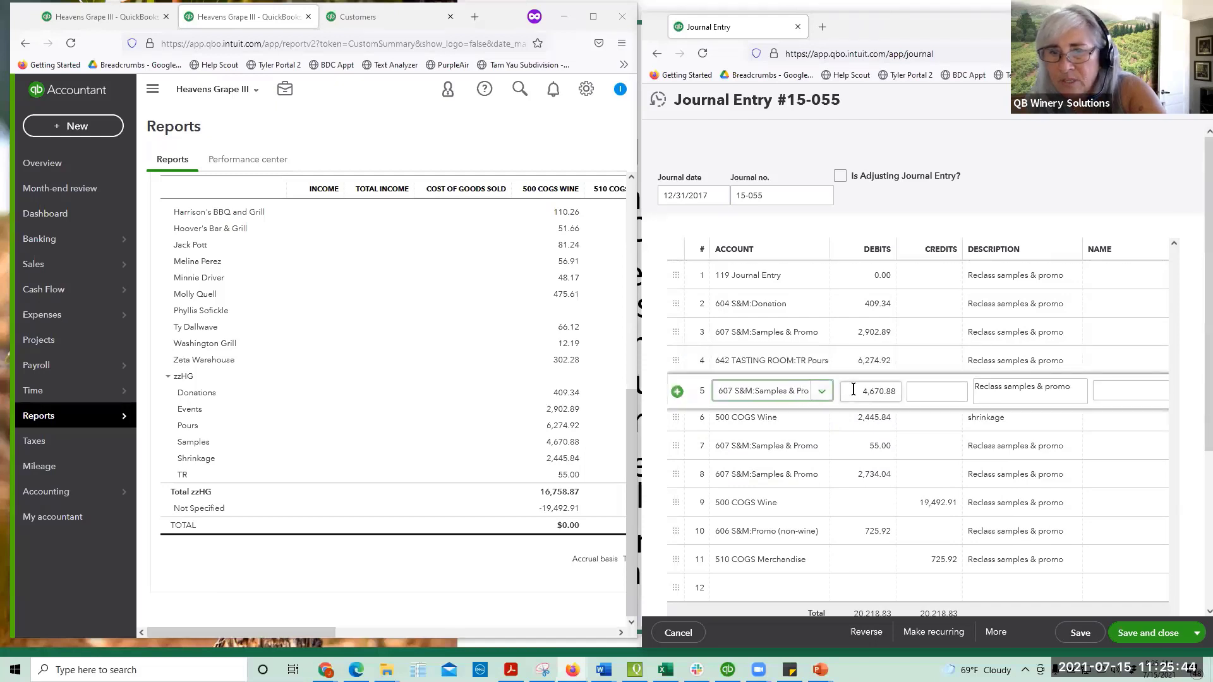
{"action": "left_click", "coordinate": [798, 419]}
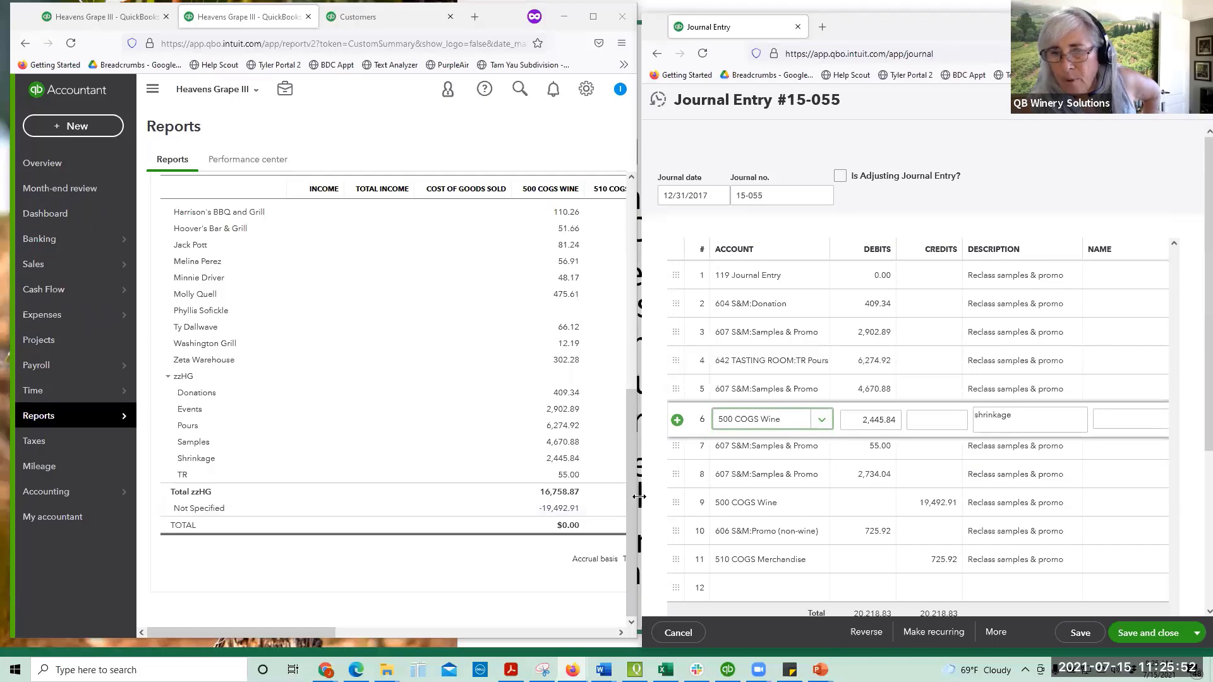
{"action": "left_click_drag", "start_coordinate": [639, 496], "coordinate": [378, 497]}
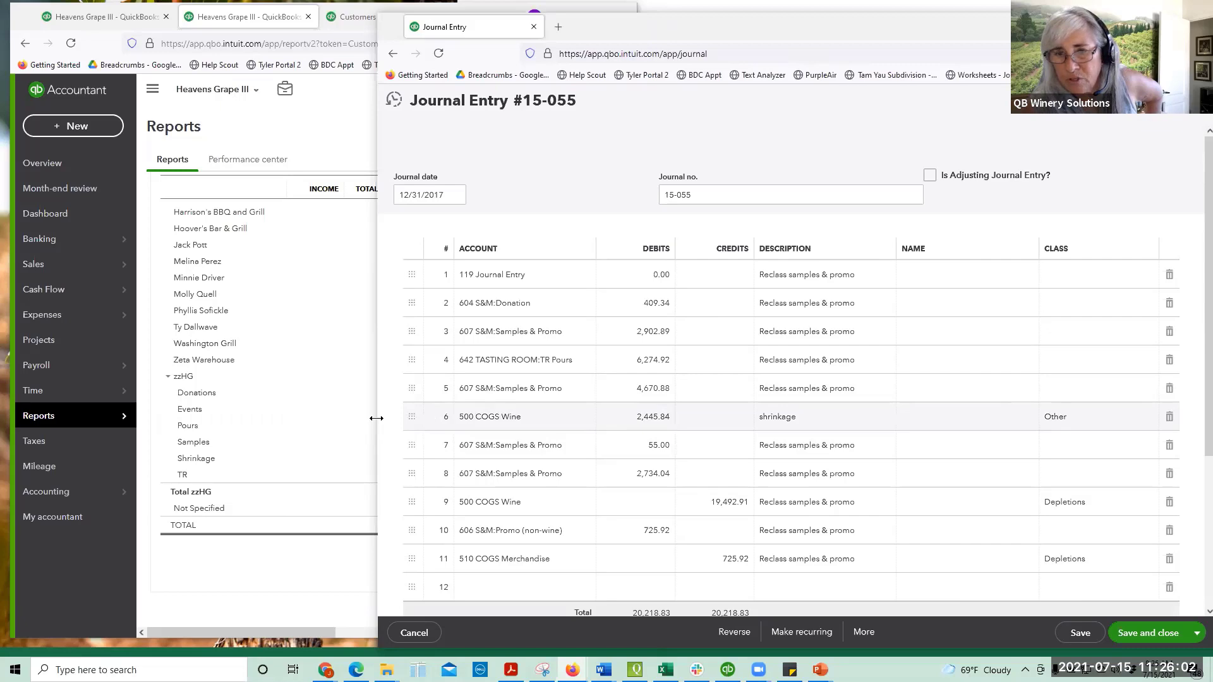
{"action": "left_click_drag", "start_coordinate": [377, 418], "coordinate": [599, 420]}
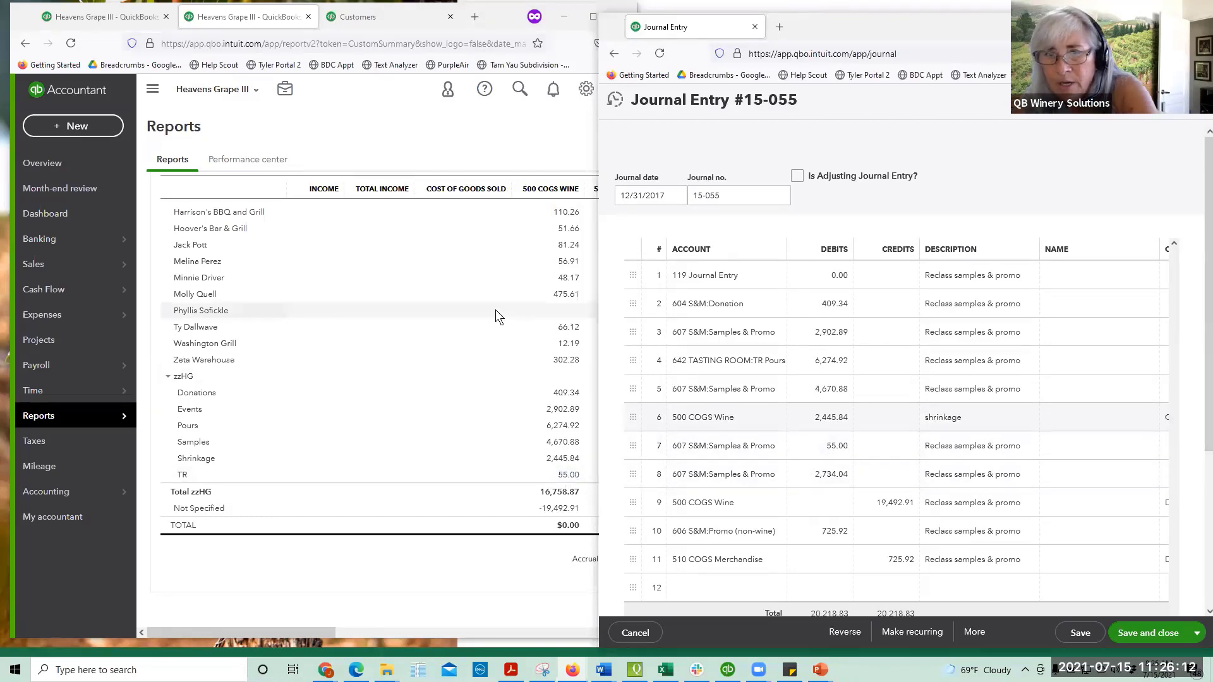
Step: Review the regular customers' 500 COGS Wine amounts in the report against the Samples & Promo debit on line 8
{"action": "scroll", "coordinate": [495, 309], "scroll_direction": "up", "scroll_amount": 3}
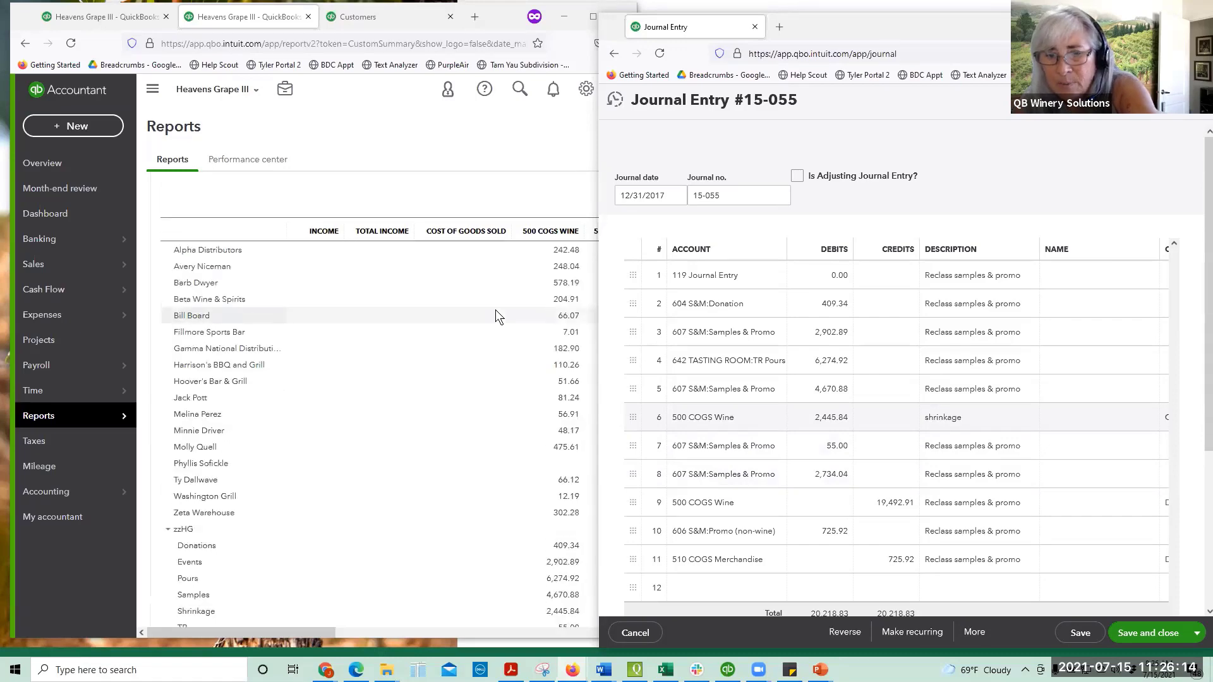
{"action": "scroll", "coordinate": [495, 310], "scroll_direction": "down", "scroll_amount": 3}
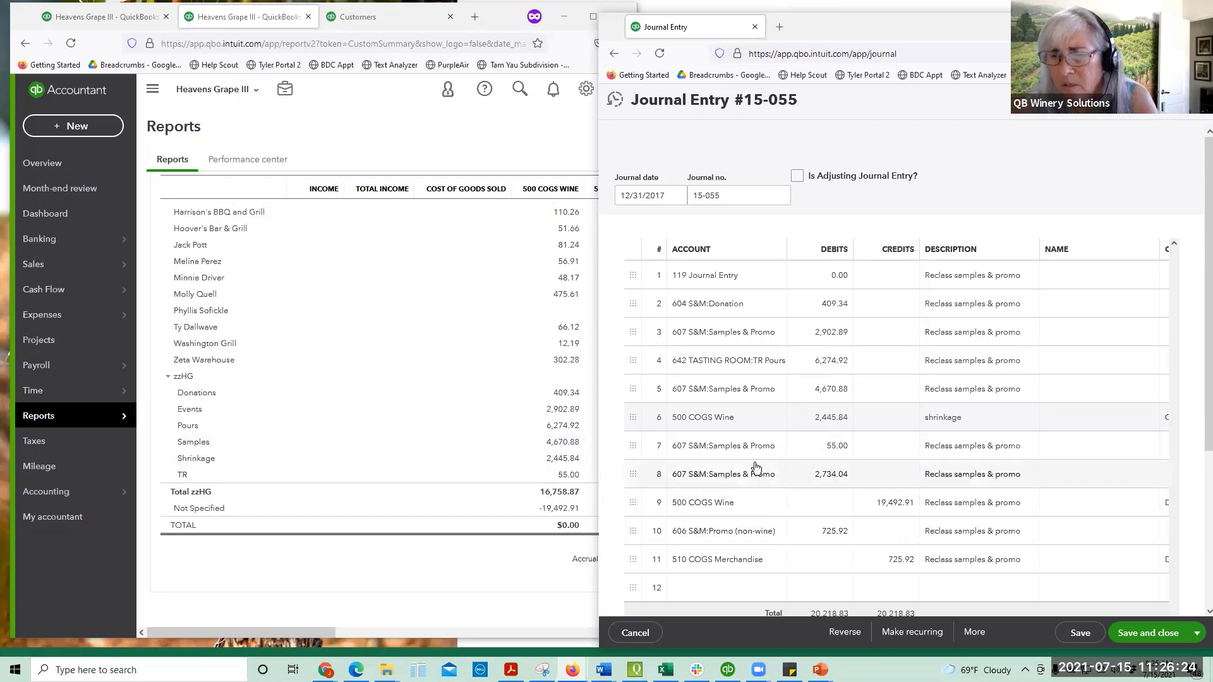
{"action": "scroll", "coordinate": [480, 405], "scroll_direction": "up", "scroll_amount": 5}
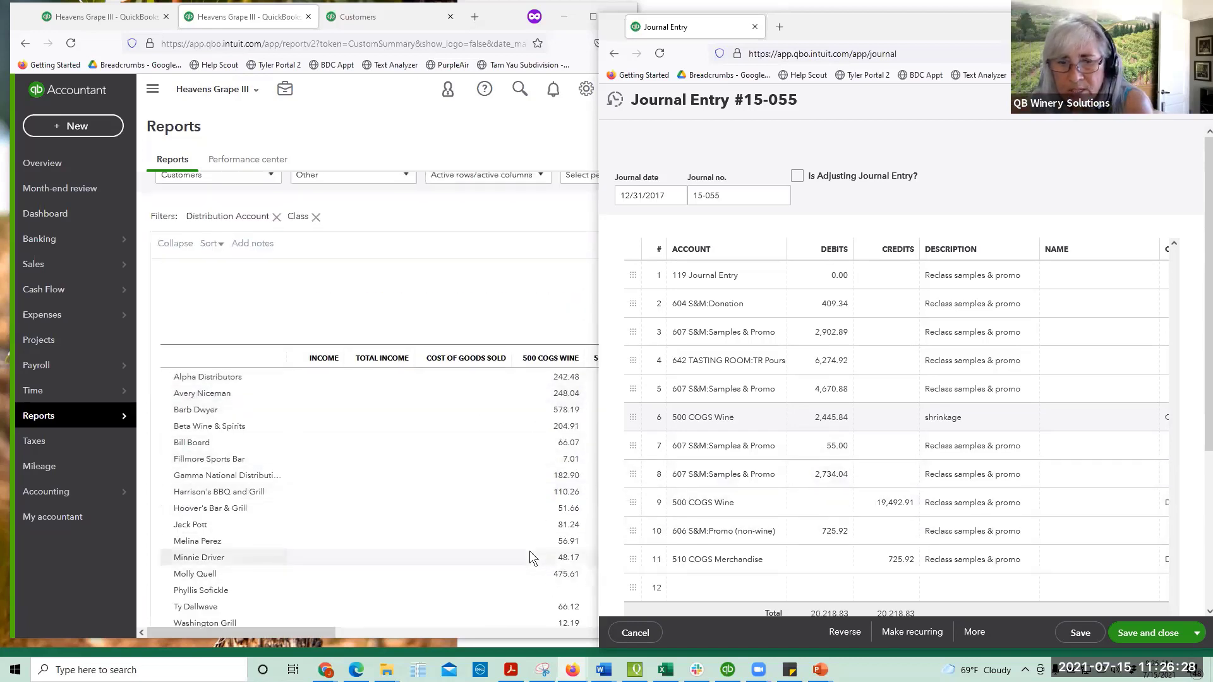
{"action": "scroll", "coordinate": [496, 515], "scroll_direction": "down", "scroll_amount": 3}
{"action": "scroll", "coordinate": [475, 503], "scroll_direction": "down", "scroll_amount": 2}
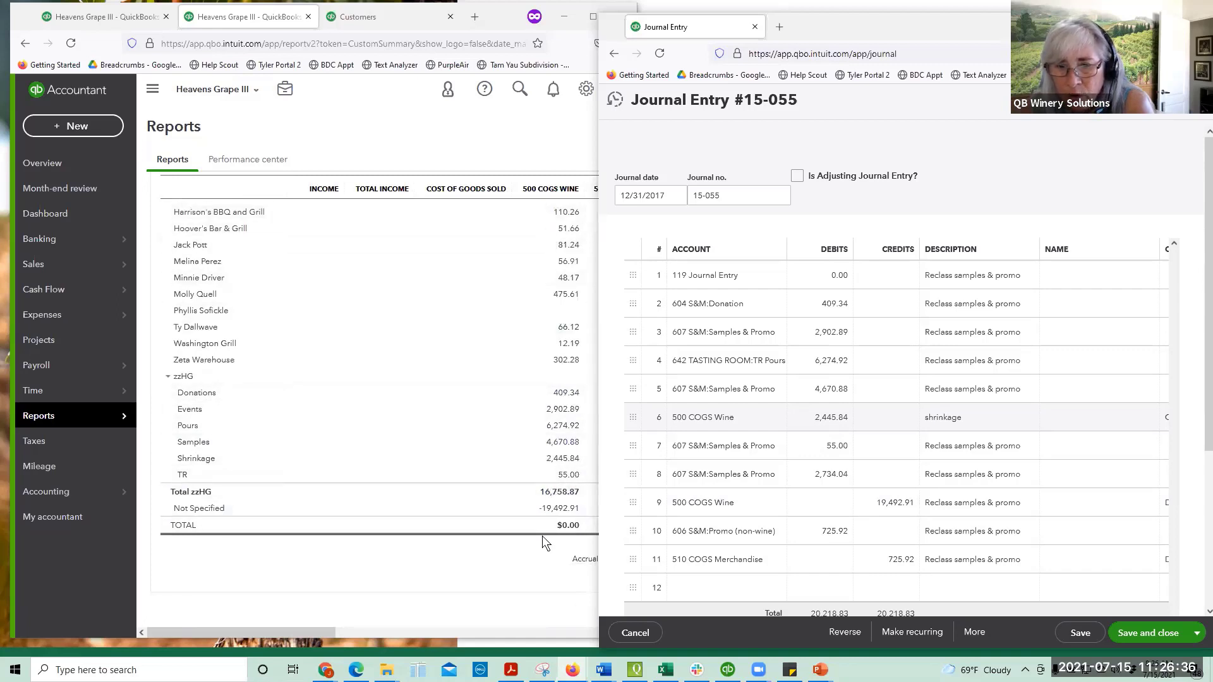
{"action": "left_click", "coordinate": [814, 479]}
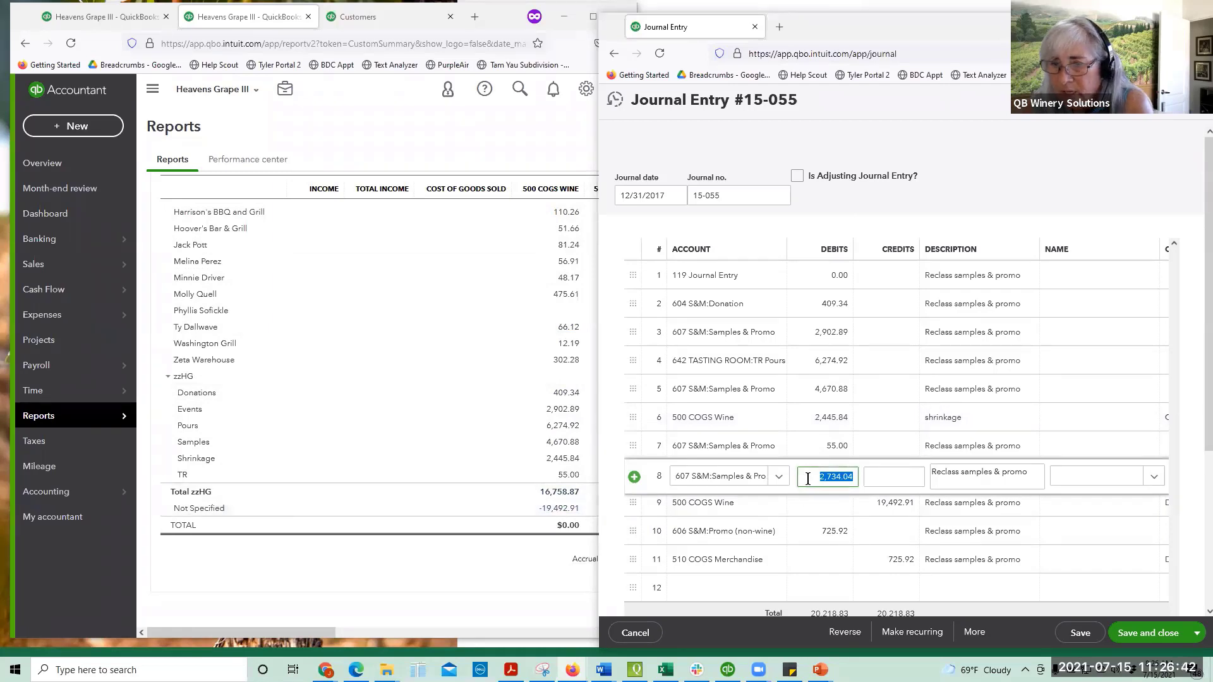
Step: Compare the 500 COGS Wine credit on line 9 with the report's Not Specified amount and check that line's class
{"action": "left_click", "coordinate": [891, 504]}
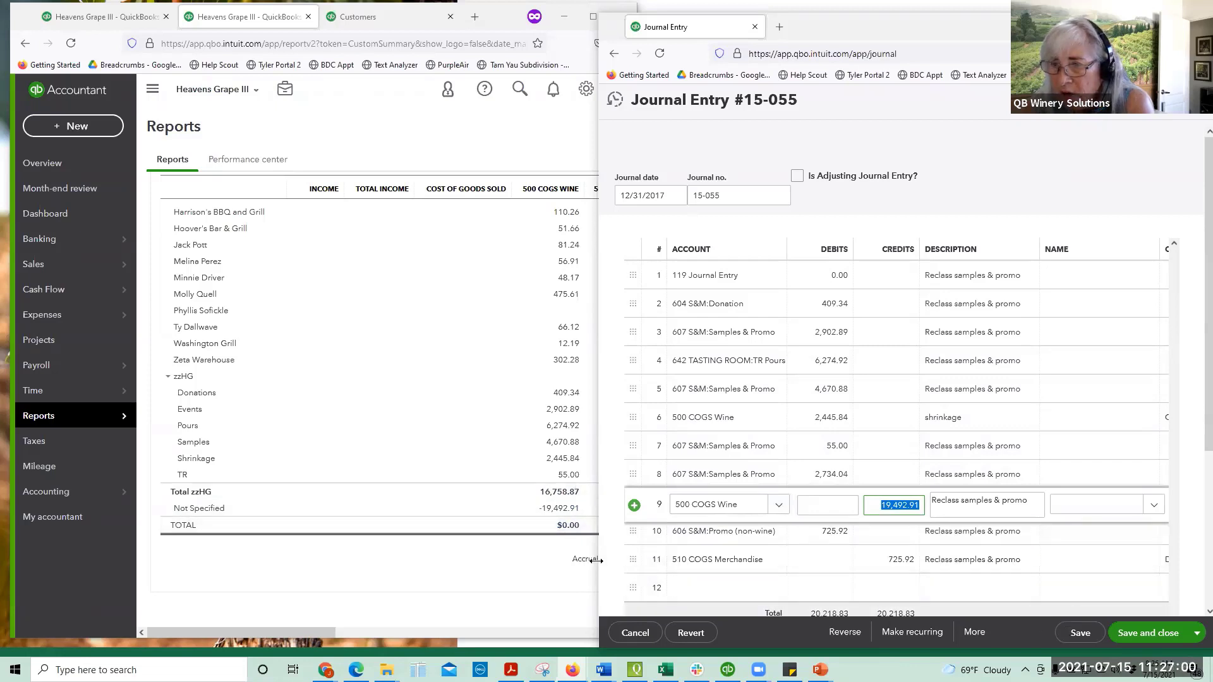
{"action": "left_click_drag", "start_coordinate": [597, 560], "coordinate": [412, 544]}
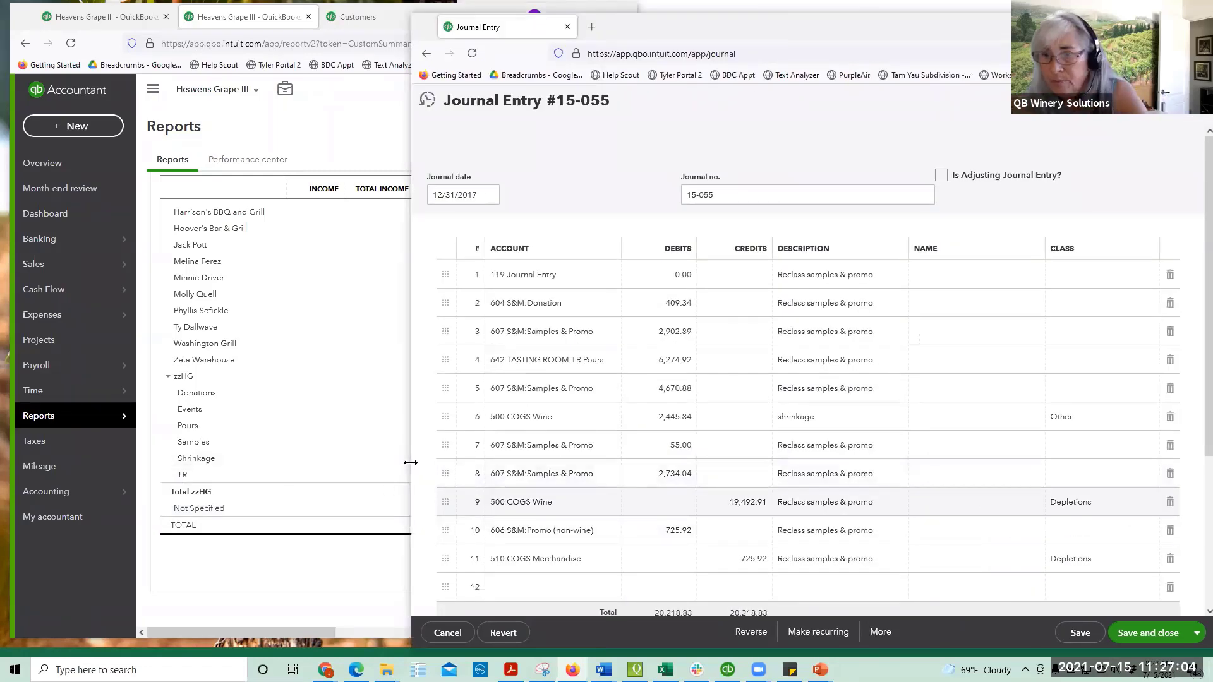
{"action": "left_click_drag", "start_coordinate": [410, 462], "coordinate": [617, 465]}
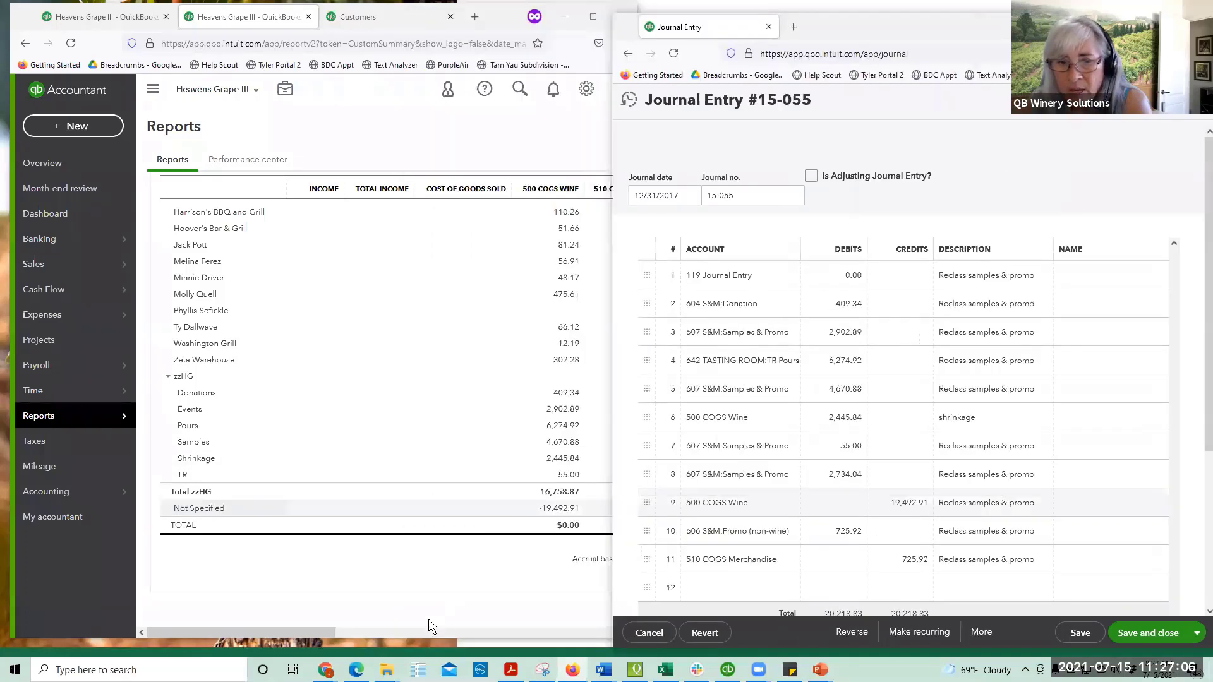
Step: Show the report's 510 COGS Merchandise column and compare it with journal line 11, checking that line's class
{"action": "left_click", "coordinate": [448, 572]}
{"action": "left_click_drag", "start_coordinate": [299, 631], "coordinate": [465, 642]}
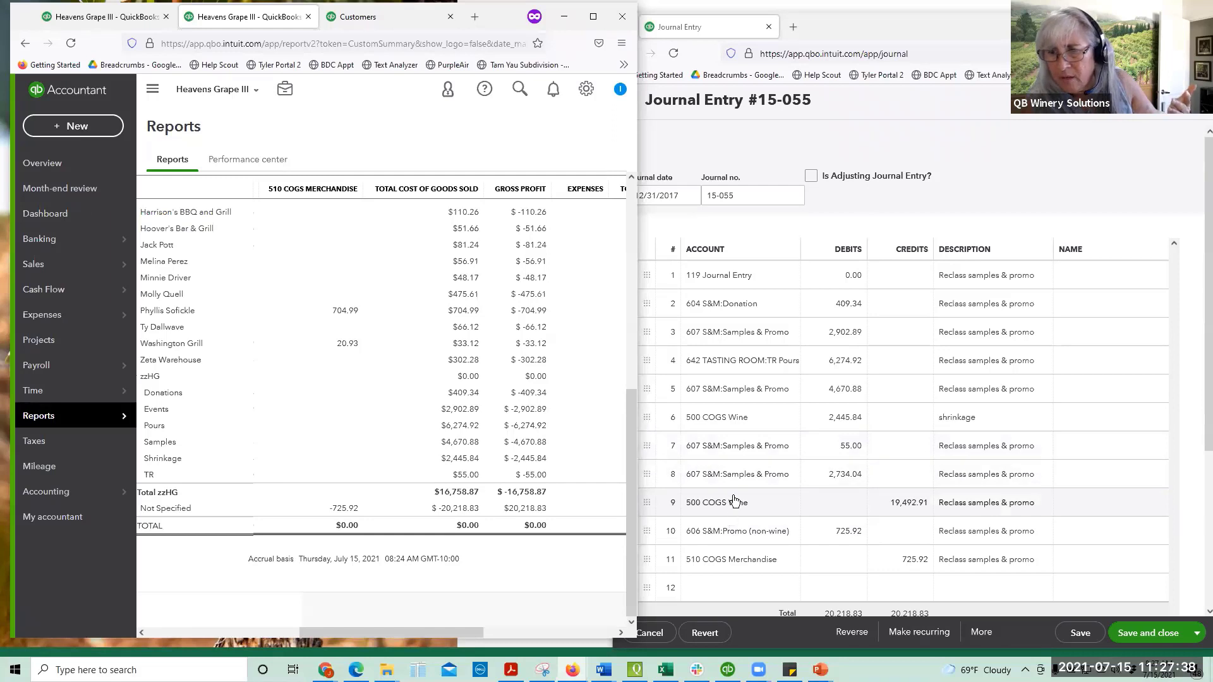
{"action": "left_click", "coordinate": [768, 566]}
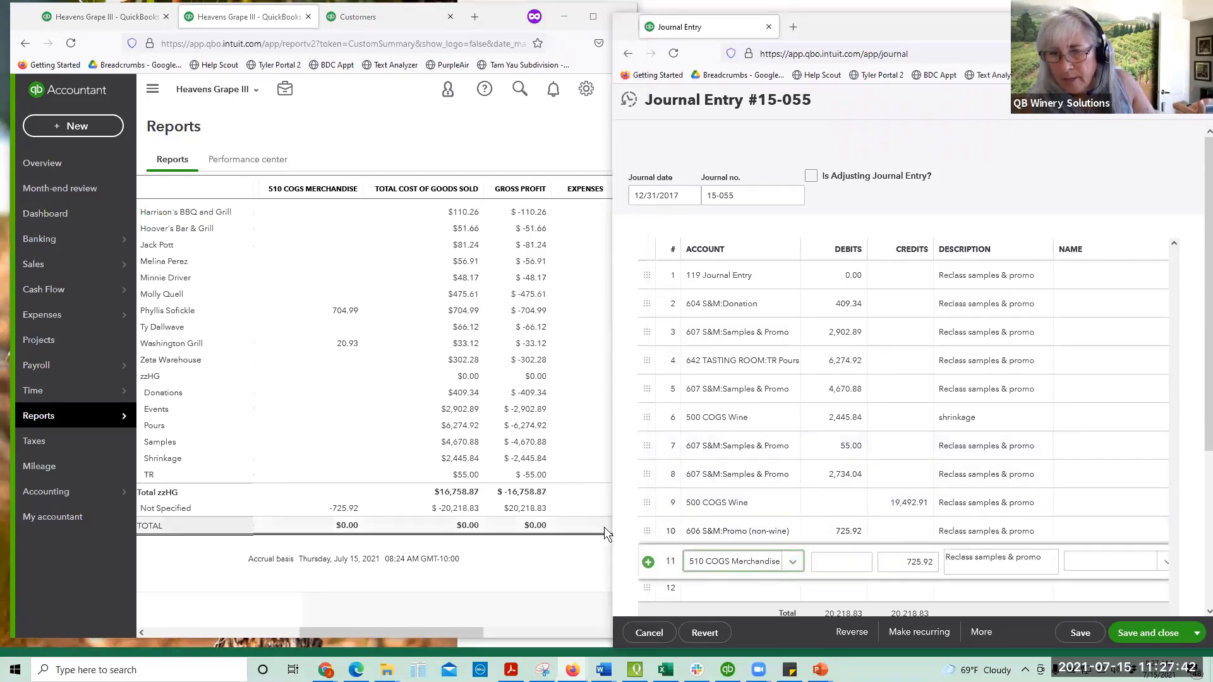
{"action": "left_click_drag", "start_coordinate": [612, 530], "coordinate": [416, 530]}
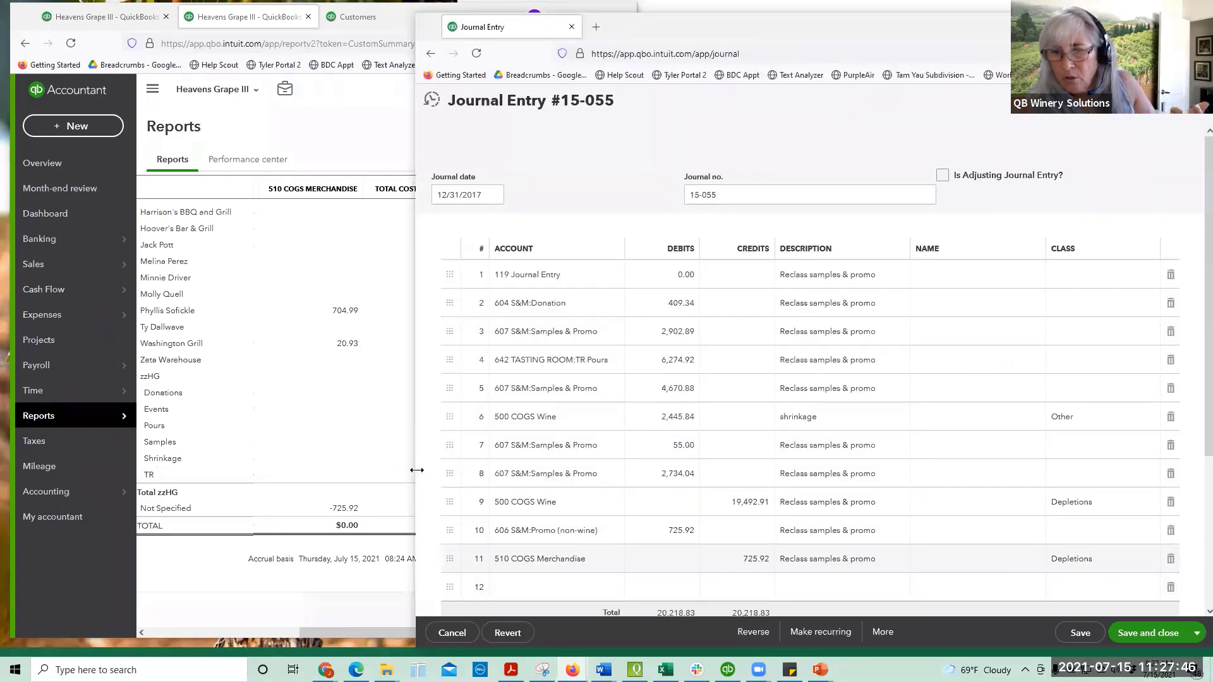
{"action": "left_click_drag", "start_coordinate": [417, 470], "coordinate": [647, 470]}
Step: Compare the journal entry's totals with the report's cost of goods sold totals for wine and merchandise
{"action": "scroll", "coordinate": [951, 554], "scroll_direction": "down", "scroll_amount": 1}
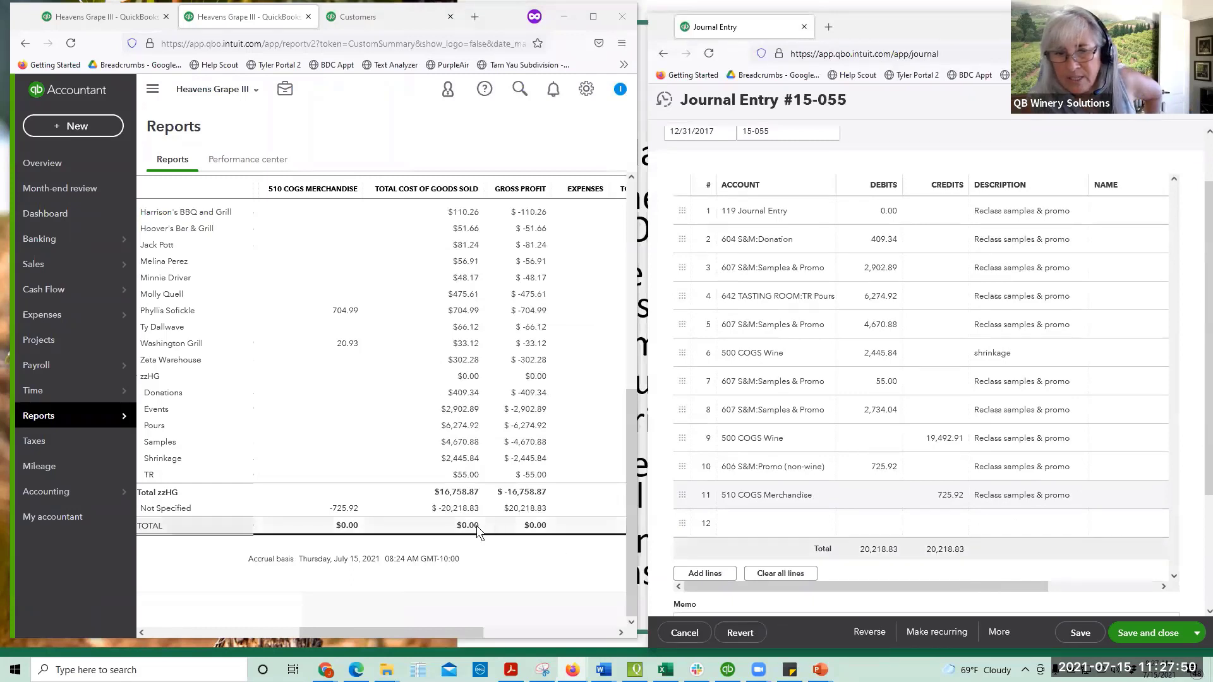
{"action": "left_click", "coordinate": [348, 437]}
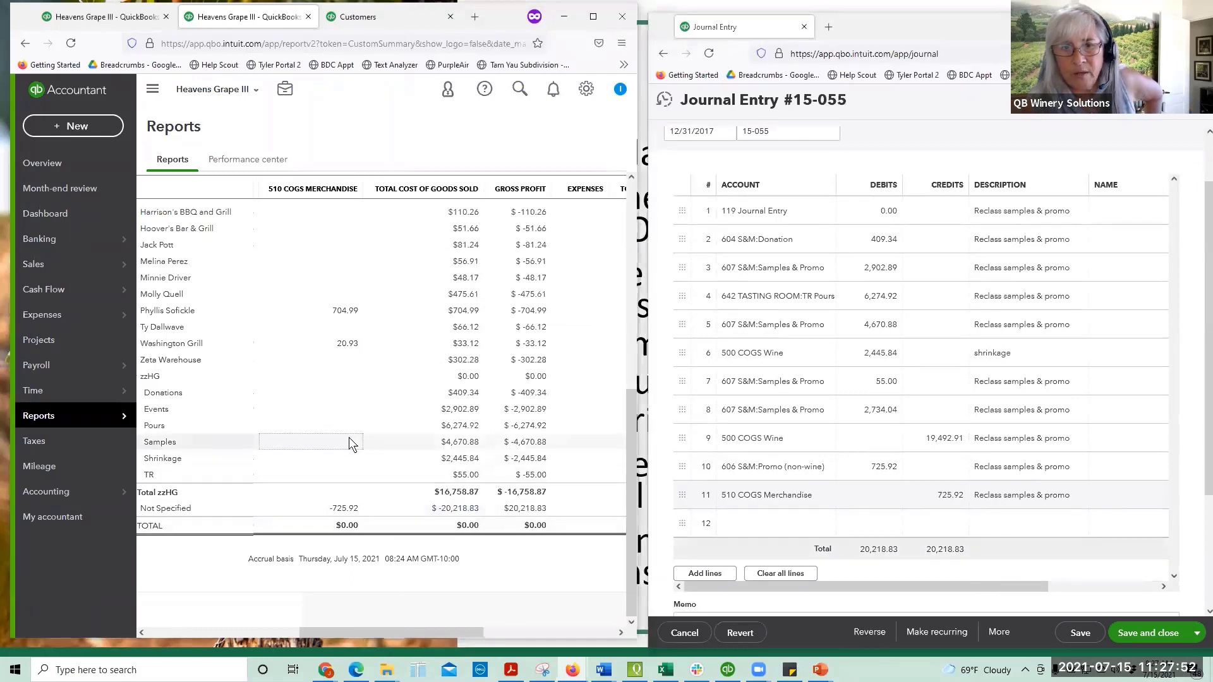
{"action": "left_click_drag", "start_coordinate": [368, 633], "coordinate": [334, 635]}
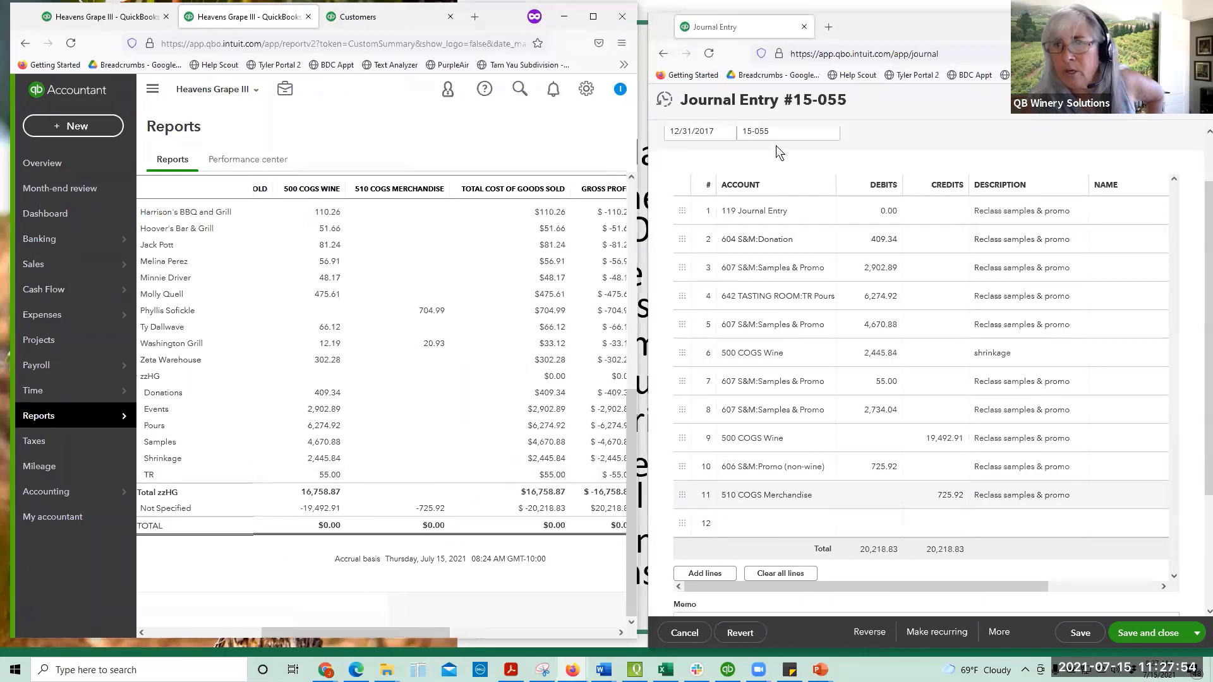
Step: Set the journal entry's date to 01/01/2018, save it and return to the report's period settings
{"action": "scroll", "coordinate": [883, 158], "scroll_direction": "up", "scroll_amount": 1}
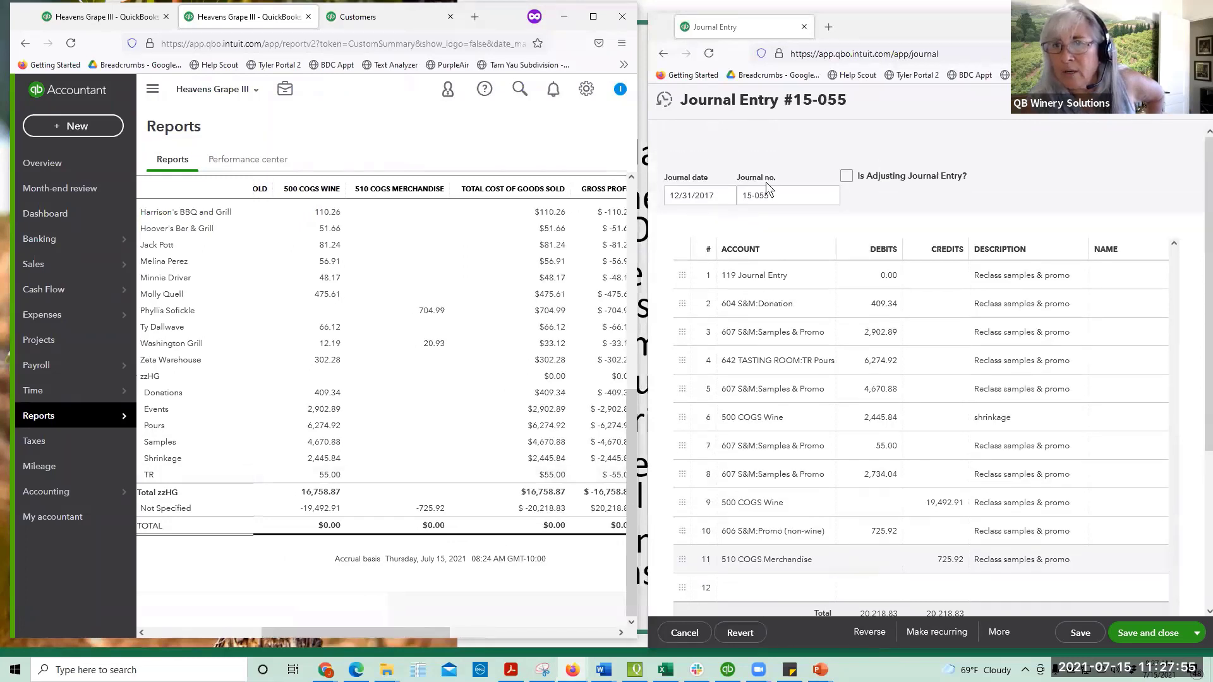
{"action": "left_click", "coordinate": [725, 195]}
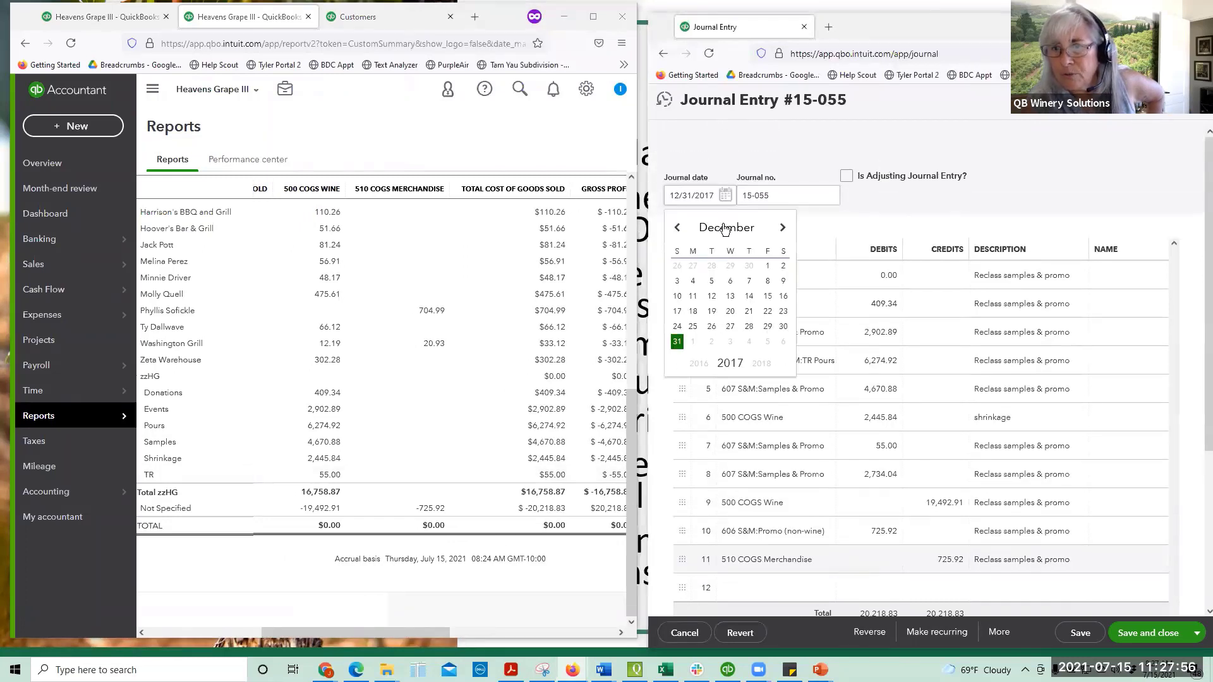
{"action": "left_click", "coordinate": [693, 341]}
{"action": "left_click", "coordinate": [1087, 638]}
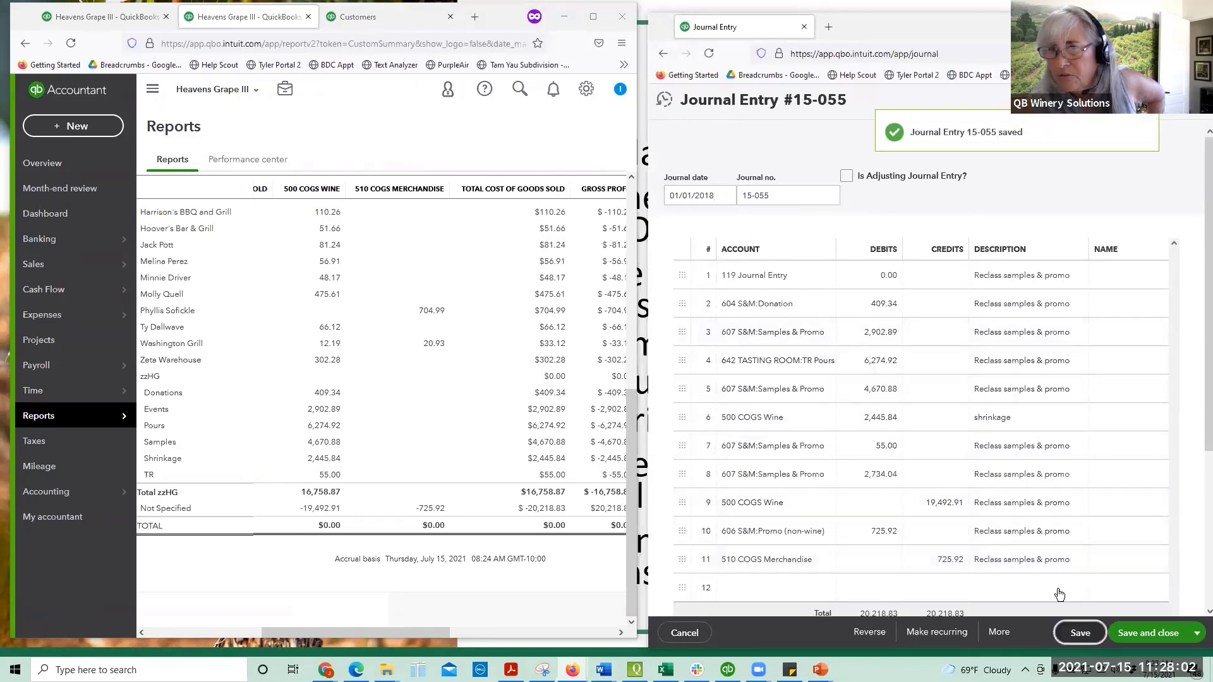
{"action": "scroll", "coordinate": [428, 309], "scroll_direction": "up", "scroll_amount": 5}
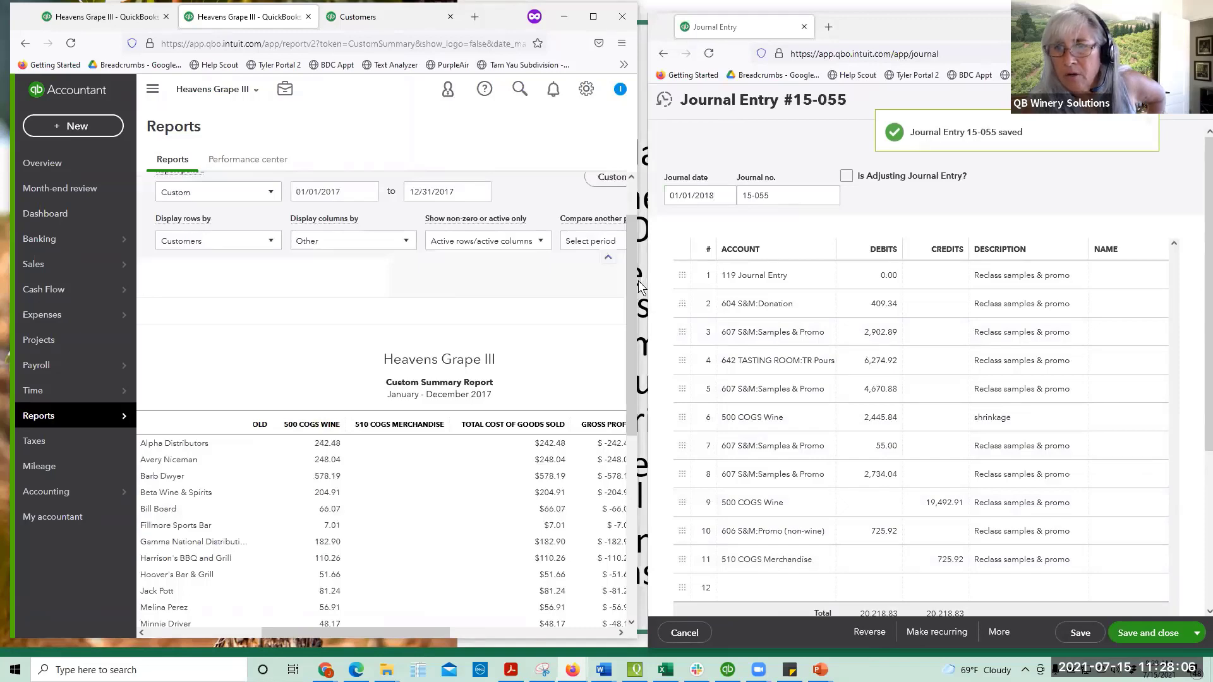
Step: Examine the depletions report's customer rows and its cost of goods sold totals for wine and merchandise beside the journal entry
{"action": "left_click_drag", "start_coordinate": [636, 280], "coordinate": [830, 274]}
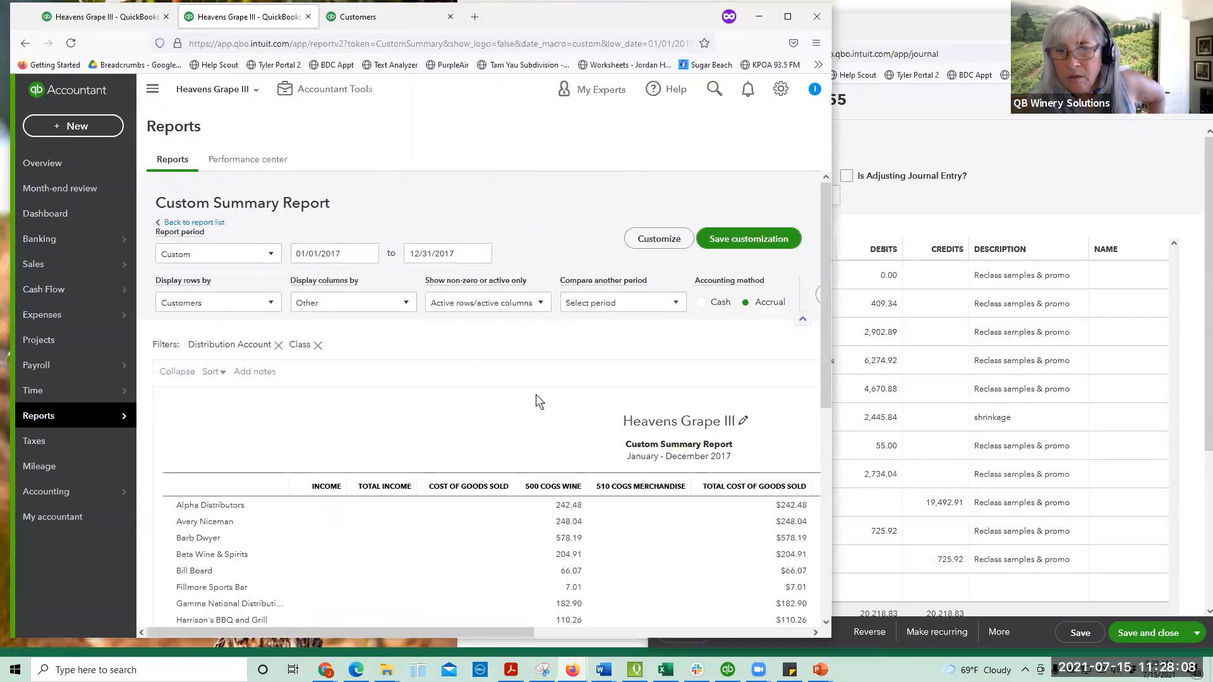
{"action": "scroll", "coordinate": [520, 427], "scroll_direction": "down", "scroll_amount": 10}
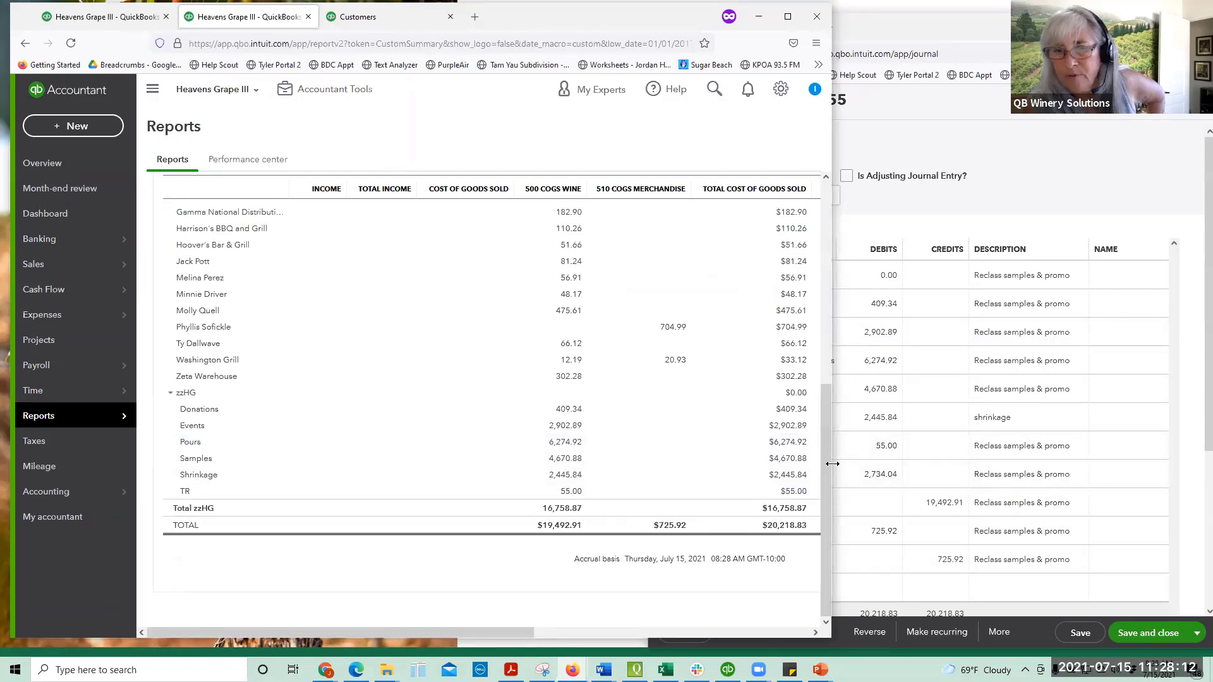
{"action": "left_click_drag", "start_coordinate": [832, 464], "coordinate": [646, 468]}
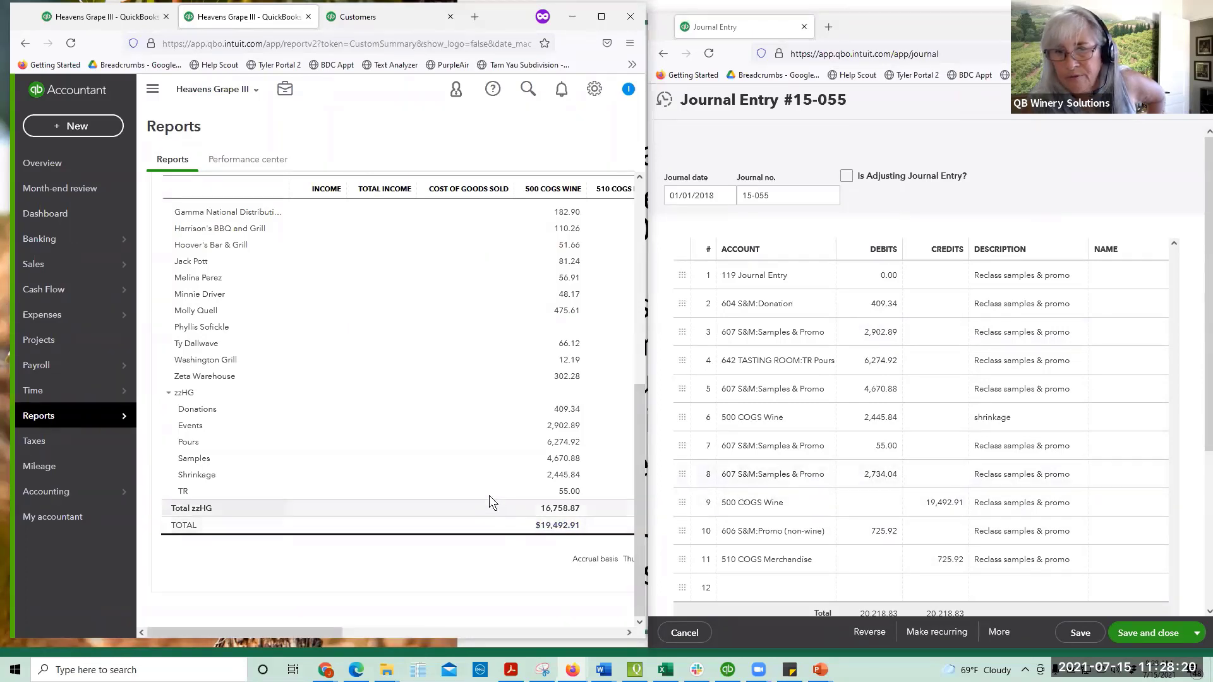
{"action": "scroll", "coordinate": [488, 486], "scroll_direction": "up", "scroll_amount": 2}
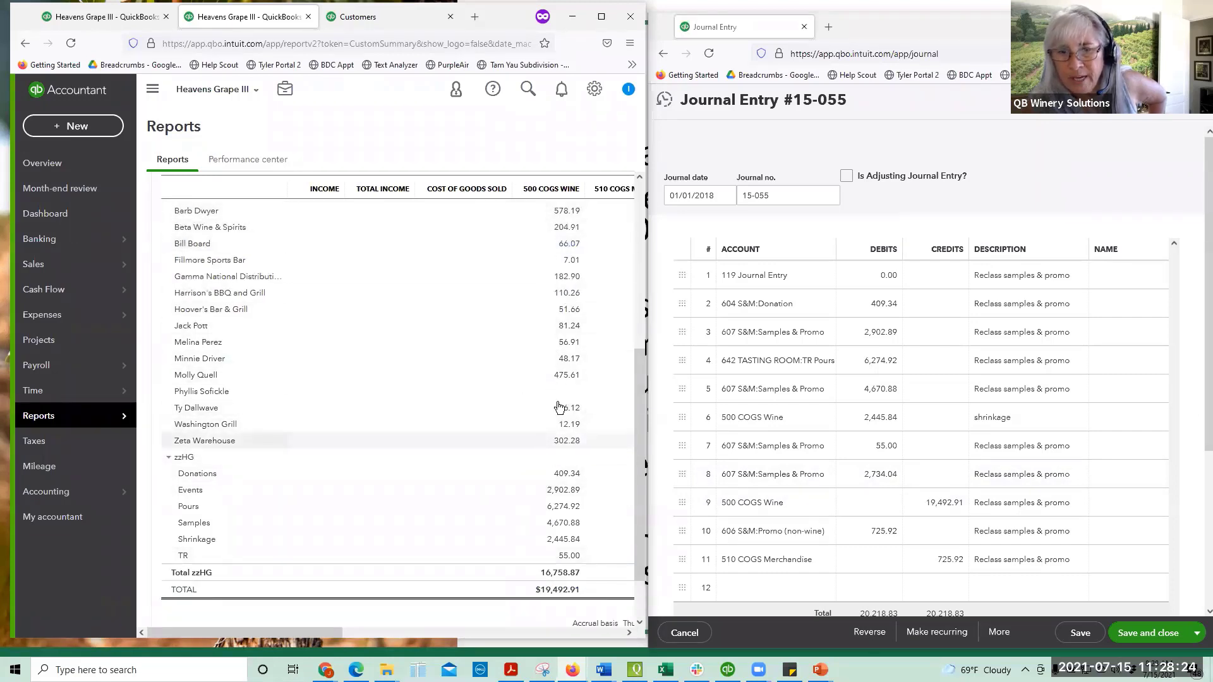
{"action": "scroll", "coordinate": [514, 455], "scroll_direction": "down", "scroll_amount": 2}
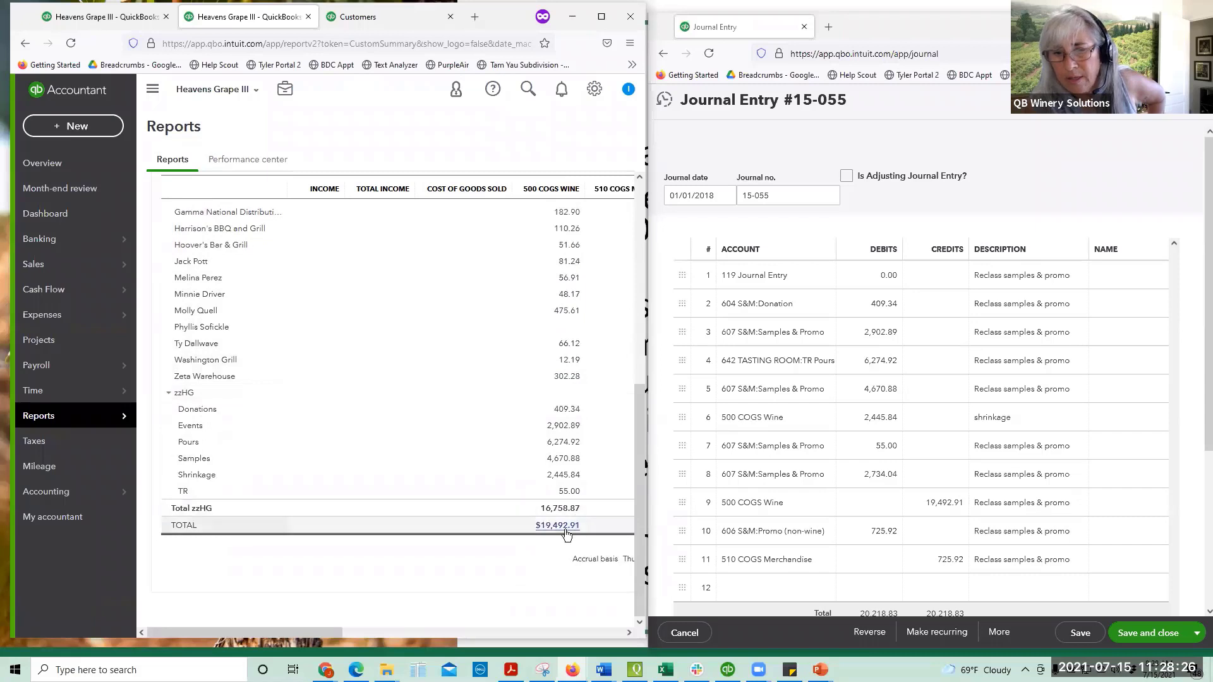
Step: Calculate journal line 8's debit as 19492.91-16758.87 and compare line 9's credit with the report's 500 COGS Wine total
{"action": "left_click", "coordinate": [850, 481]}
{"action": "key", "text": "BackSpace"}
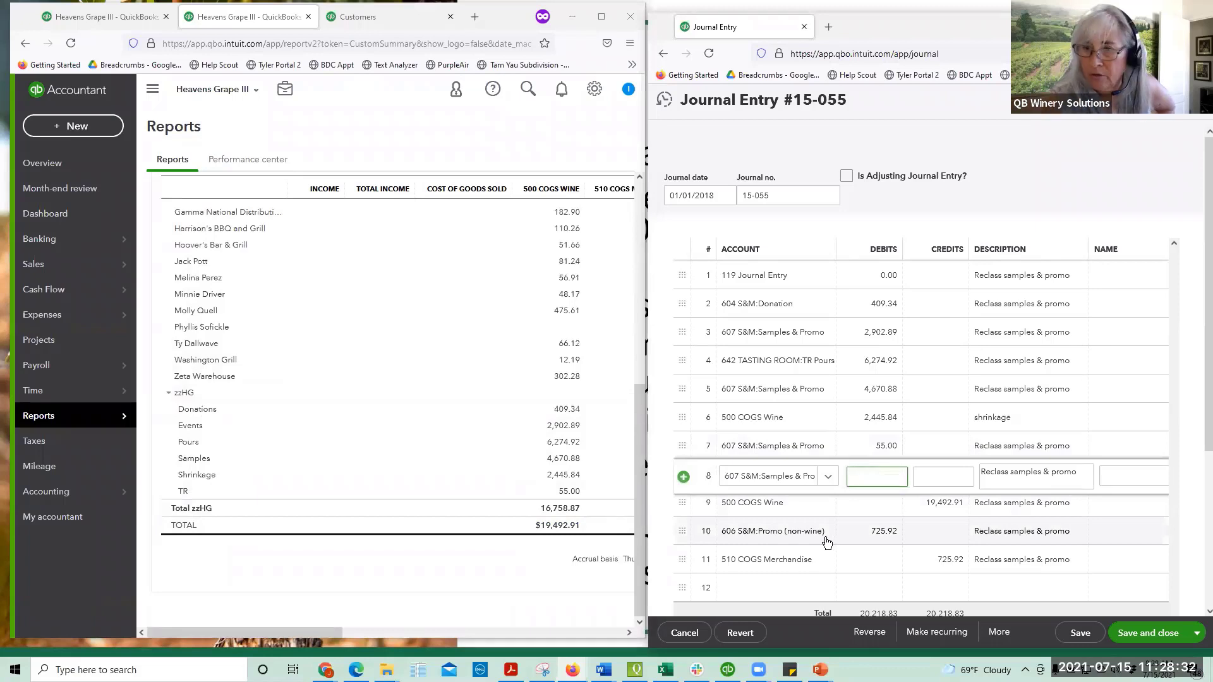
{"action": "type", "text": "19492.91"}
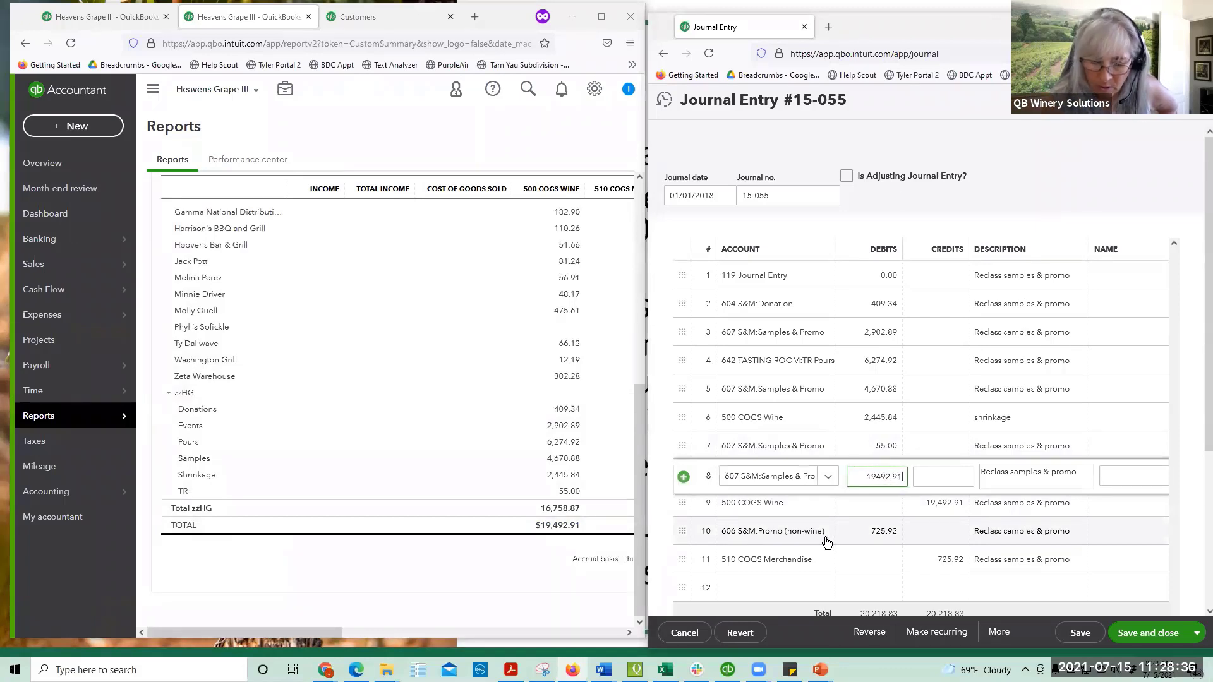
{"action": "type", "text": "-16"}
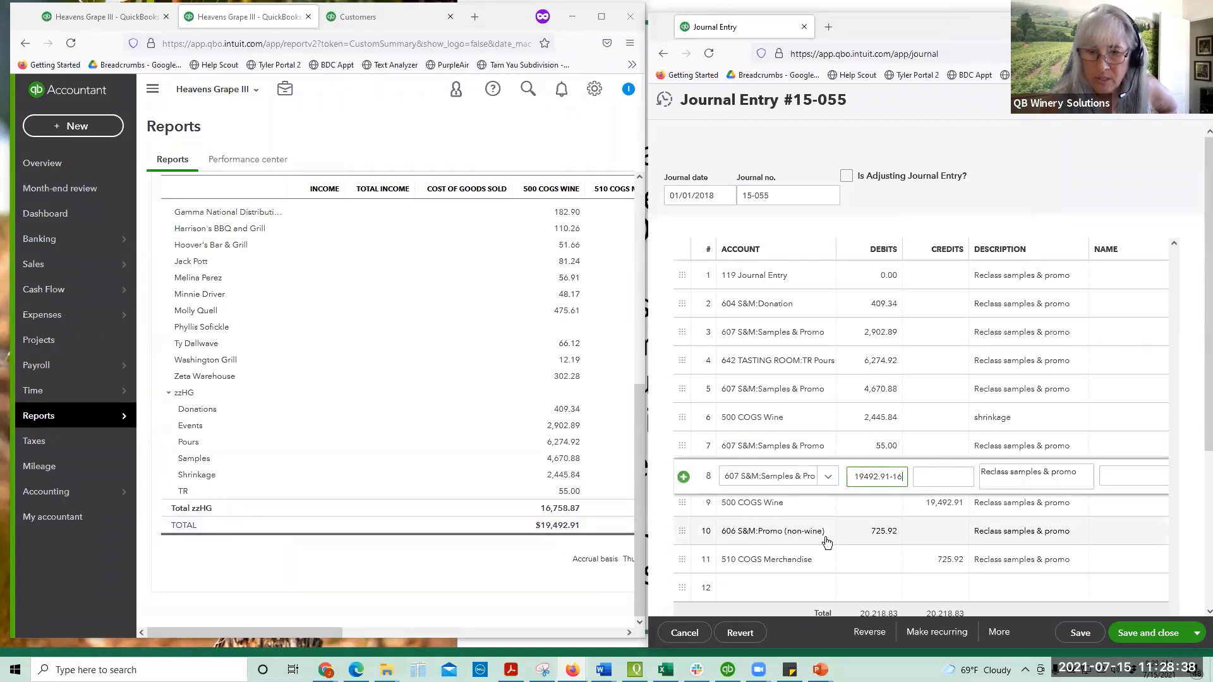
{"action": "type", "text": "758.87"}
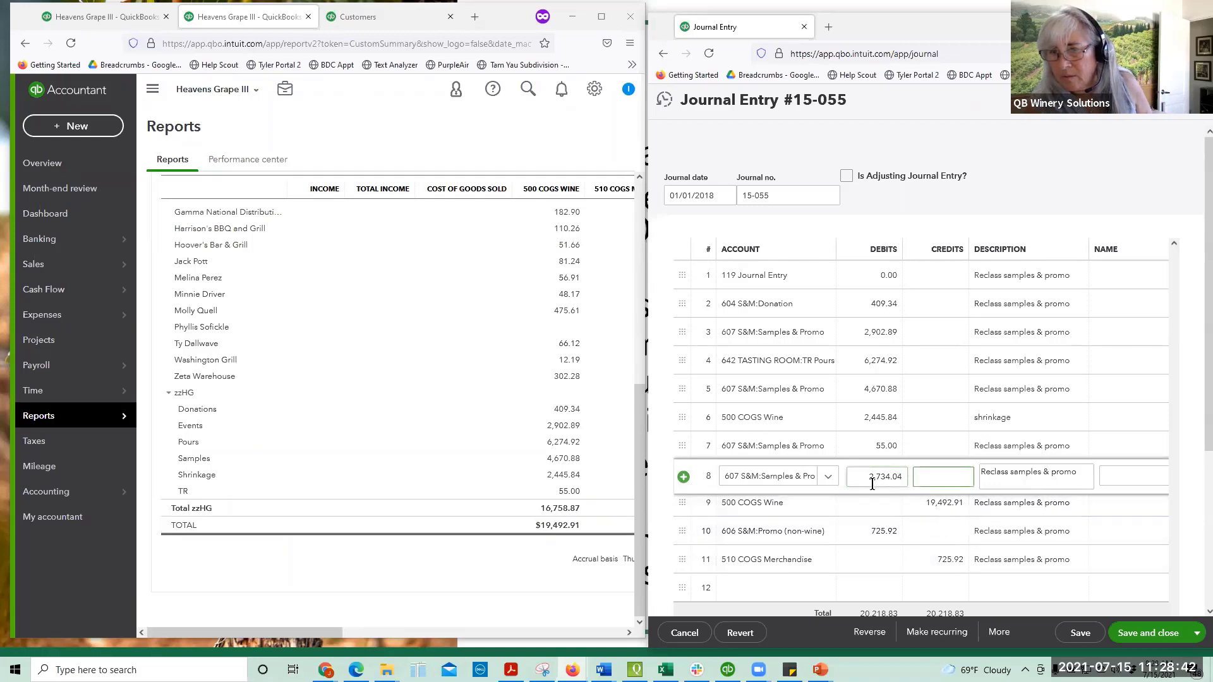
{"action": "left_click", "coordinate": [922, 506]}
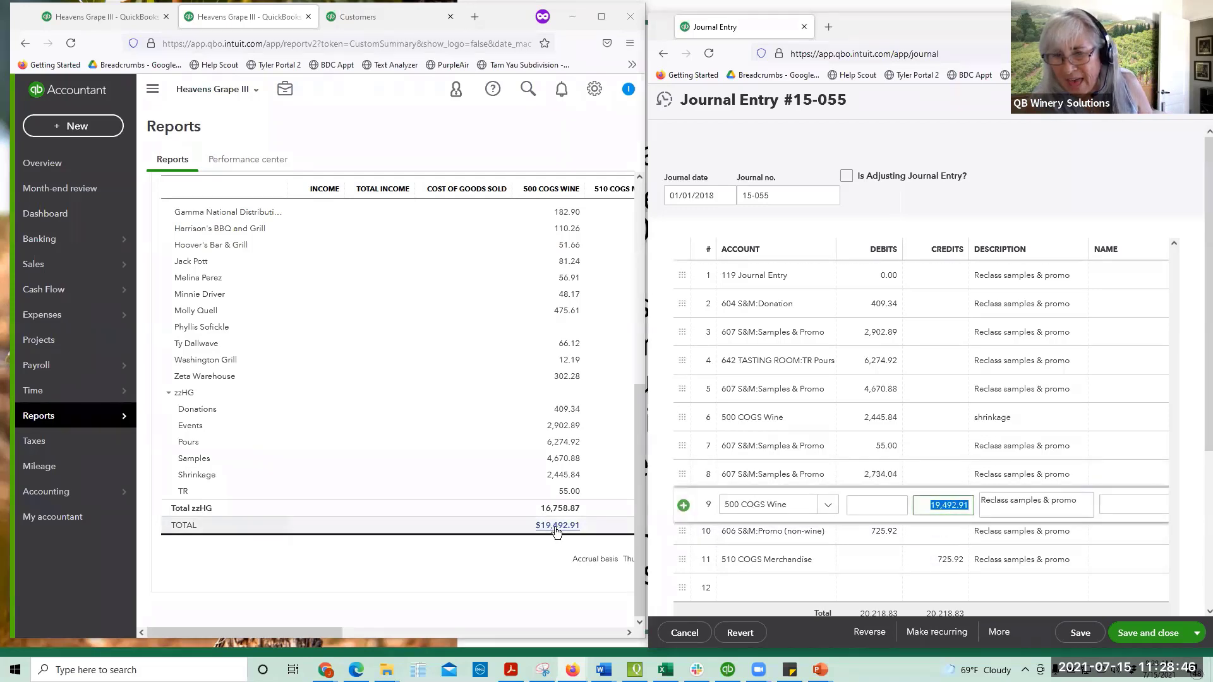
Step: Set the journal entry's date to 12/31/2017 and save the entry
{"action": "left_click", "coordinate": [725, 197]}
{"action": "left_click", "coordinate": [677, 266]}
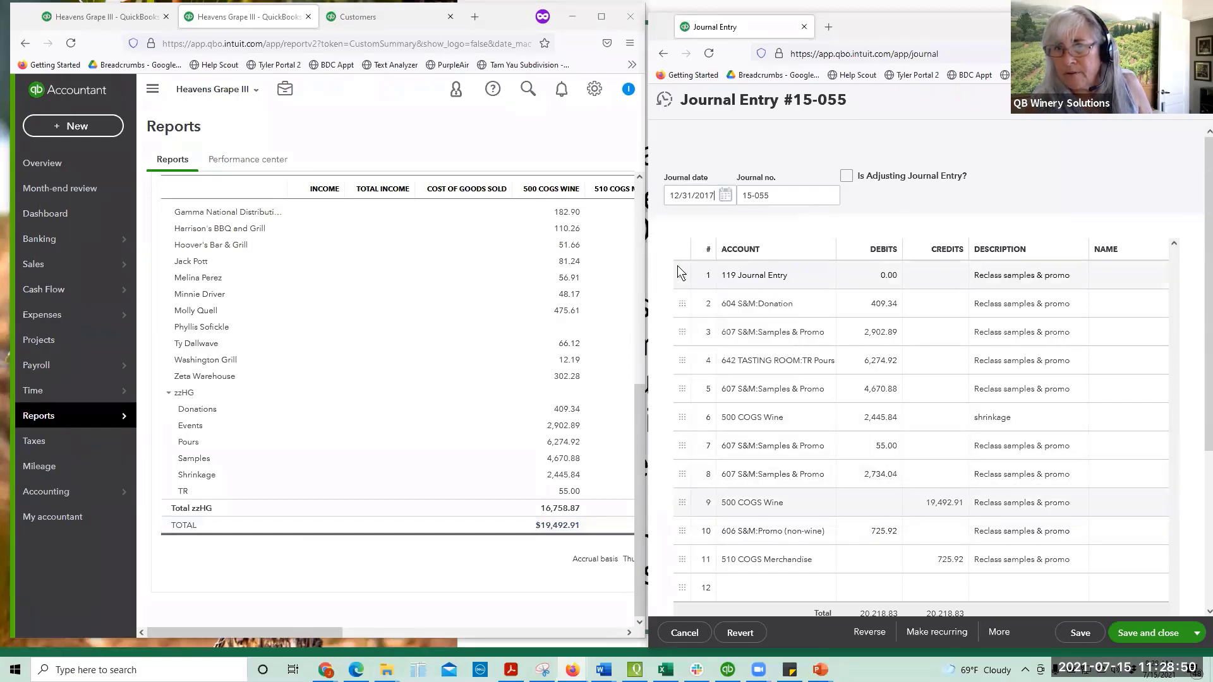
{"action": "left_click", "coordinate": [1093, 634]}
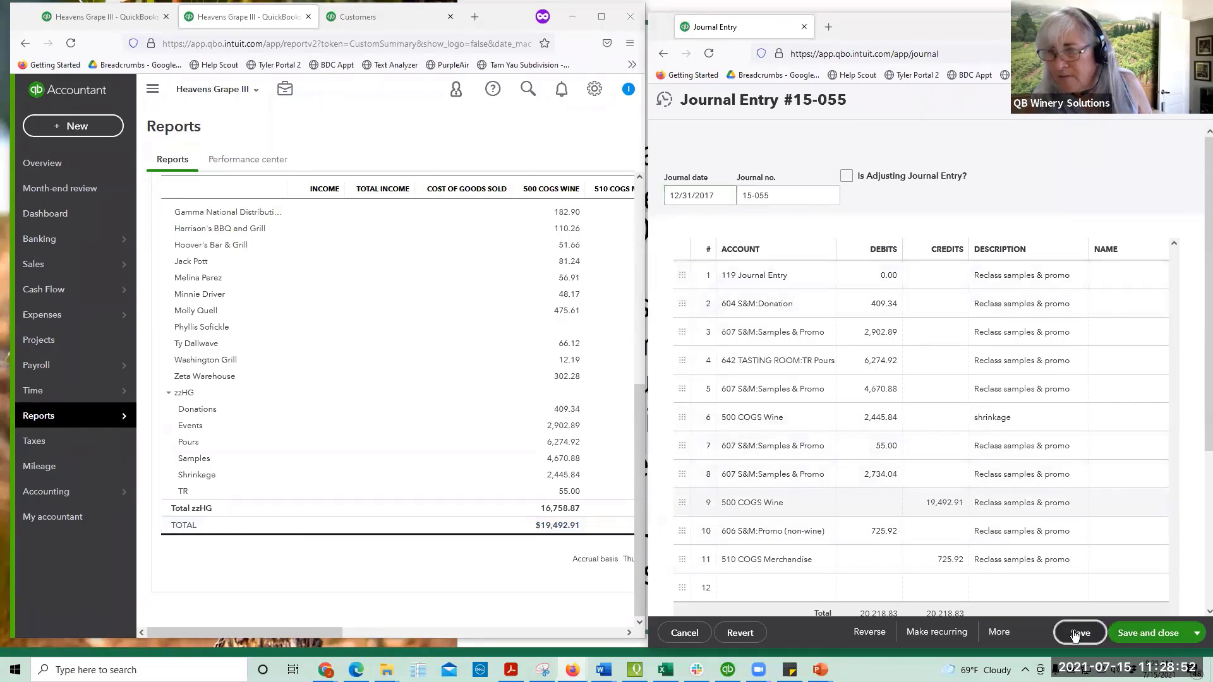
Step: Widen the depletions report and check its Not Specified row and cost of goods sold totals with the journal entry included
{"action": "left_click", "coordinate": [495, 558]}
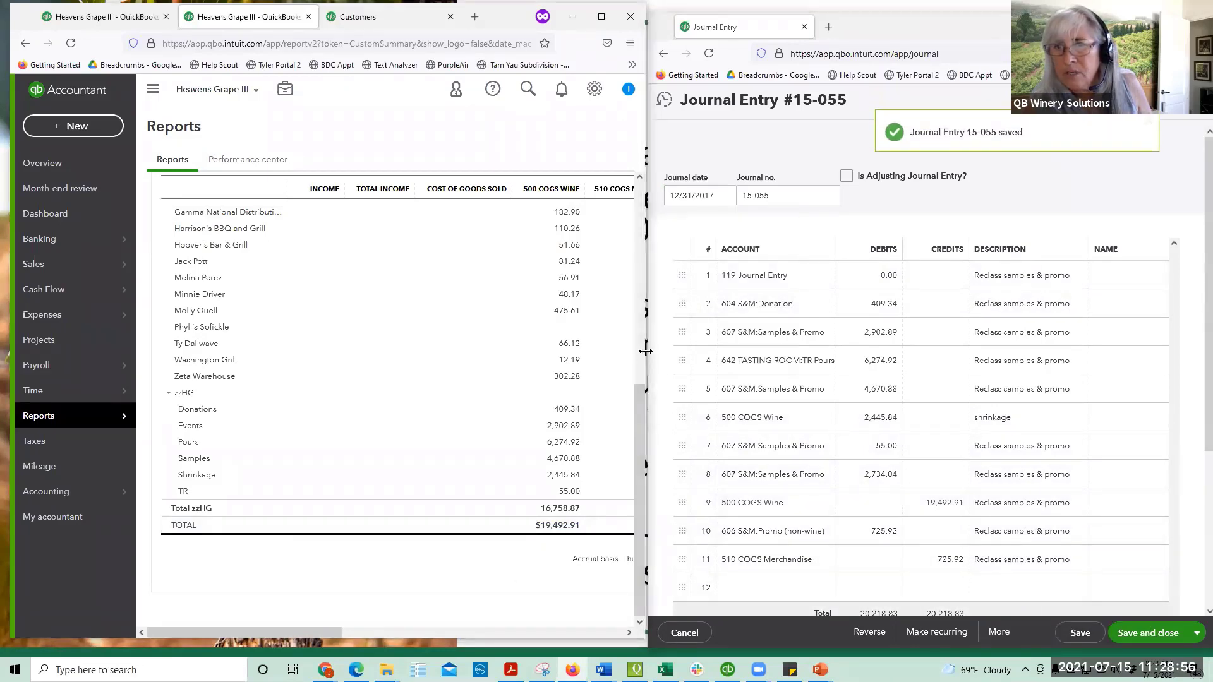
{"action": "left_click_drag", "start_coordinate": [645, 351], "coordinate": [985, 351]}
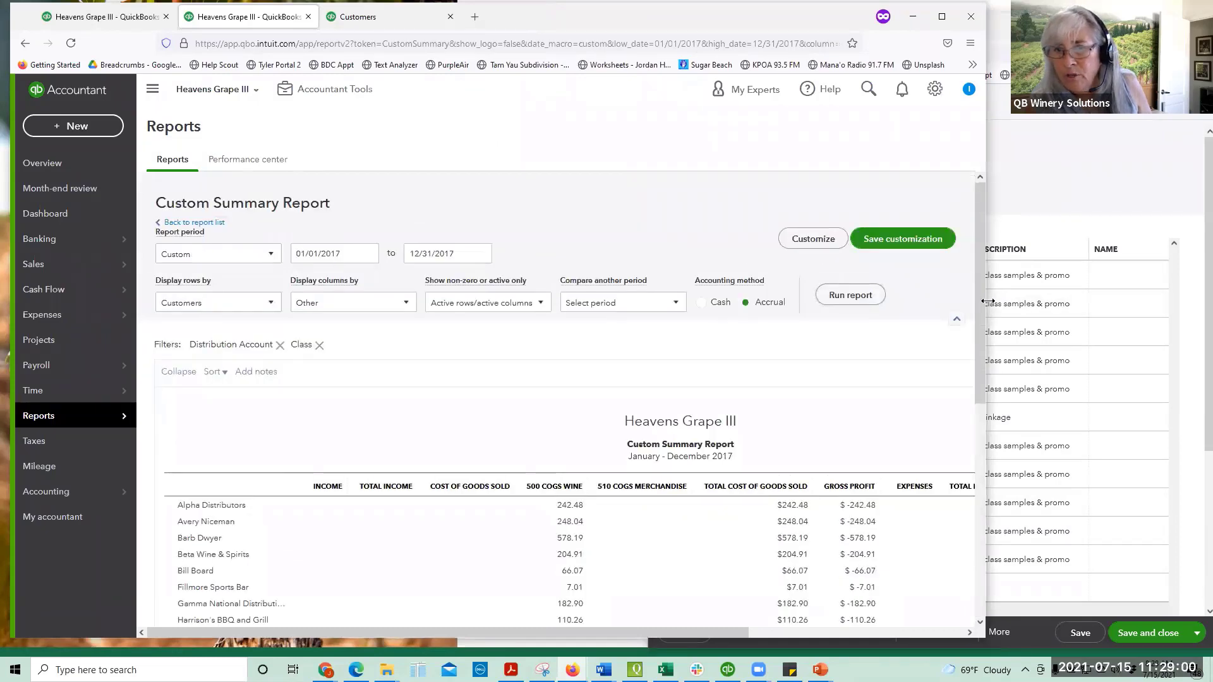
{"action": "left_click_drag", "start_coordinate": [987, 301], "coordinate": [852, 302]}
{"action": "scroll", "coordinate": [716, 494], "scroll_direction": "down", "scroll_amount": 6}
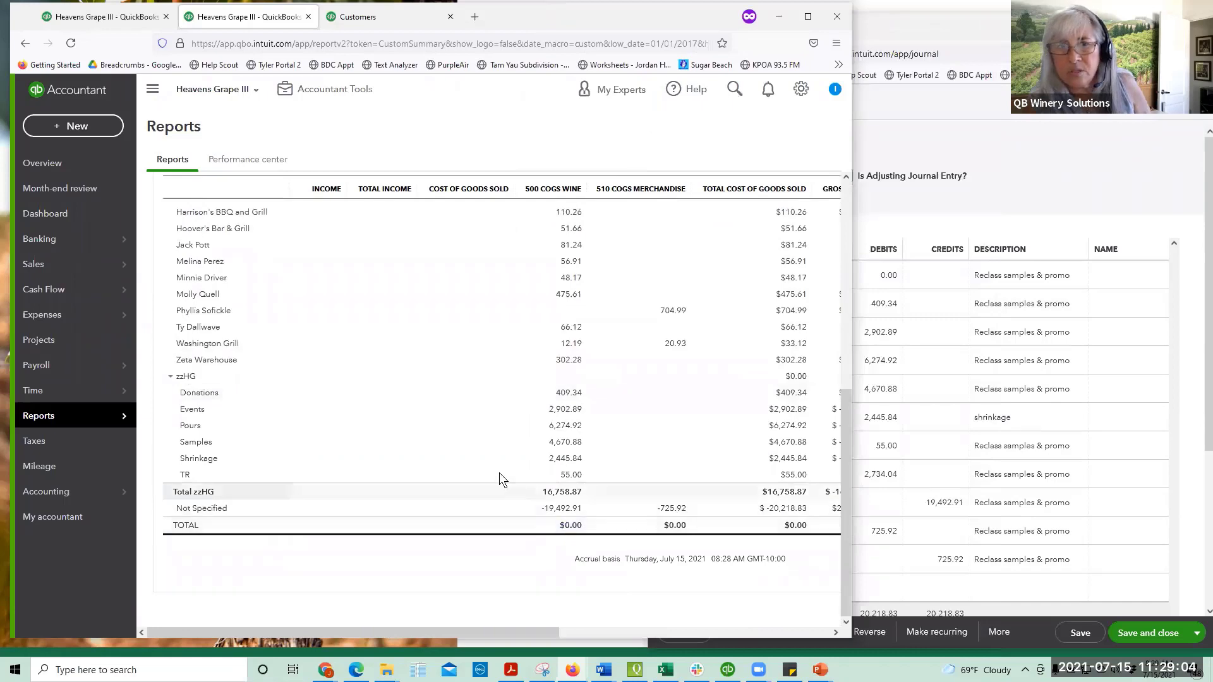
{"action": "scroll", "coordinate": [506, 468], "scroll_direction": "up", "scroll_amount": 6}
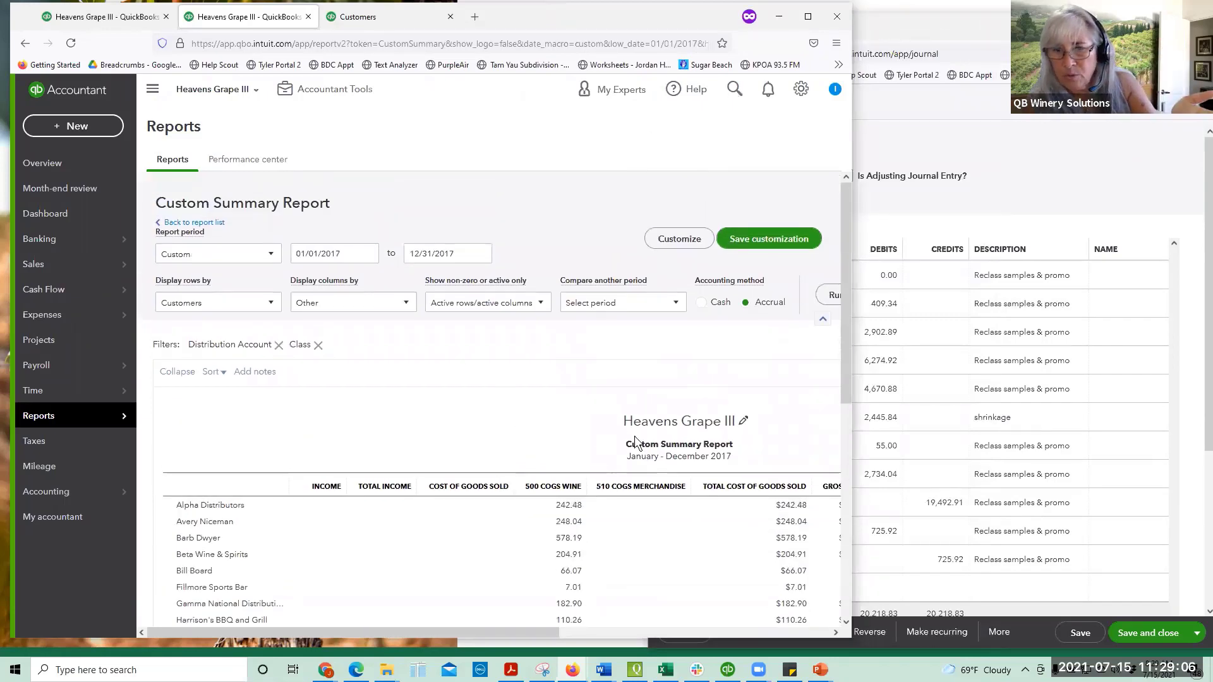
{"action": "scroll", "coordinate": [592, 439], "scroll_direction": "down", "scroll_amount": 6}
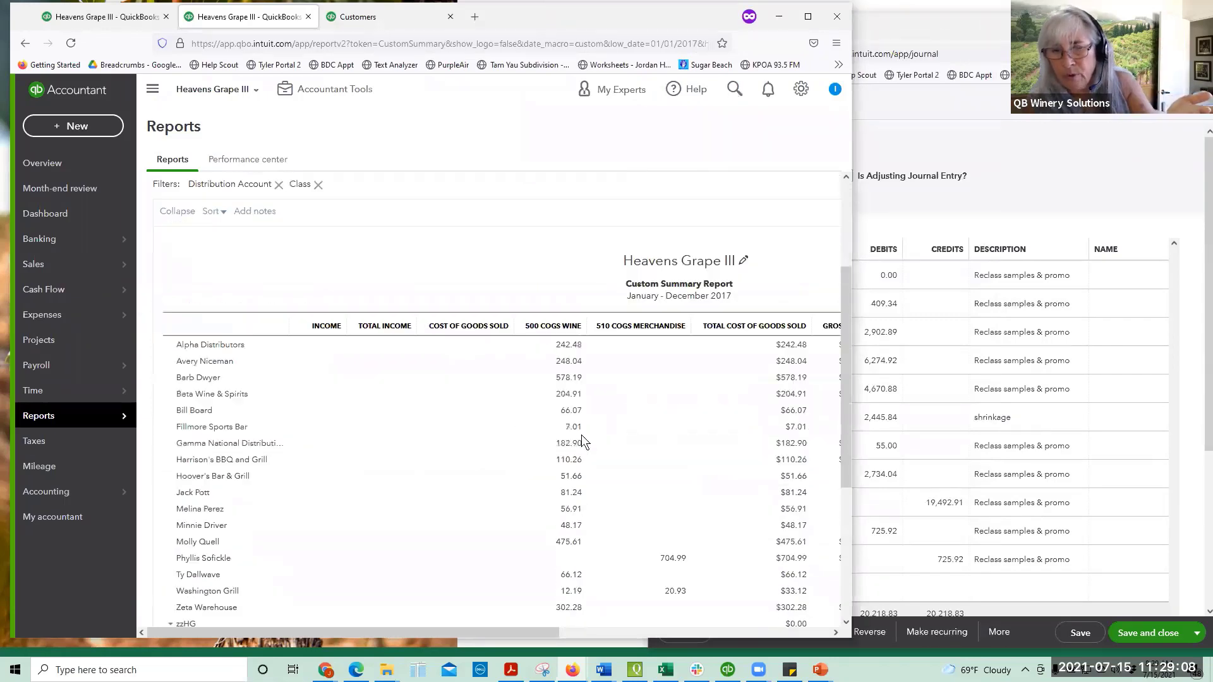
{"action": "scroll", "coordinate": [507, 362], "scroll_direction": "up", "scroll_amount": 6}
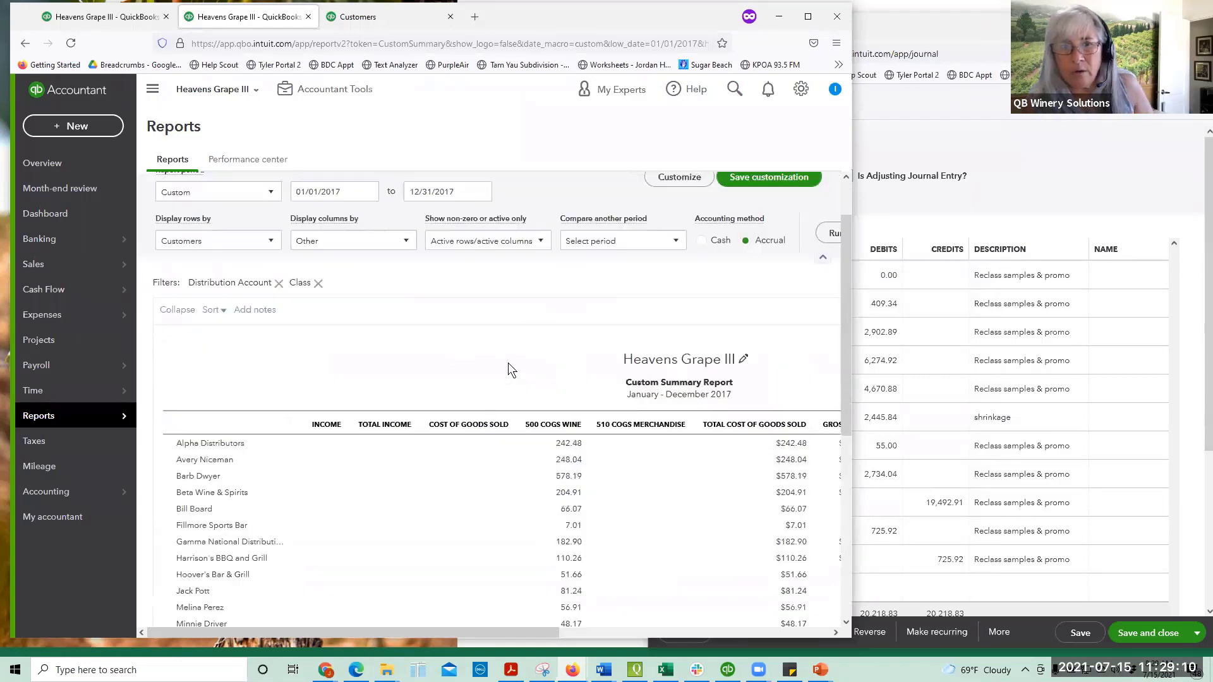
Step: Leave the depletions report and check the Depletions column's cost of goods sold in the Profit and Loss report by class
{"action": "left_click", "coordinate": [202, 222]}
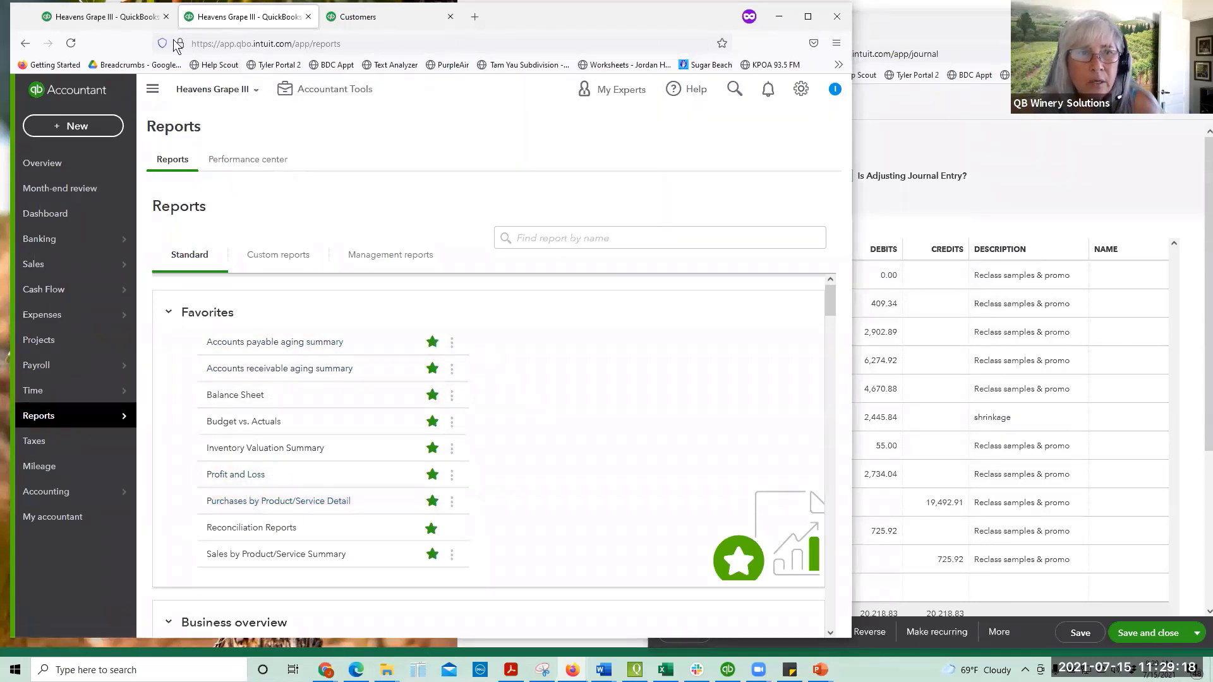
{"action": "left_click", "coordinate": [127, 17]}
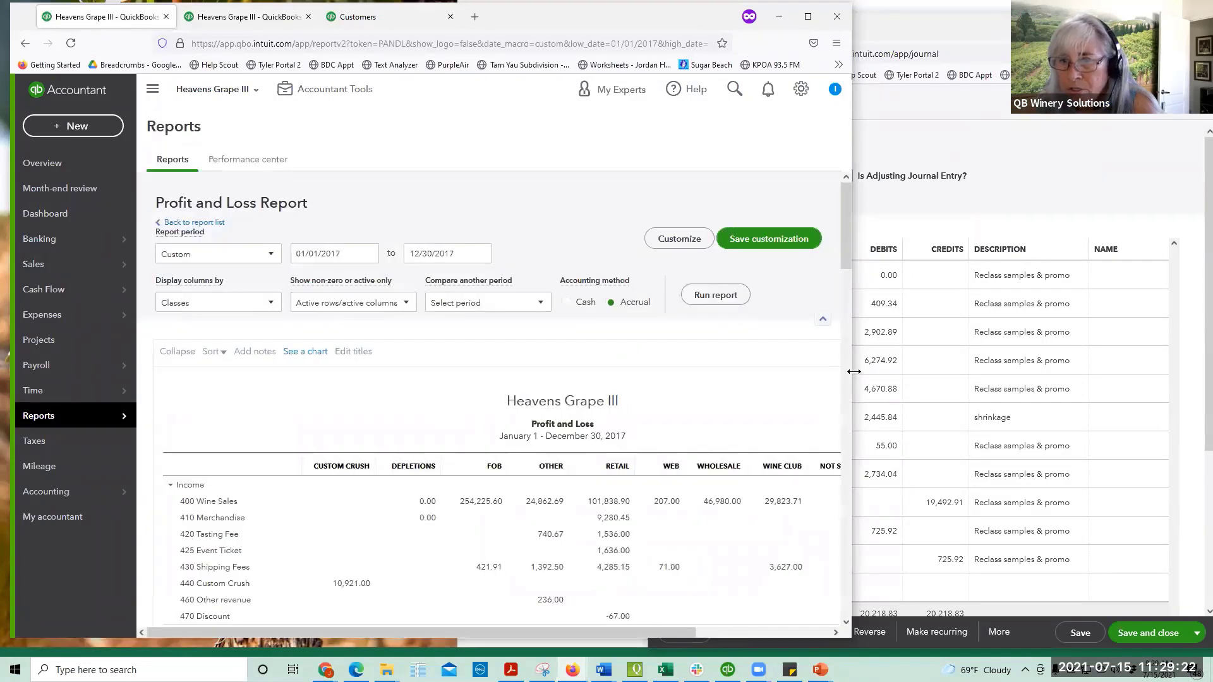
{"action": "left_click_drag", "start_coordinate": [851, 373], "coordinate": [1069, 373]}
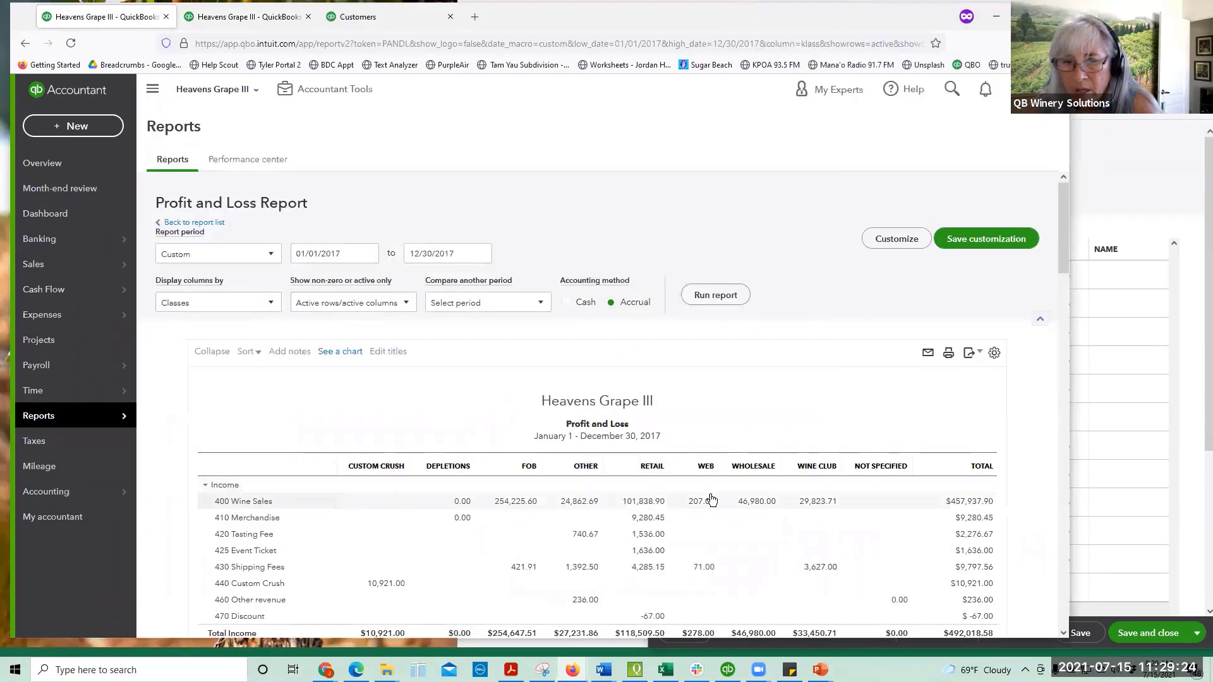
{"action": "scroll", "coordinate": [715, 493], "scroll_direction": "down", "scroll_amount": 3}
{"action": "scroll", "coordinate": [753, 486], "scroll_direction": "down", "scroll_amount": 2}
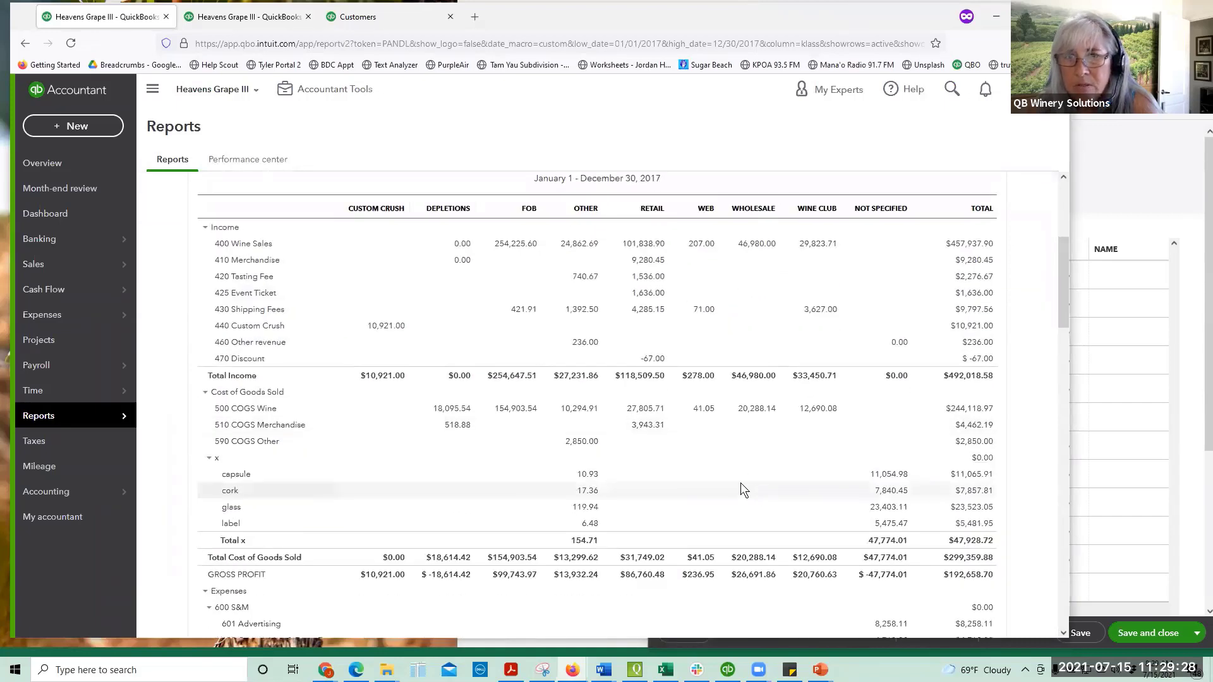
{"action": "scroll", "coordinate": [740, 483], "scroll_direction": "up", "scroll_amount": 5}
Step: Run the Profit and Loss report with the end date 12/31/2017 and review the Depletions column's cost of goods sold
{"action": "left_click", "coordinate": [480, 254]}
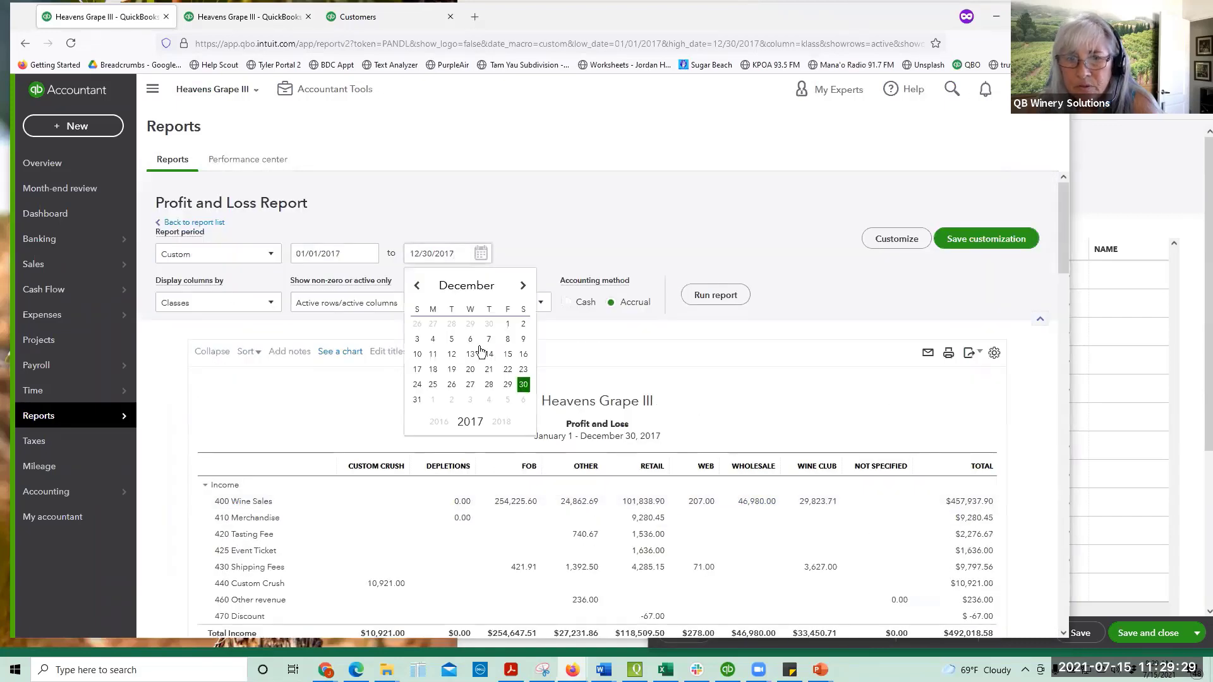
{"action": "left_click", "coordinate": [416, 399]}
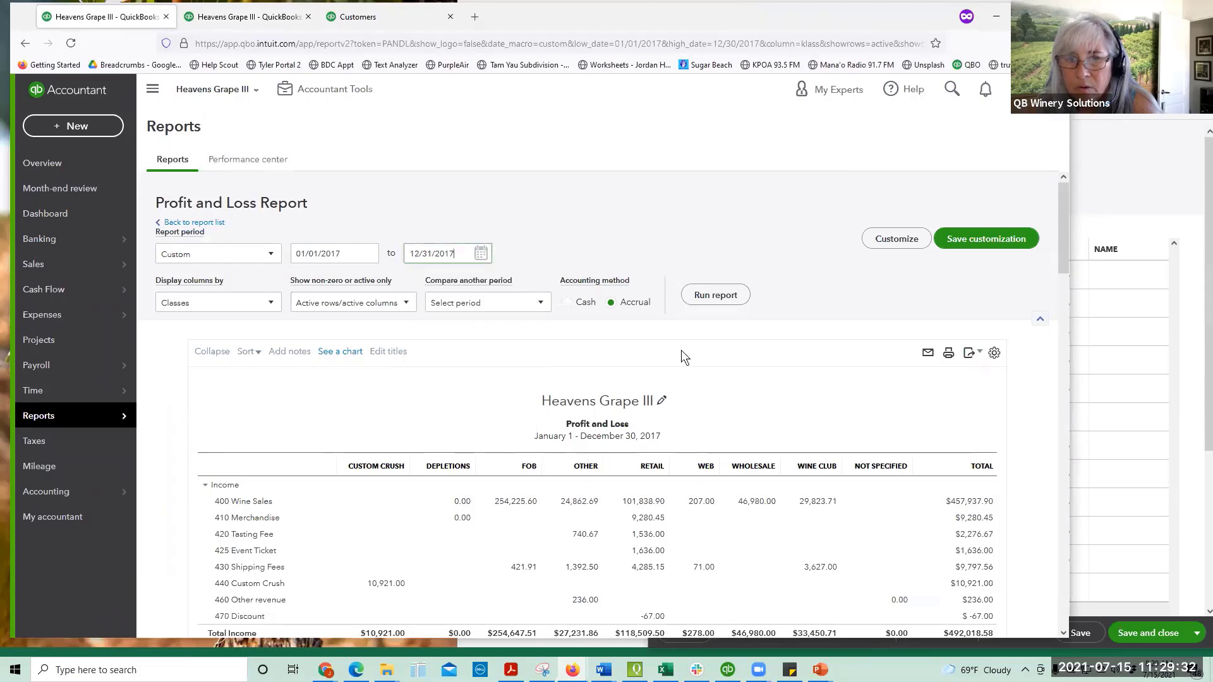
{"action": "scroll", "coordinate": [723, 411], "scroll_direction": "down", "scroll_amount": 3}
{"action": "scroll", "coordinate": [445, 616], "scroll_direction": "down", "scroll_amount": 1}
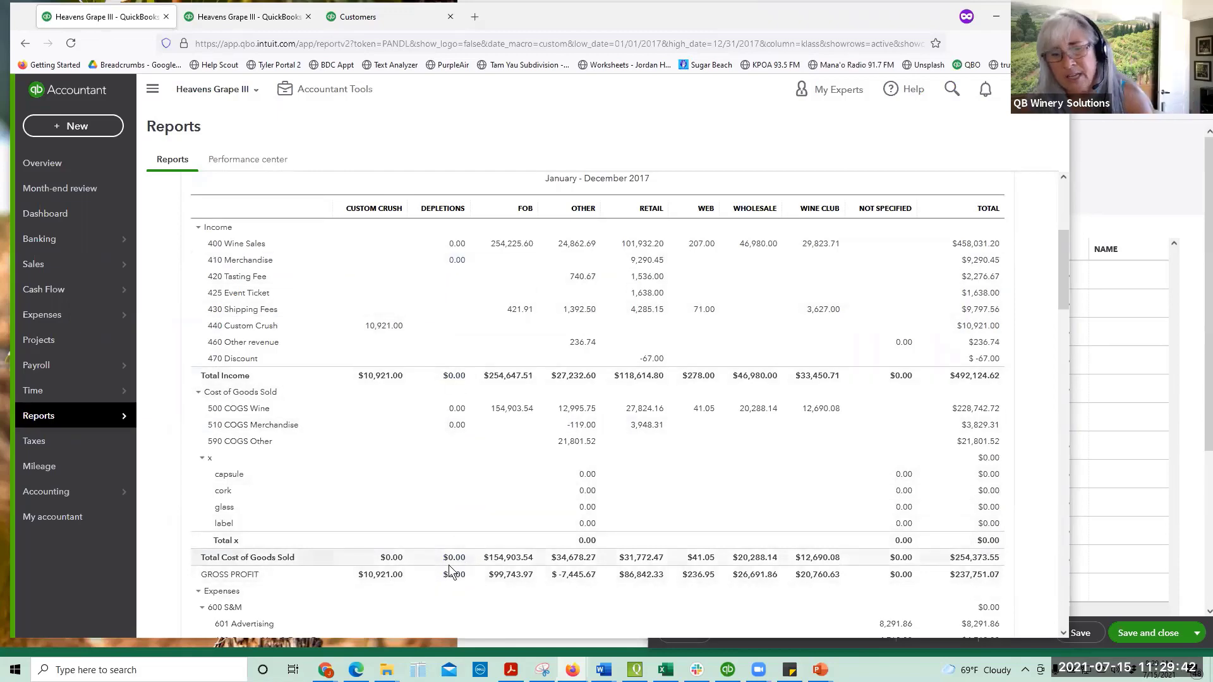
{"action": "scroll", "coordinate": [454, 562], "scroll_direction": "down", "scroll_amount": 5}
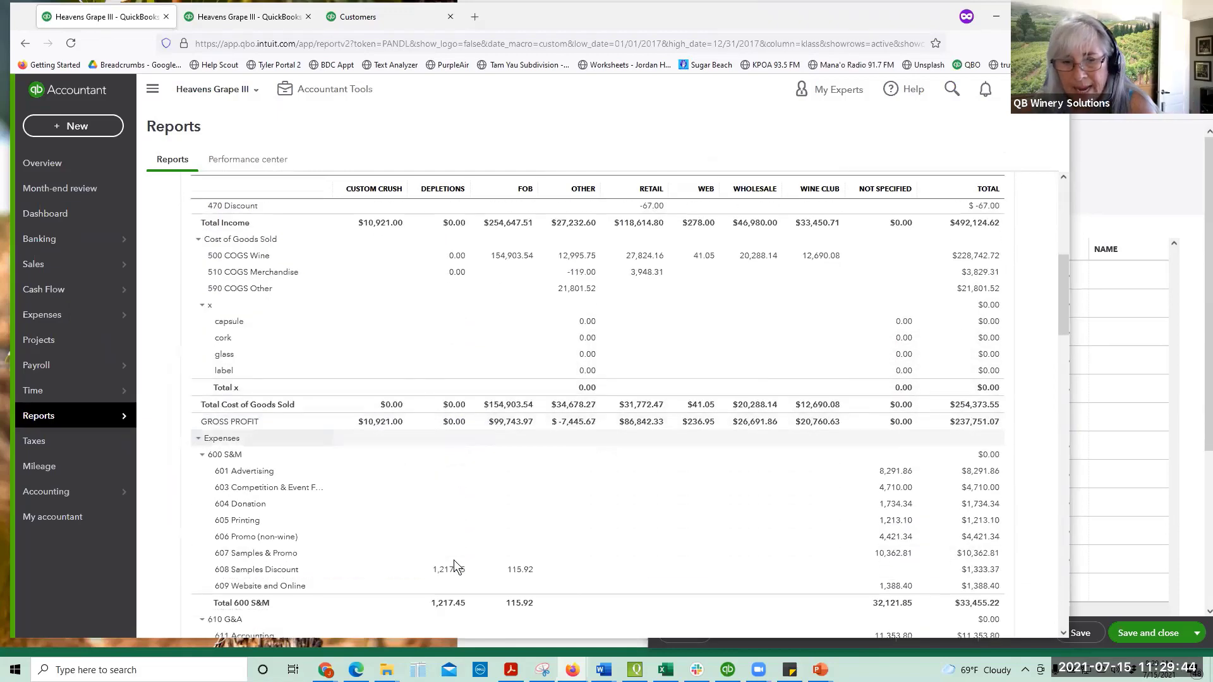
{"action": "scroll", "coordinate": [531, 451], "scroll_direction": "up", "scroll_amount": 9}
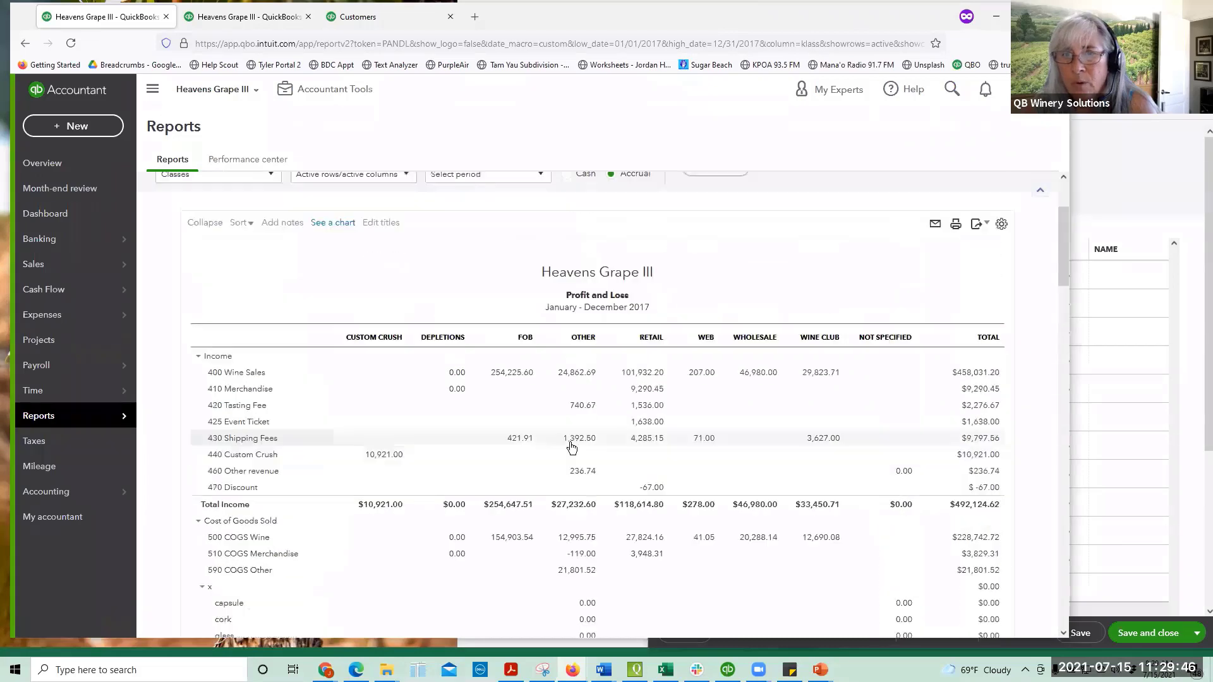
Step: Check how the Profit and Loss columns are displayed and examine the 600 S&M expenses, including 607 Samples & Promo
{"action": "left_click", "coordinate": [271, 304]}
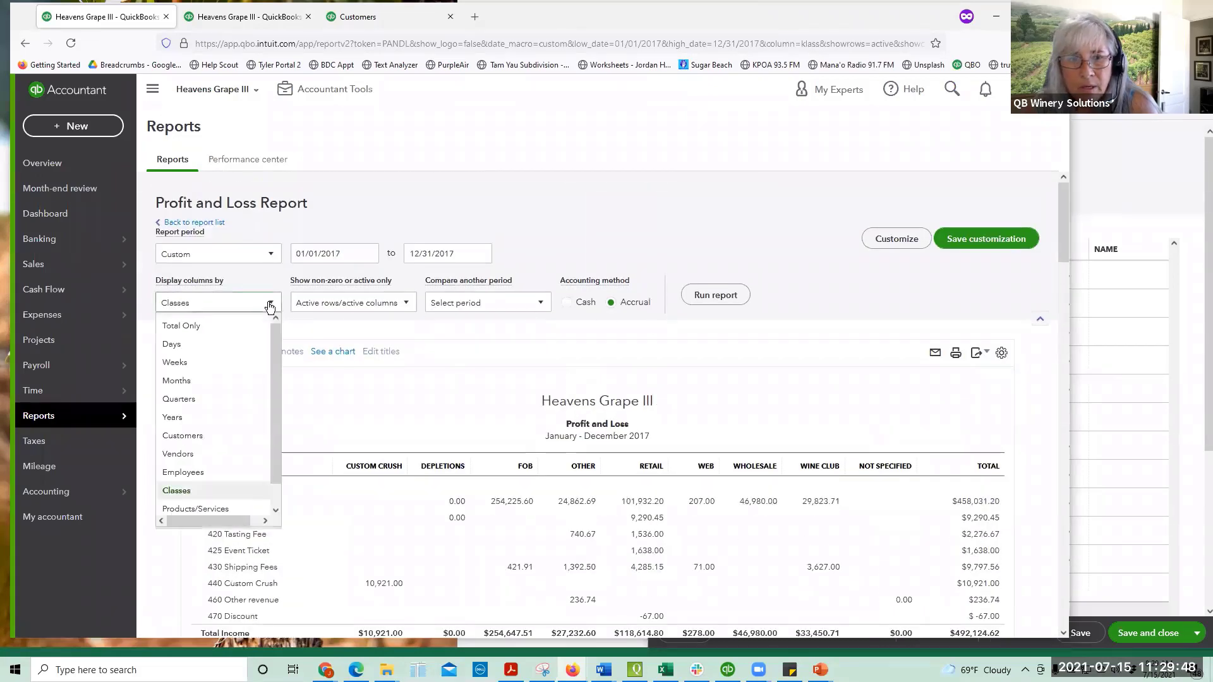
{"action": "left_click", "coordinate": [266, 300]}
{"action": "scroll", "coordinate": [697, 452], "scroll_direction": "down", "scroll_amount": 5}
{"action": "scroll", "coordinate": [698, 453], "scroll_direction": "down", "scroll_amount": 2}
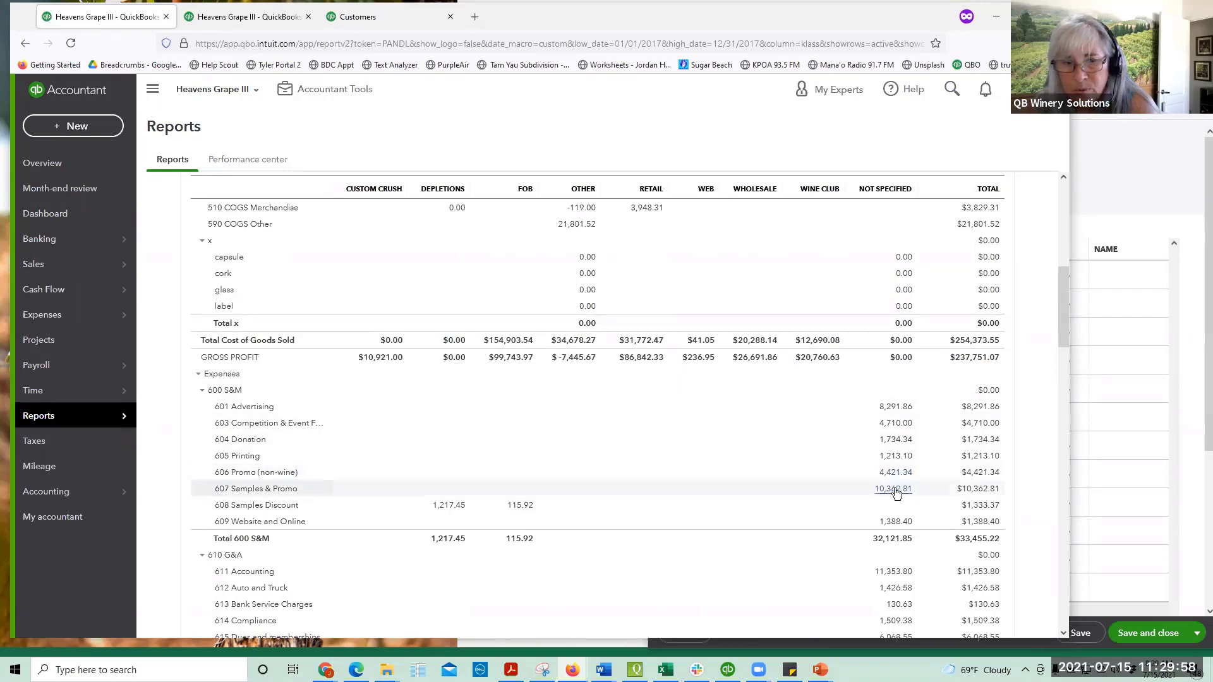
{"action": "scroll", "coordinate": [896, 493], "scroll_direction": "up", "scroll_amount": 2}
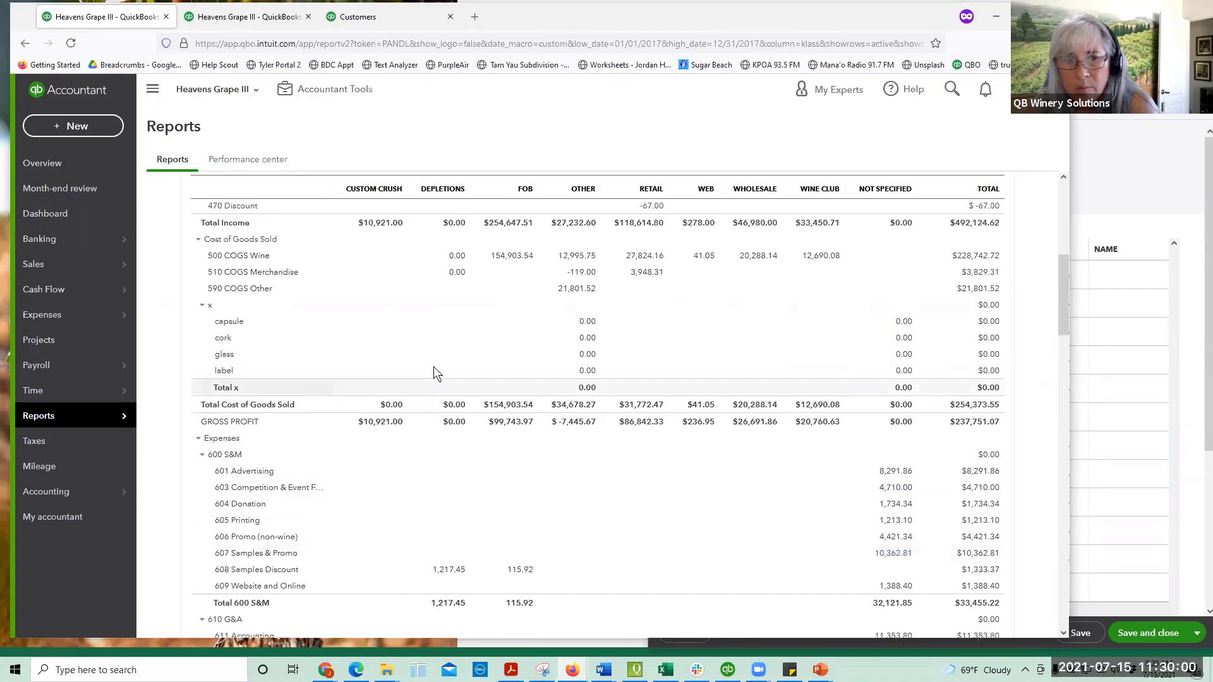
Step: Collapse the x group under Cost of Goods Sold and review the Not Specified expense accounts, including 640 Tasting Room
{"action": "left_click", "coordinate": [202, 304]}
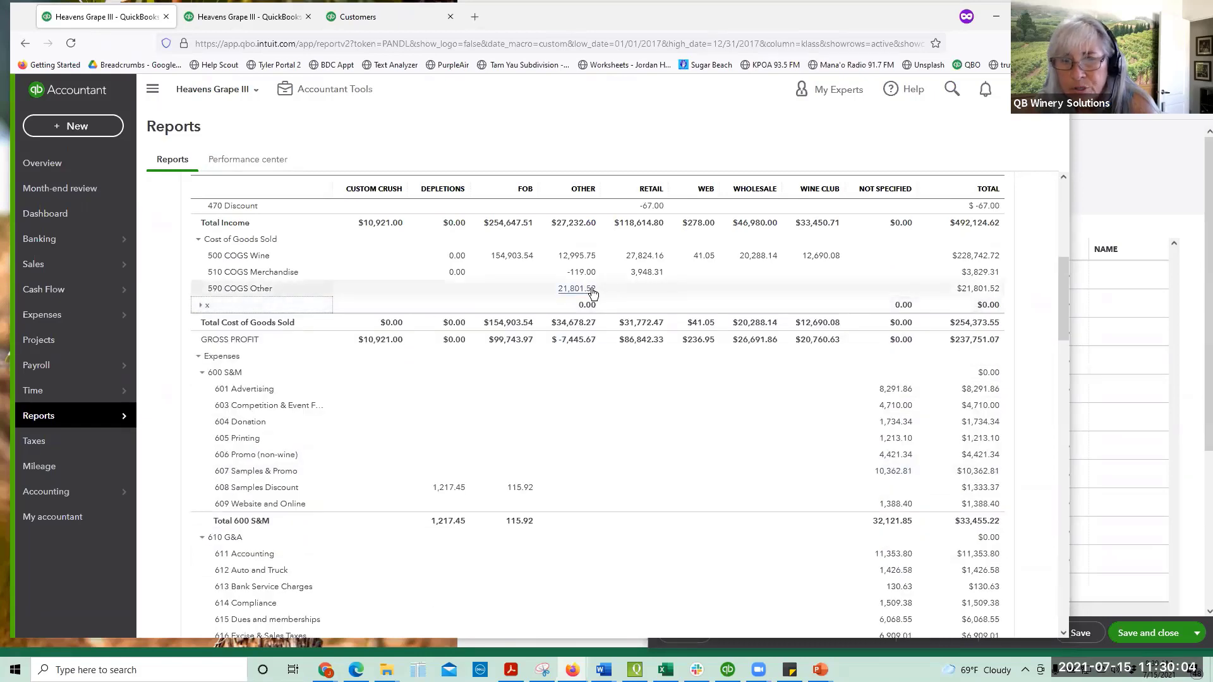
{"action": "scroll", "coordinate": [807, 504], "scroll_direction": "down", "scroll_amount": 2}
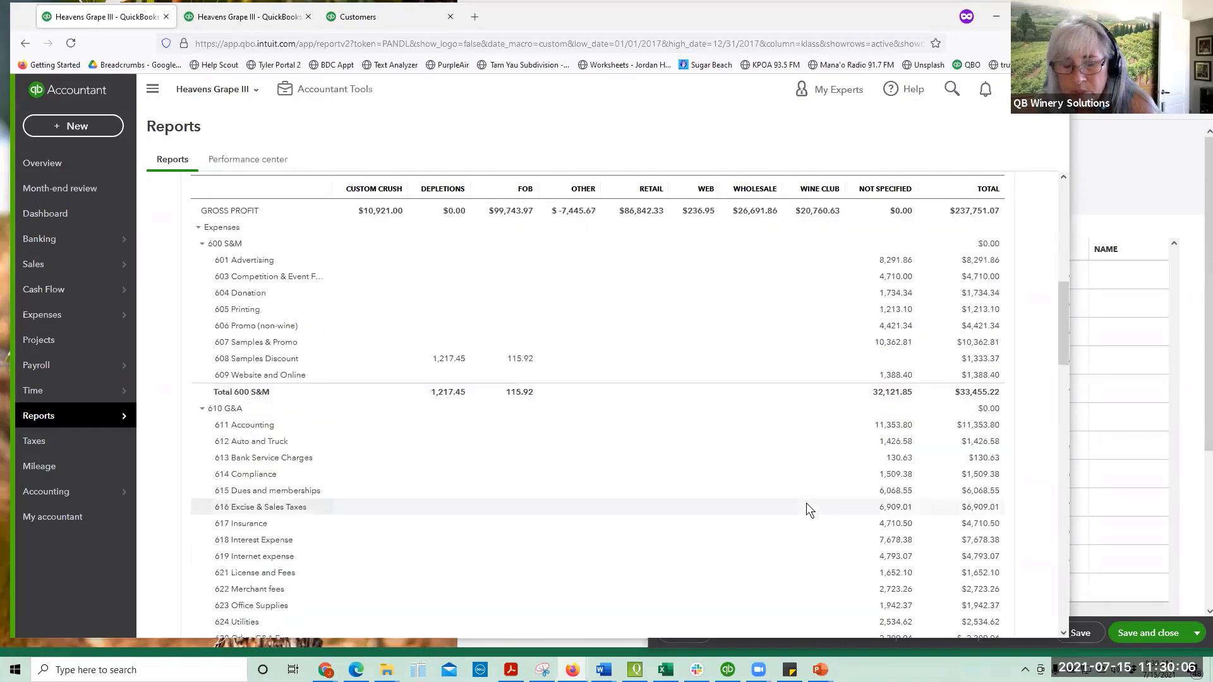
{"action": "scroll", "coordinate": [801, 499], "scroll_direction": "up", "scroll_amount": 1}
{"action": "scroll", "coordinate": [801, 500], "scroll_direction": "down", "scroll_amount": 2}
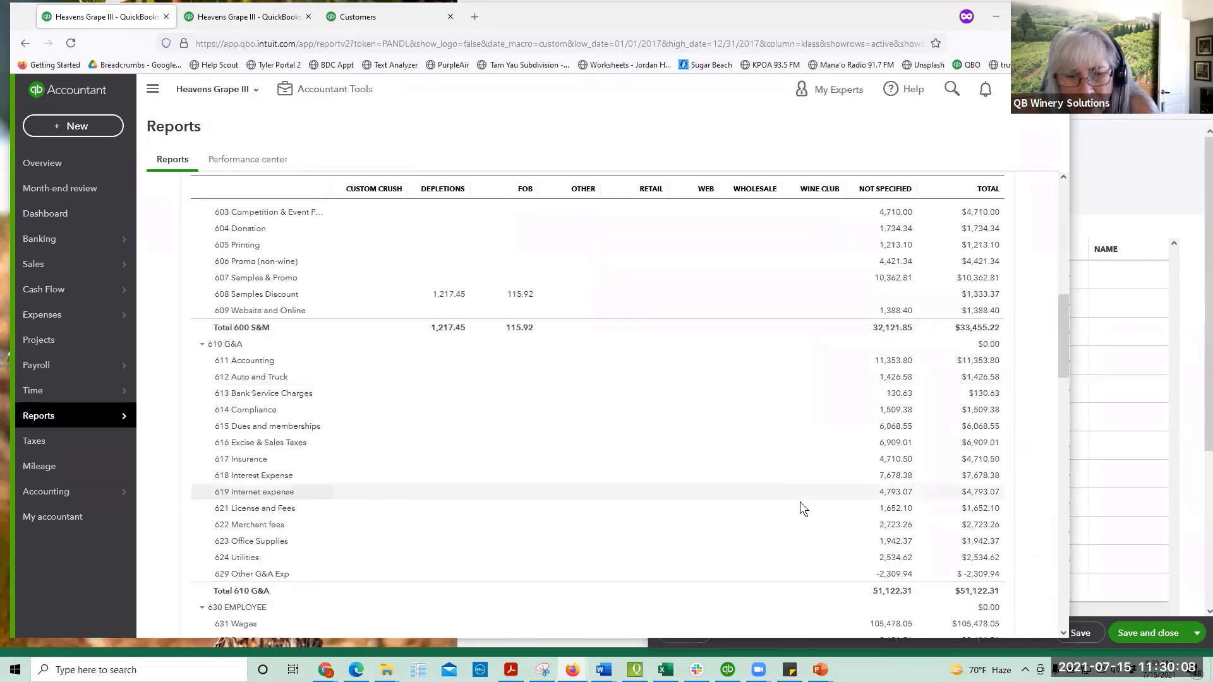
{"action": "scroll", "coordinate": [801, 500], "scroll_direction": "down", "scroll_amount": 3}
{"action": "scroll", "coordinate": [799, 504], "scroll_direction": "down", "scroll_amount": 3}
{"action": "scroll", "coordinate": [798, 505], "scroll_direction": "down", "scroll_amount": 3}
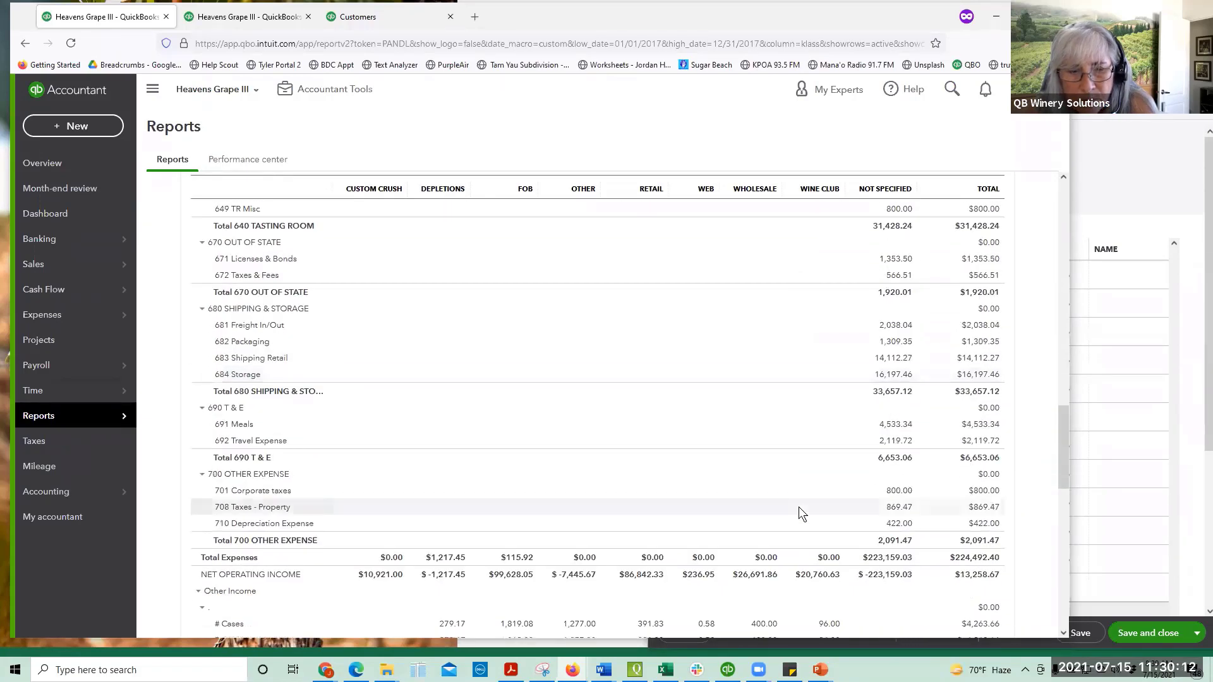
{"action": "scroll", "coordinate": [798, 507], "scroll_direction": "up", "scroll_amount": 3}
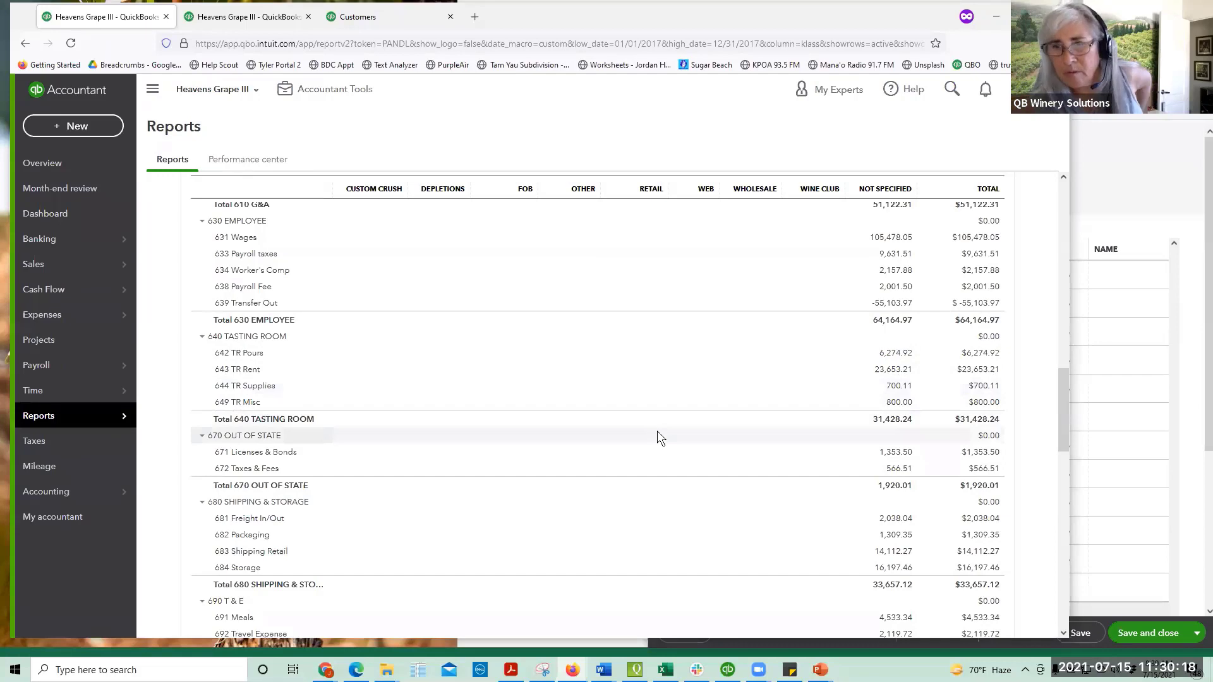
Step: Review the 2017 Profit and Loss by class from the 600 S&M expenses back to the Depletions column's income and cost of goods sold
{"action": "scroll", "coordinate": [657, 431], "scroll_direction": "up", "scroll_amount": 4}
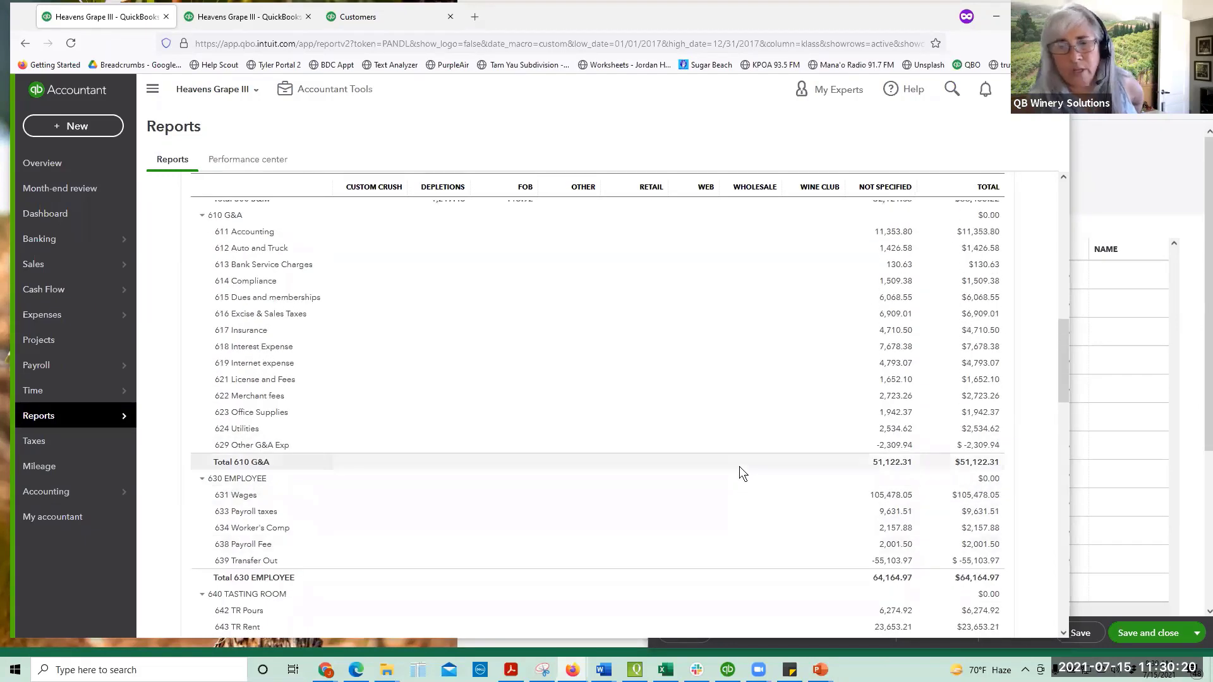
{"action": "scroll", "coordinate": [739, 466], "scroll_direction": "up", "scroll_amount": 5}
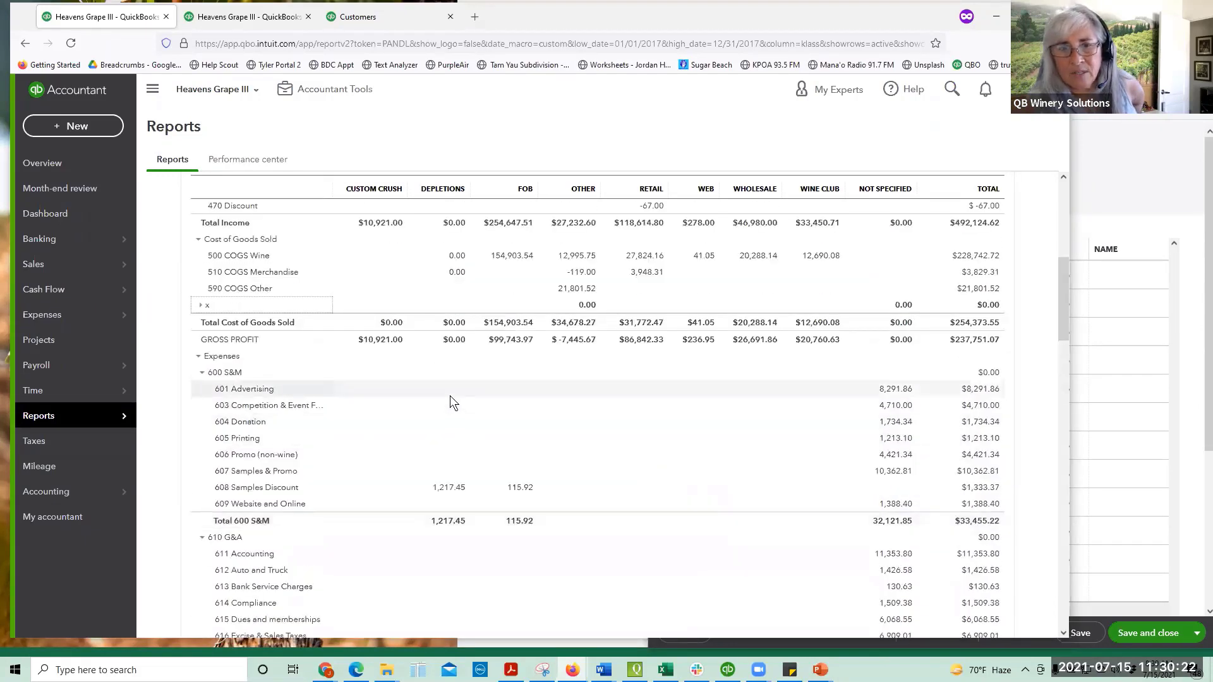
{"action": "scroll", "coordinate": [449, 396], "scroll_direction": "up", "scroll_amount": 2}
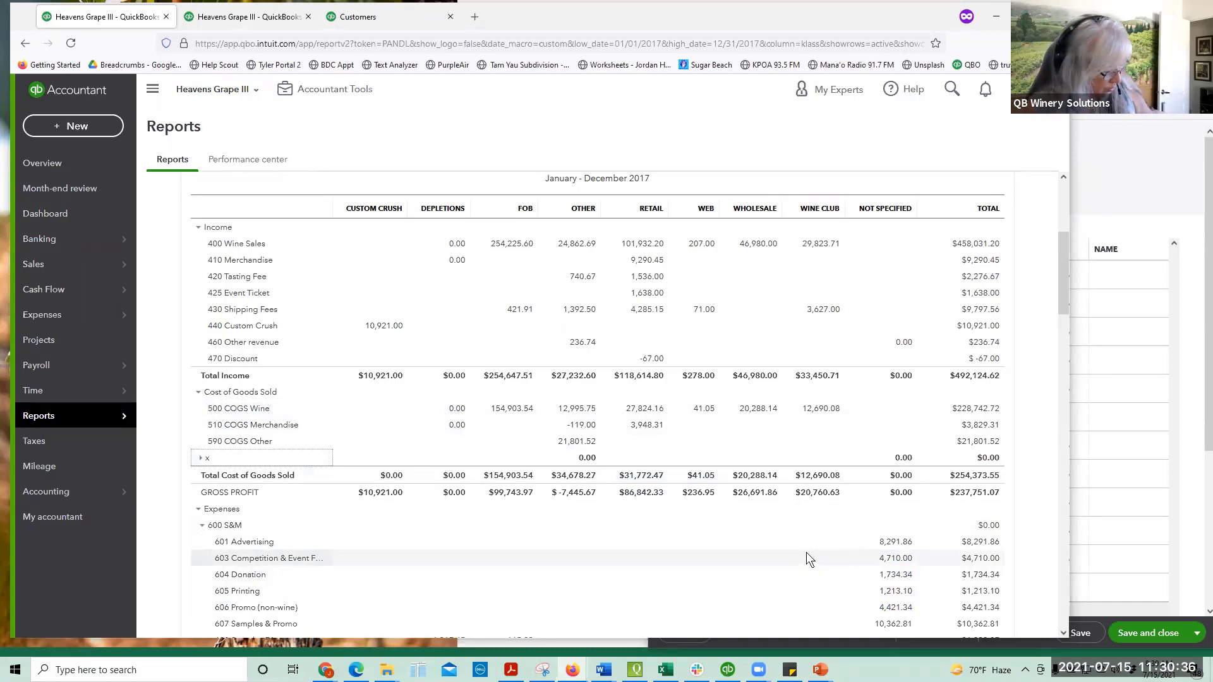
{"action": "scroll", "coordinate": [802, 549], "scroll_direction": "down", "scroll_amount": 3}
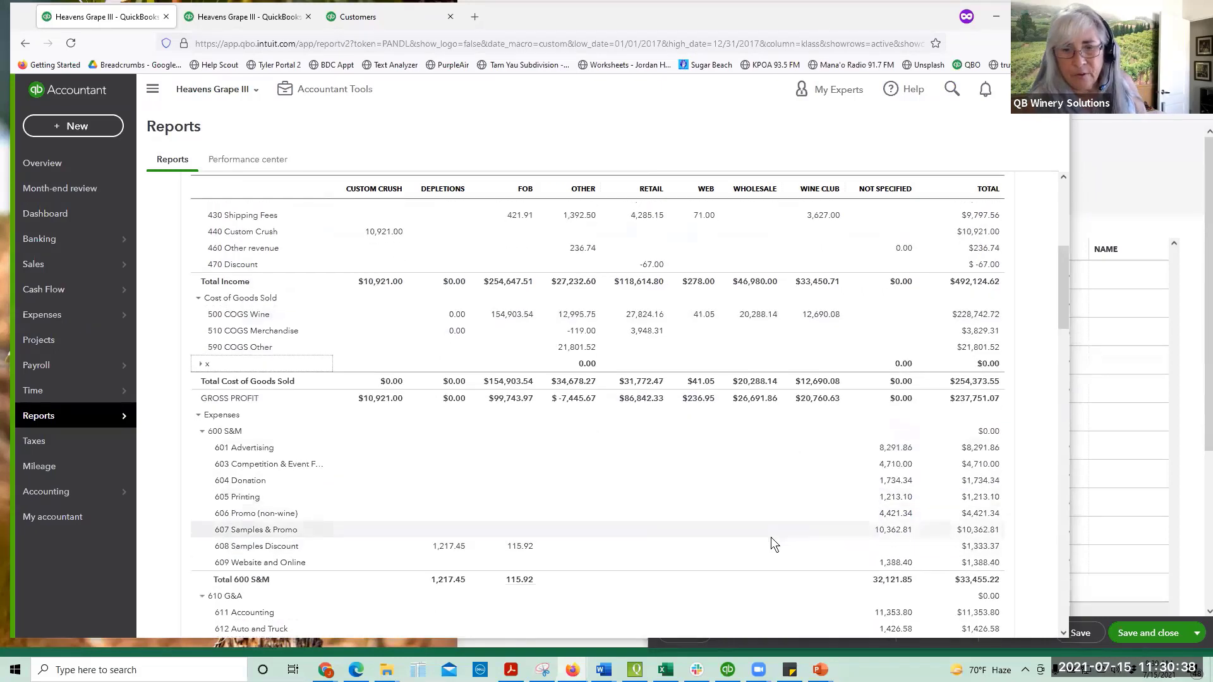
{"action": "scroll", "coordinate": [771, 537], "scroll_direction": "up", "scroll_amount": 7}
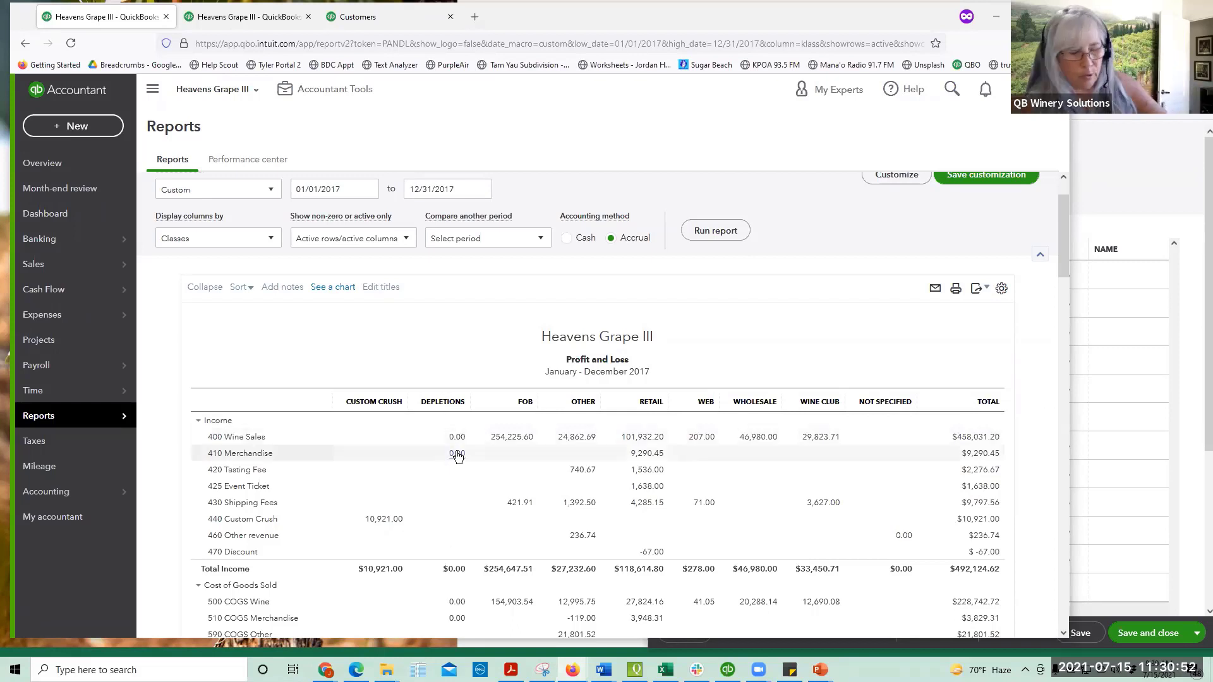
{"action": "scroll", "coordinate": [456, 452], "scroll_direction": "down", "scroll_amount": 1}
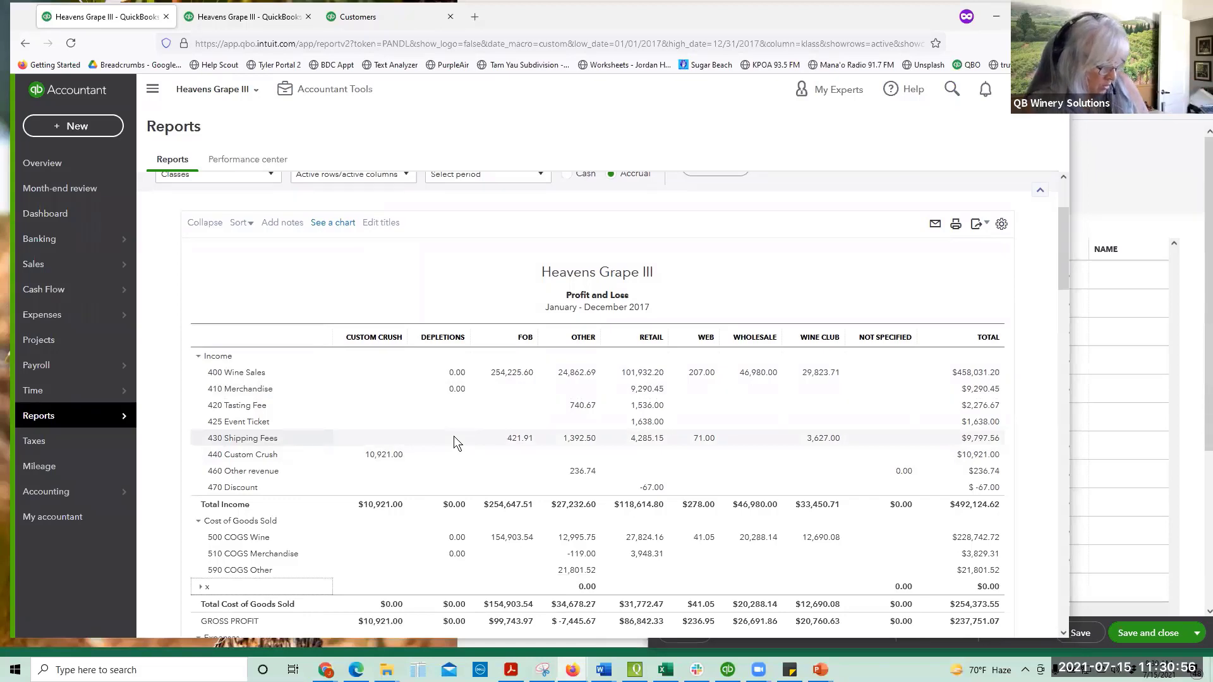
Step: Switch to the Customers list and examine the depletion sub-customers under zzHG, such as Bottle Runs, Donations, Pours and Samples
{"action": "left_click", "coordinate": [393, 15]}
{"action": "scroll", "coordinate": [361, 446], "scroll_direction": "down", "scroll_amount": 4}
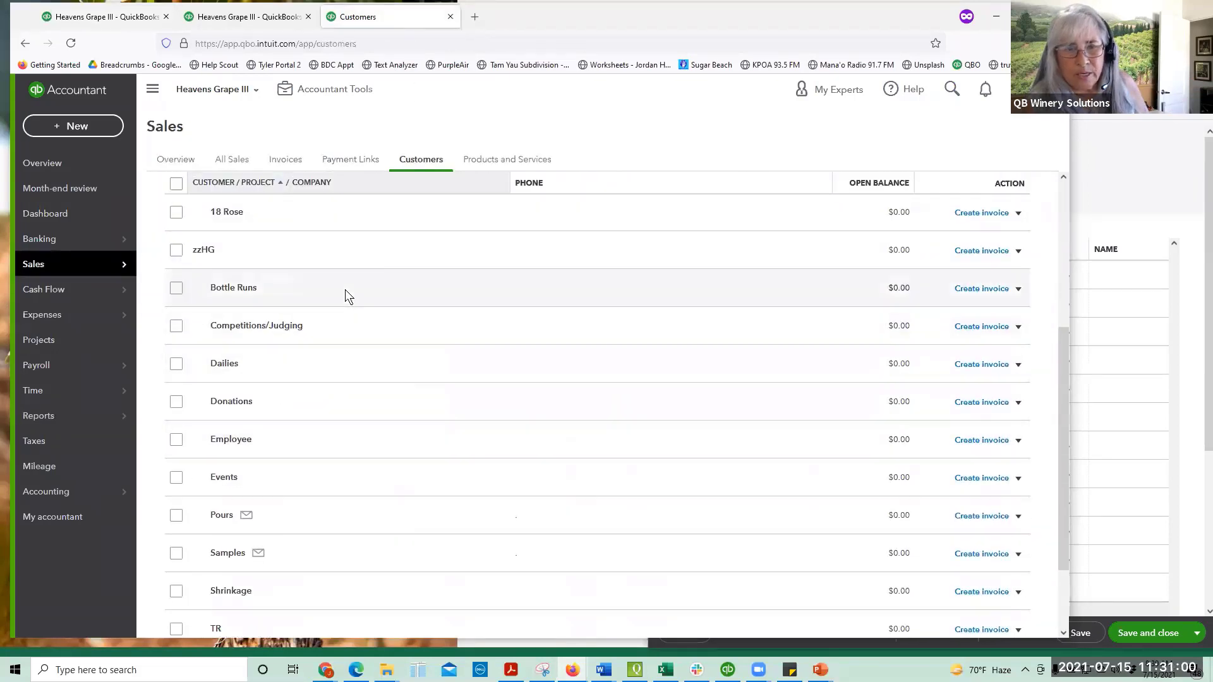
Step: Examine the depletion sub-customers listed under zzHG in the customer list, from Bottle Runs to TR
{"action": "scroll", "coordinate": [382, 548], "scroll_direction": "down", "scroll_amount": 1}
{"action": "scroll", "coordinate": [383, 545], "scroll_direction": "up", "scroll_amount": 1}
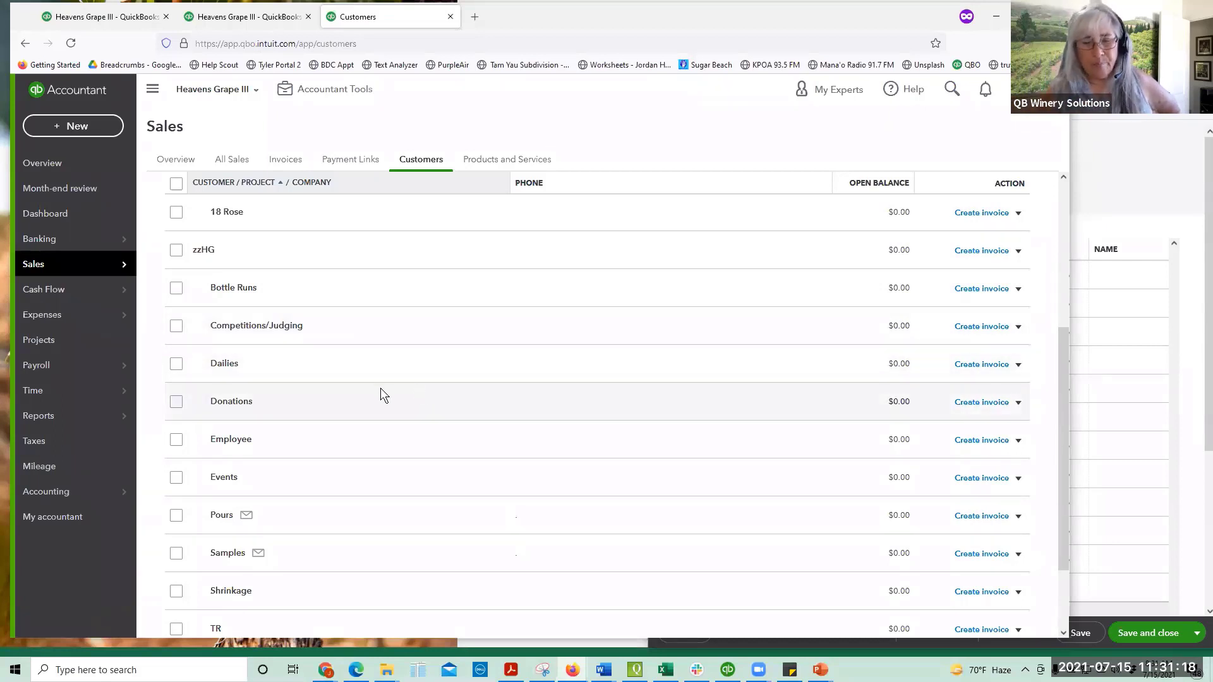
{"action": "scroll", "coordinate": [366, 423], "scroll_direction": "down", "scroll_amount": 2}
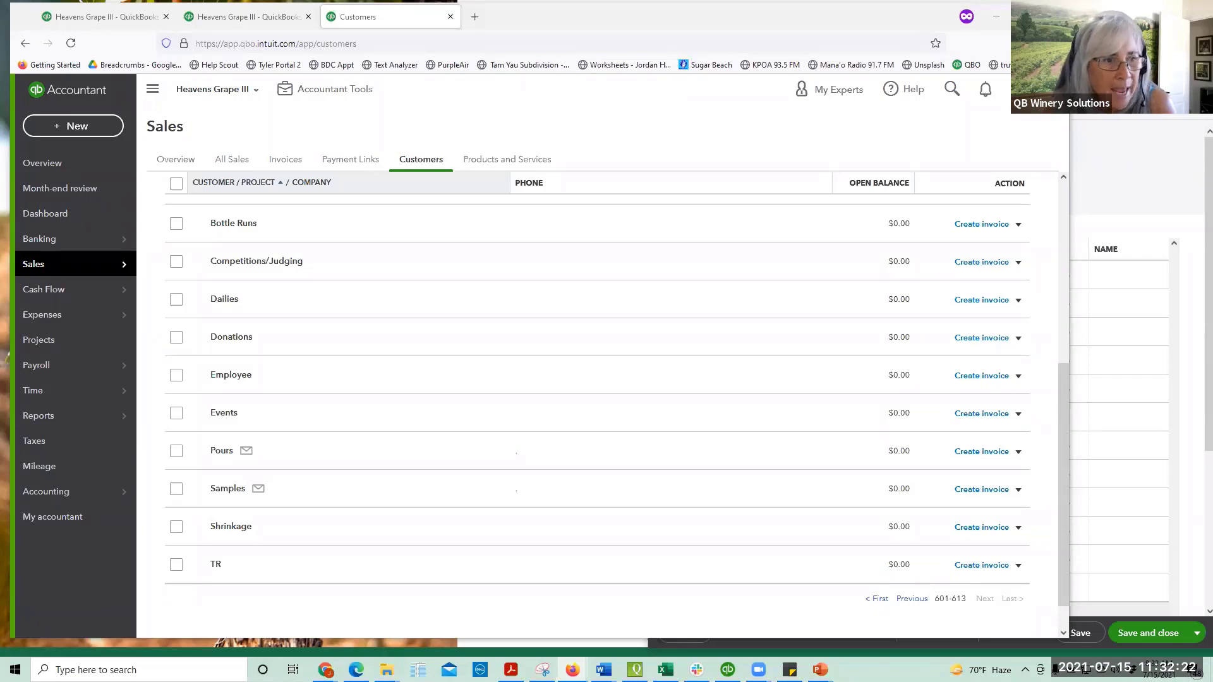
{"action": "scroll", "coordinate": [285, 573], "scroll_direction": "down", "scroll_amount": 1}
{"action": "scroll", "coordinate": [288, 572], "scroll_direction": "up", "scroll_amount": 3}
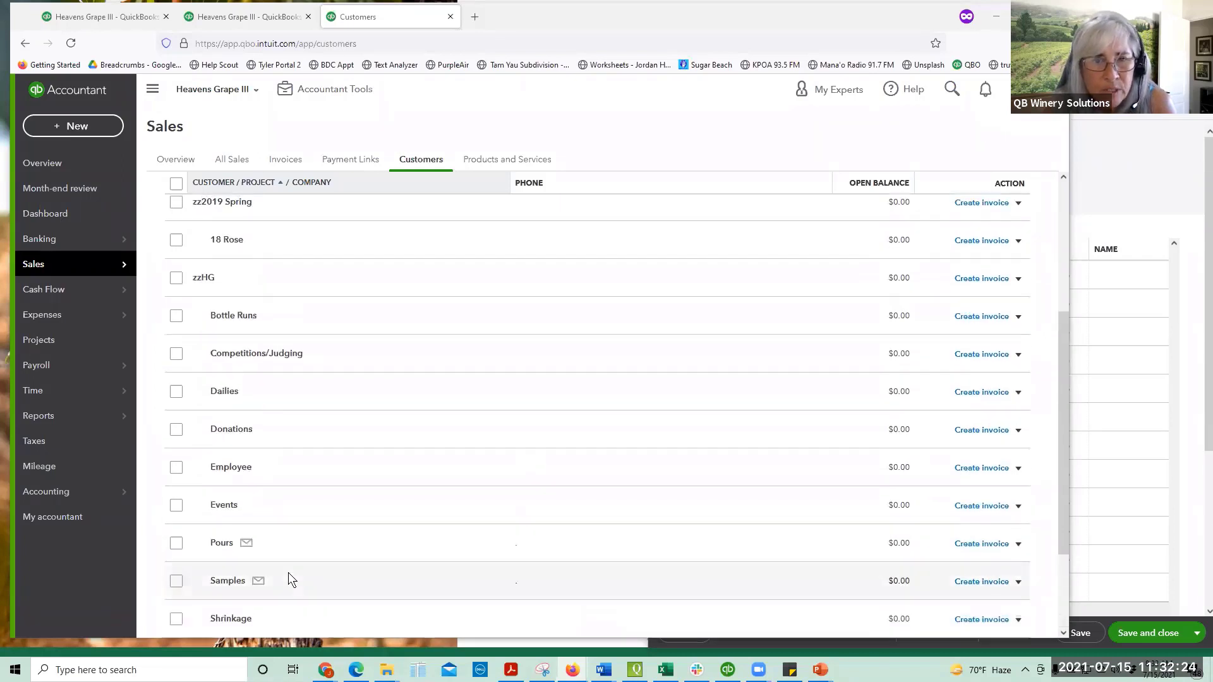
{"action": "scroll", "coordinate": [288, 572], "scroll_direction": "up", "scroll_amount": 3}
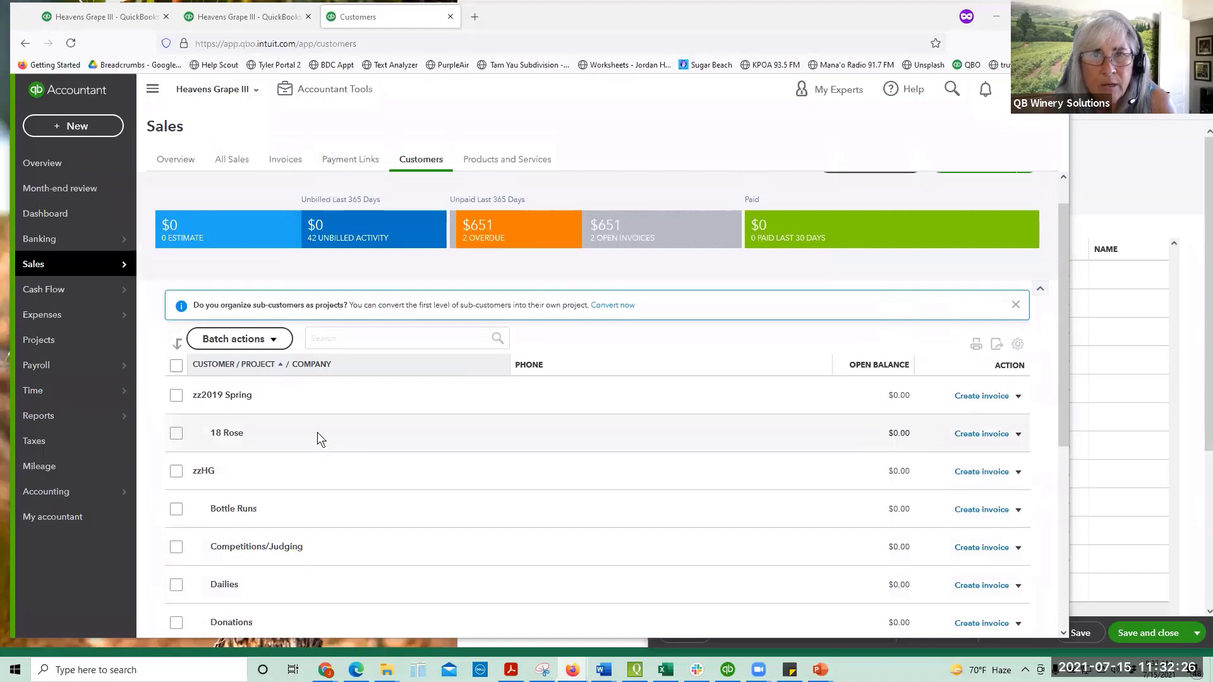
Step: Review the January - December 2017 Profit and Loss report by class, covering income, cost of goods sold and expenses
{"action": "left_click", "coordinate": [104, 19]}
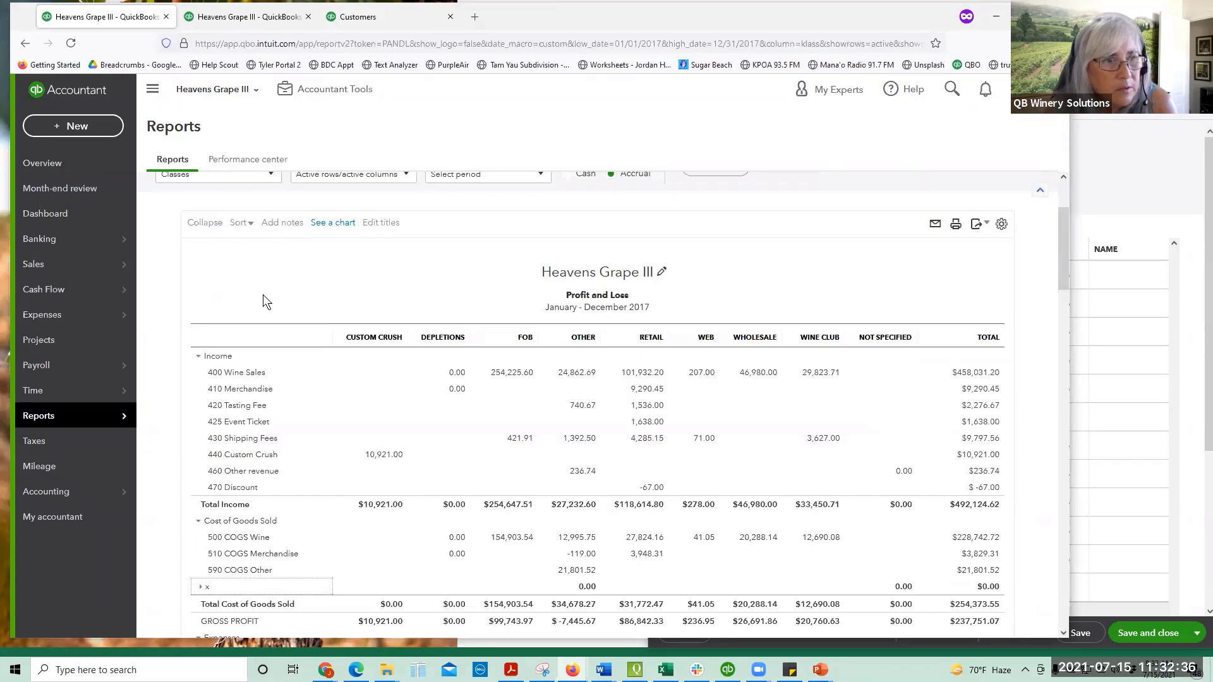
{"action": "scroll", "coordinate": [263, 294], "scroll_direction": "up", "scroll_amount": 3}
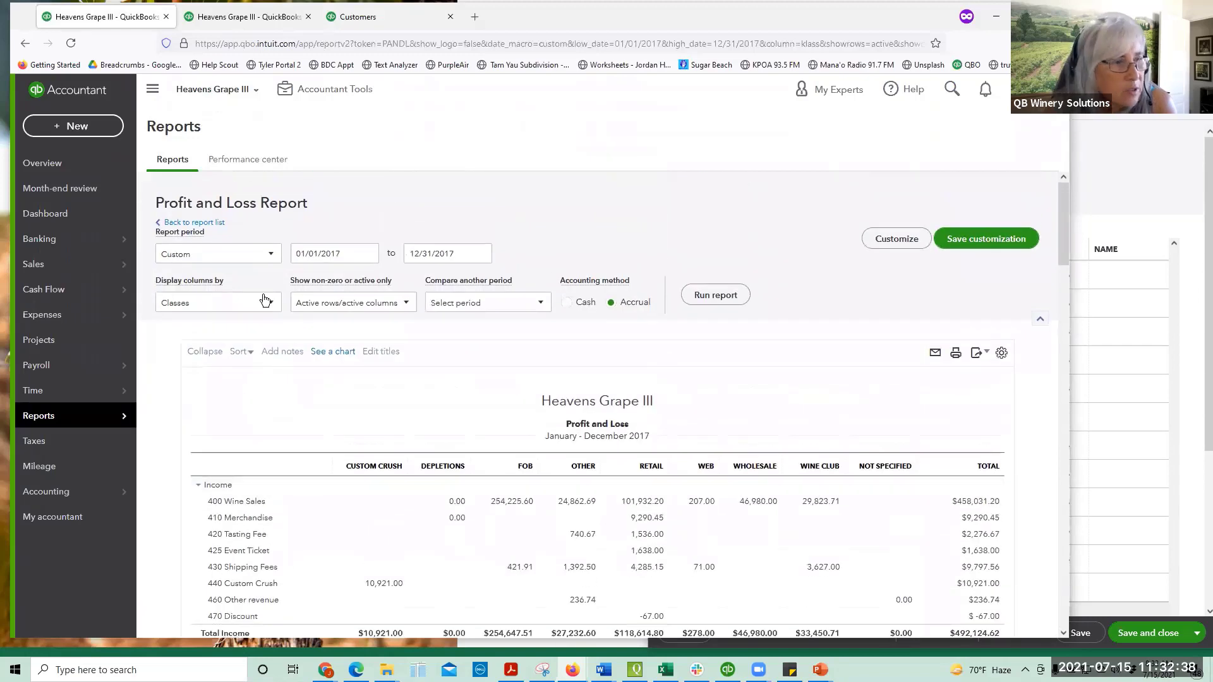
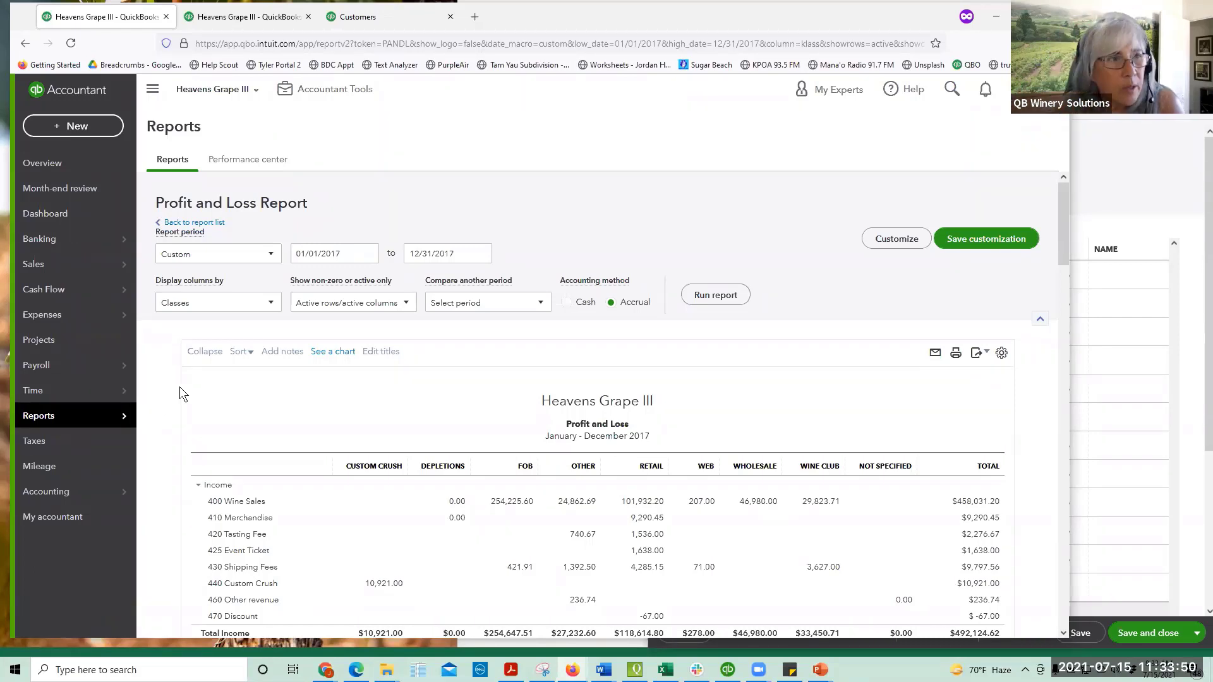
{"action": "scroll", "coordinate": [179, 387], "scroll_direction": "down", "scroll_amount": 1}
{"action": "scroll", "coordinate": [180, 387], "scroll_direction": "up", "scroll_amount": 1}
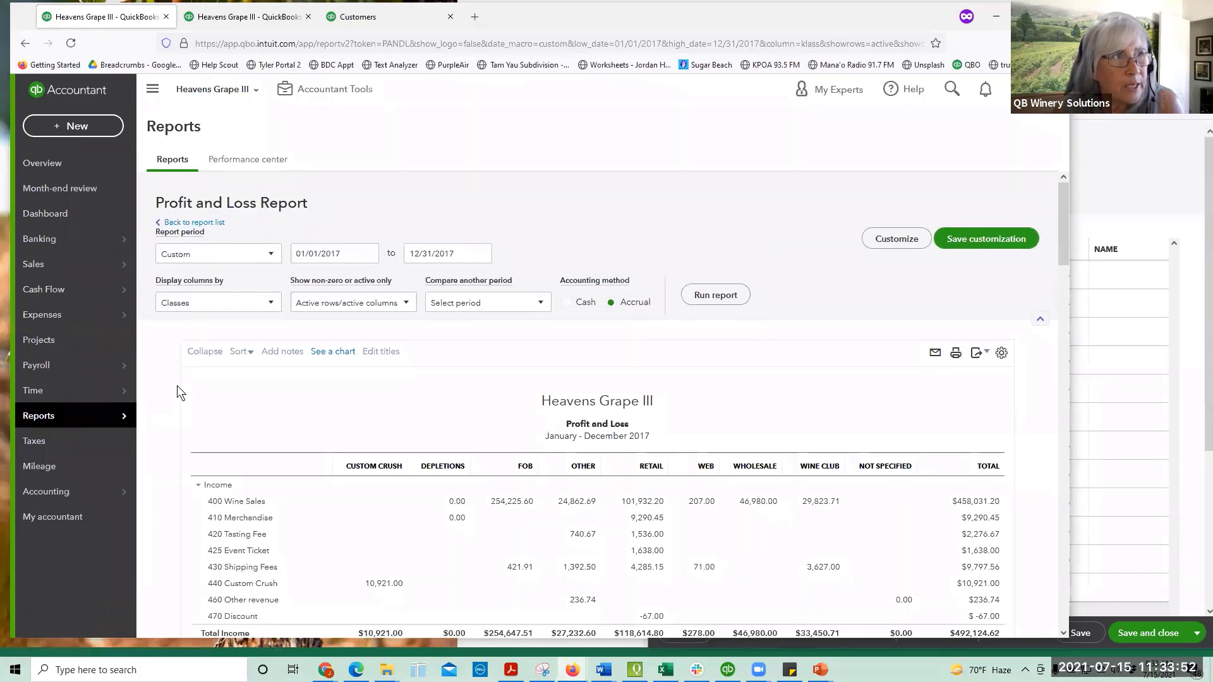
{"action": "scroll", "coordinate": [174, 384], "scroll_direction": "down", "scroll_amount": 2}
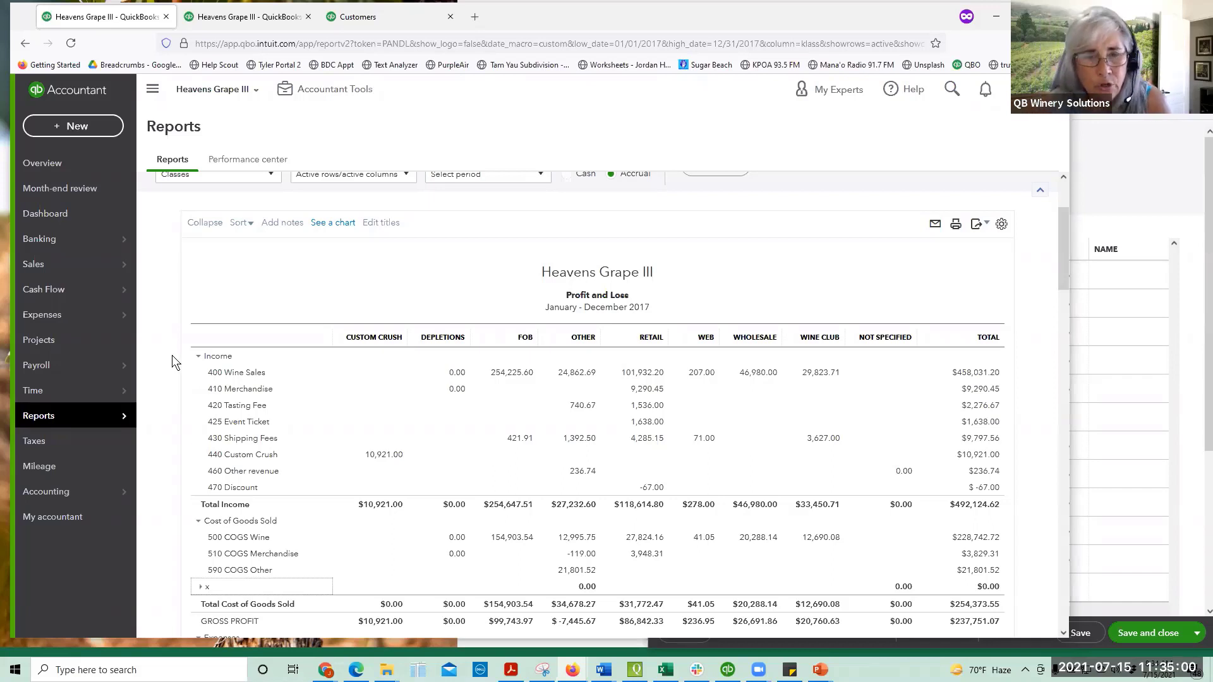
{"action": "scroll", "coordinate": [171, 355], "scroll_direction": "down", "scroll_amount": 1}
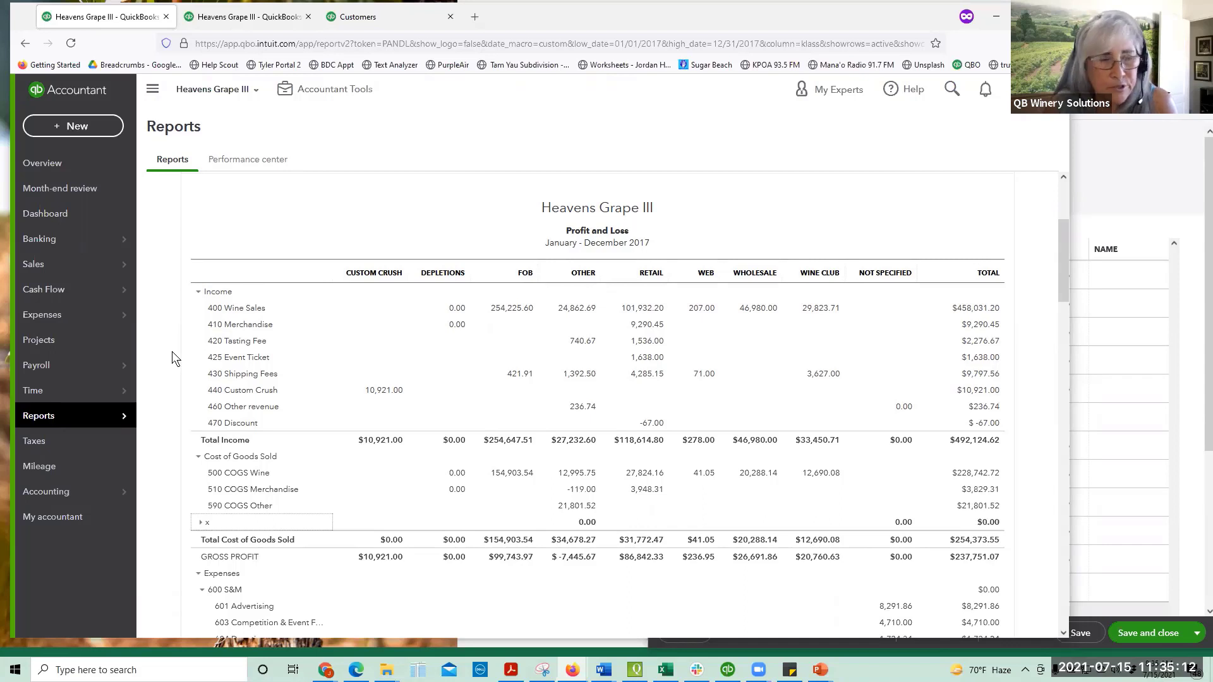
{"action": "scroll", "coordinate": [166, 365], "scroll_direction": "down", "scroll_amount": 1}
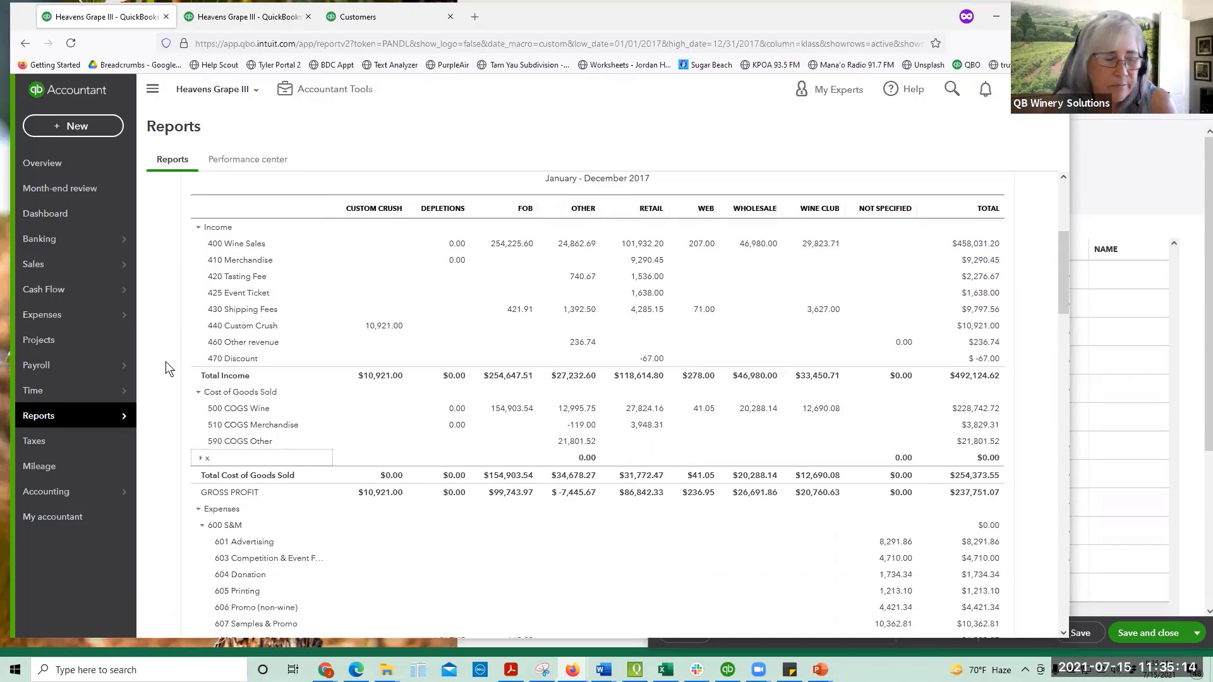
{"action": "scroll", "coordinate": [166, 361], "scroll_direction": "up", "scroll_amount": 1}
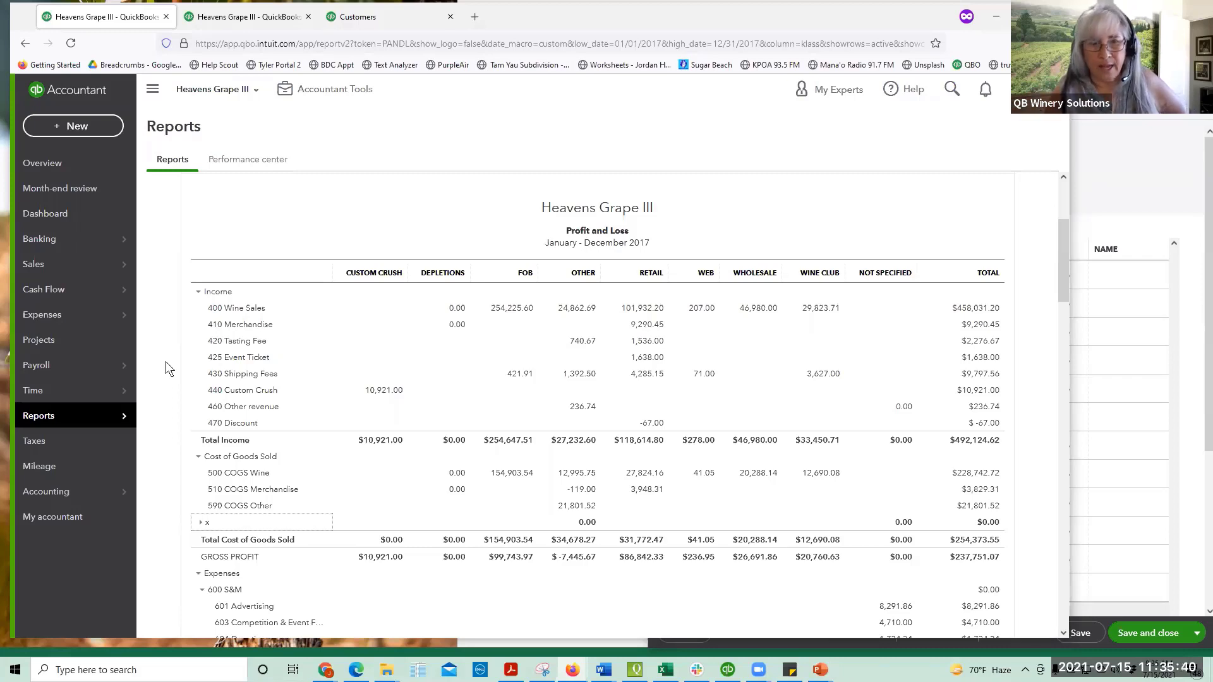
{"action": "scroll", "coordinate": [165, 368], "scroll_direction": "down", "scroll_amount": 1}
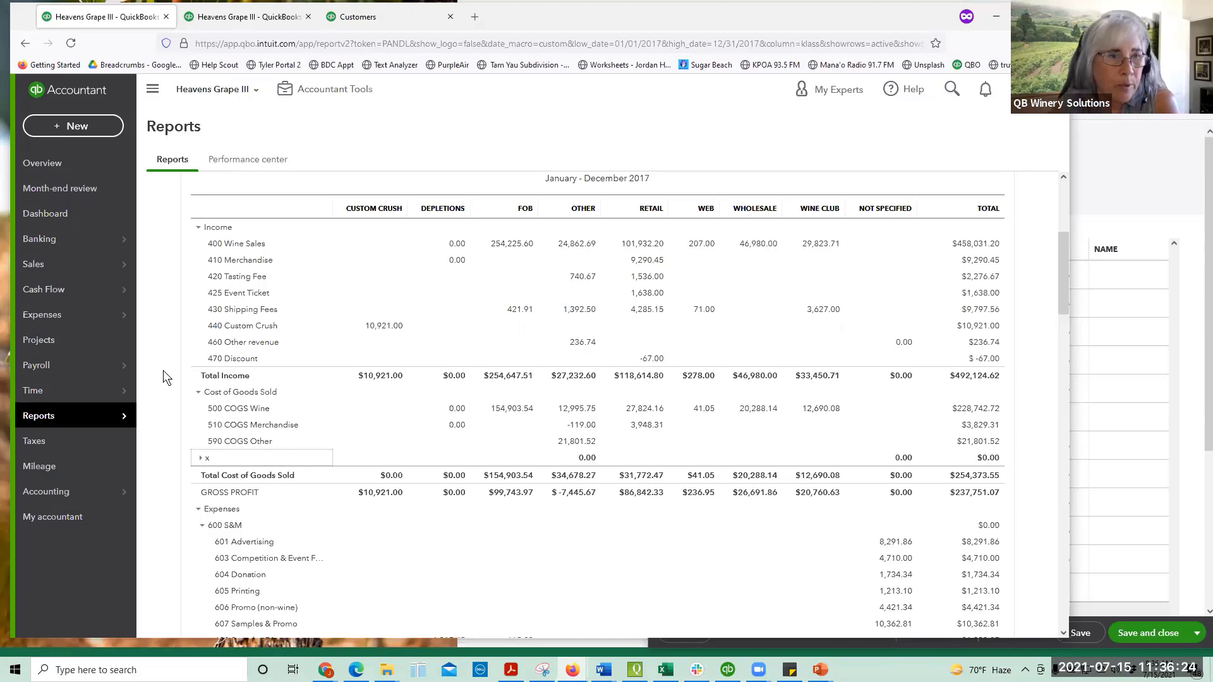
{"action": "scroll", "coordinate": [174, 385], "scroll_direction": "down", "scroll_amount": 3}
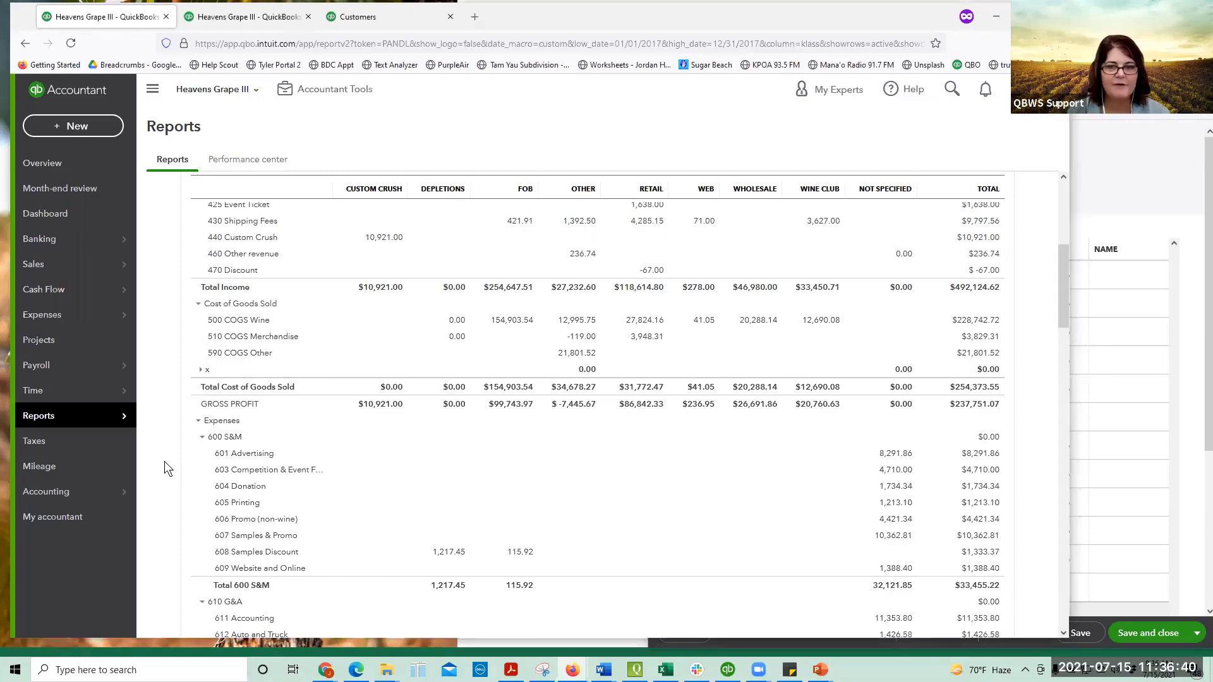
{"action": "scroll", "coordinate": [164, 462], "scroll_direction": "down", "scroll_amount": 8}
{"action": "scroll", "coordinate": [171, 474], "scroll_direction": "down", "scroll_amount": 8}
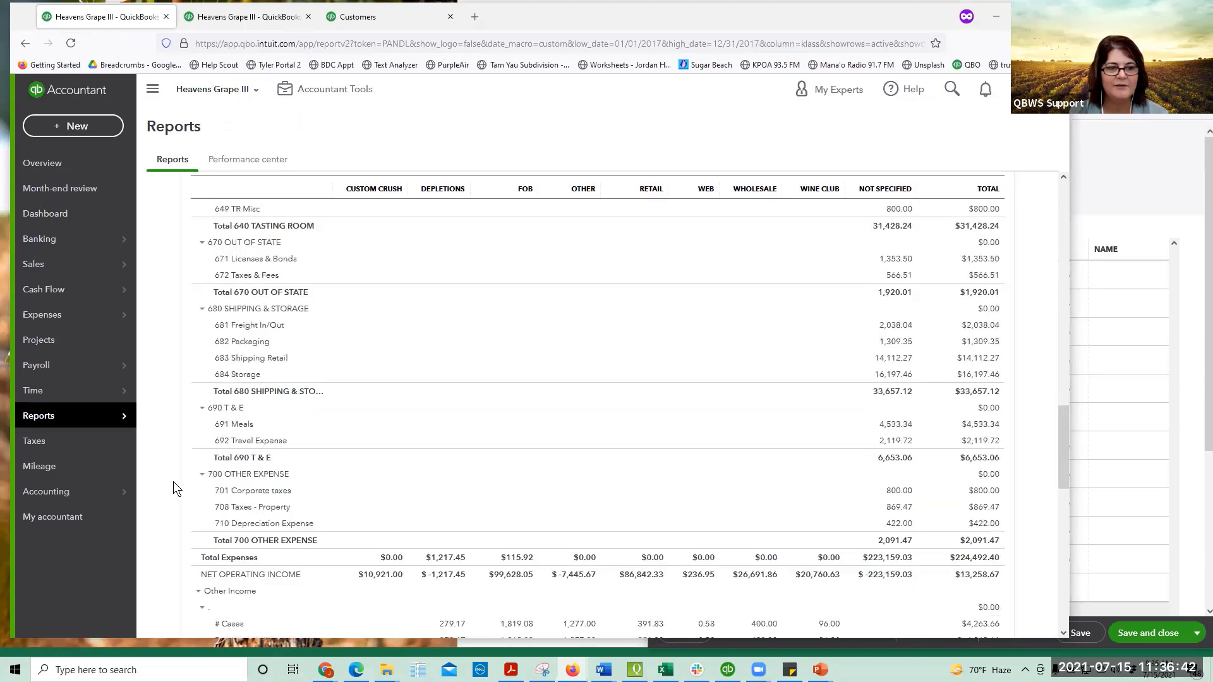
{"action": "scroll", "coordinate": [172, 492], "scroll_direction": "up", "scroll_amount": 20}
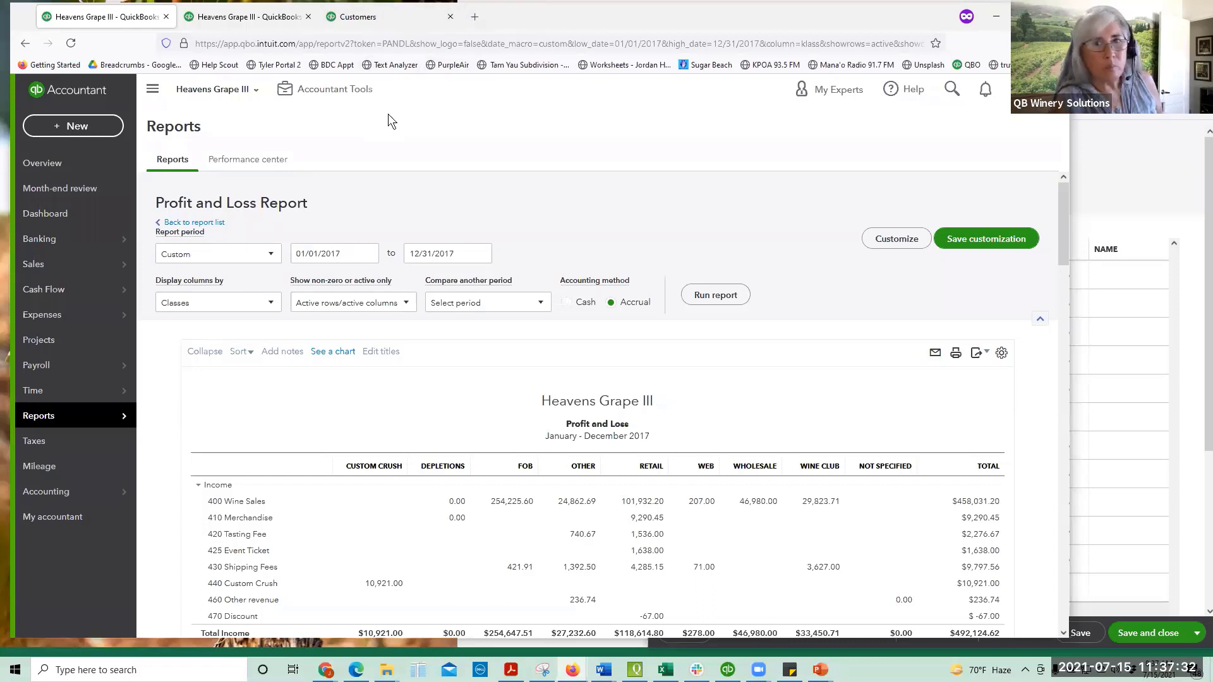
Step: Open the reports list in a new browser tab and bring up the Inventory Valuation Summary from the favorites
{"action": "right_click", "coordinate": [44, 419]}
{"action": "left_click", "coordinate": [91, 432]}
{"action": "left_click", "coordinate": [250, 23]}
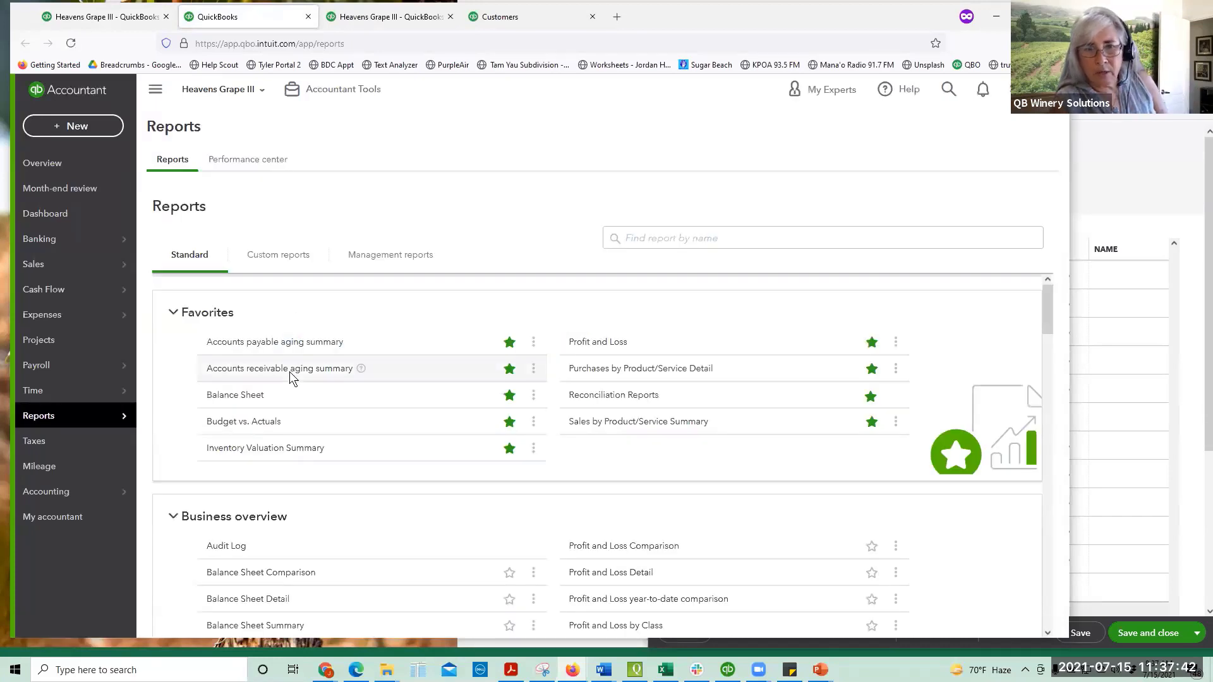
{"action": "left_click", "coordinate": [291, 448]}
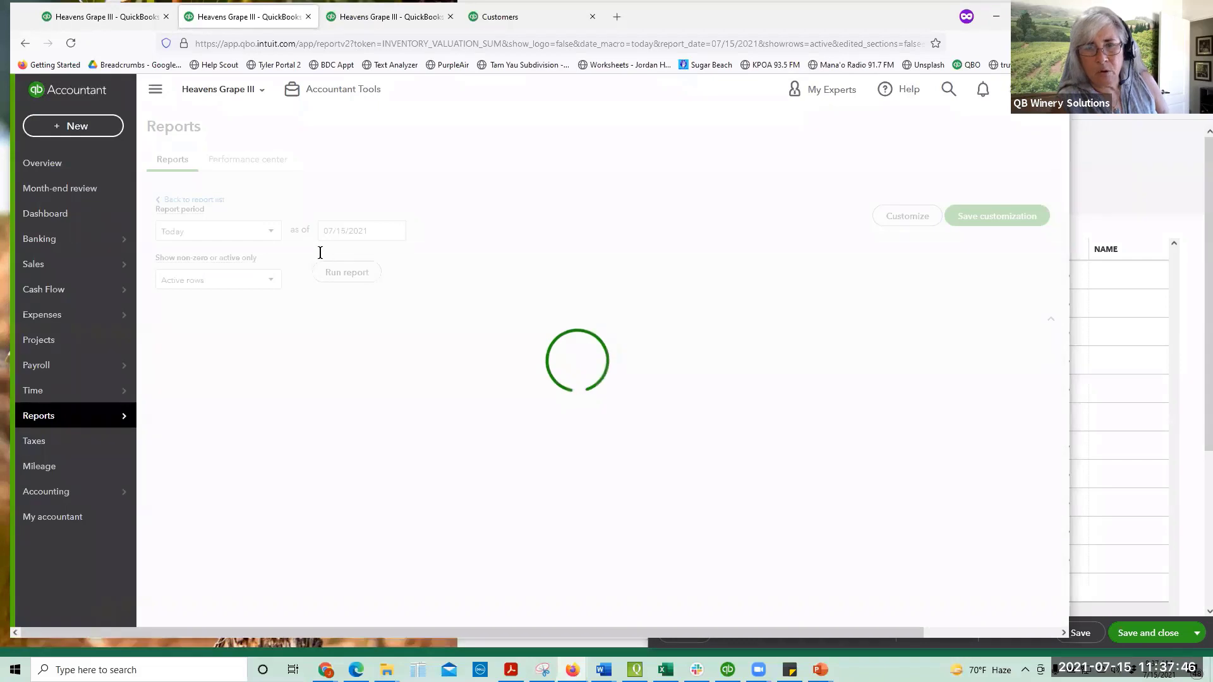
Step: Set the Inventory Valuation Summary's as-of date to 06/30/2021 and run the report
{"action": "left_click_drag", "start_coordinate": [375, 254], "coordinate": [294, 257]}
{"action": "type", "text": "06/30/2021"}
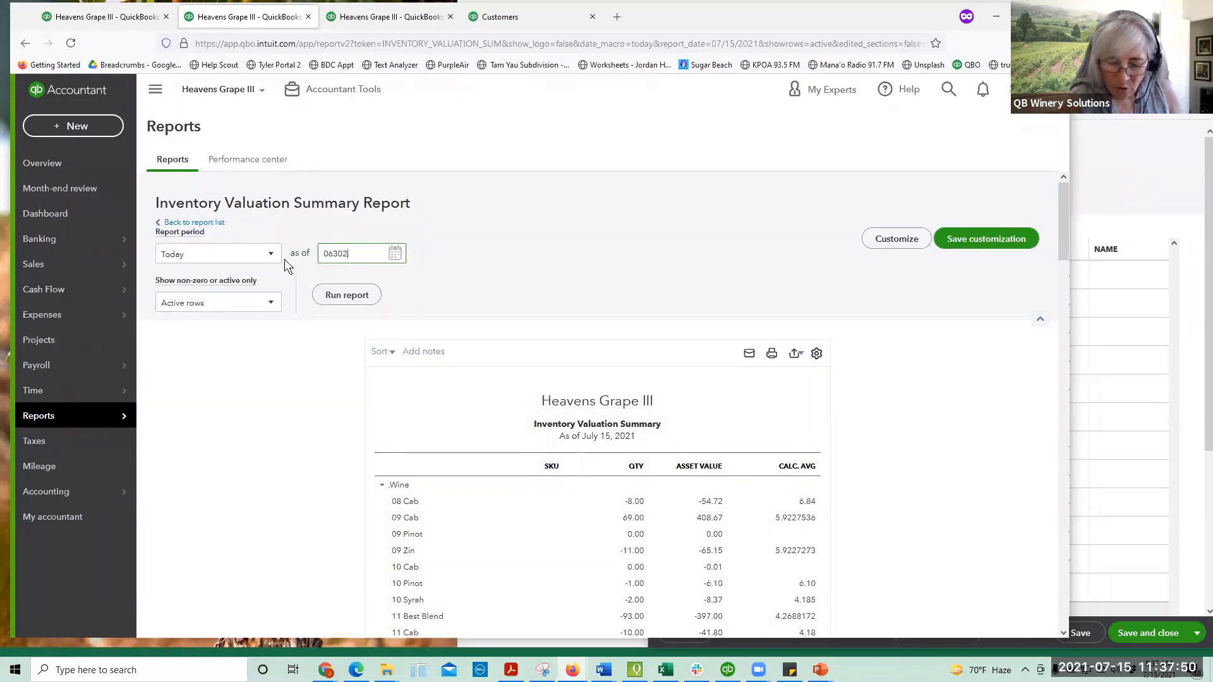
{"action": "key", "text": "Tab"}
{"action": "left_click", "coordinate": [335, 296]}
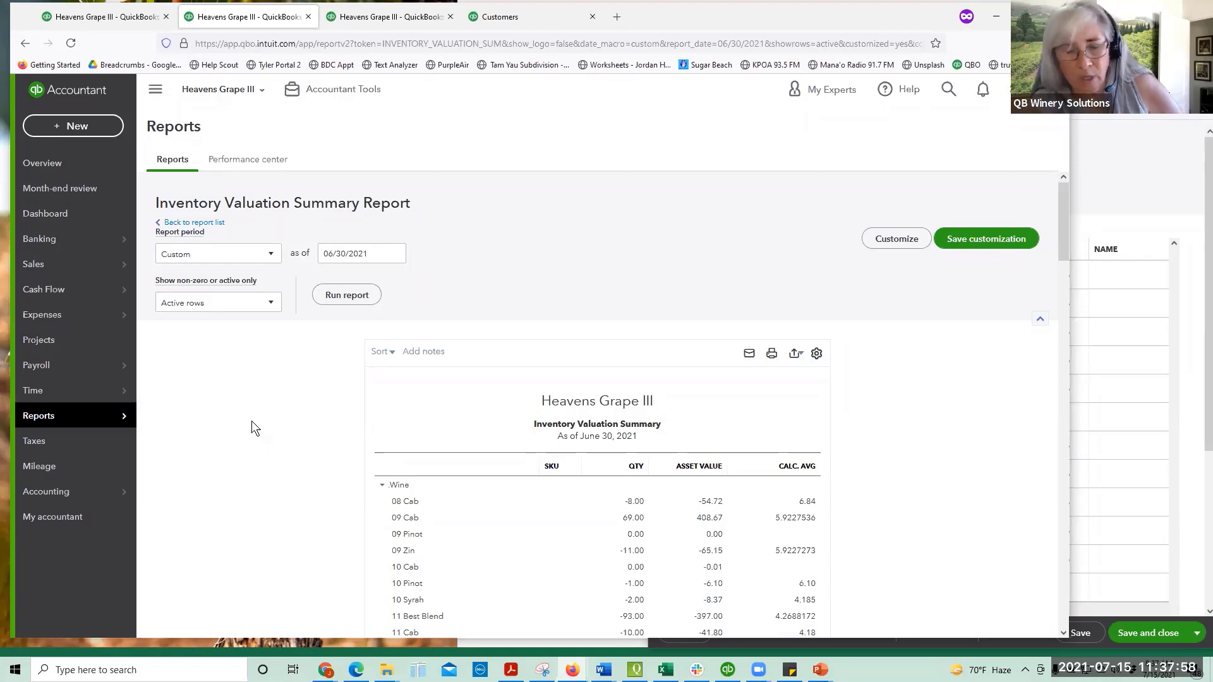
Step: Examine the wine items in the Inventory Valuation Summary, check the report's customization options and rerun it with the same settings
{"action": "scroll", "coordinate": [302, 417], "scroll_direction": "down", "scroll_amount": 4}
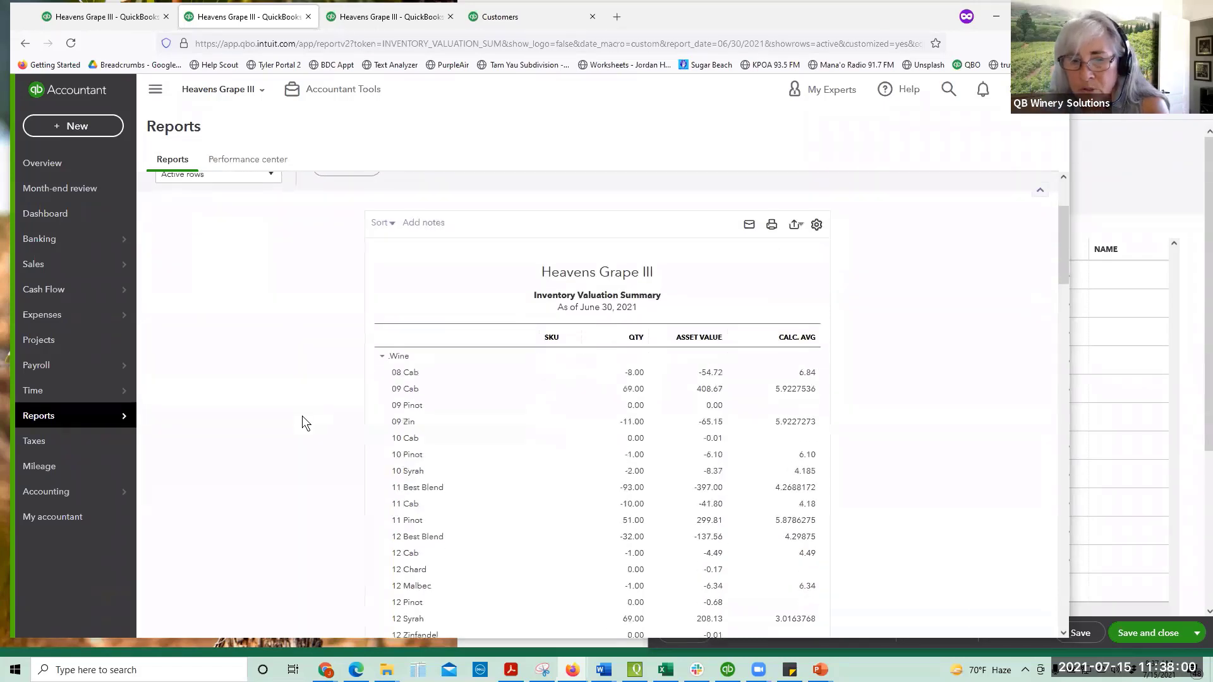
{"action": "scroll", "coordinate": [303, 417], "scroll_direction": "up", "scroll_amount": 2}
{"action": "scroll", "coordinate": [303, 423], "scroll_direction": "down", "scroll_amount": 8}
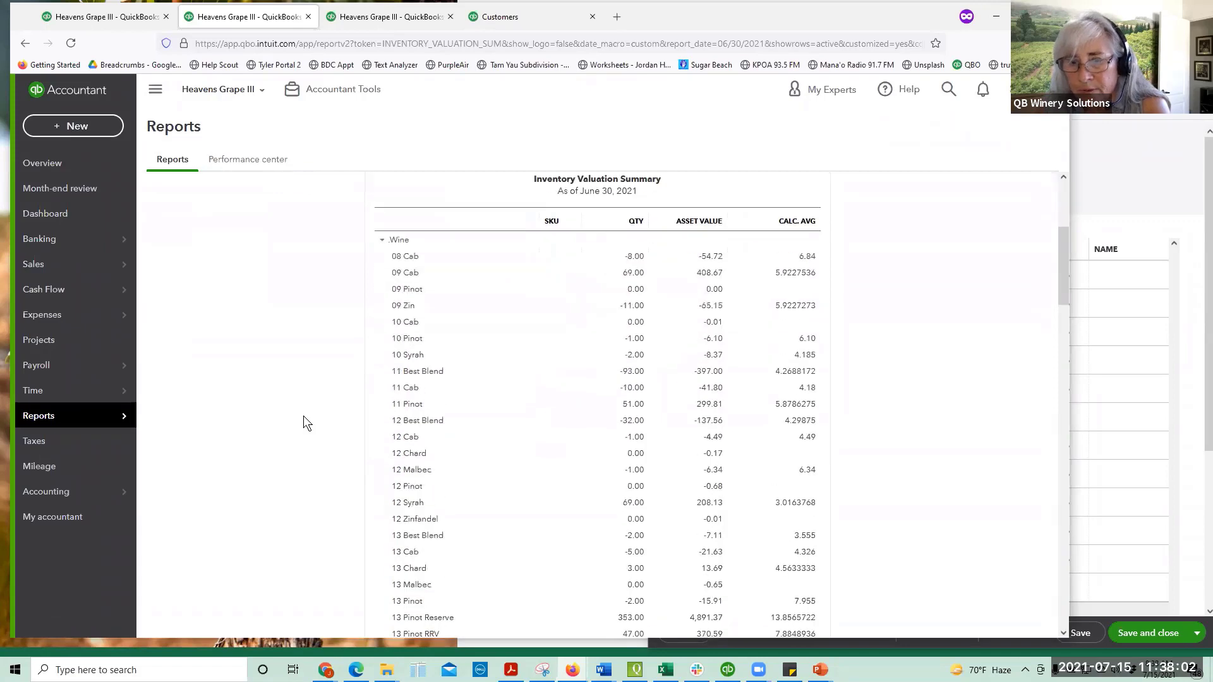
{"action": "scroll", "coordinate": [303, 431], "scroll_direction": "up", "scroll_amount": 10}
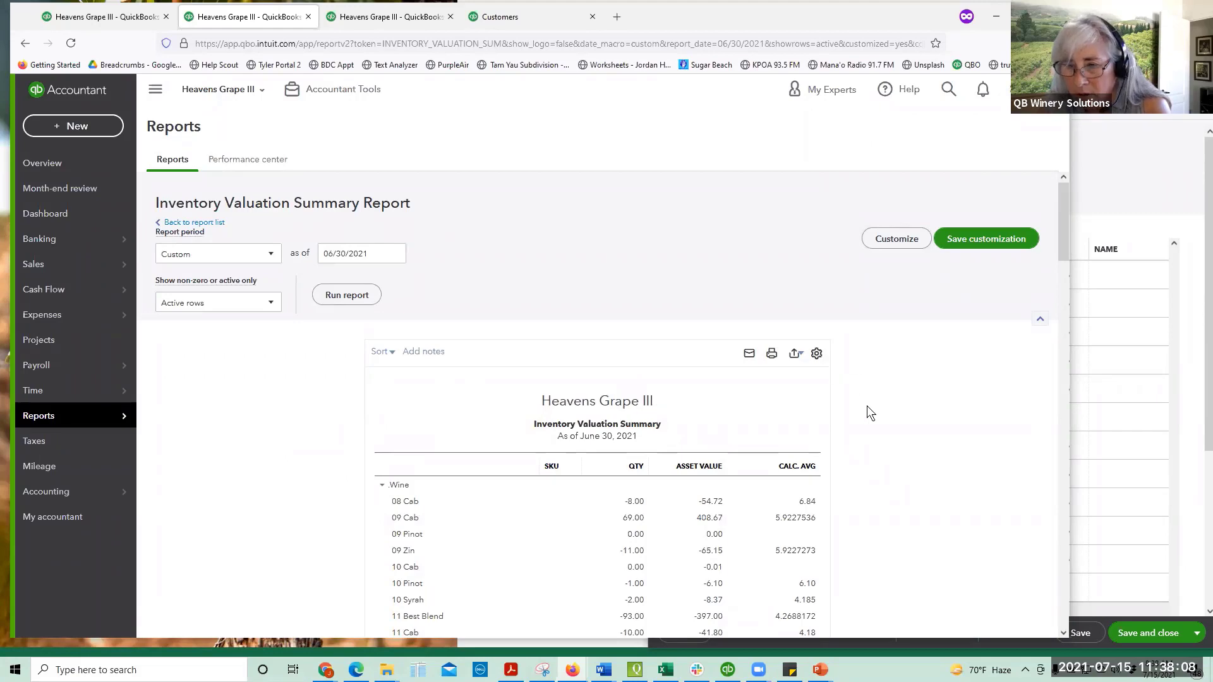
{"action": "left_click", "coordinate": [896, 240]}
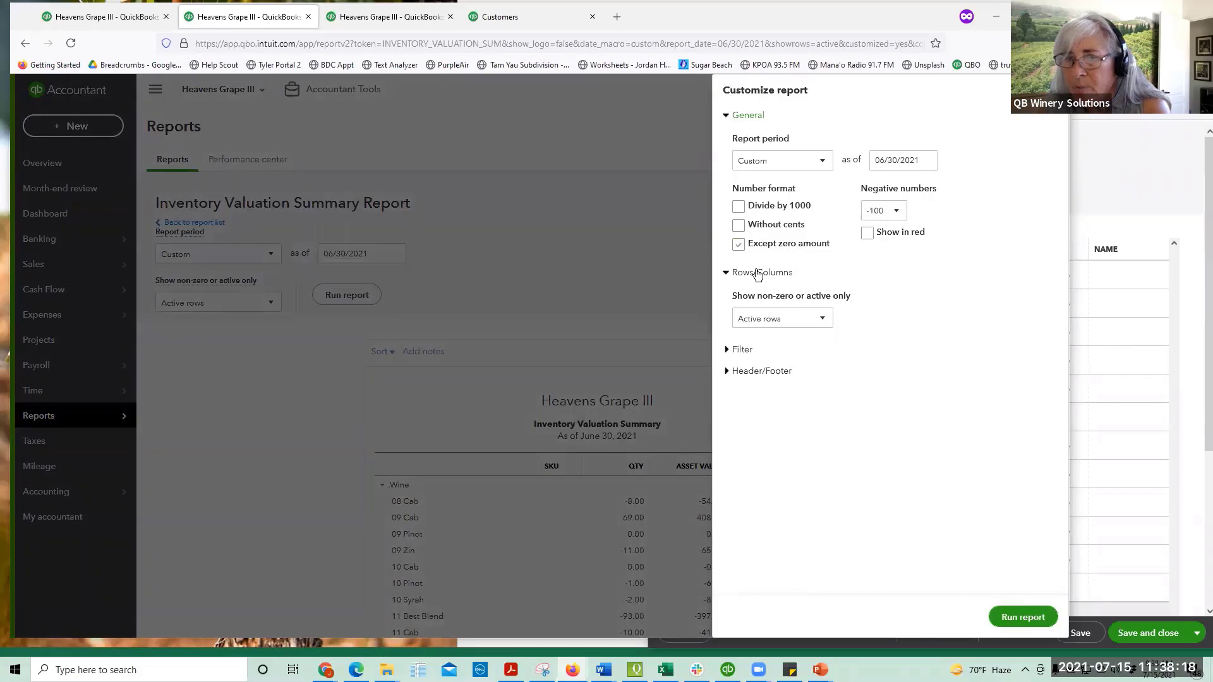
{"action": "left_click", "coordinate": [1012, 611]}
{"action": "scroll", "coordinate": [727, 529], "scroll_direction": "down", "scroll_amount": 2}
{"action": "scroll", "coordinate": [725, 531], "scroll_direction": "down", "scroll_amount": 1}
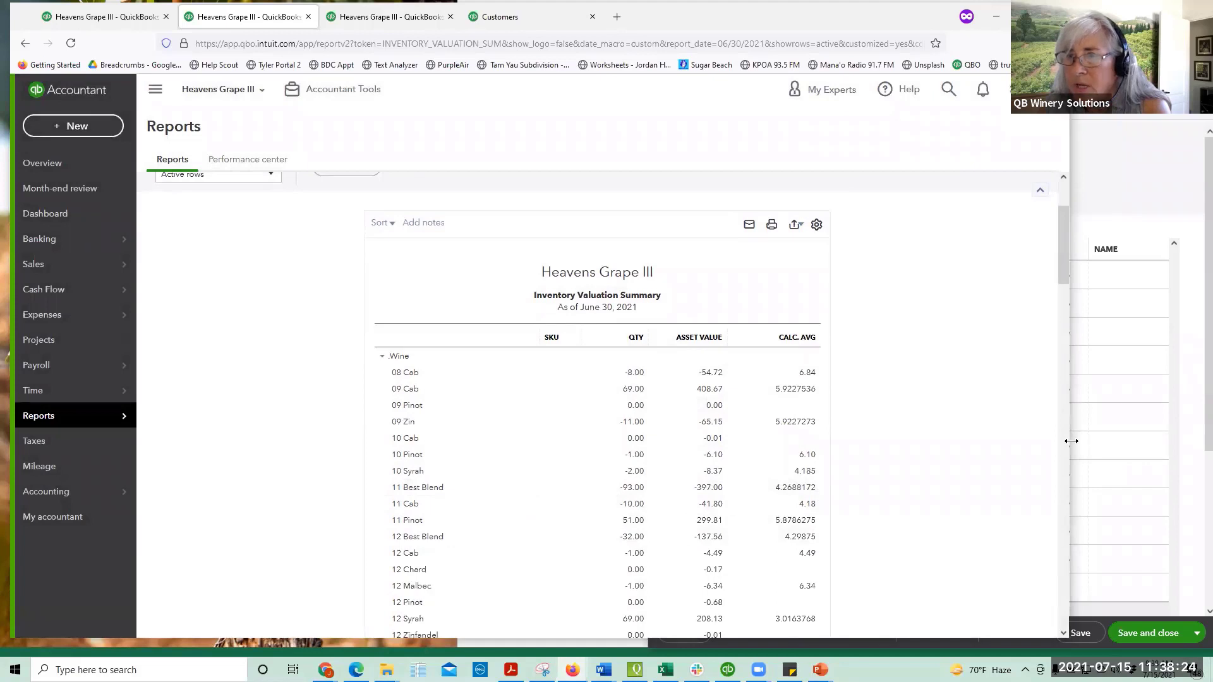
Step: Narrow the browser window, switch to QuickBooks Desktop and show the general journal entry beside the COGS for Depletions report
{"action": "left_click_drag", "start_coordinate": [1071, 441], "coordinate": [808, 445]}
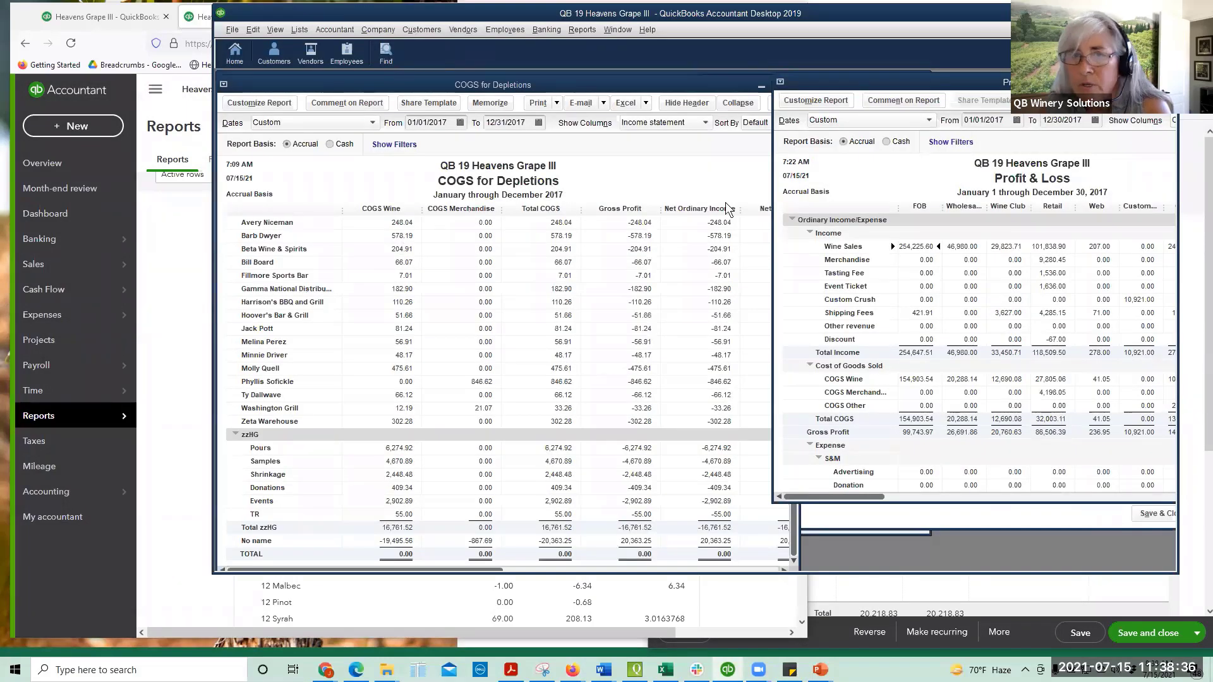
{"action": "left_click", "coordinate": [646, 174]}
{"action": "left_click", "coordinate": [616, 30]}
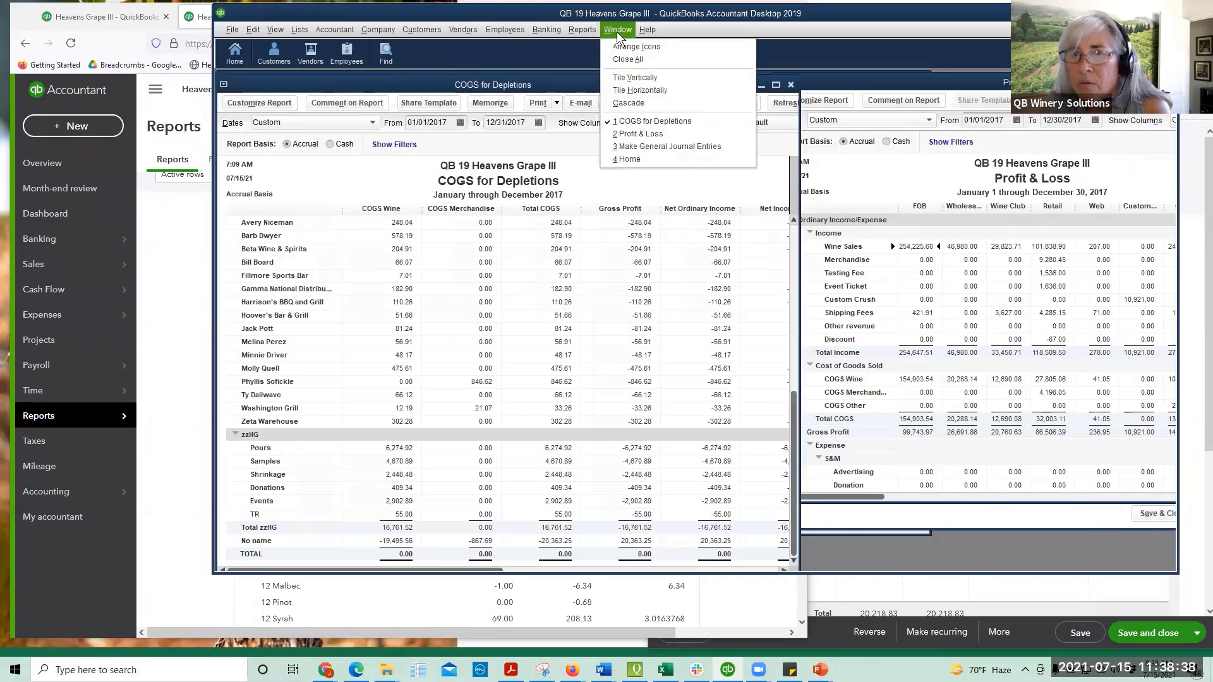
{"action": "left_click", "coordinate": [643, 147]}
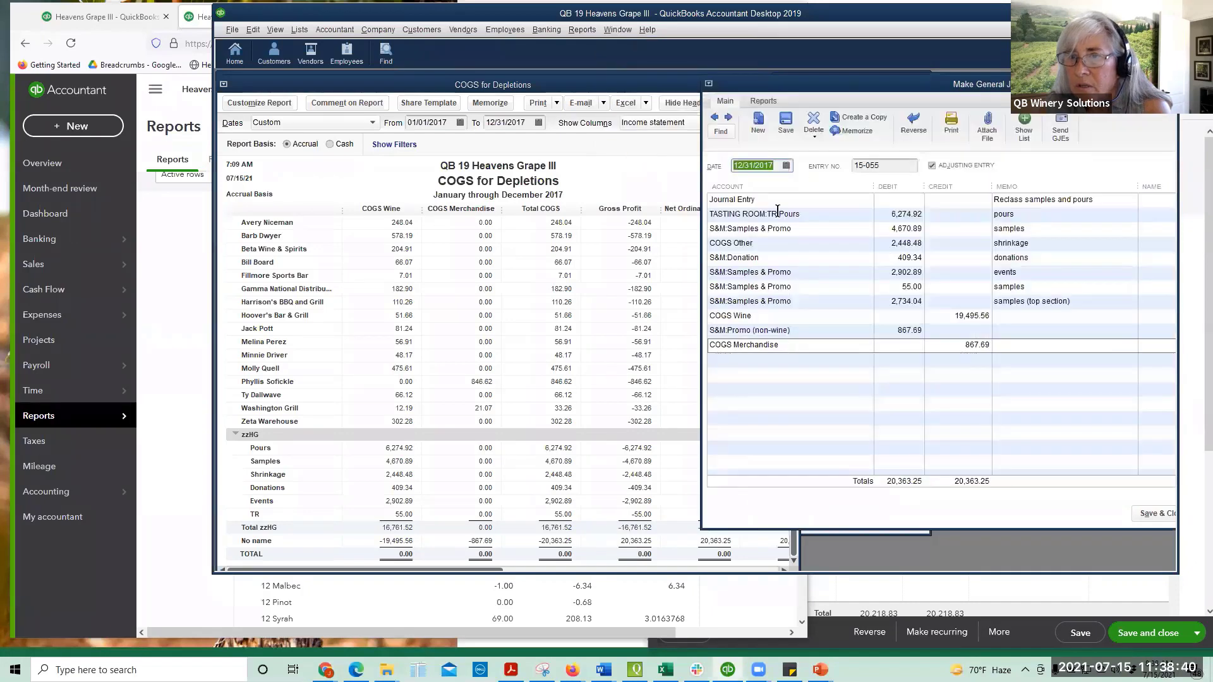
{"action": "left_click", "coordinate": [652, 170]}
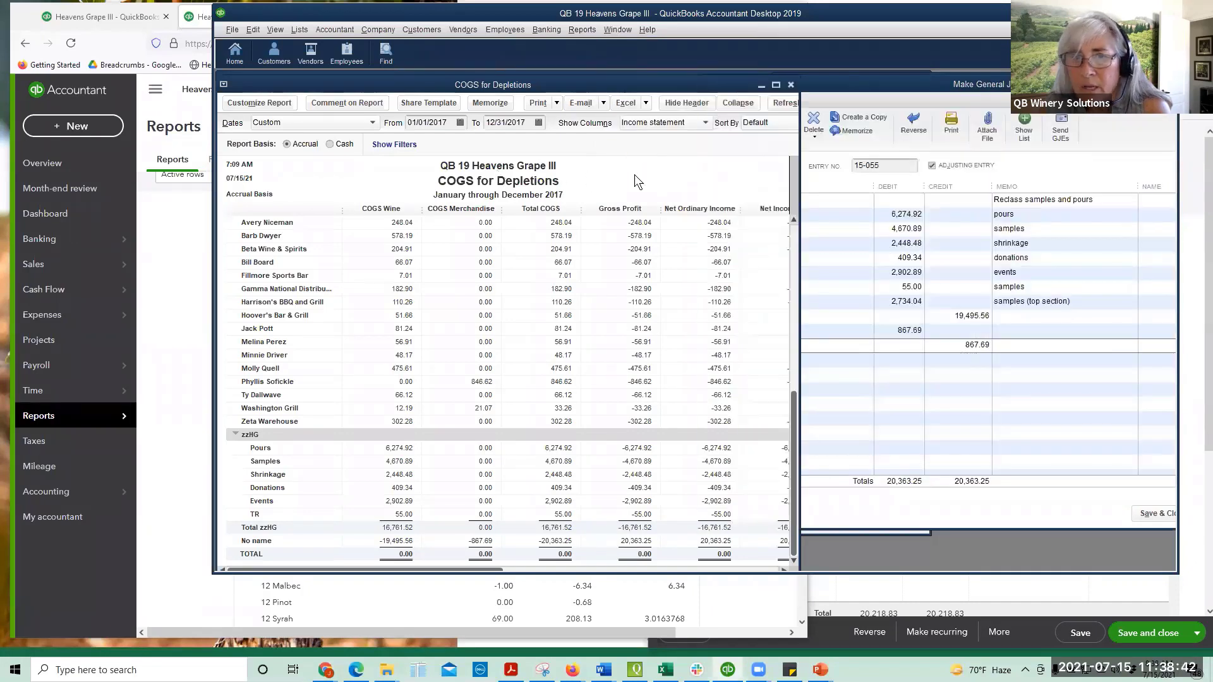
Step: Make the QuickBooks Desktop window and its COGS for Depletions report taller so the report fits down to the TOTAL row
{"action": "scroll", "coordinate": [495, 268], "scroll_direction": "up", "scroll_amount": 1}
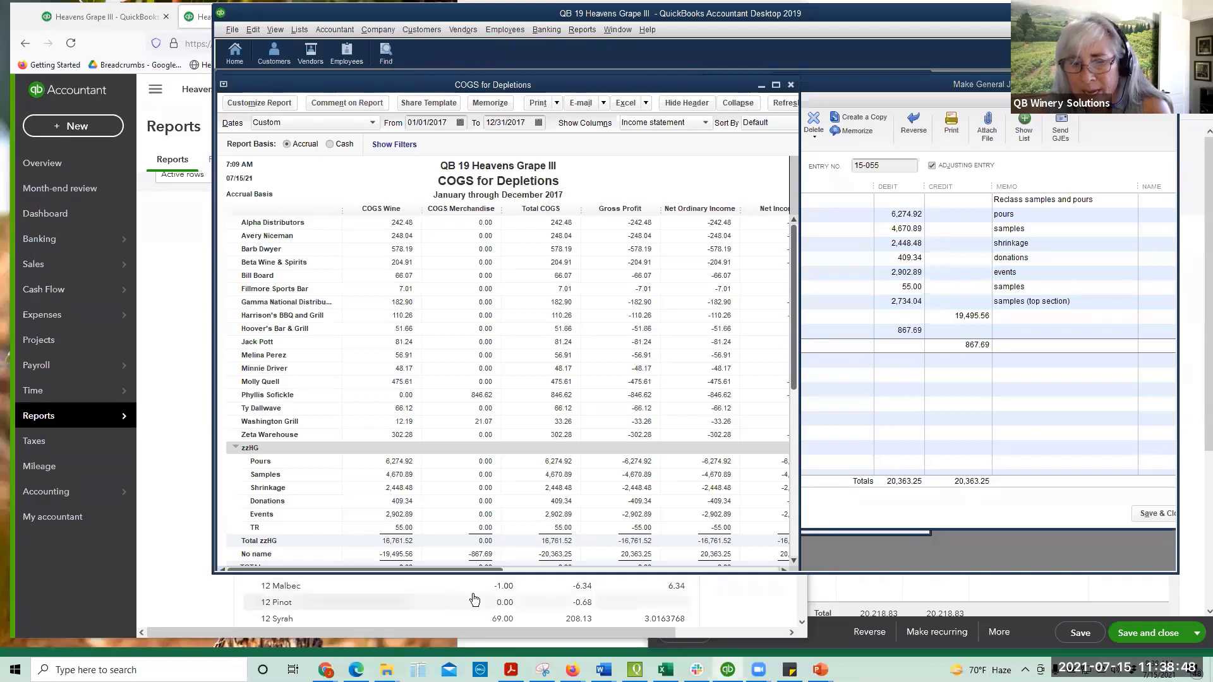
{"action": "left_click_drag", "start_coordinate": [523, 573], "coordinate": [523, 620]}
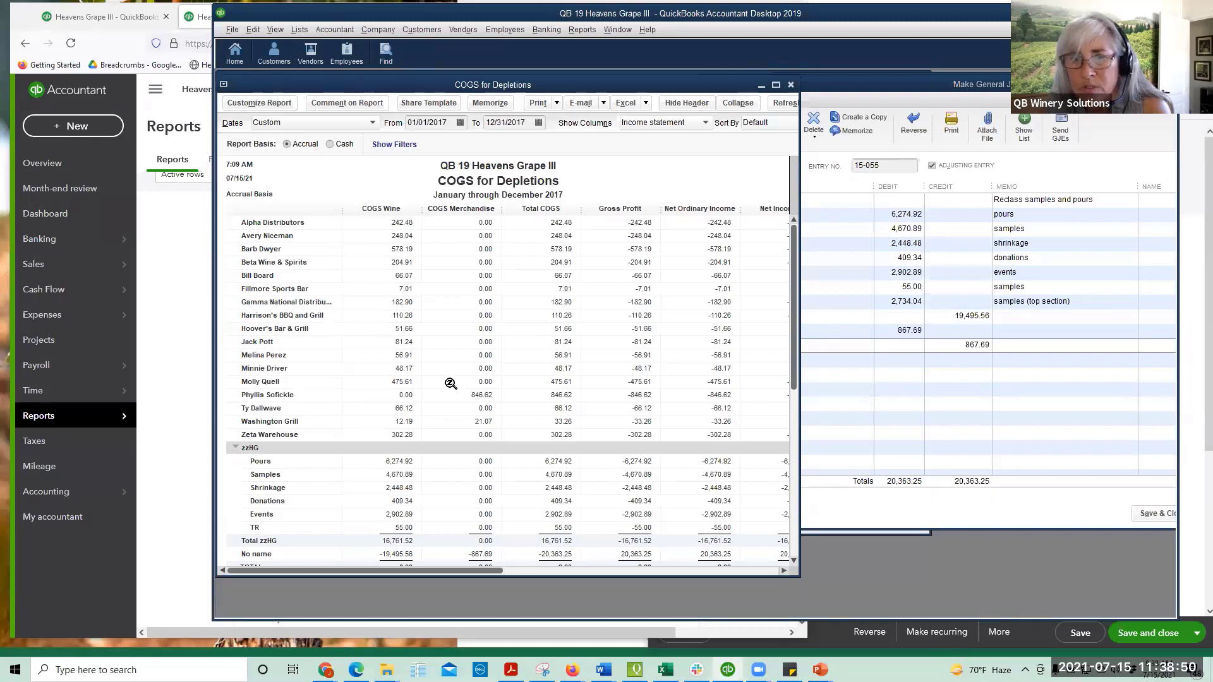
{"action": "left_click_drag", "start_coordinate": [524, 575], "coordinate": [525, 600]}
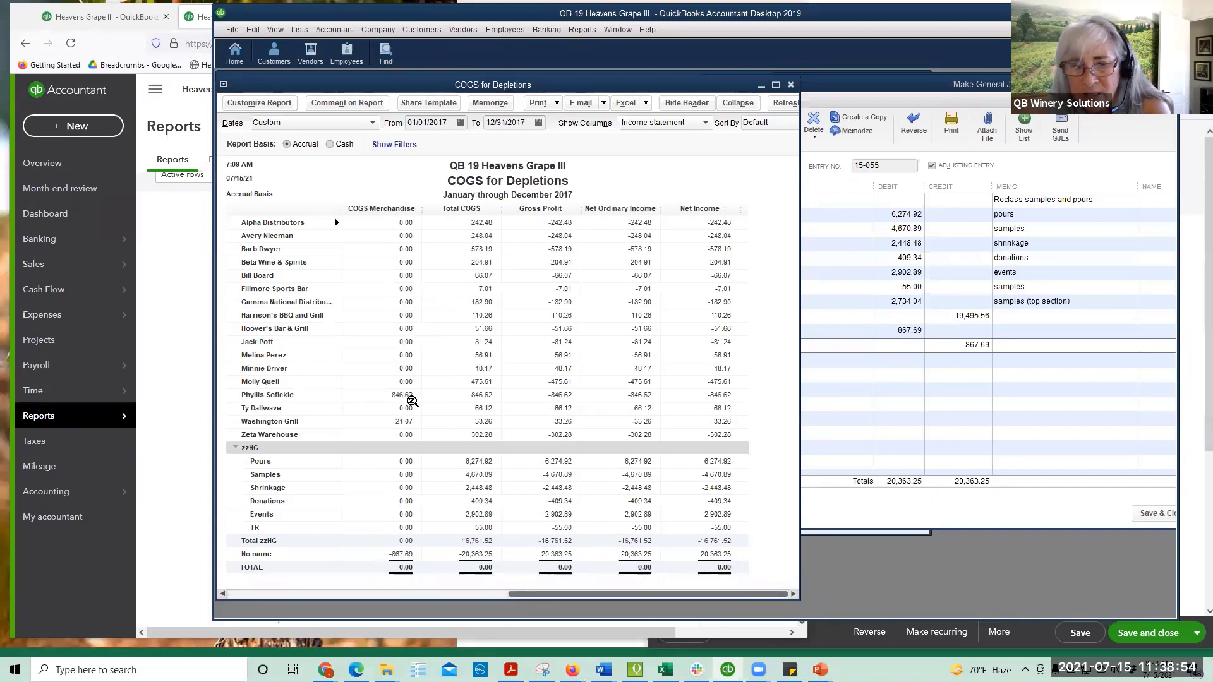
Step: Run the Inventory Valuation Summary report in QuickBooks Desktop
{"action": "left_click", "coordinate": [582, 30]}
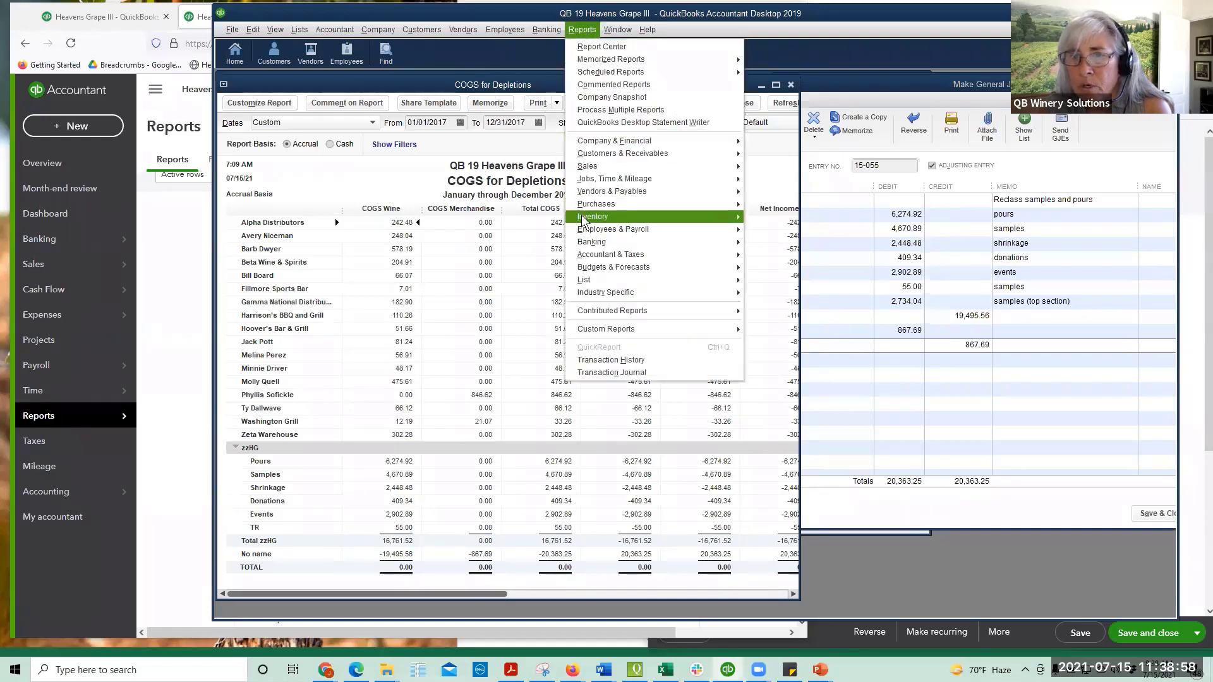
{"action": "mouse_move", "coordinate": [594, 216]}
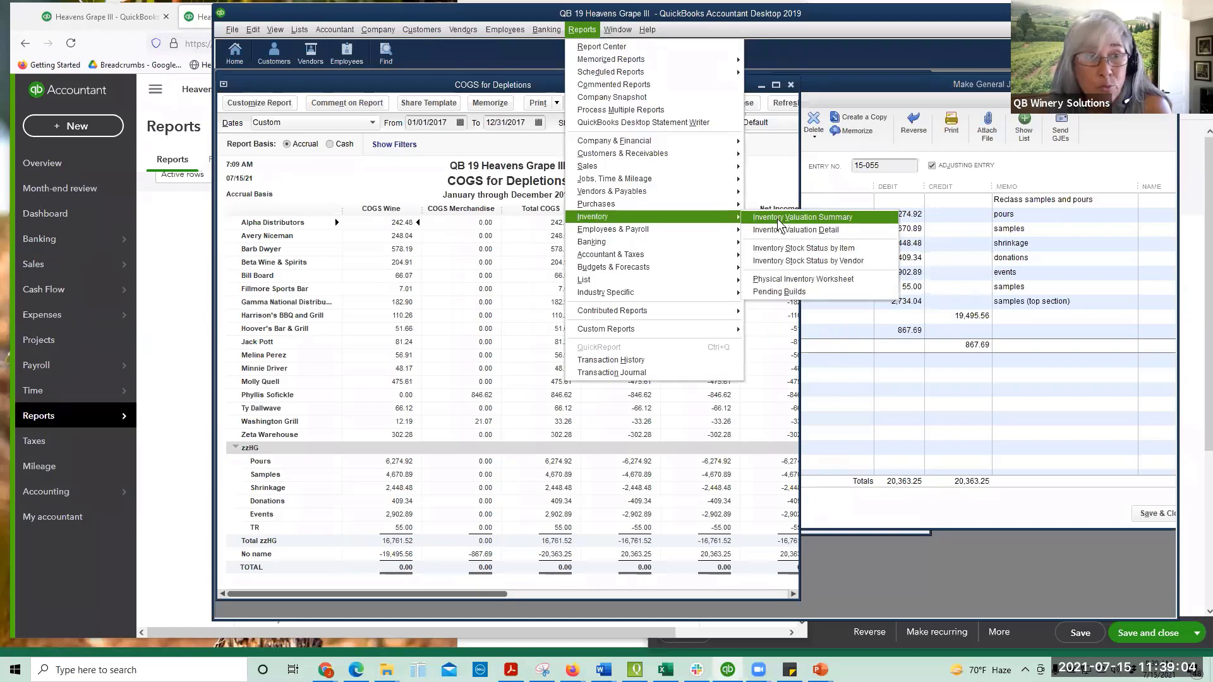
{"action": "left_click", "coordinate": [779, 219]}
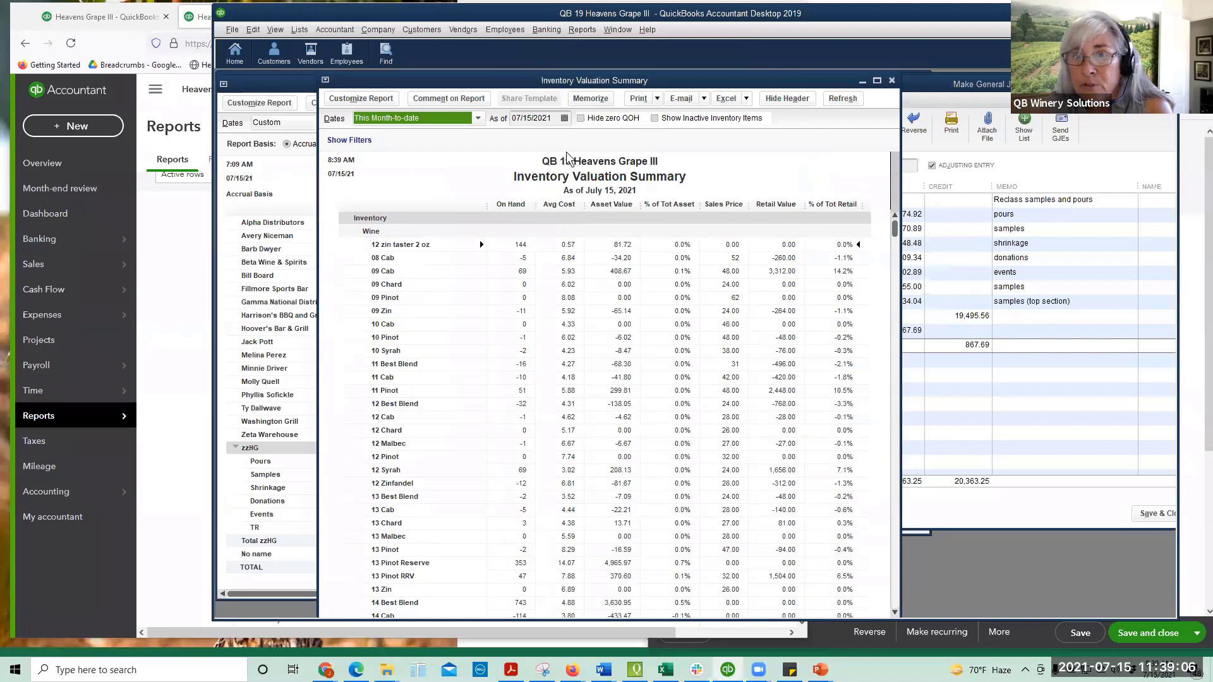
Step: Set the Inventory Valuation Summary to 06/30/2021, hide items with zero quantity on hand and show inactive inventory items
{"action": "left_click", "coordinate": [554, 119]}
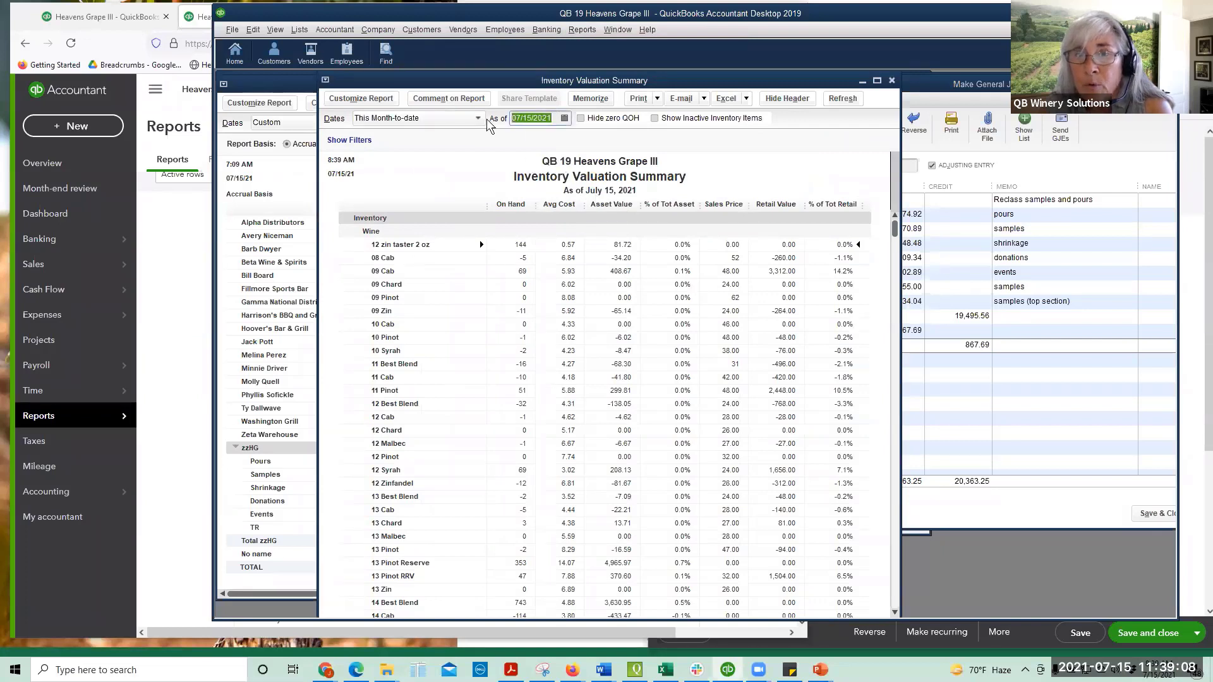
{"action": "type", "text": "063021"}
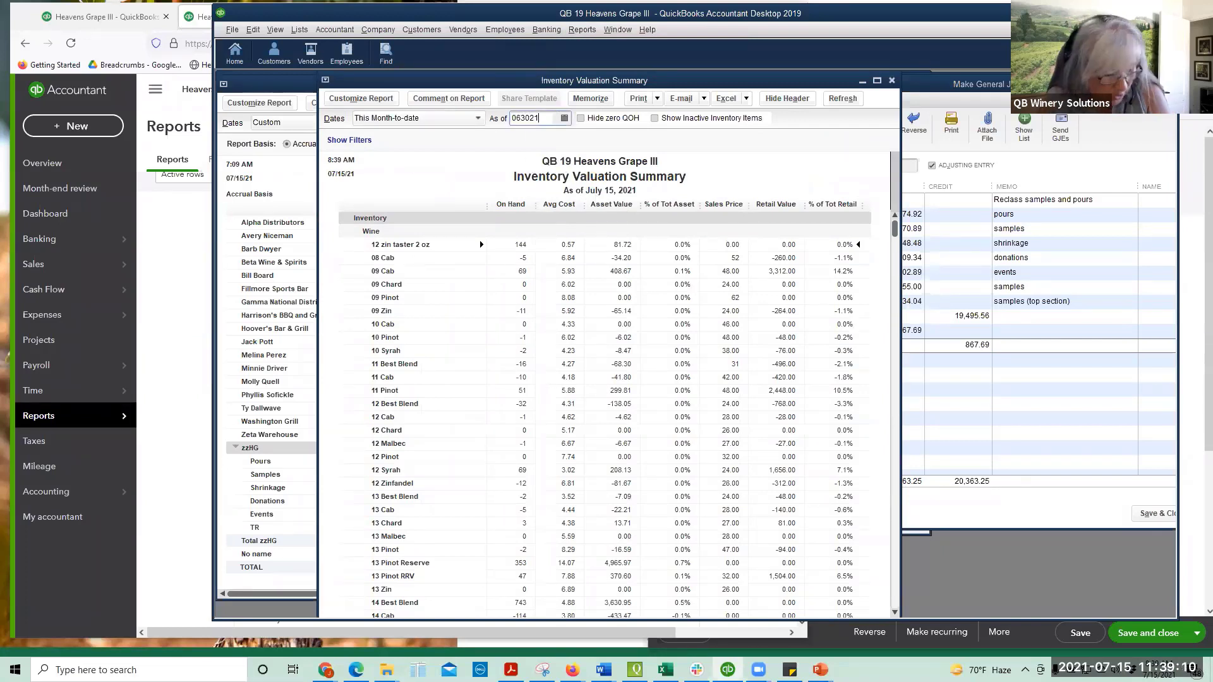
{"action": "key", "text": "Tab"}
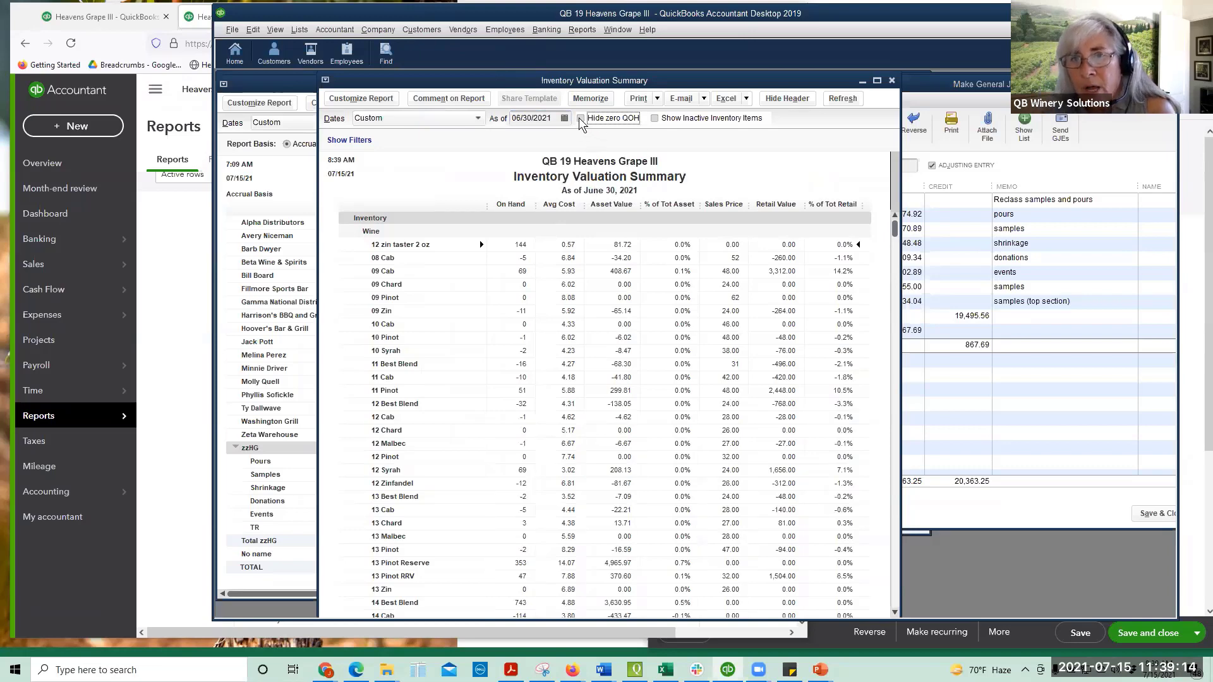
{"action": "left_click", "coordinate": [581, 119]}
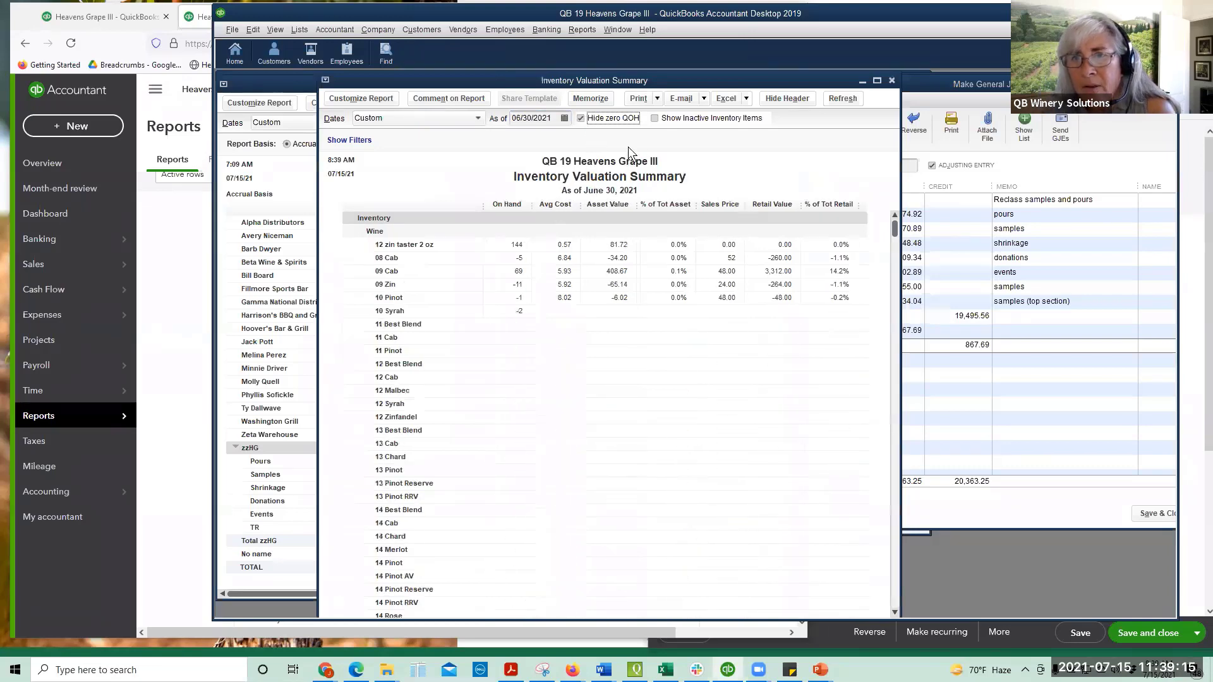
{"action": "left_click", "coordinate": [655, 119]}
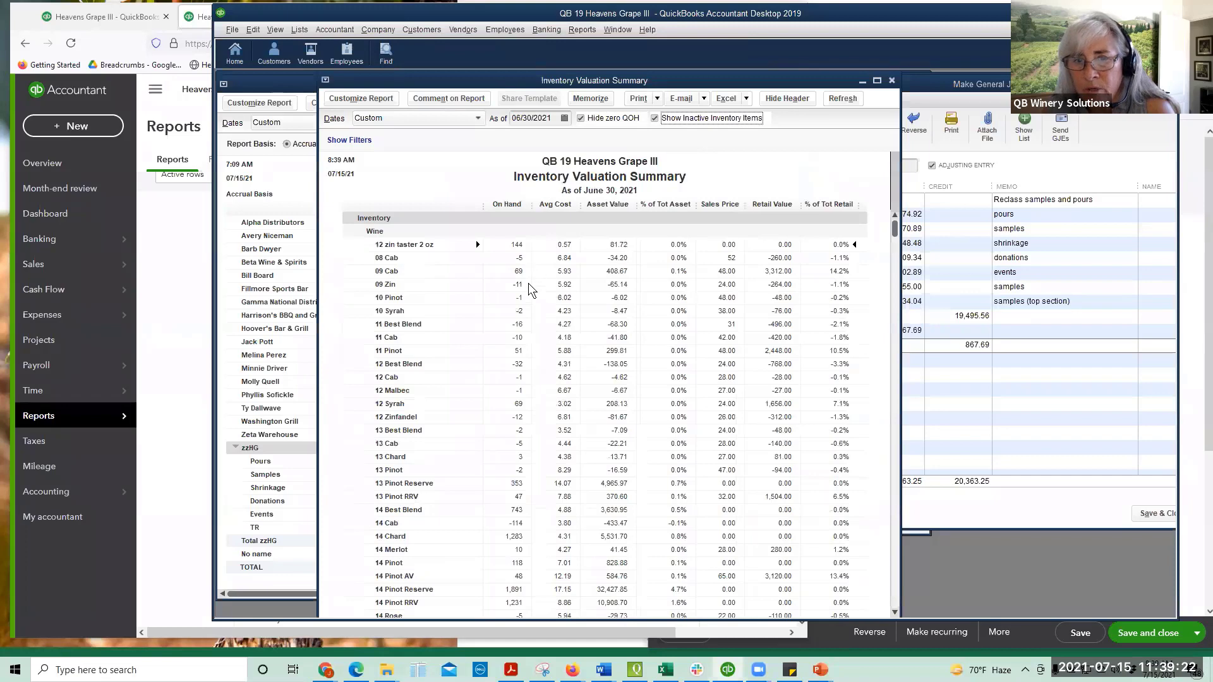
Step: Export the Inventory Valuation Summary to a new Excel worksheet in a new workbook
{"action": "scroll", "coordinate": [528, 288], "scroll_direction": "down", "scroll_amount": 1}
{"action": "scroll", "coordinate": [529, 284], "scroll_direction": "down", "scroll_amount": 3}
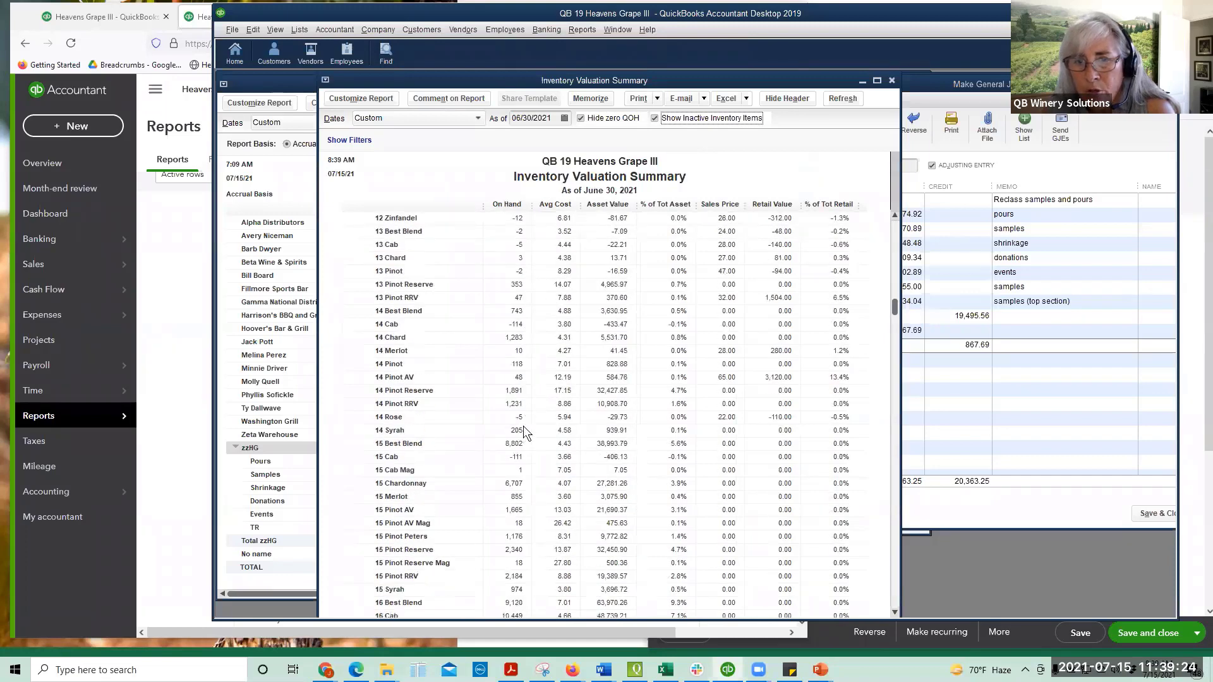
{"action": "scroll", "coordinate": [527, 392], "scroll_direction": "up", "scroll_amount": 5}
{"action": "scroll", "coordinate": [533, 287], "scroll_direction": "down", "scroll_amount": 9}
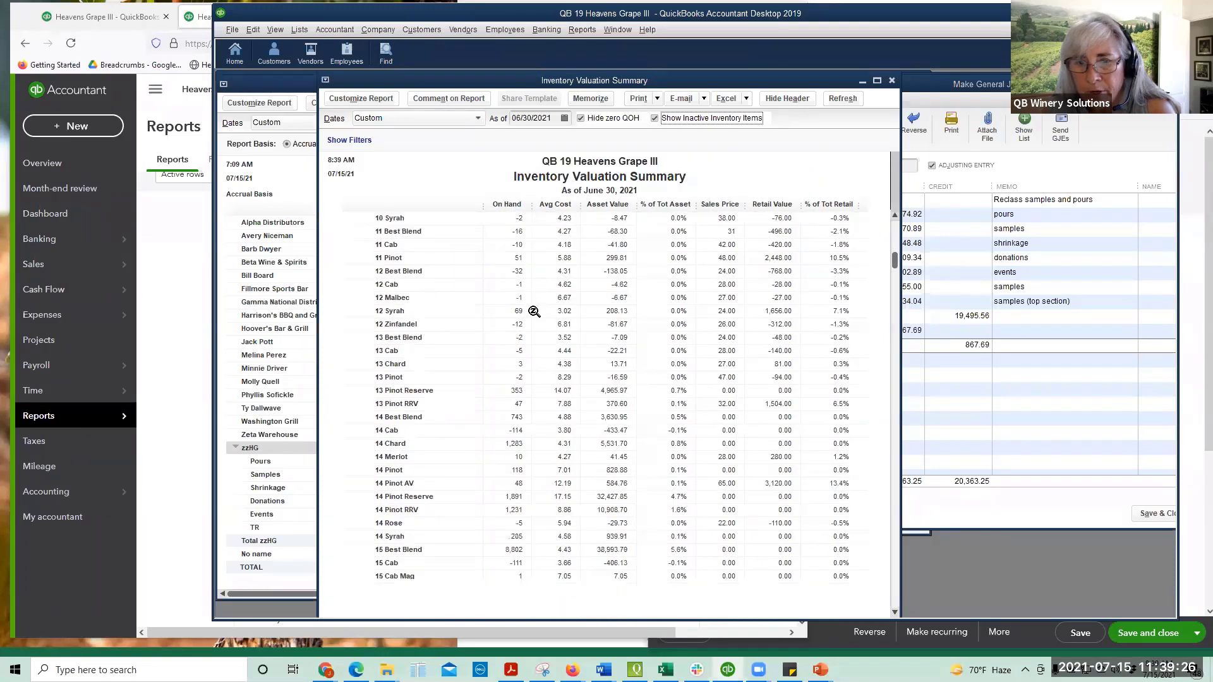
{"action": "scroll", "coordinate": [539, 480], "scroll_direction": "up", "scroll_amount": 9}
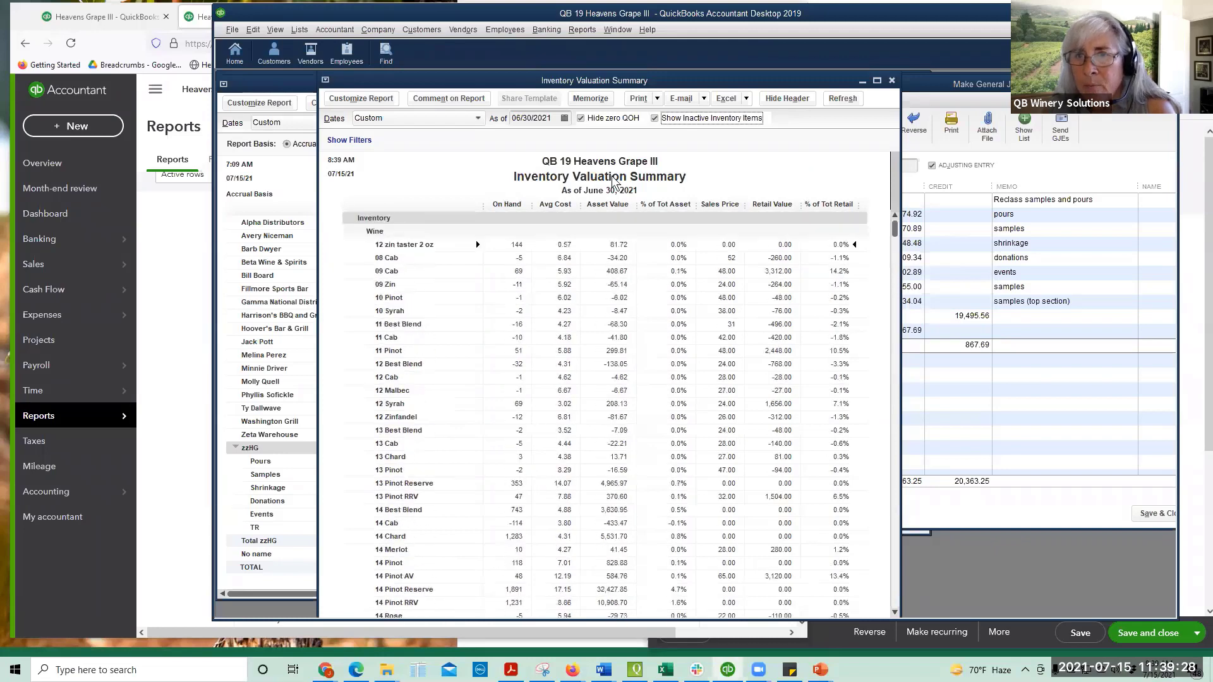
{"action": "left_click", "coordinate": [728, 101]}
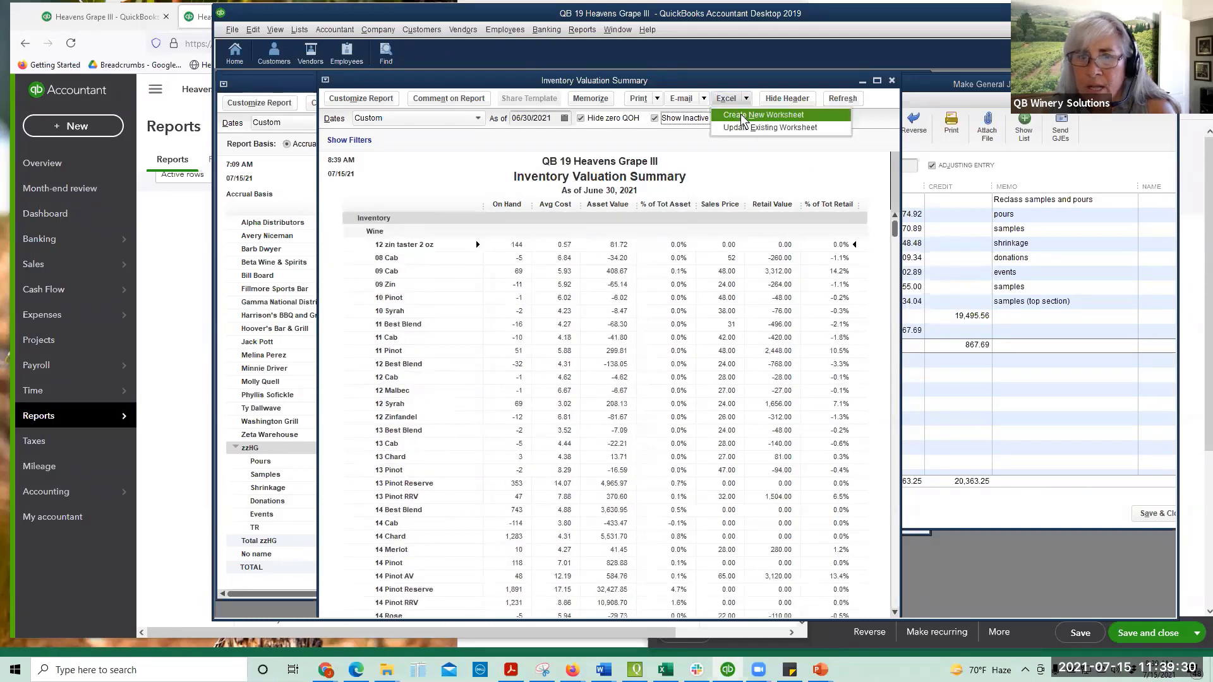
{"action": "left_click", "coordinate": [739, 115]}
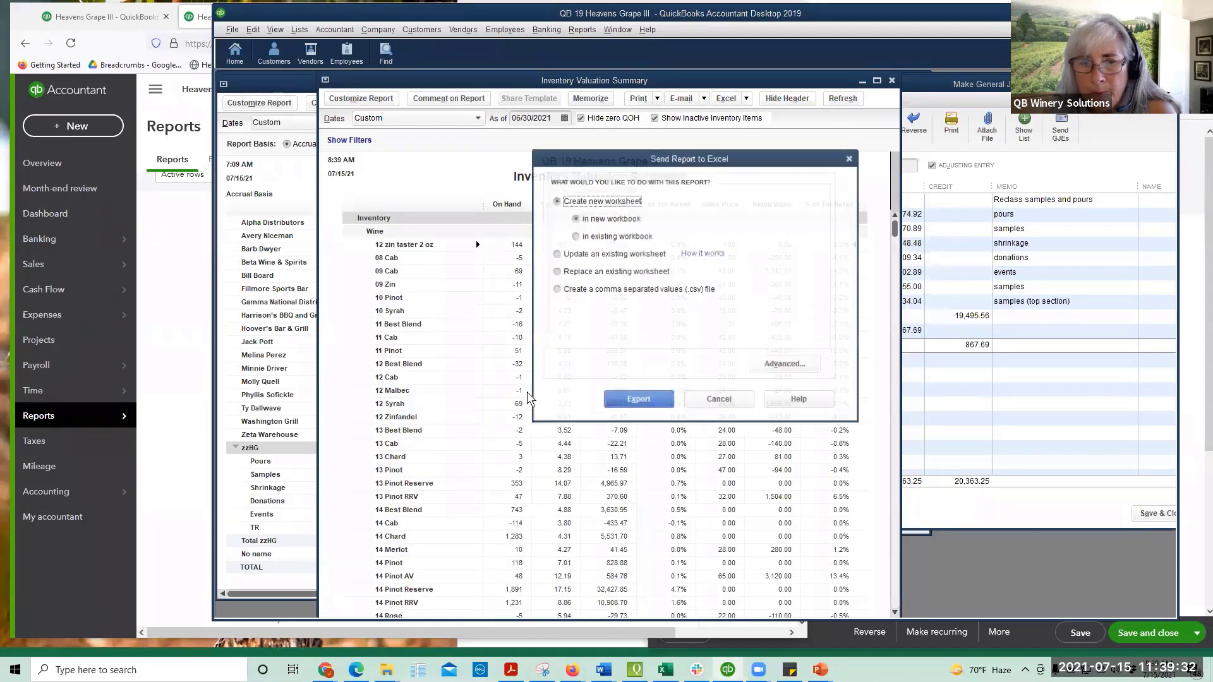
{"action": "left_click", "coordinate": [641, 398]}
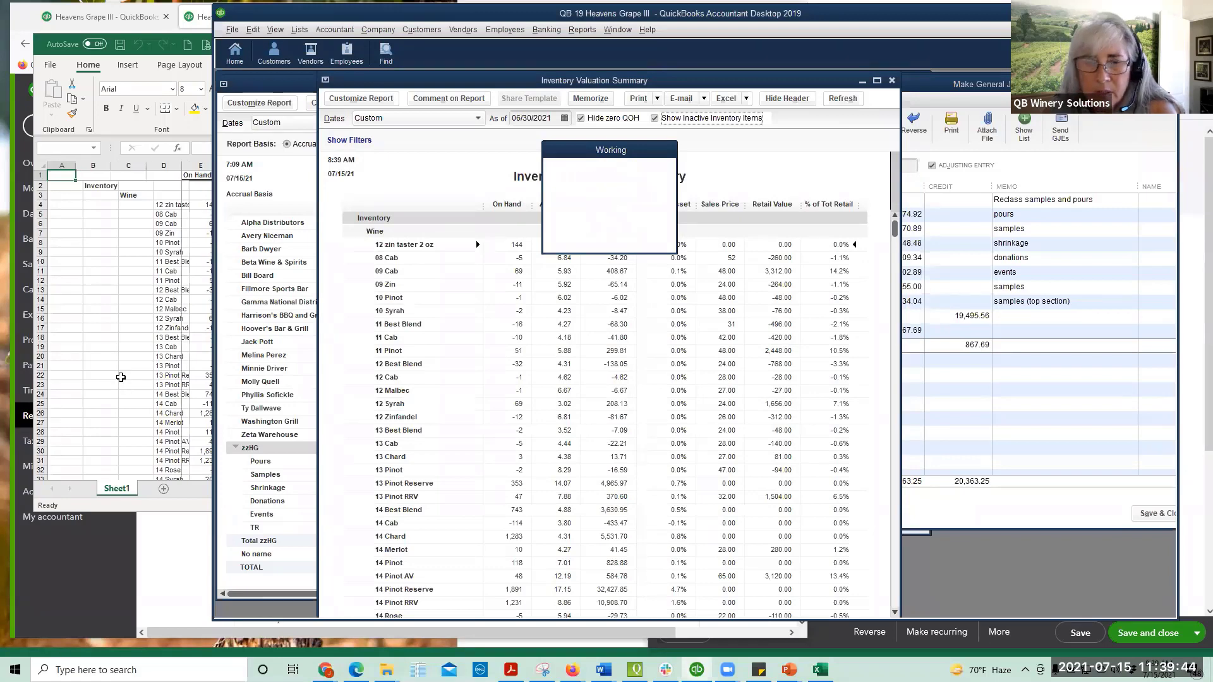
Step: Switch to the exported workbook in Excel, zoom it to 120%, and enlarge and reposition its window
{"action": "left_click", "coordinate": [123, 376]}
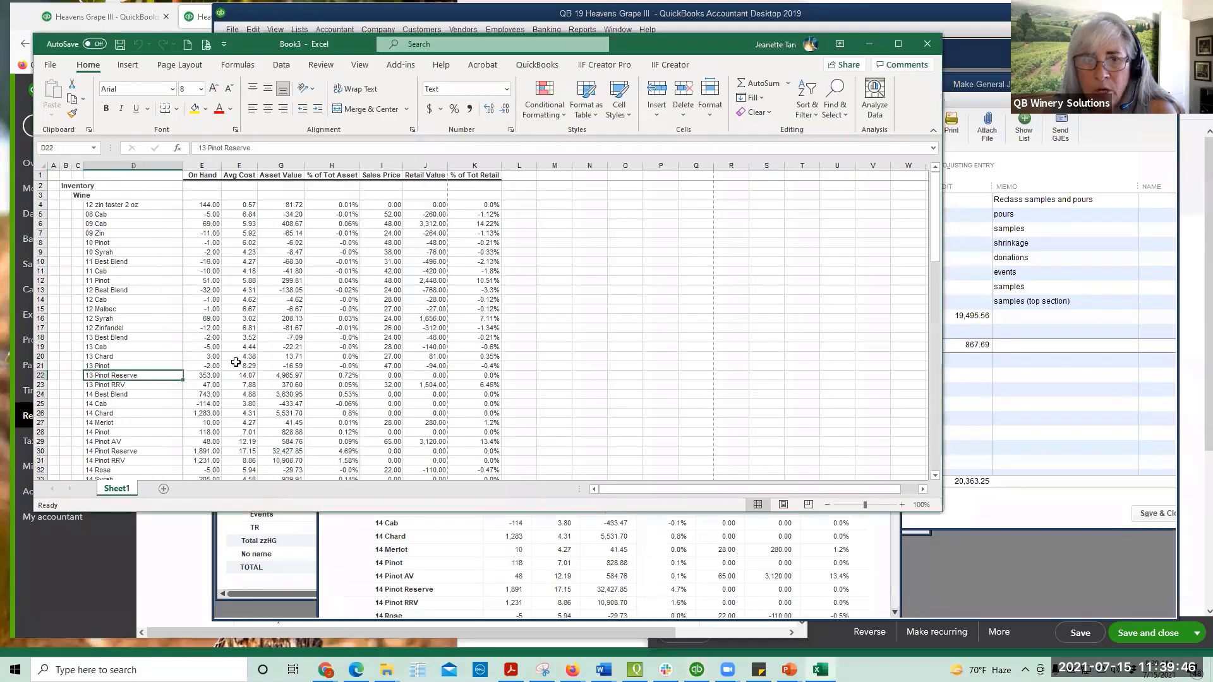
{"action": "left_click", "coordinate": [901, 505]}
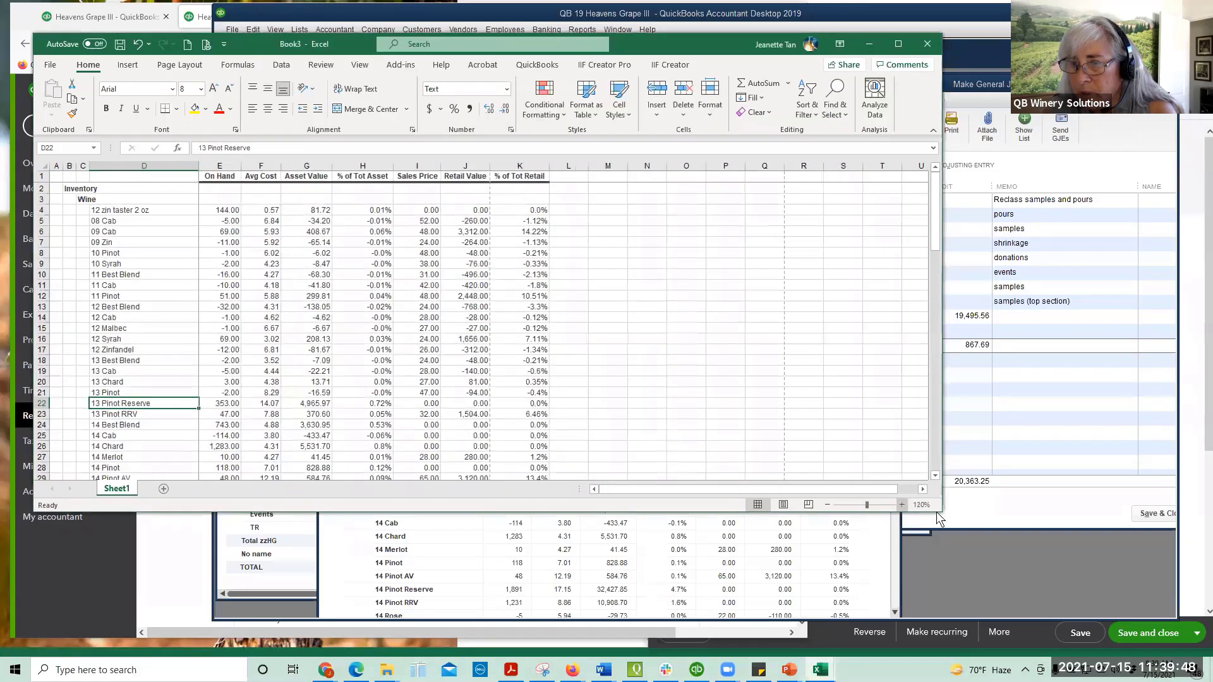
{"action": "left_click", "coordinate": [901, 505]}
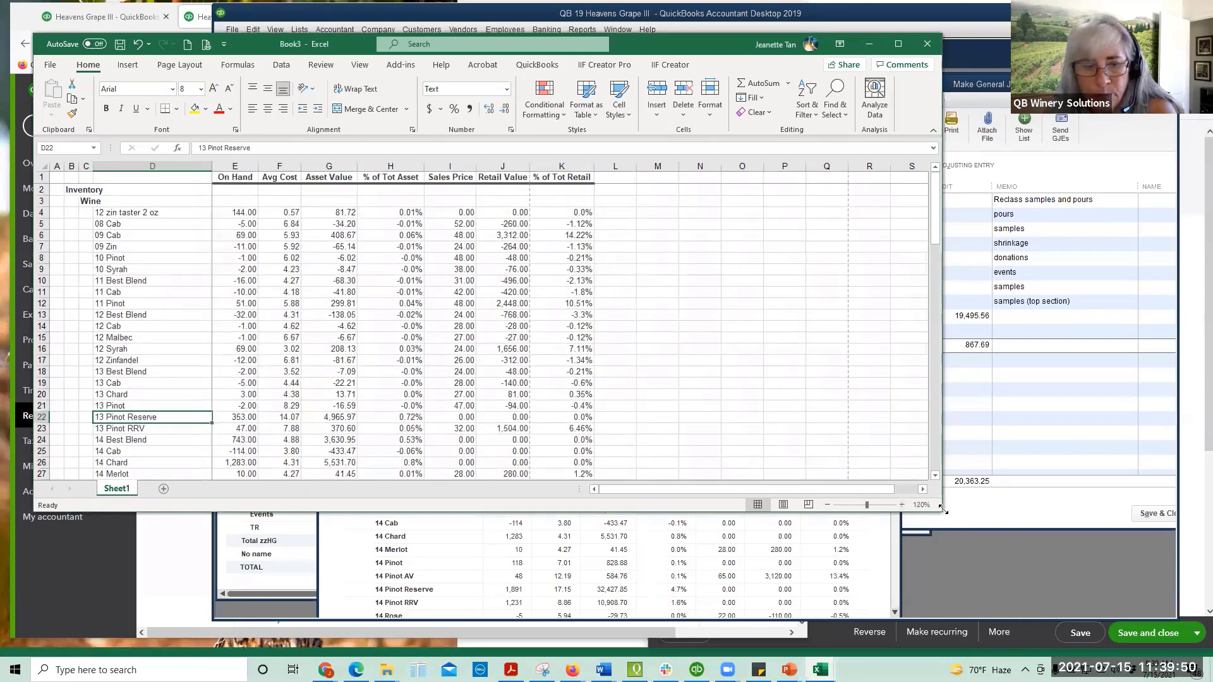
{"action": "left_click_drag", "start_coordinate": [941, 508], "coordinate": [1032, 633]}
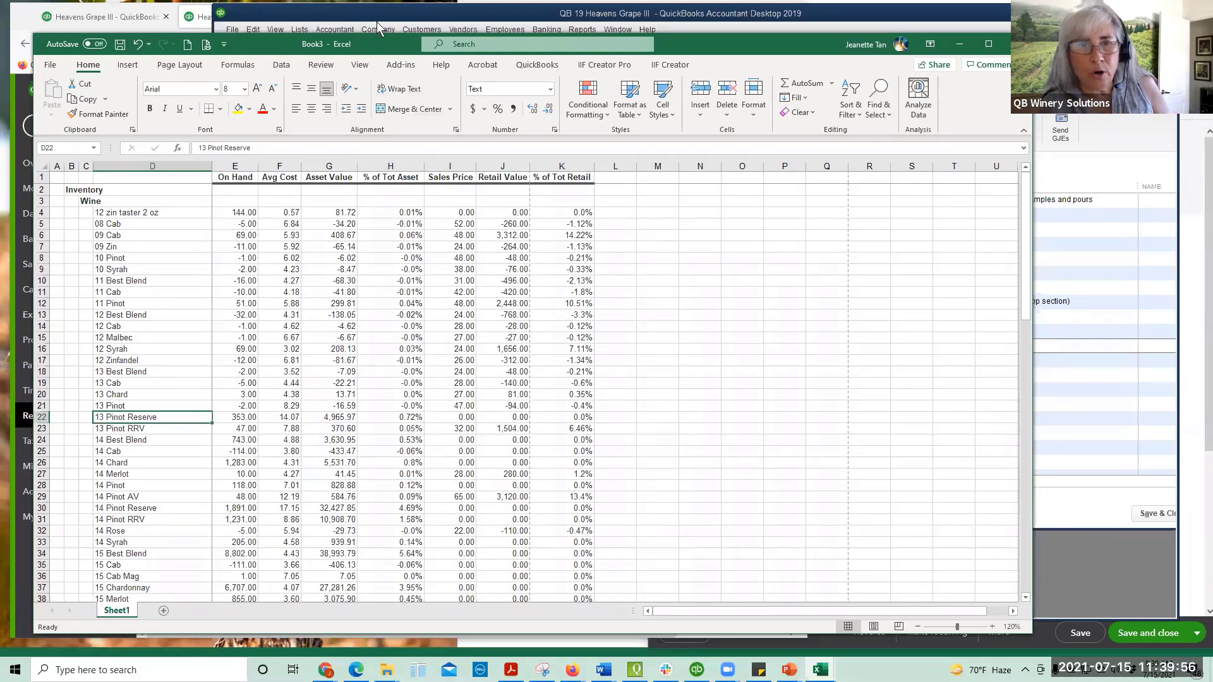
{"action": "left_click_drag", "start_coordinate": [373, 38], "coordinate": [377, 19]}
Step: Hide columns E to K, from On Hand through % of Tot Retail, leaving only the item names
{"action": "left_click_drag", "start_coordinate": [240, 146], "coordinate": [566, 147]}
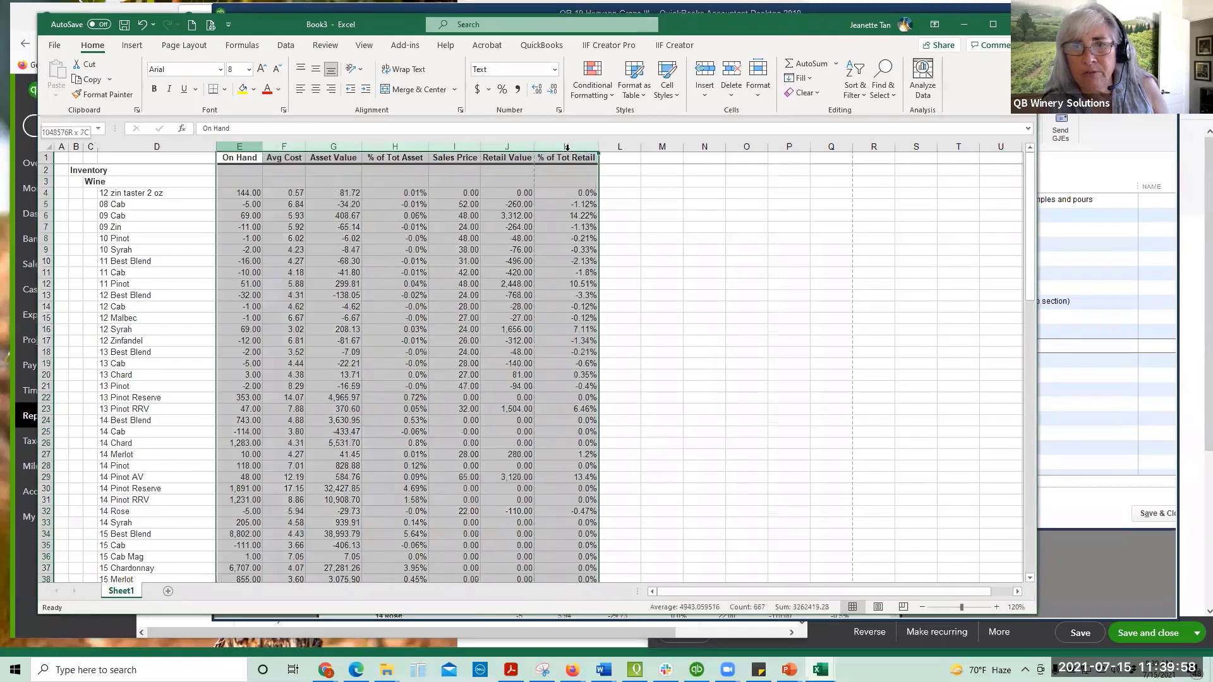
{"action": "right_click", "coordinate": [569, 148]}
{"action": "left_click", "coordinate": [600, 345]}
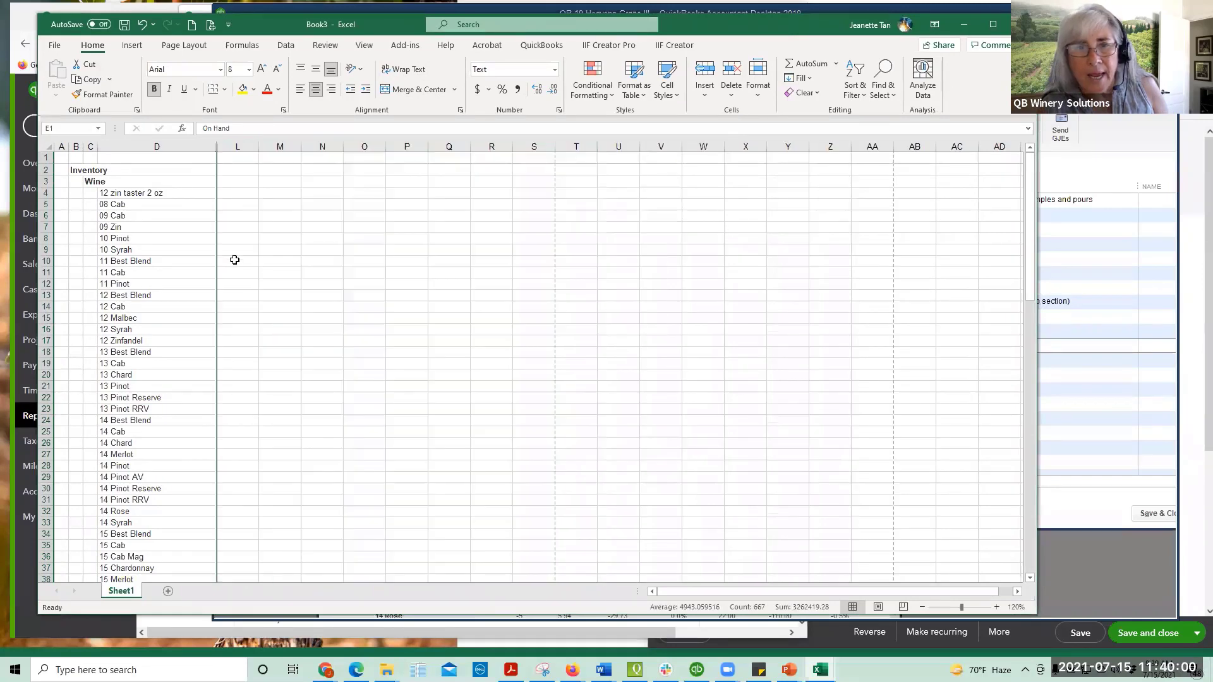
{"action": "left_click", "coordinate": [238, 226]}
Step: Look through the list of wine item names down to the start of the Merch section
{"action": "scroll", "coordinate": [242, 244], "scroll_direction": "down", "scroll_amount": 3}
{"action": "scroll", "coordinate": [235, 259], "scroll_direction": "up", "scroll_amount": 3}
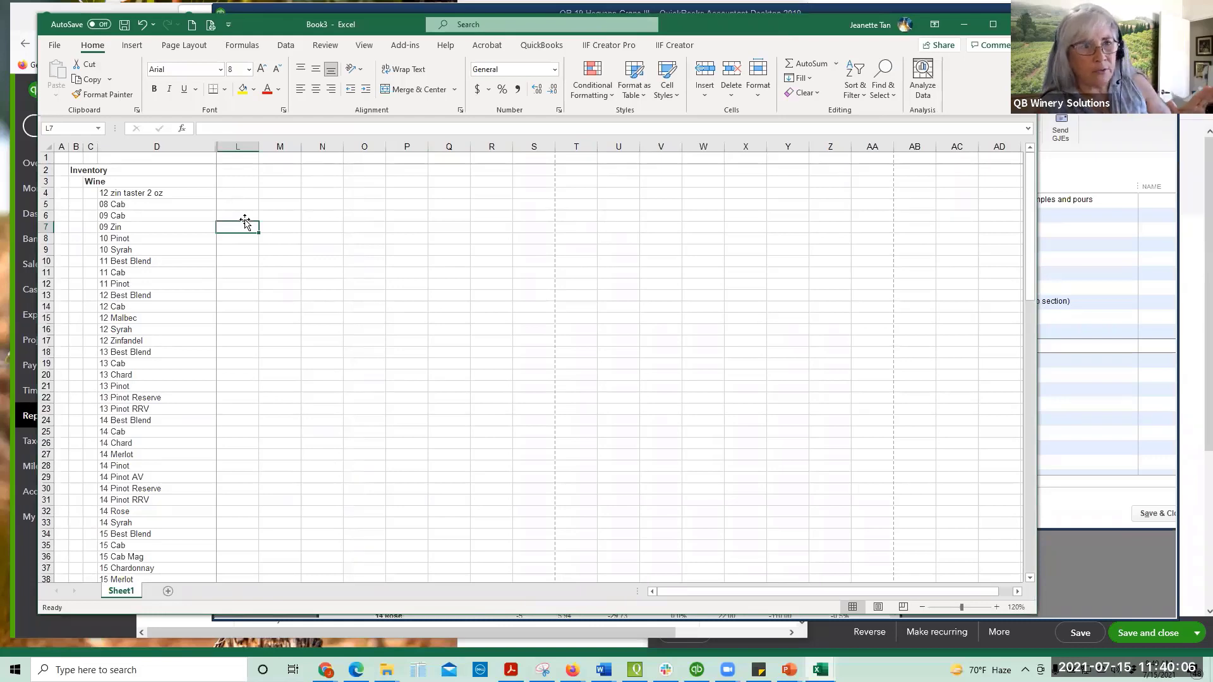
{"action": "scroll", "coordinate": [148, 341], "scroll_direction": "down", "scroll_amount": 10}
{"action": "scroll", "coordinate": [156, 346], "scroll_direction": "down", "scroll_amount": 1}
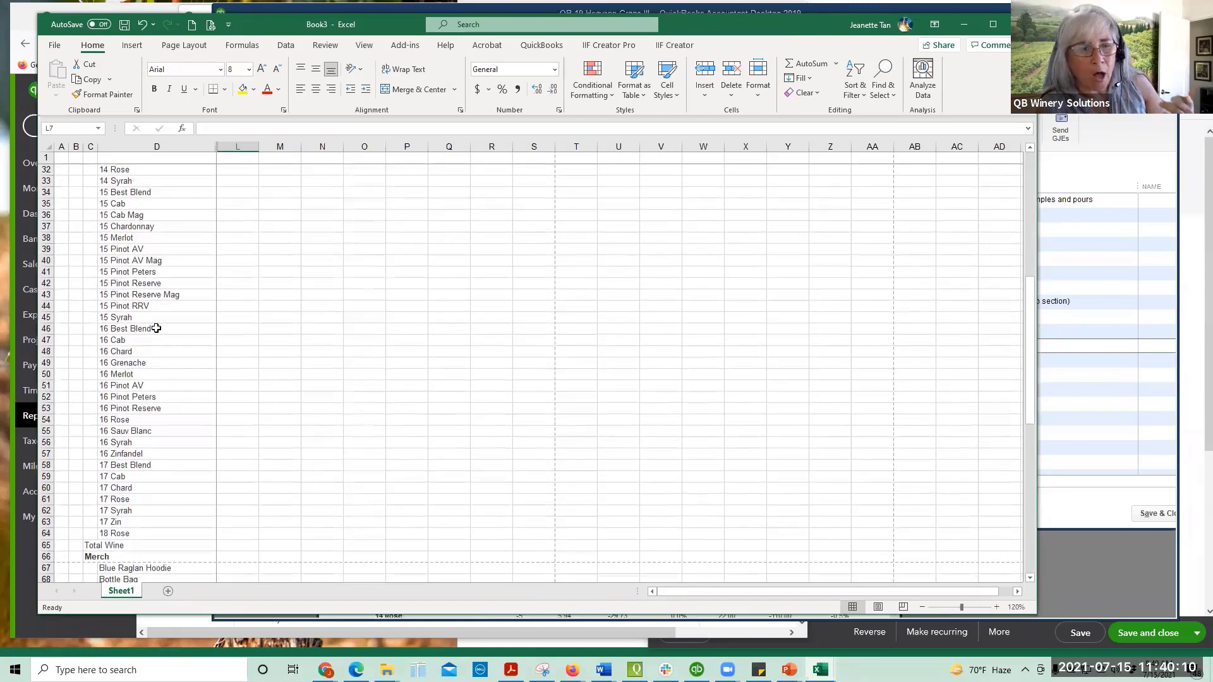
{"action": "scroll", "coordinate": [155, 337], "scroll_direction": "up", "scroll_amount": 11}
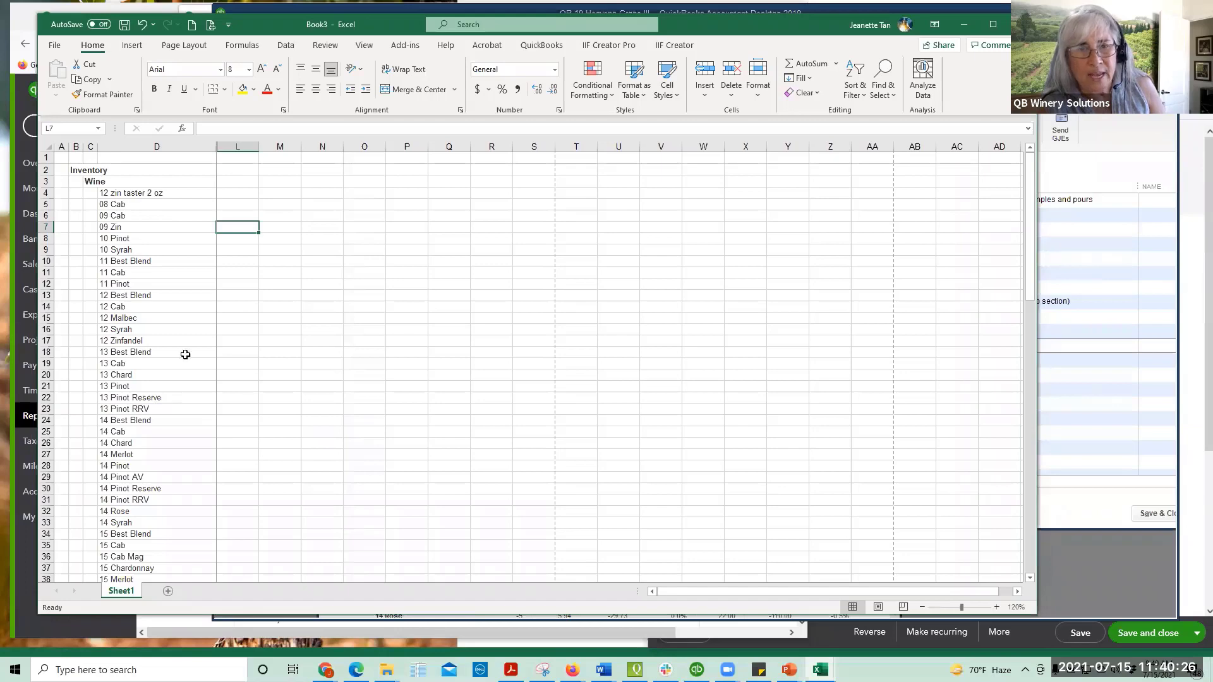
{"action": "scroll", "coordinate": [176, 349], "scroll_direction": "down", "scroll_amount": 1}
{"action": "scroll", "coordinate": [177, 349], "scroll_direction": "up", "scroll_amount": 1}
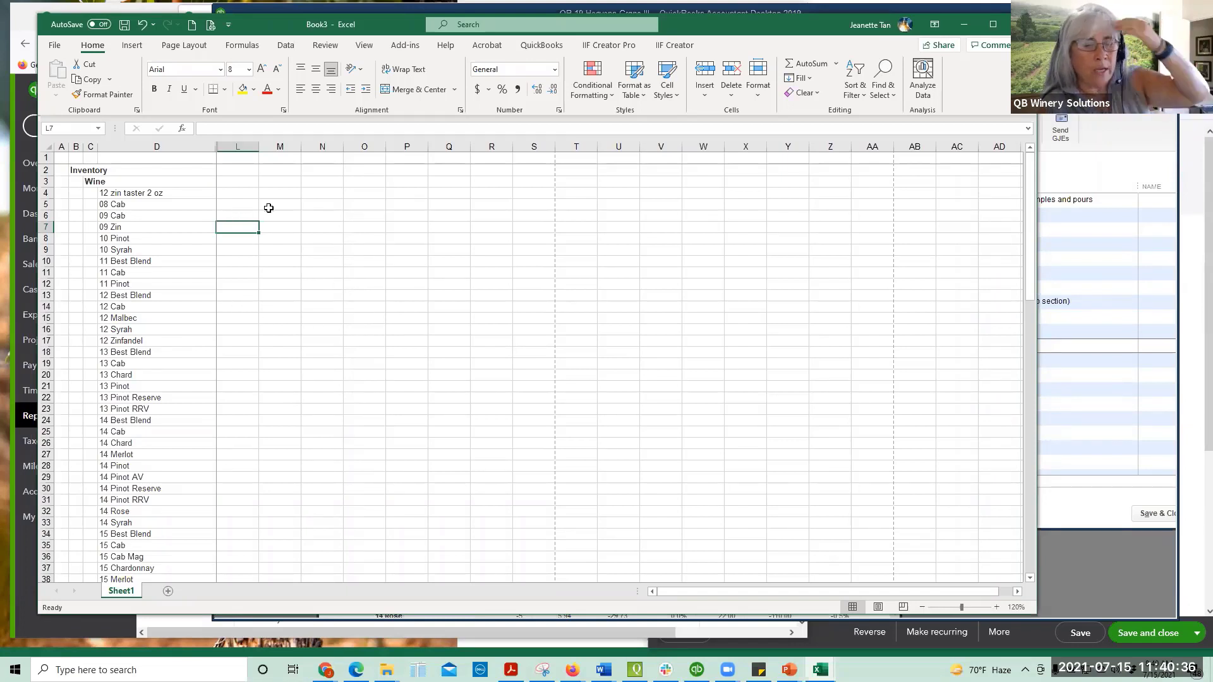
Step: Unhide the columns between the item names in column D and column L
{"action": "left_click_drag", "start_coordinate": [199, 147], "coordinate": [244, 151]}
{"action": "right_click", "coordinate": [244, 152]}
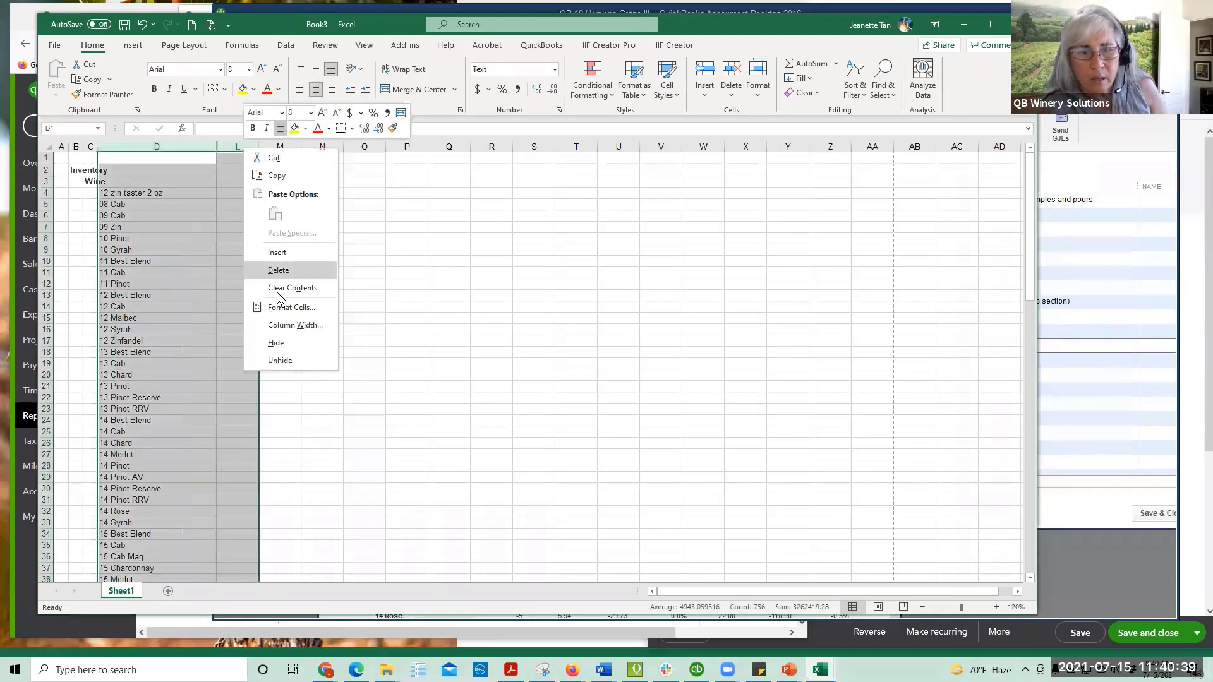
{"action": "left_click", "coordinate": [283, 360]}
{"action": "left_click", "coordinate": [275, 169]}
Step: Delete columns F to K, from Avg Cost through % of Tot Retail, keeping the On Hand column
{"action": "left_click_drag", "start_coordinate": [284, 147], "coordinate": [549, 151]}
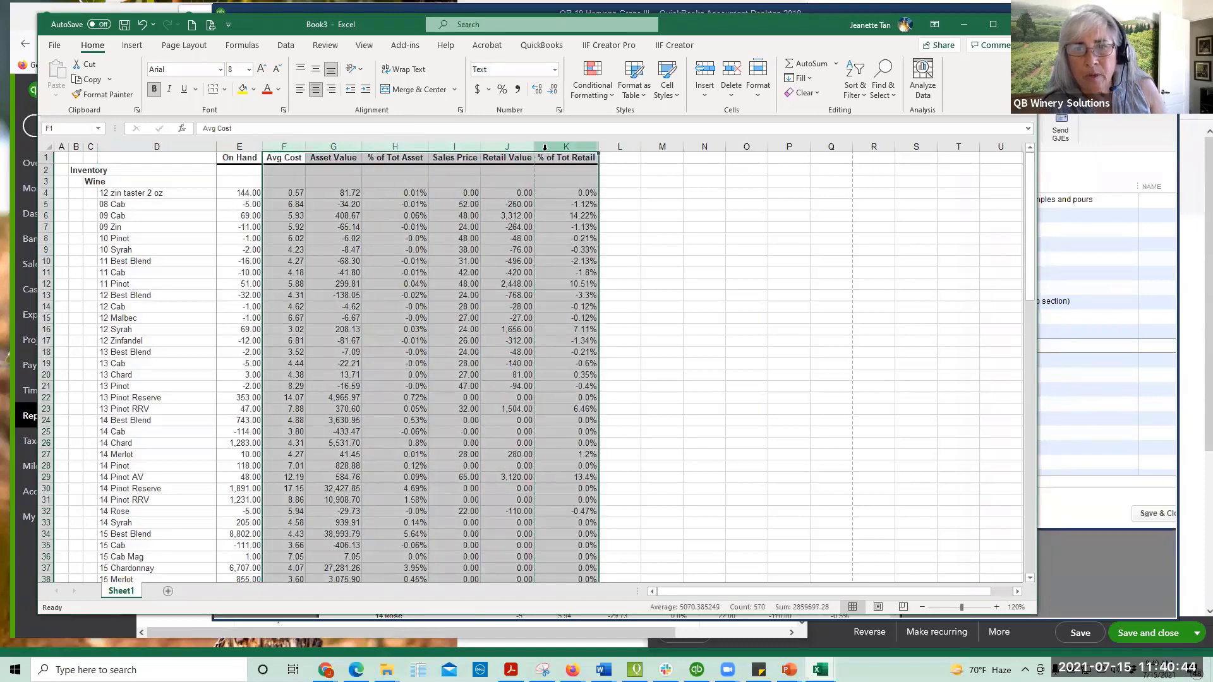
{"action": "right_click", "coordinate": [548, 153]}
{"action": "left_click", "coordinate": [582, 270]}
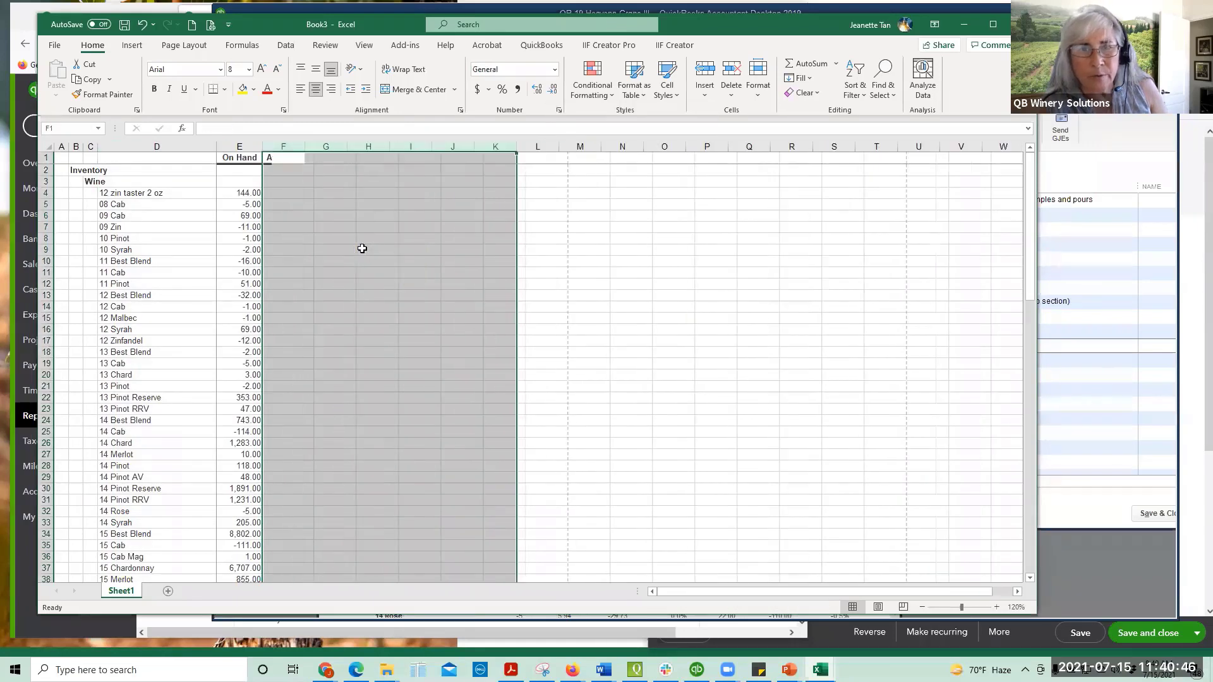
{"action": "left_click", "coordinate": [363, 250]}
Step: Change the header in cell E1 to QB On Hand Before
{"action": "left_click", "coordinate": [233, 158]}
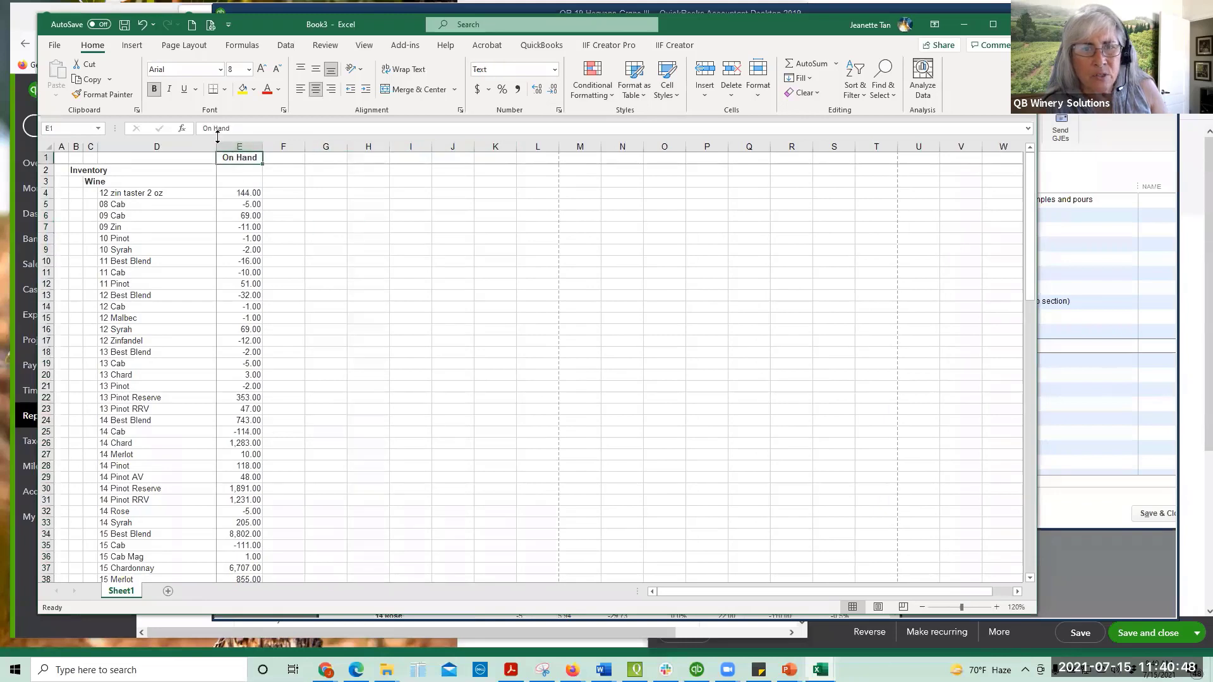
{"action": "left_click", "coordinate": [199, 130]}
{"action": "type", "text": "qb"}
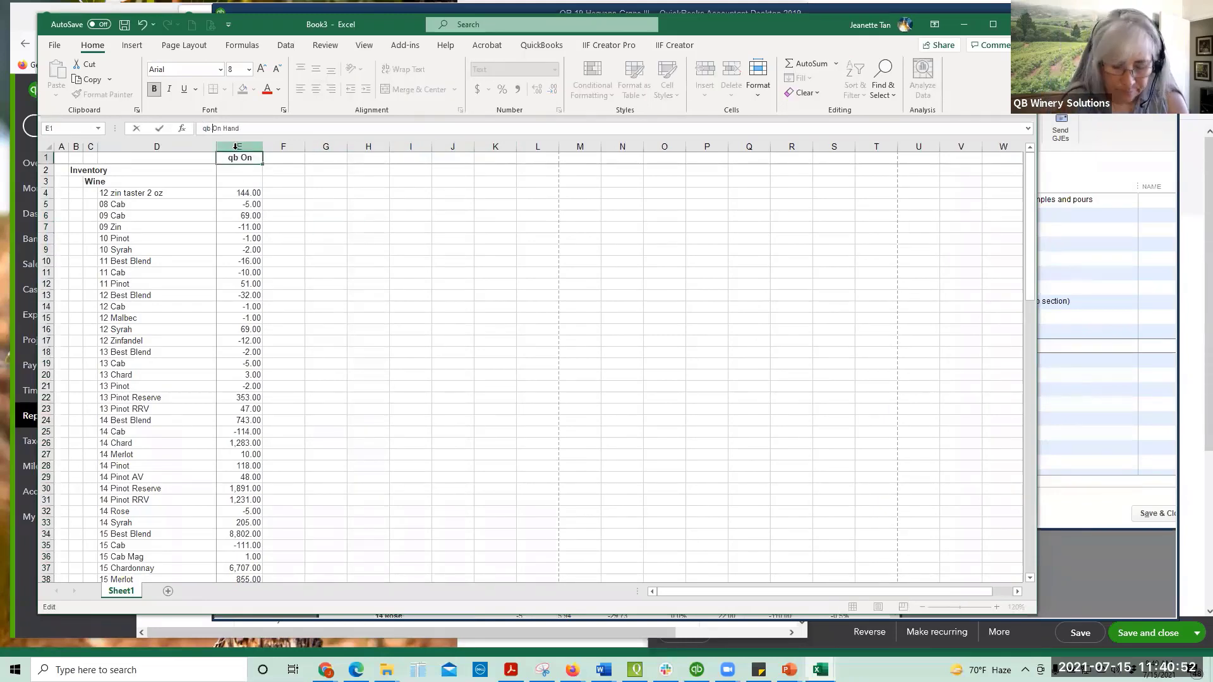
{"action": "key", "text": "BackSpace"}
{"action": "key", "text": "BackSpace"}
{"action": "key", "text": "BackSpace"}
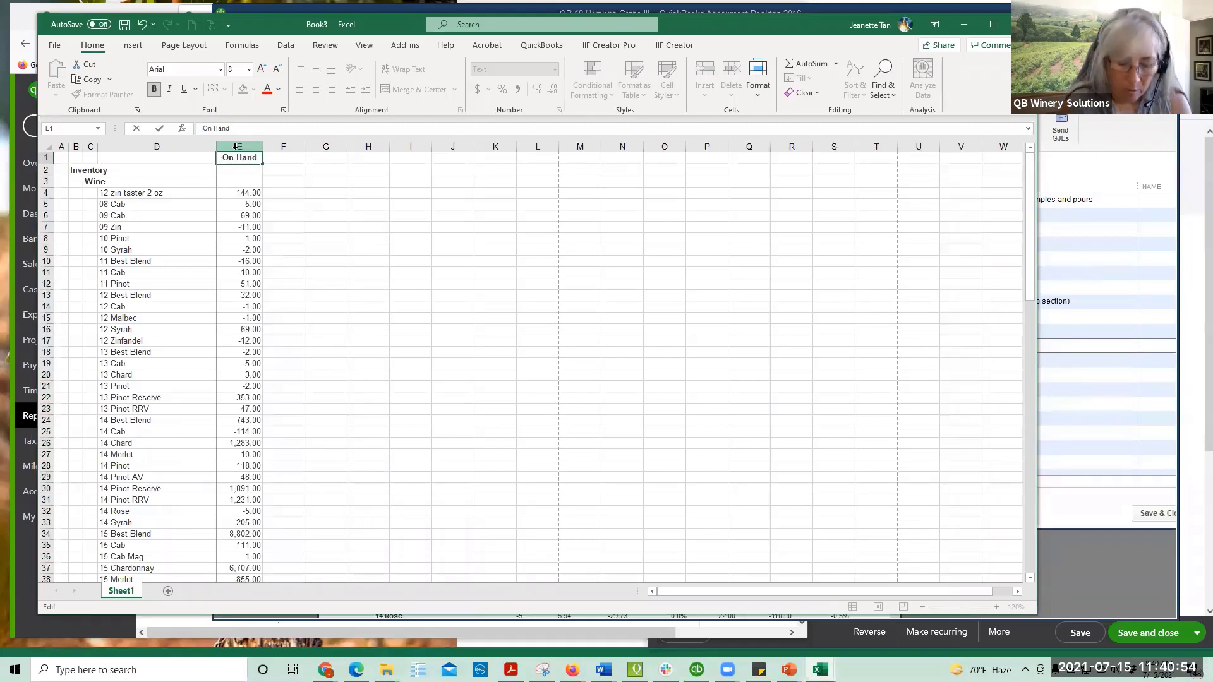
{"action": "type", "text": "QB"}
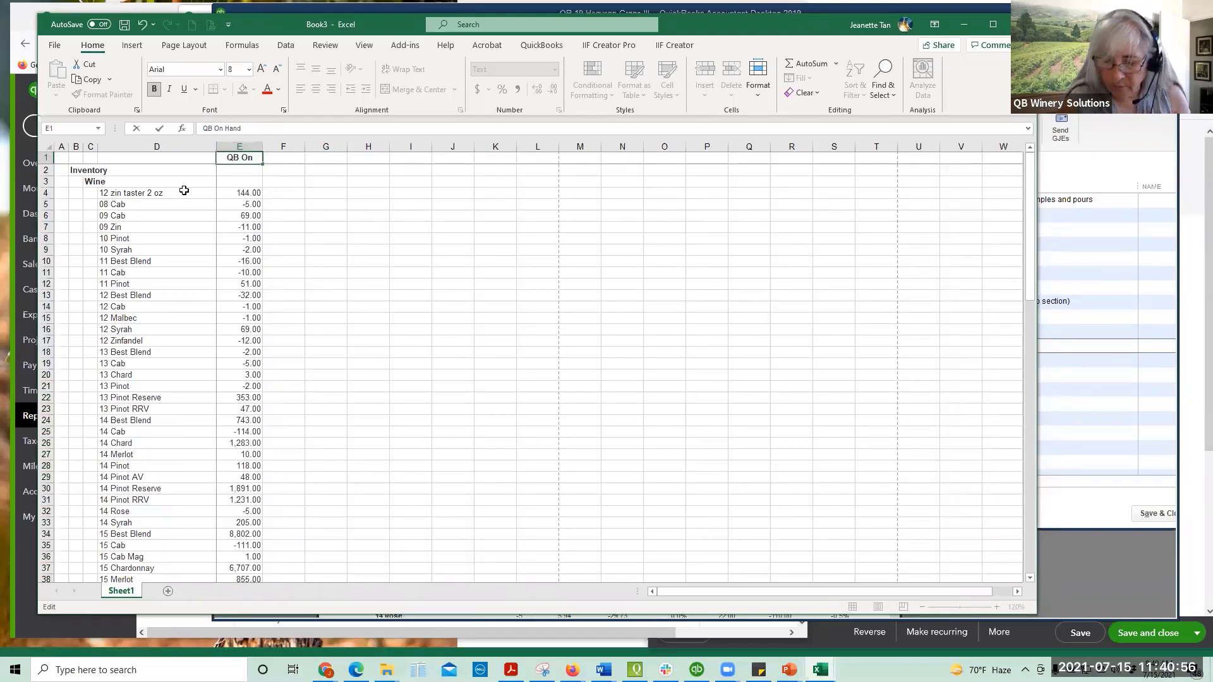
{"action": "left_click", "coordinate": [268, 128]}
{"action": "type", "text": "Before"}
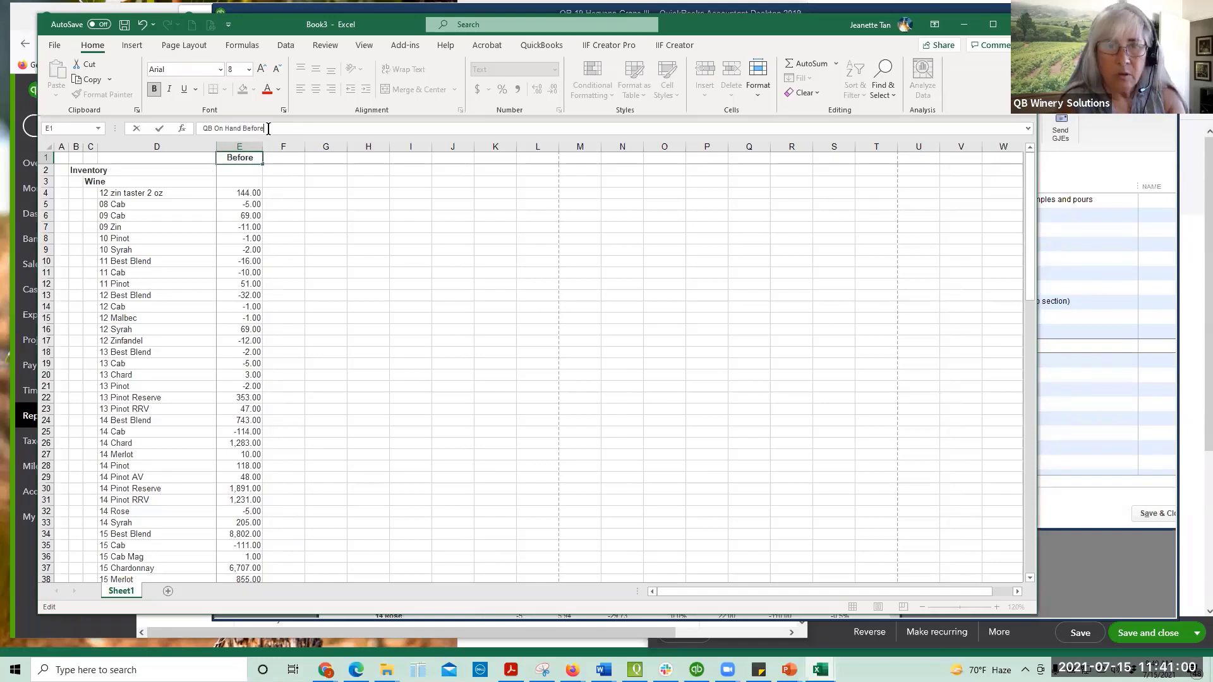
{"action": "key", "text": "Return"}
Step: Wrap the text of the QB On Hand Before header within cell E1
{"action": "left_click", "coordinate": [259, 157]}
{"action": "left_click", "coordinate": [315, 89]}
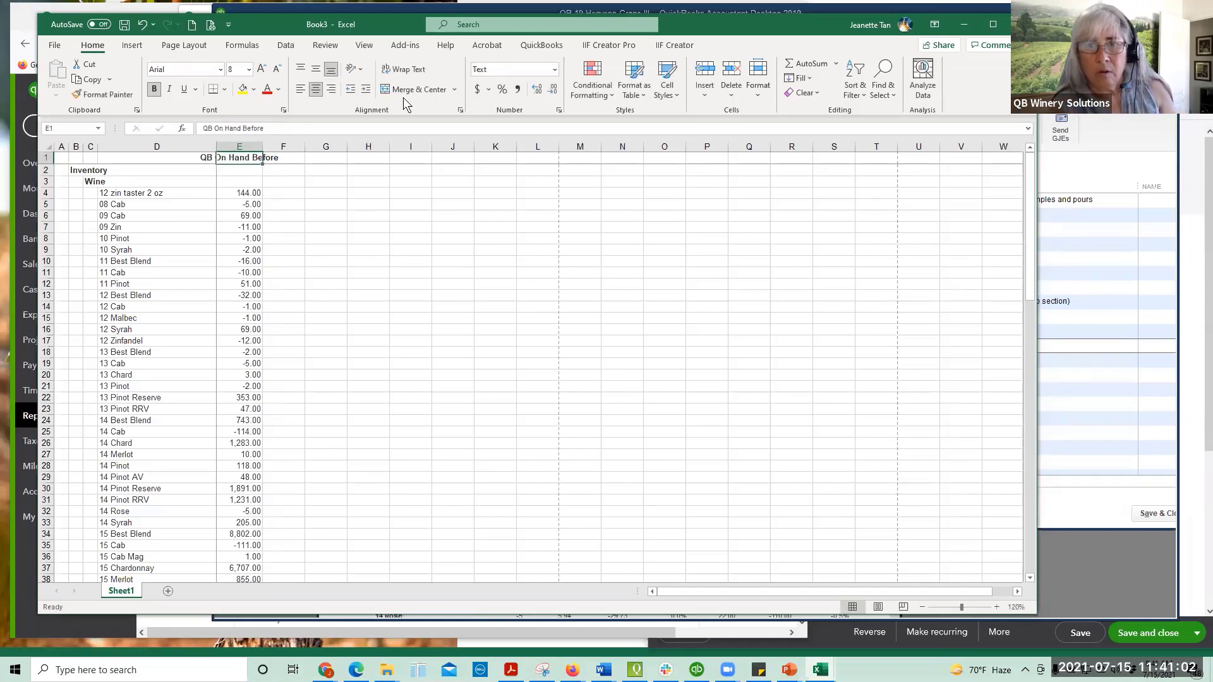
{"action": "left_click", "coordinate": [404, 69]}
{"action": "left_click", "coordinate": [325, 216]}
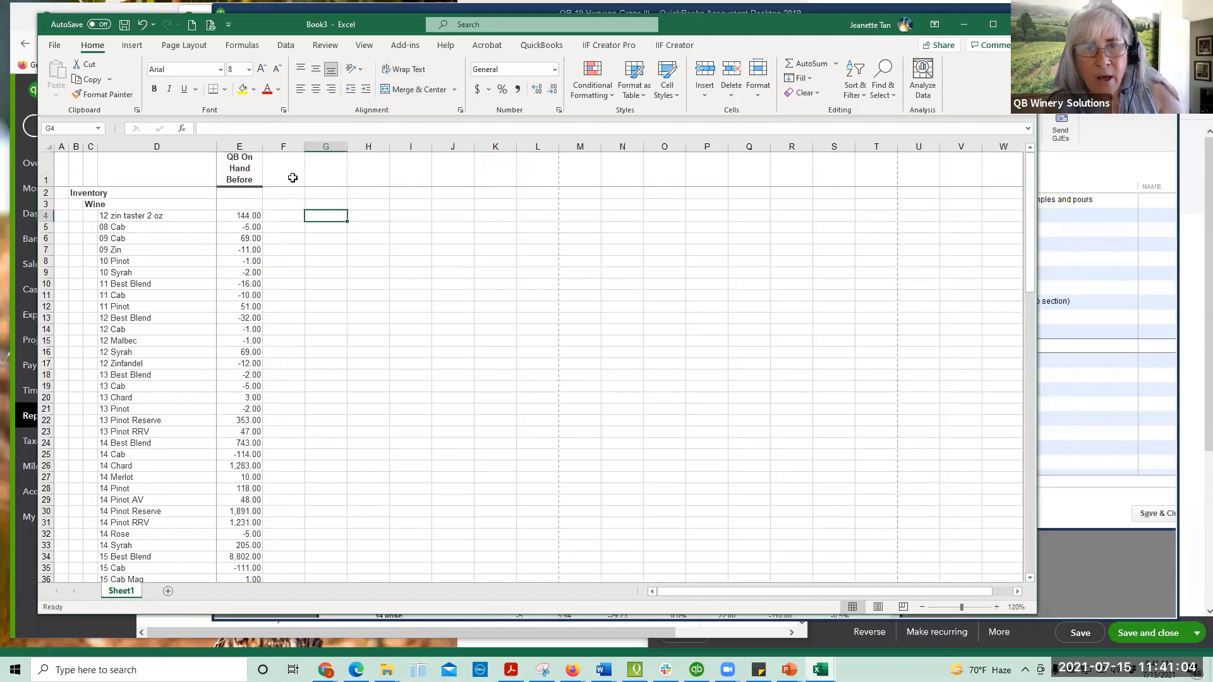
Step: Enter the count location headers Warehouse, Warehouse 2 and Tasting room in cells G1 to I1
{"action": "left_click", "coordinate": [327, 170]}
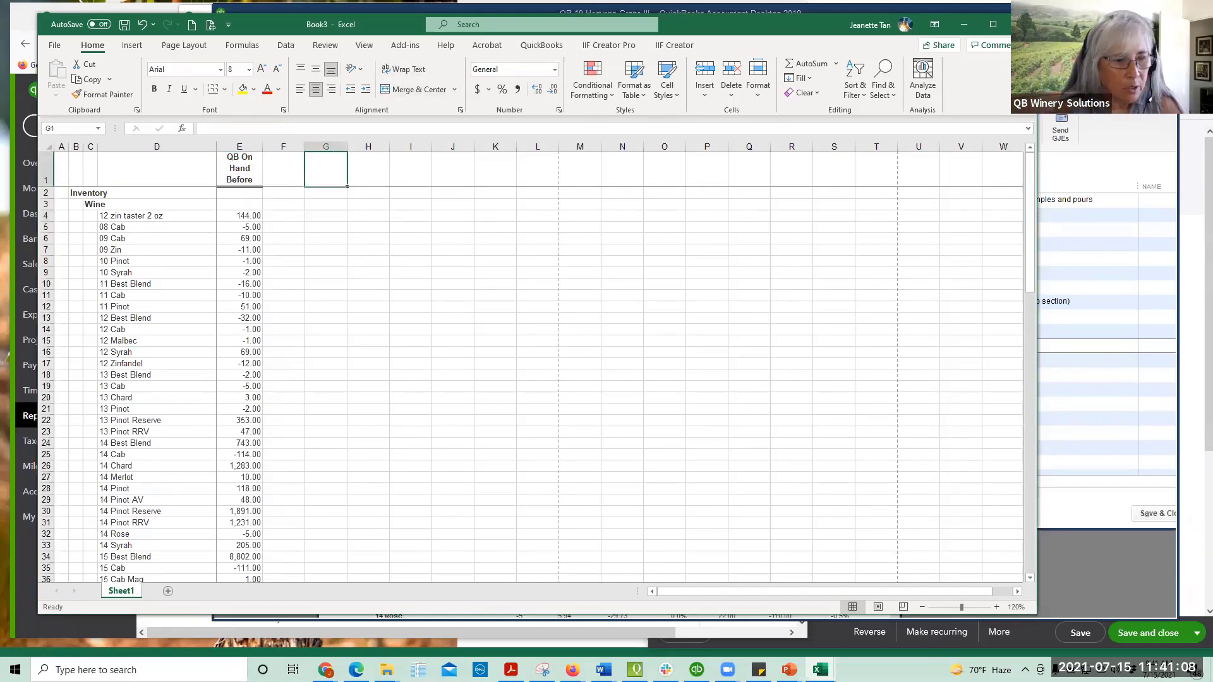
{"action": "type", "text": "Warehouse"}
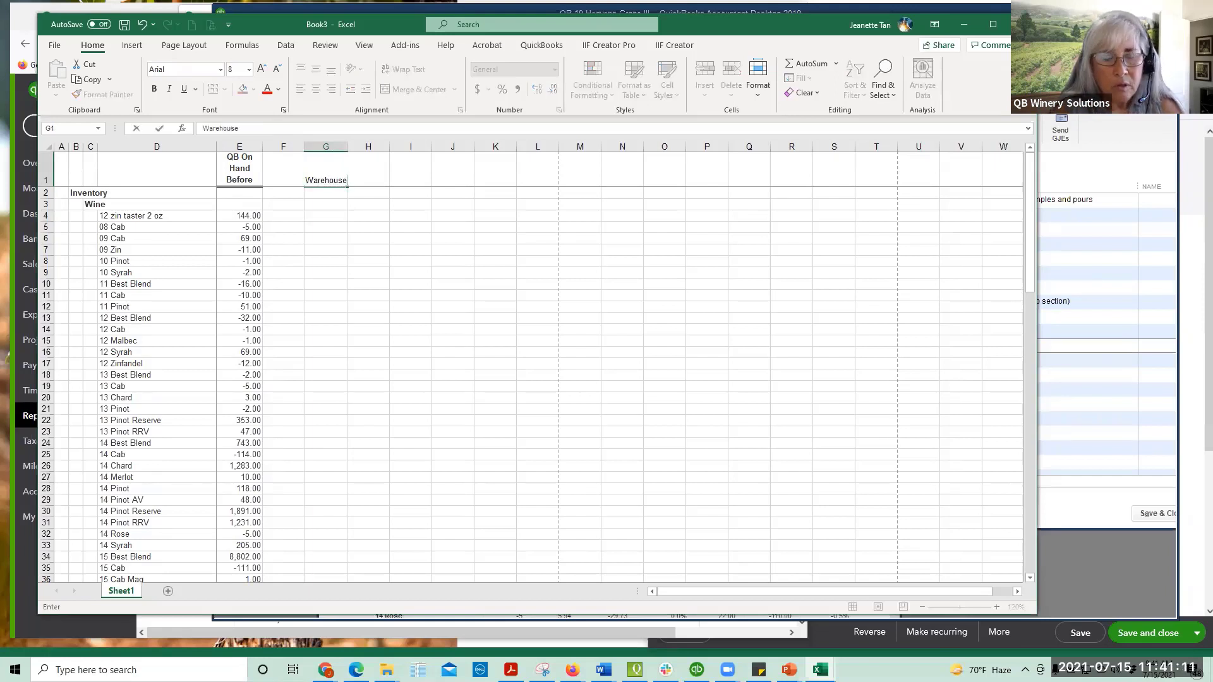
{"action": "key", "text": "Tab"}
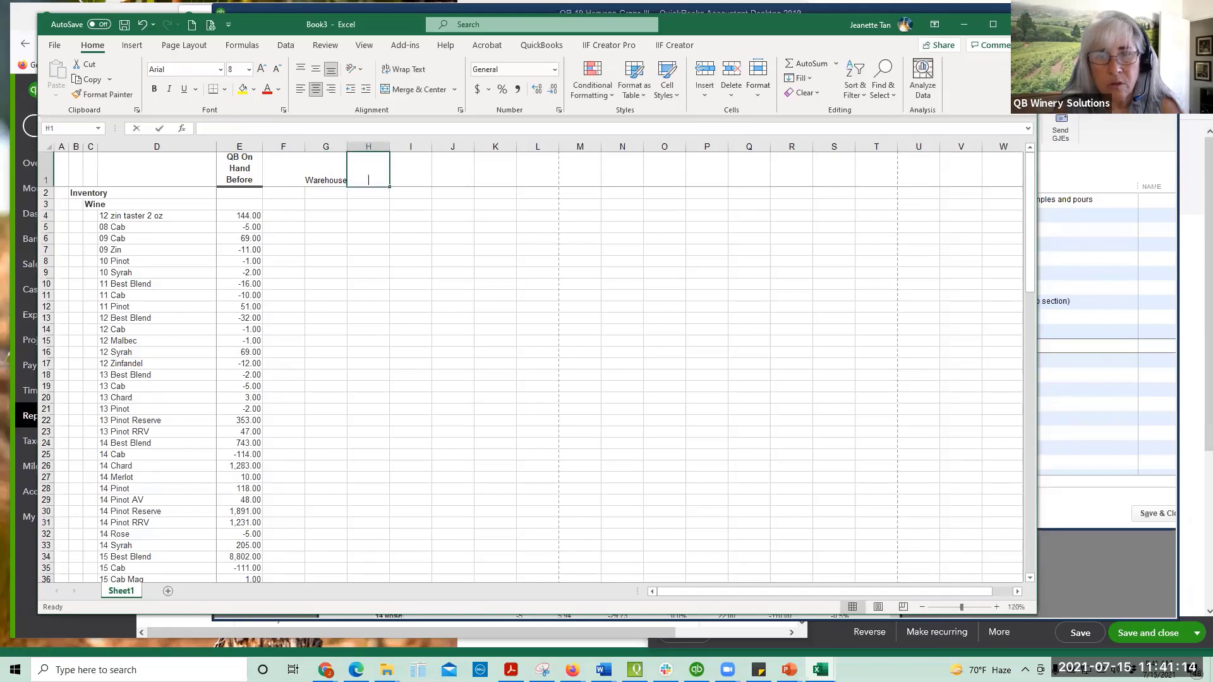
{"action": "type", "text": "Warehouse "}
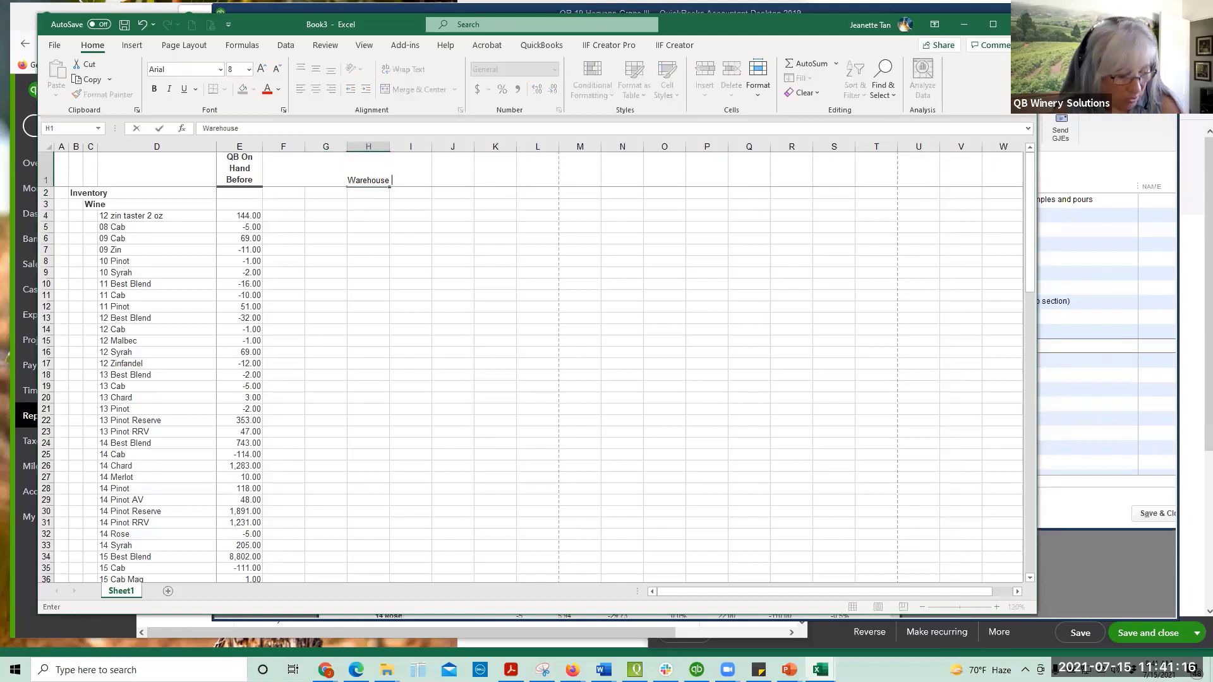
{"action": "type", "text": "2"}
{"action": "key", "text": "Tab"}
{"action": "type", "text": "Tasting room"}
{"action": "key", "text": "Tab"}
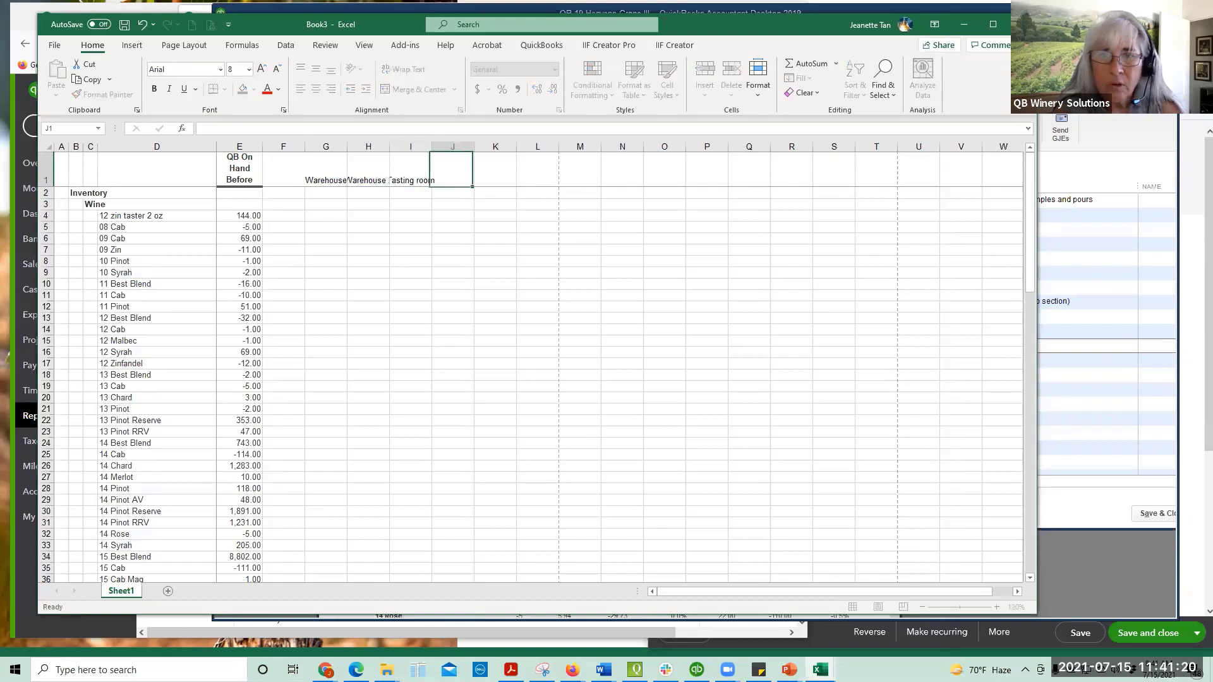
Step: Add the location headers Storage Room in cell J1 and Owners house in cell K1
{"action": "type", "text": "Stora"}
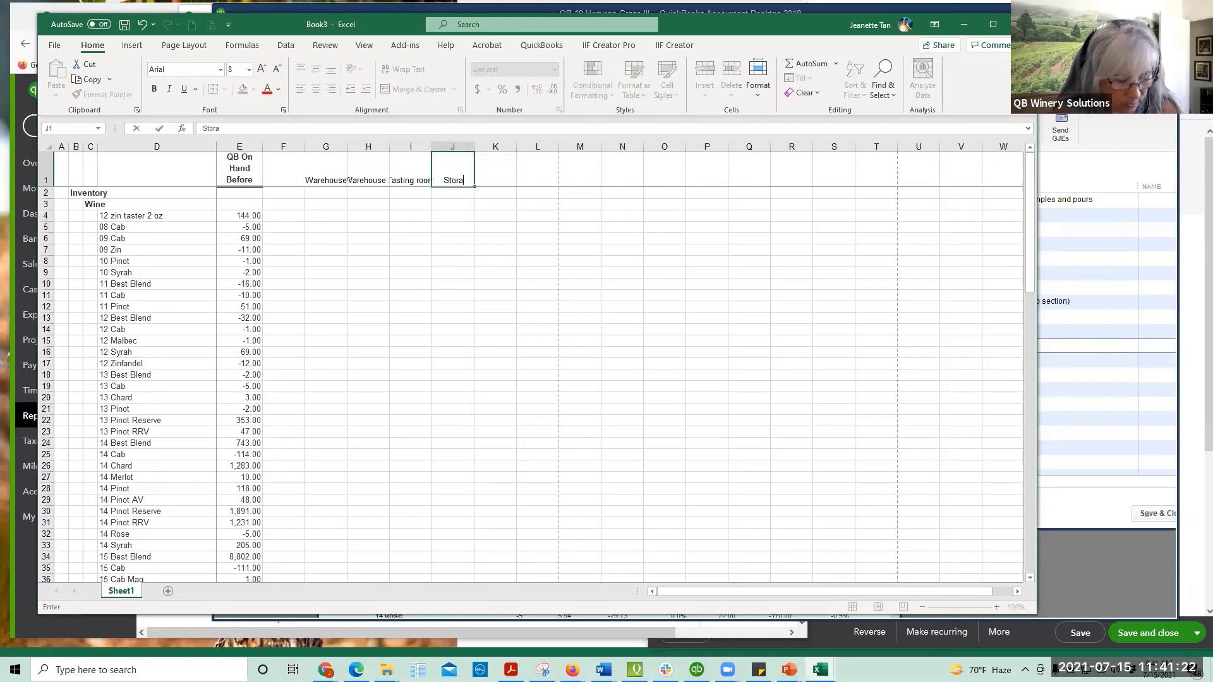
{"action": "type", "text": "ge Room"}
{"action": "key", "text": "Tab"}
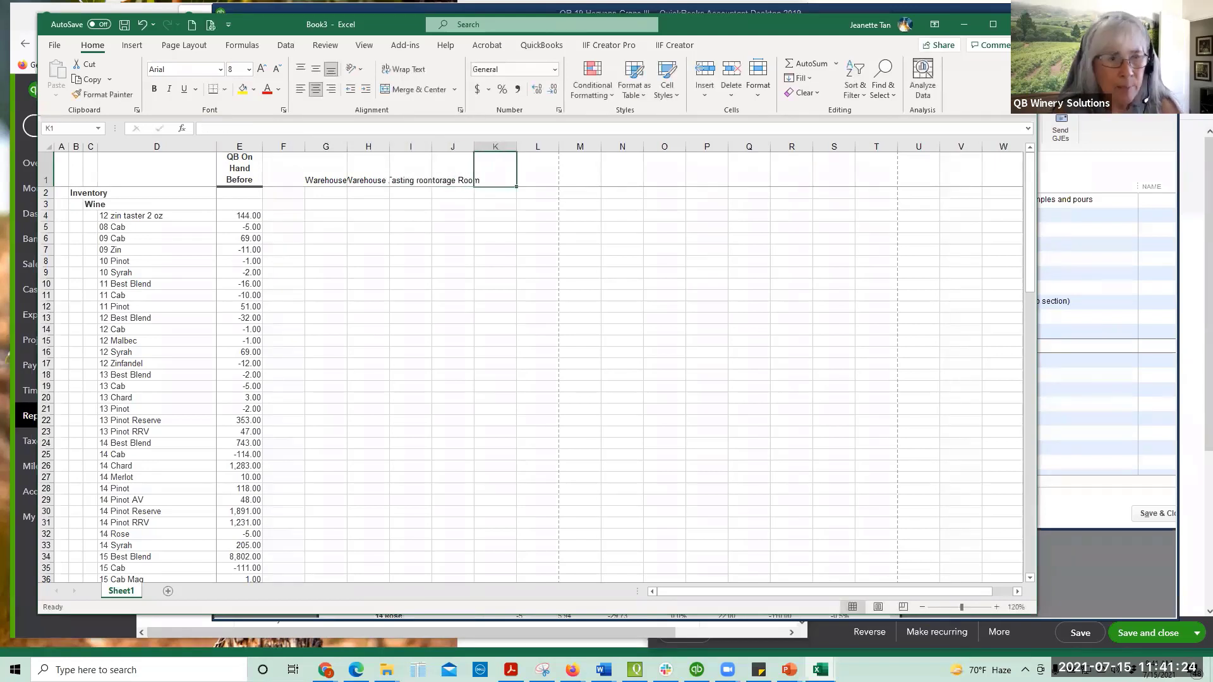
{"action": "type", "text": "Owners"}
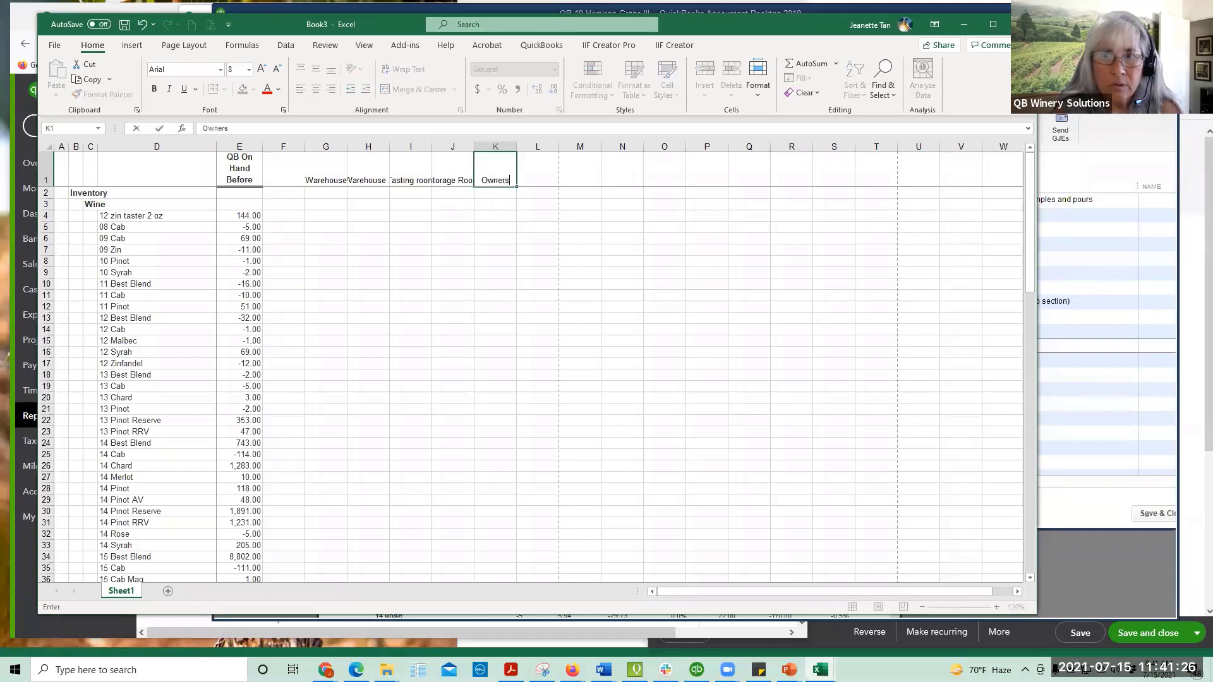
{"action": "type", "text": " house"}
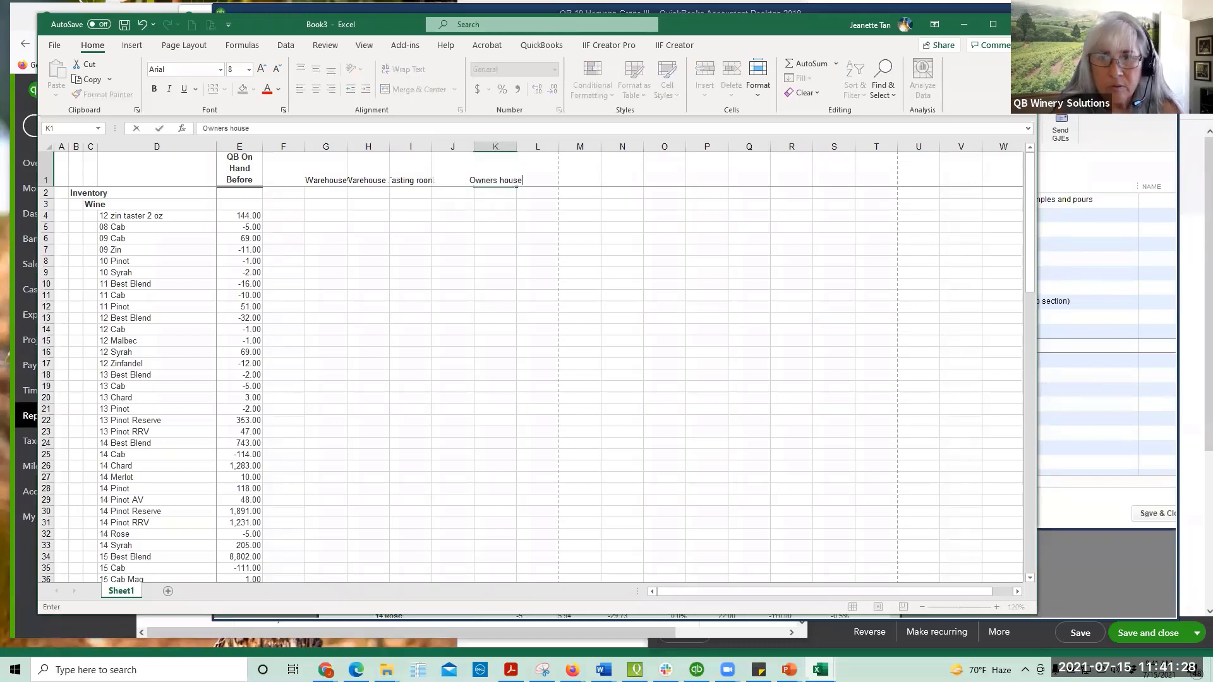
{"action": "key", "text": "Tab"}
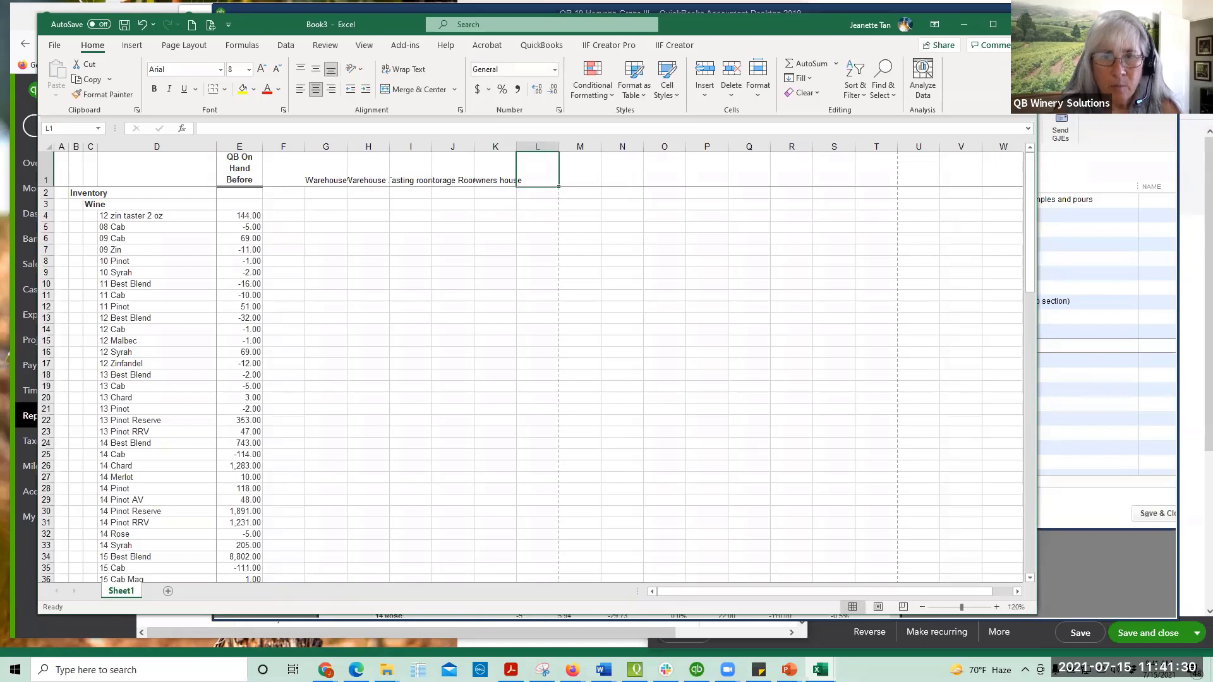
Step: Wrap the text of the location headers in G1 to K1 and enter the header Total in M1
{"action": "left_click_drag", "start_coordinate": [325, 180], "coordinate": [496, 180]}
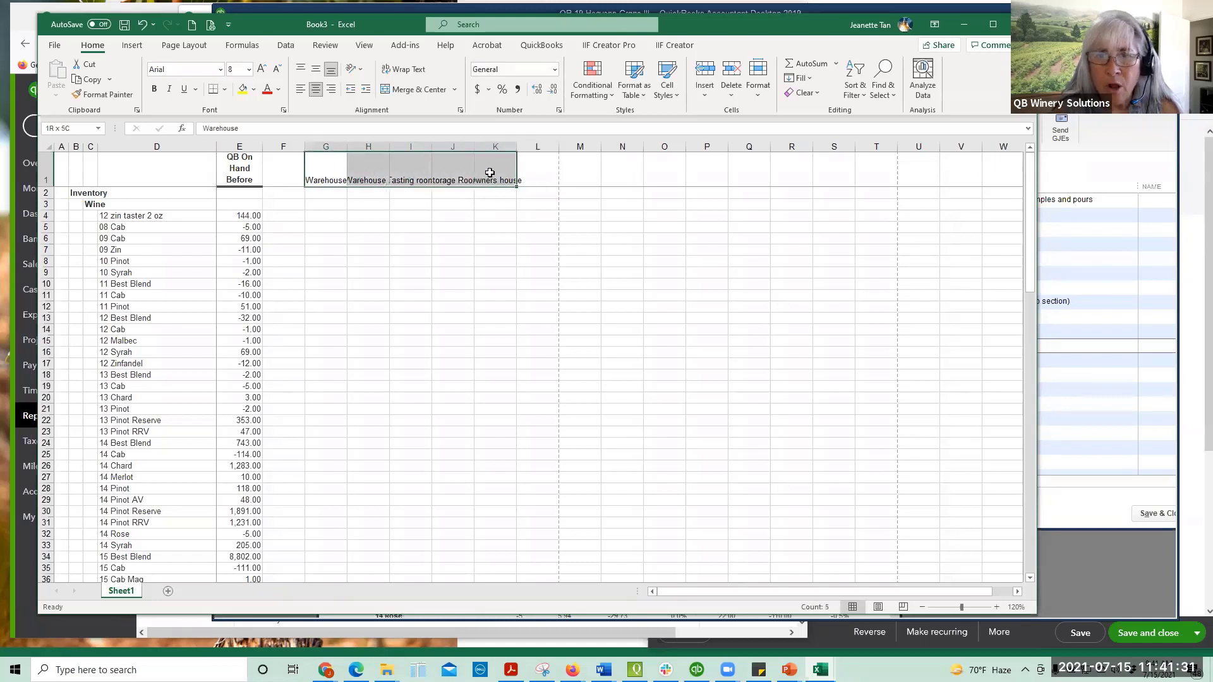
{"action": "left_click", "coordinate": [422, 73]}
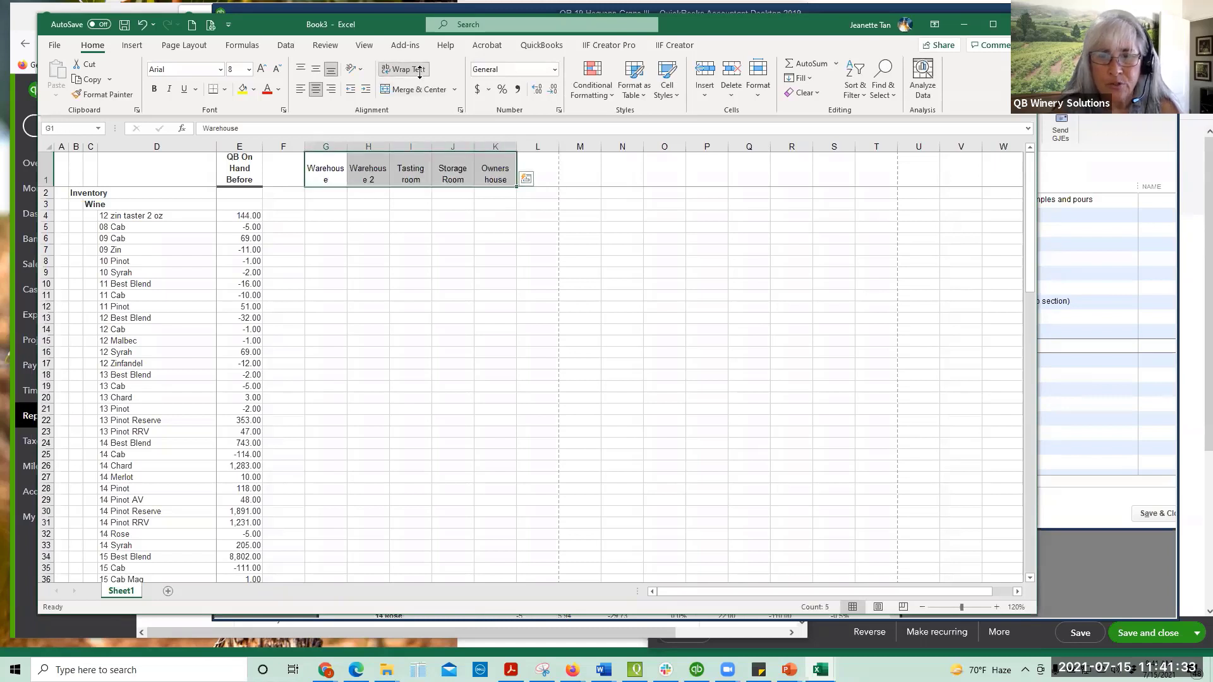
{"action": "left_click", "coordinate": [573, 180]}
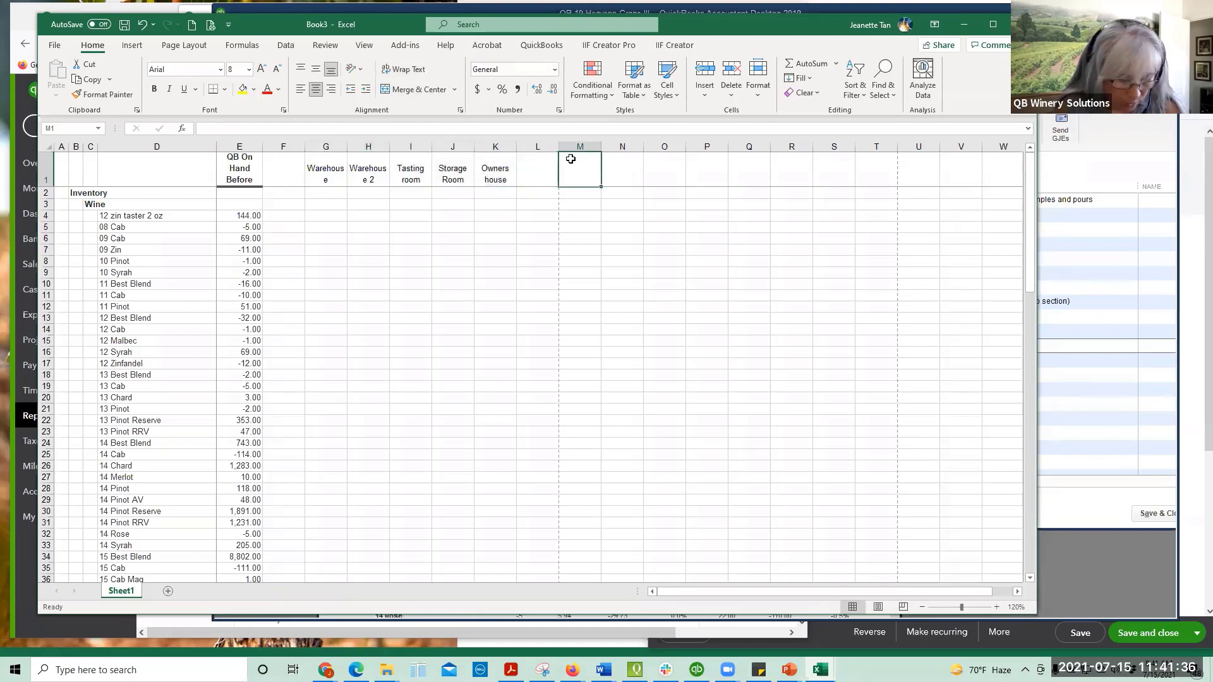
{"action": "type", "text": "Total"}
{"action": "key", "text": "Return"}
Step: Enter a SUM formula in M4 that adds the location counts in G4 to L4
{"action": "left_click_drag", "start_coordinate": [331, 151], "coordinate": [489, 141]}
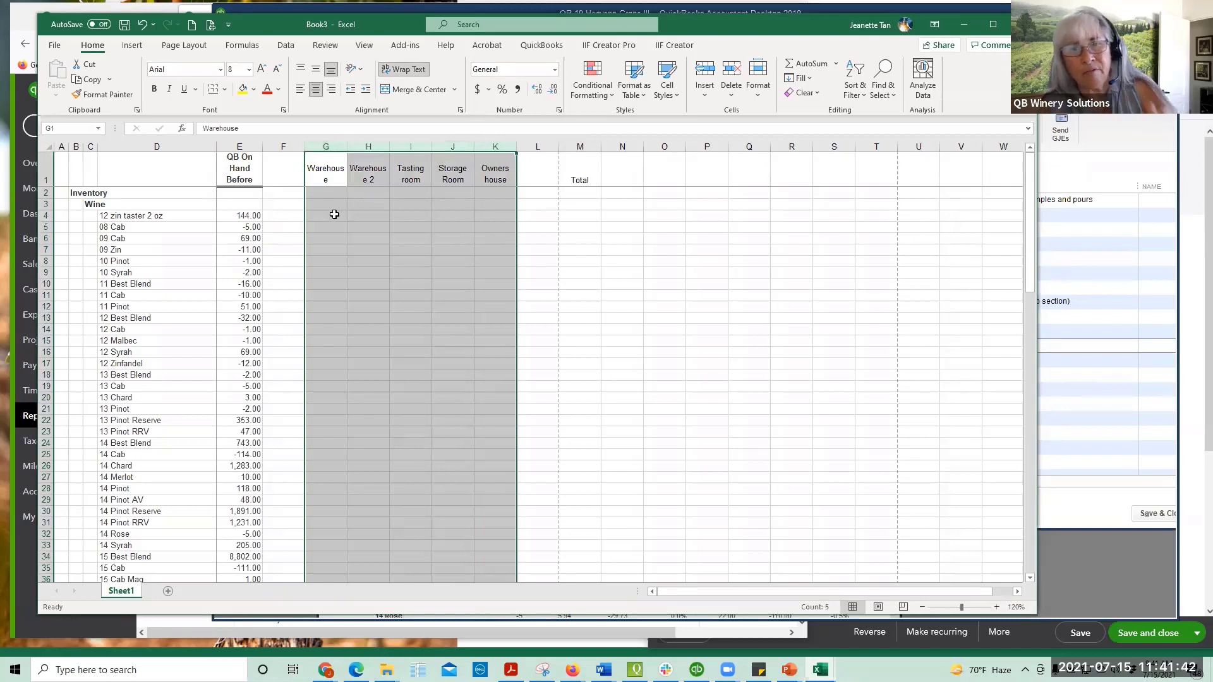
{"action": "left_click", "coordinate": [580, 202]}
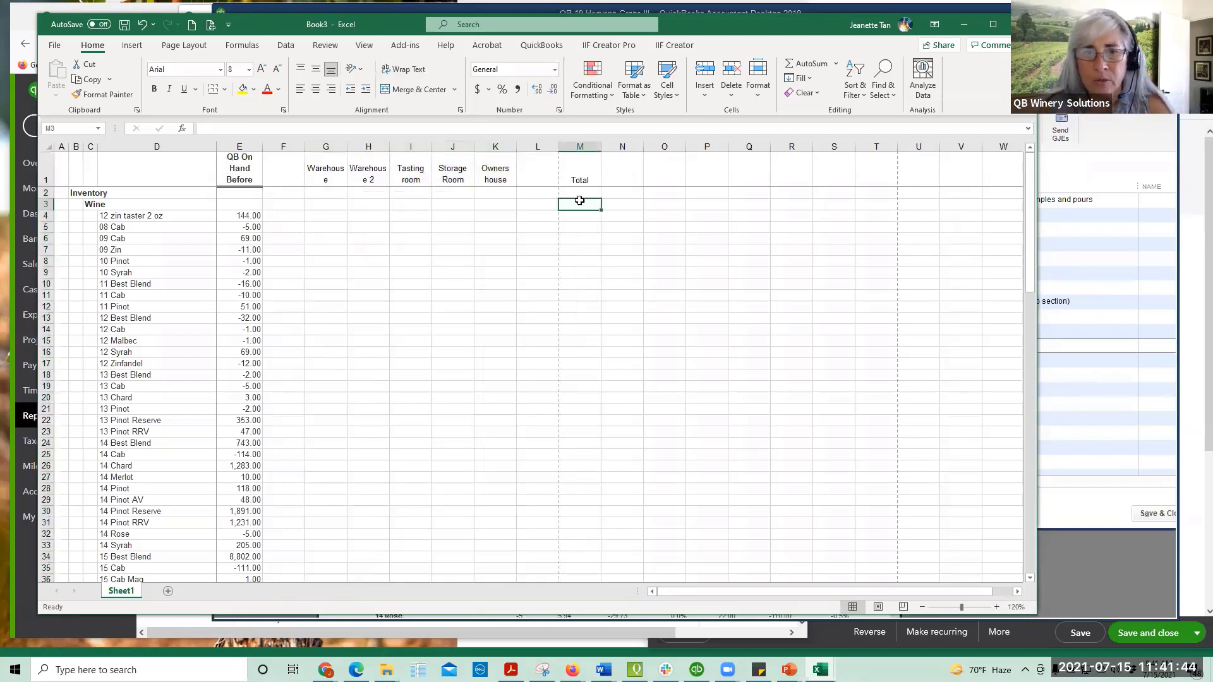
{"action": "left_click", "coordinate": [584, 216]}
{"action": "type", "text": "sum()"}
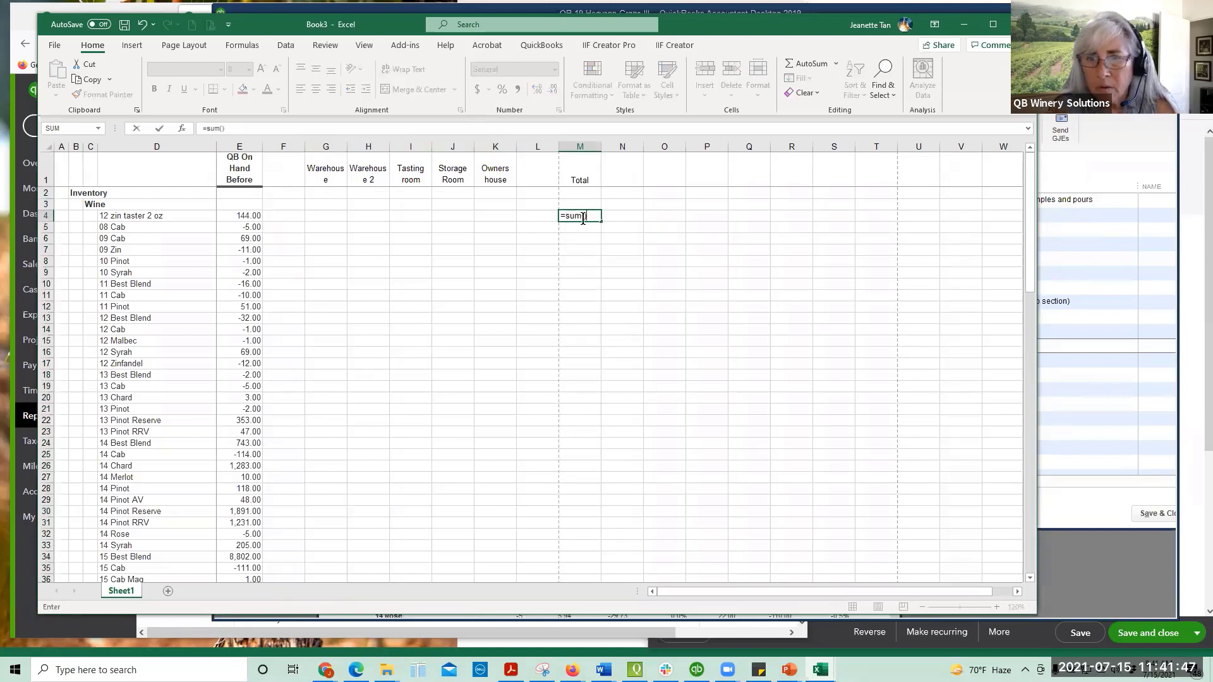
{"action": "left_click", "coordinate": [584, 216]}
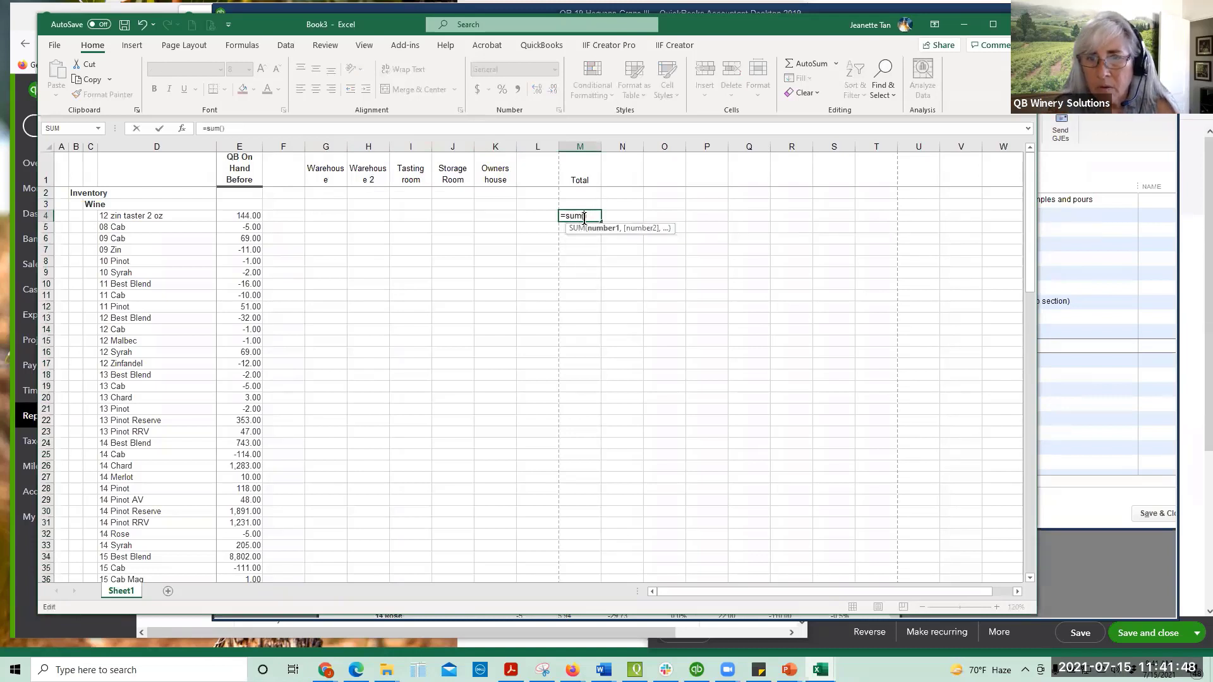
{"action": "left_click_drag", "start_coordinate": [328, 217], "coordinate": [509, 217]}
{"action": "key", "text": "Return"}
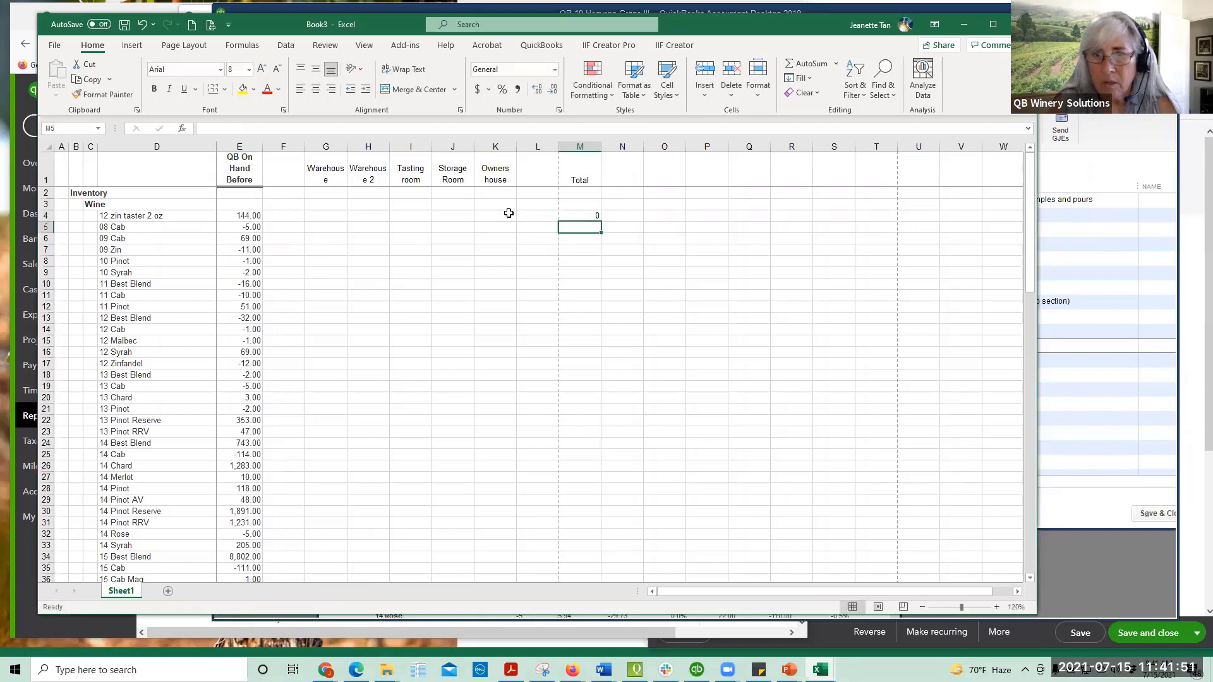
Step: Enter a Warehouse count of 146 for 12 zin taster 2 oz in G4 and compare its total with the QB On Hand quantity
{"action": "left_click", "coordinate": [565, 215]}
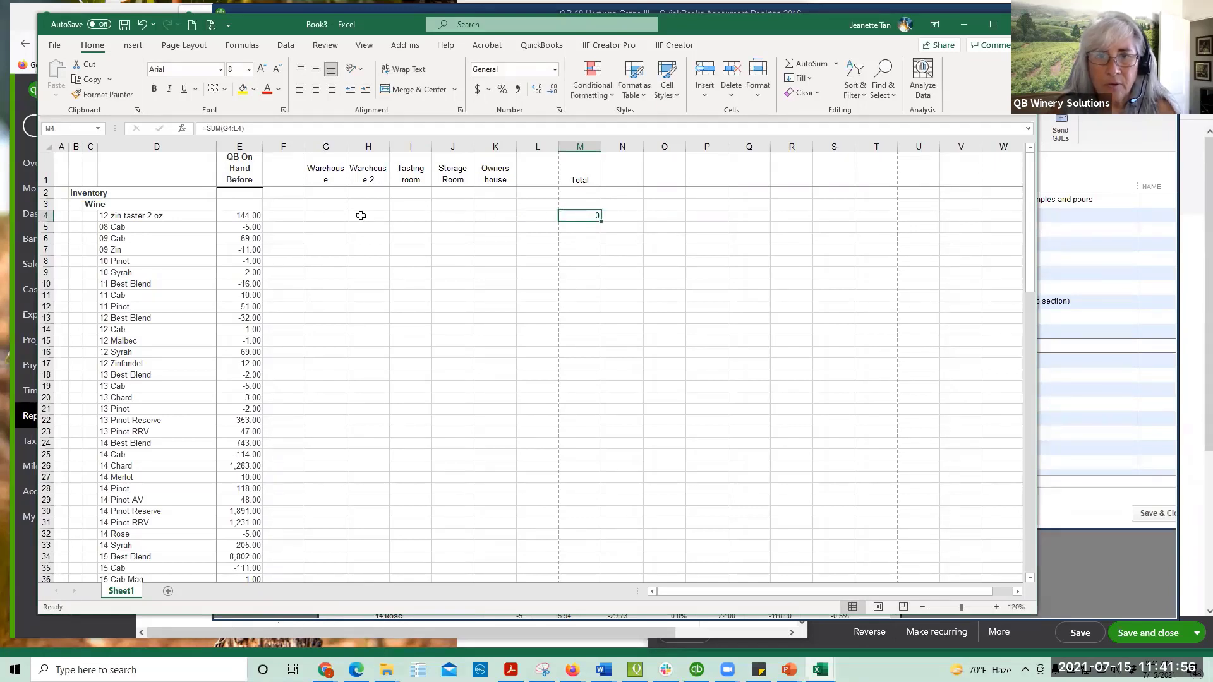
{"action": "left_click", "coordinate": [331, 215]}
{"action": "type", "text": "146"}
{"action": "key", "text": "Return"}
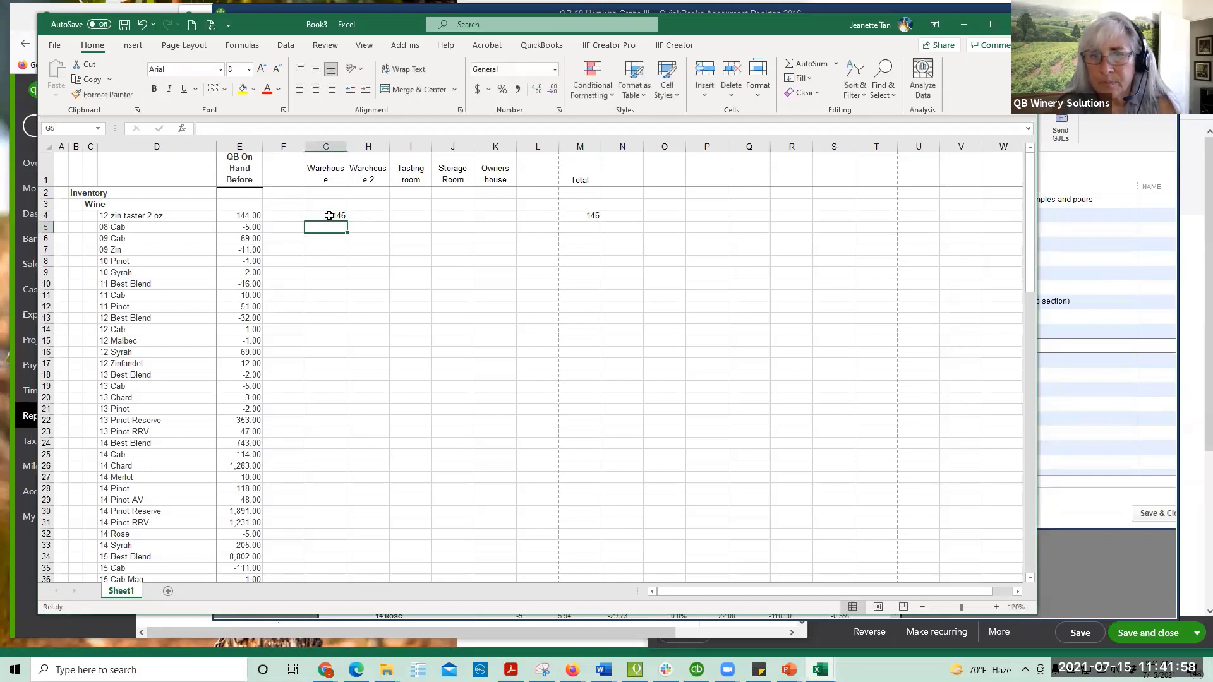
{"action": "left_click", "coordinate": [577, 215]}
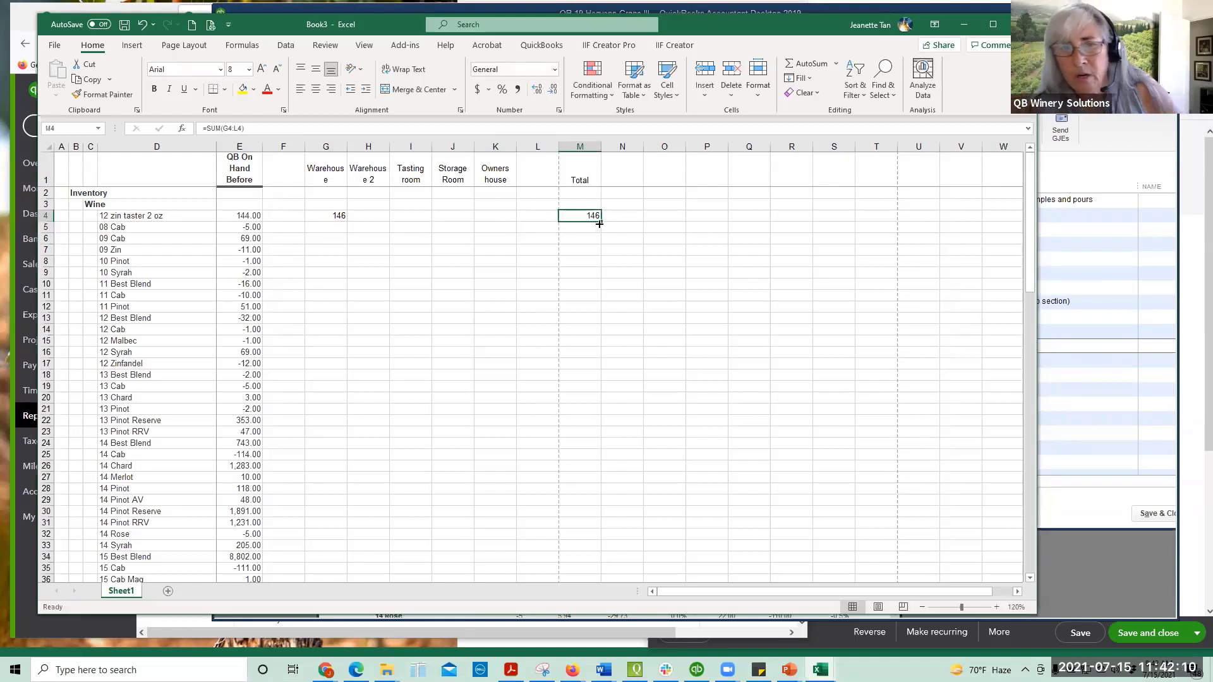
{"action": "left_click", "coordinate": [245, 216]}
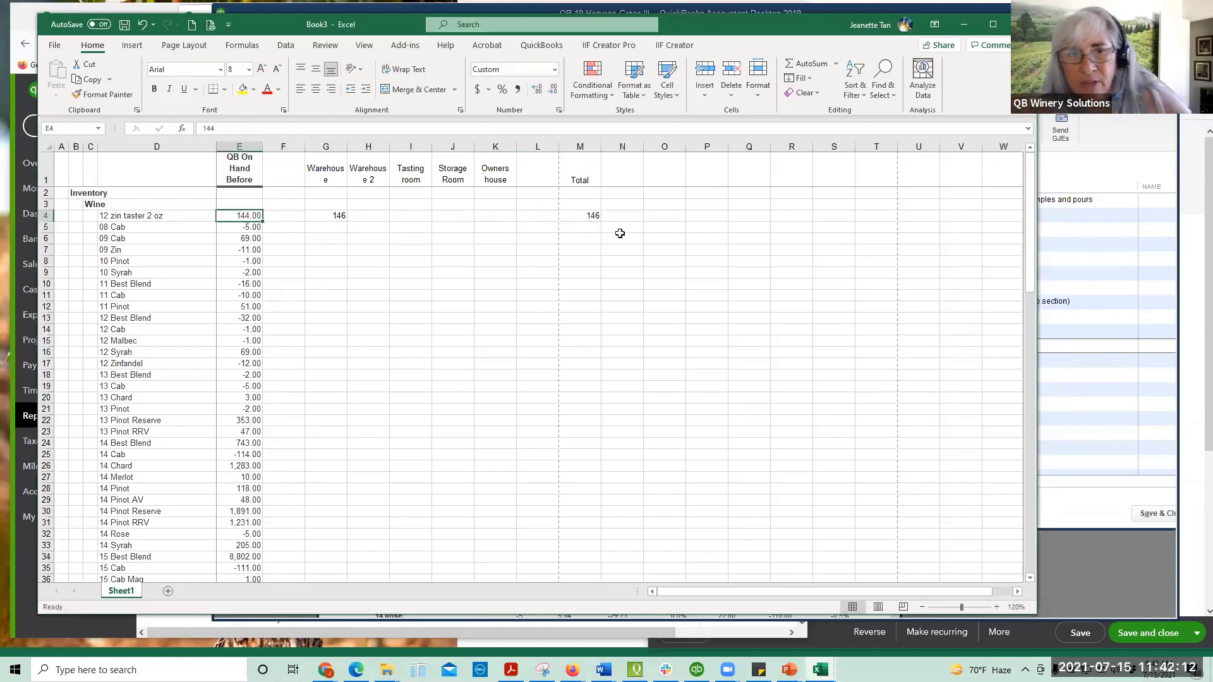
{"action": "left_click", "coordinate": [332, 216]}
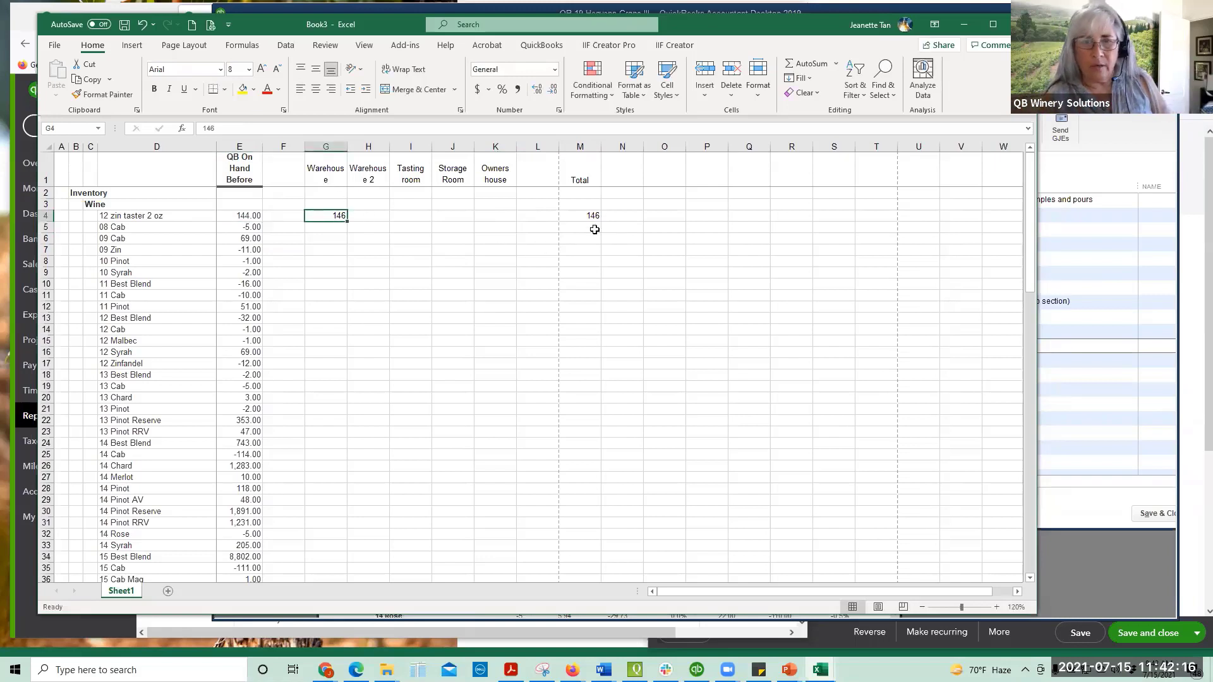
Step: Enter a Tasting room count of 60 for 09 Cab in cell I6
{"action": "left_click", "coordinate": [328, 236]}
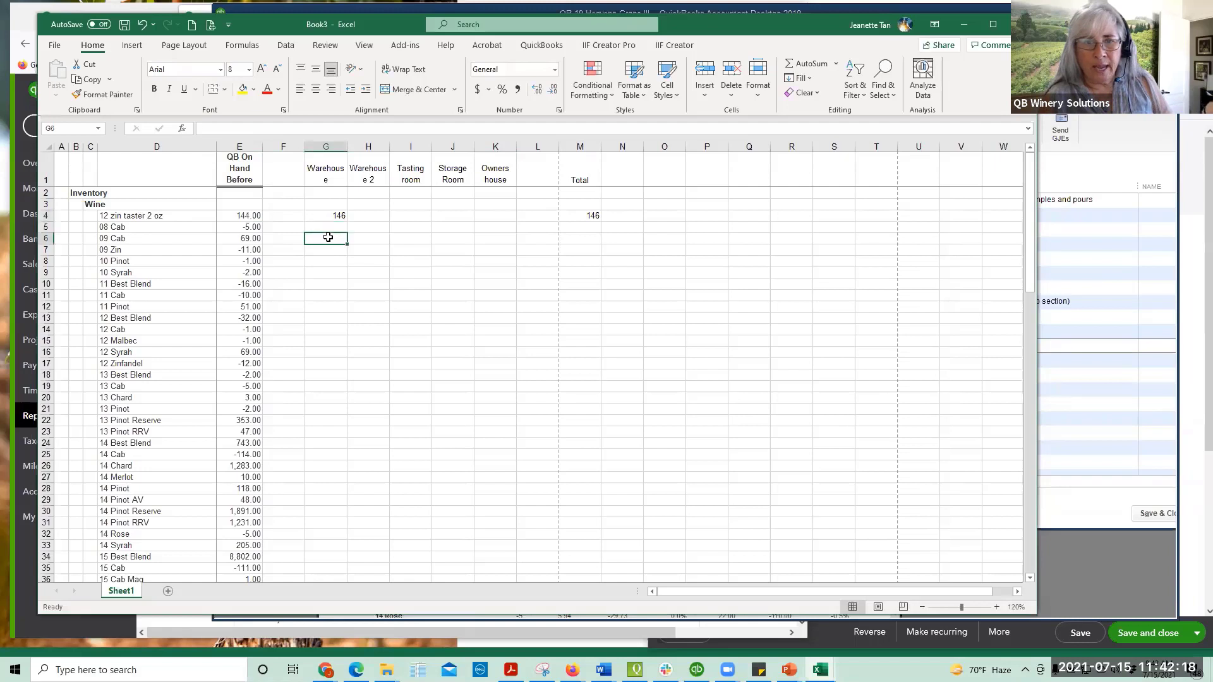
{"action": "left_click", "coordinate": [405, 236]}
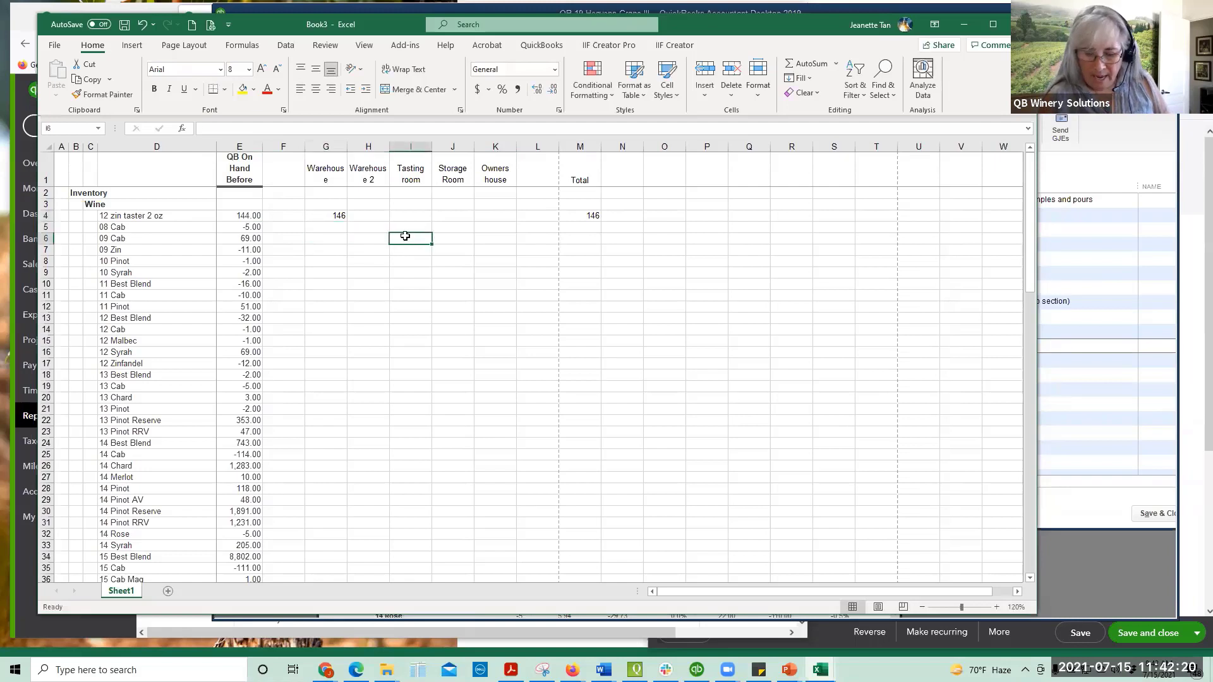
{"action": "type", "text": "60"}
{"action": "key", "text": "Return"}
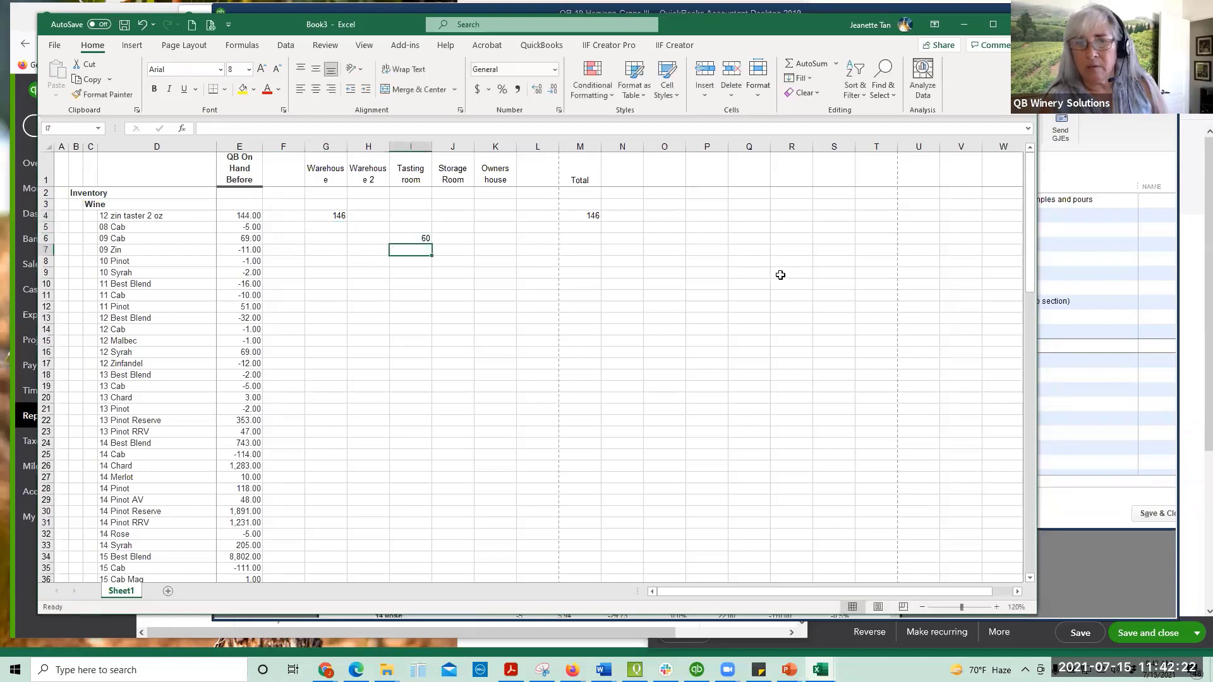
Step: Fill the Total formula from M4 down to M6 and compare the 09 Cab count with its QB On Hand quantity
{"action": "left_click", "coordinate": [564, 216]}
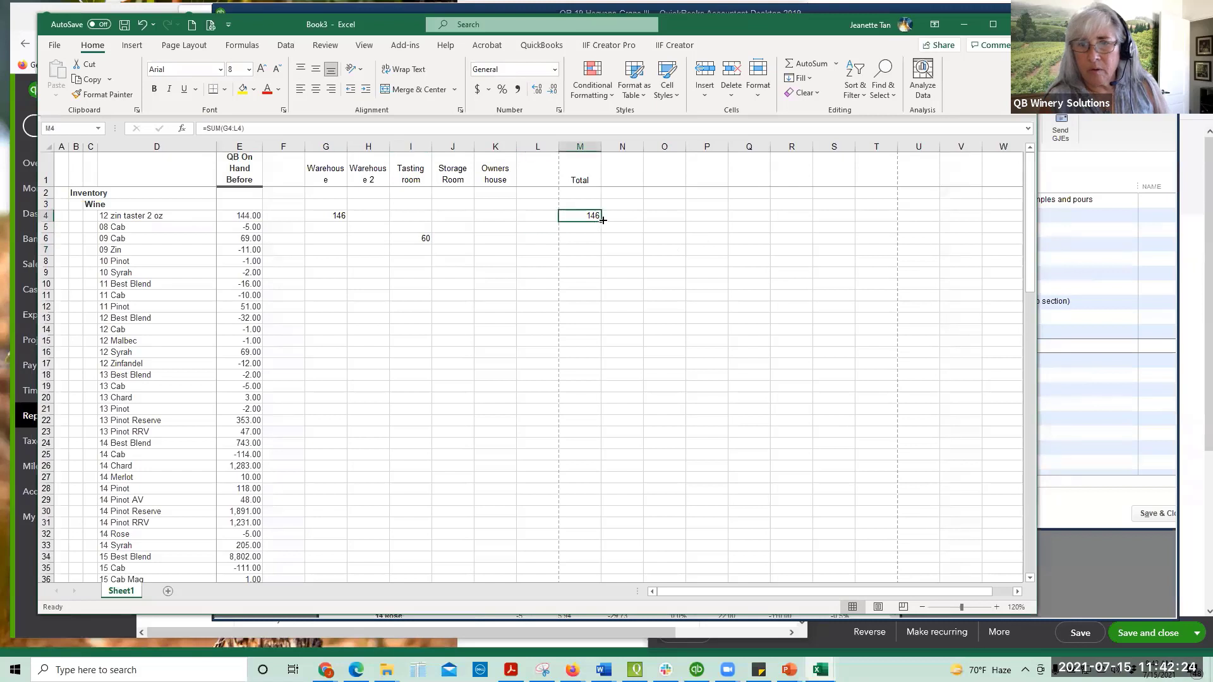
{"action": "left_click_drag", "start_coordinate": [602, 221], "coordinate": [600, 243]}
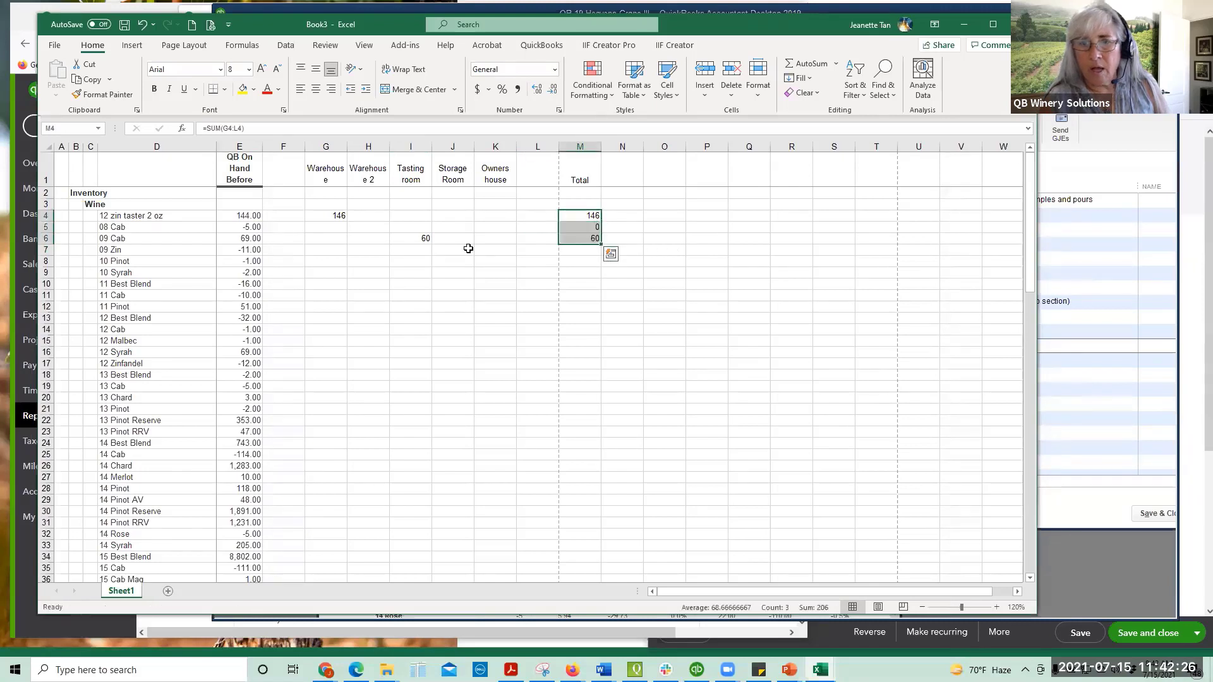
{"action": "left_click", "coordinate": [414, 239]}
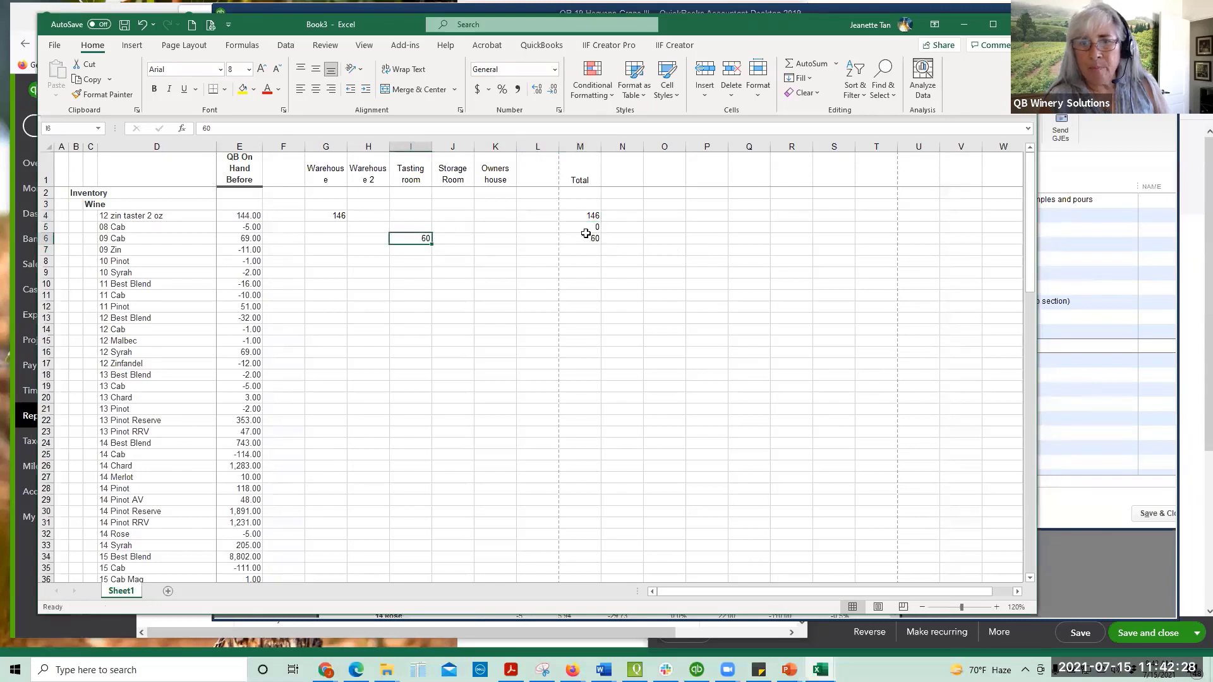
{"action": "left_click", "coordinate": [580, 239]}
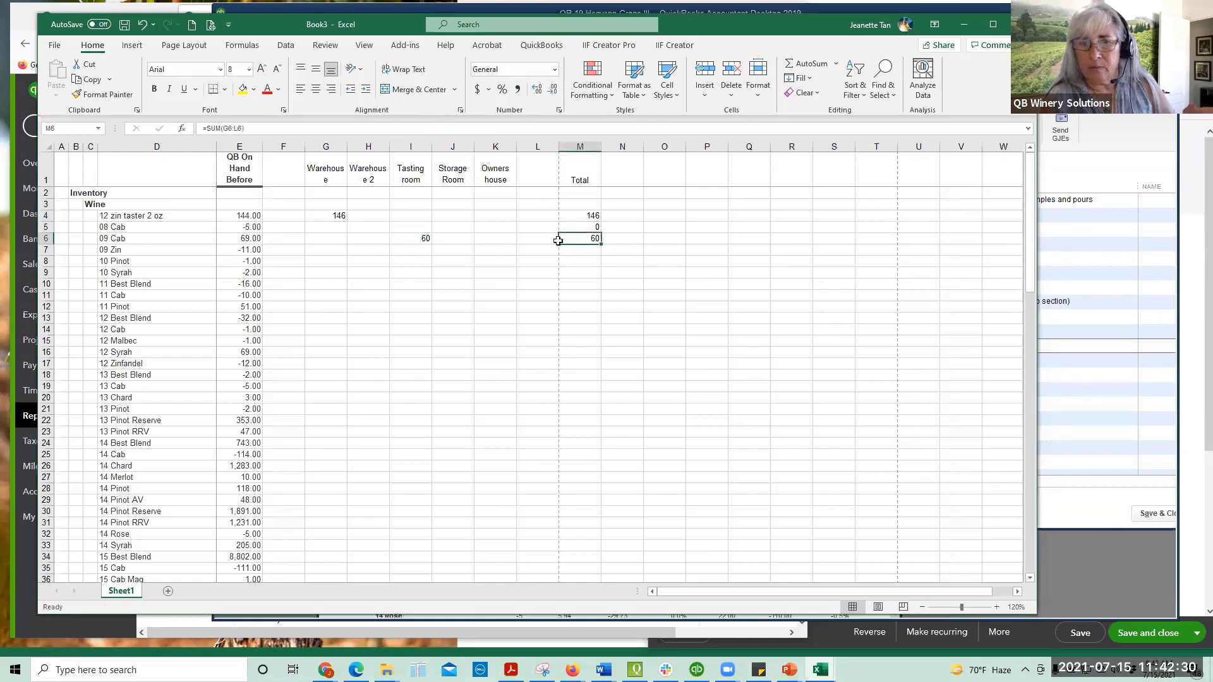
{"action": "left_click", "coordinate": [411, 238]}
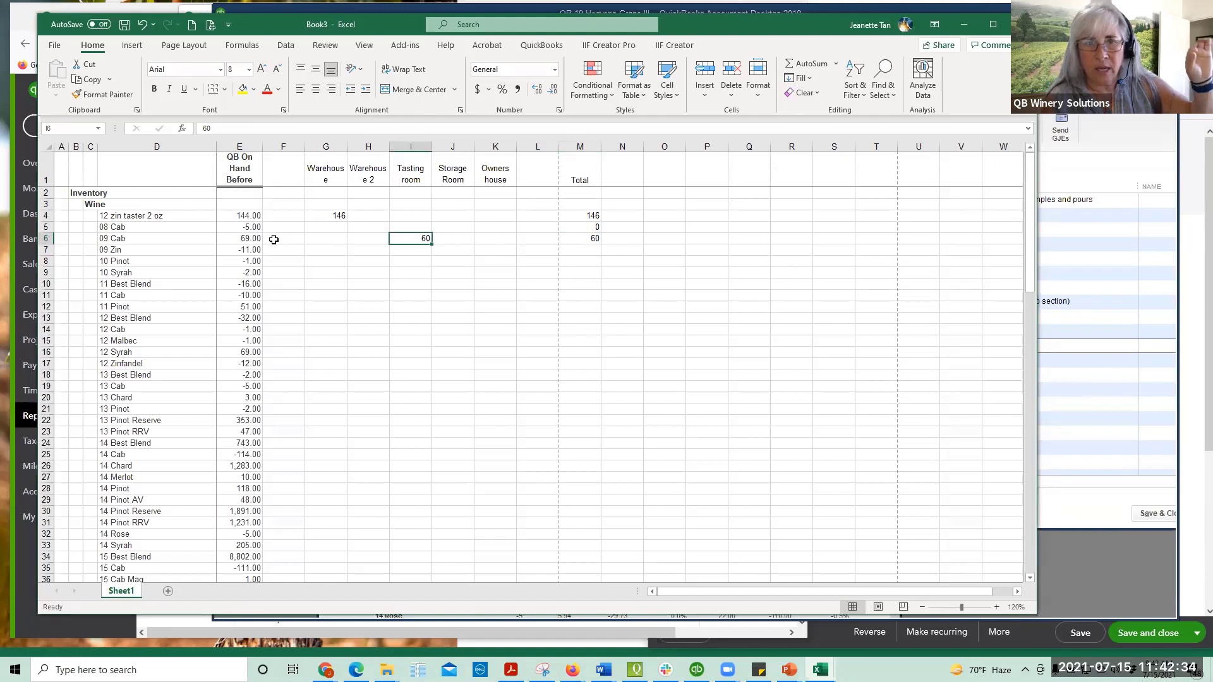
{"action": "left_click", "coordinate": [247, 238]}
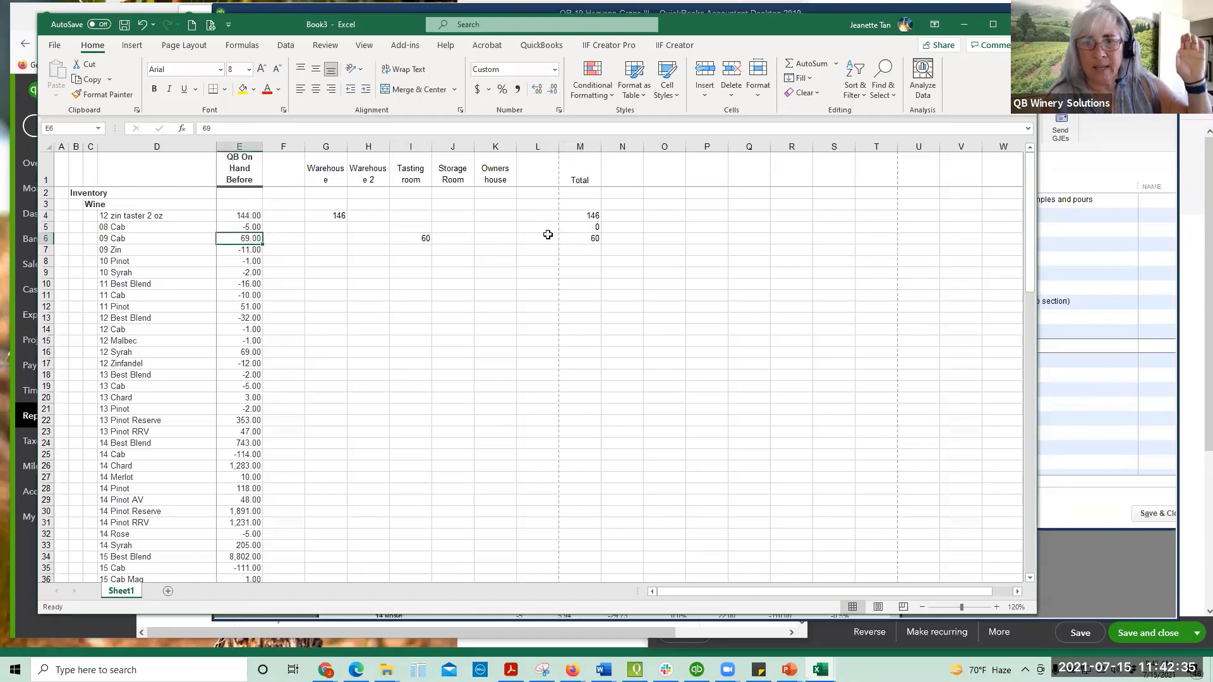
Step: Add a Shrinkage column heading in N1 with the note "negative = loss" beneath it in N2
{"action": "left_click", "coordinate": [625, 177]}
{"action": "type", "text": "Shrinkage"}
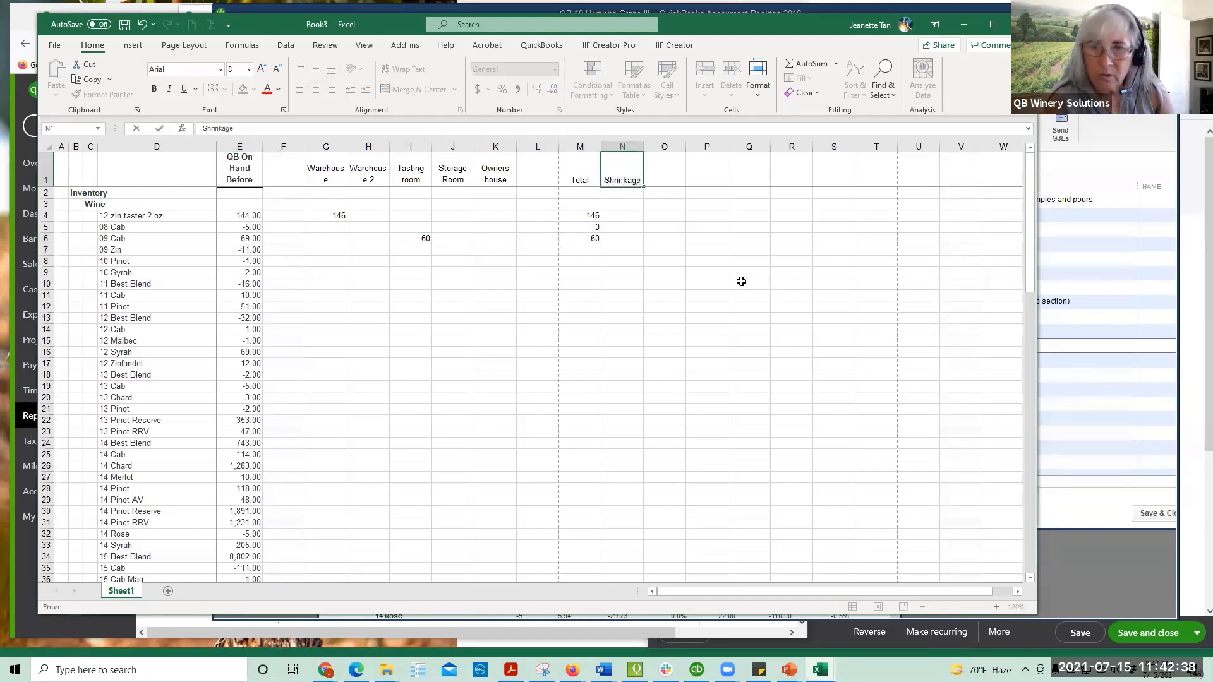
{"action": "key", "text": "Return"}
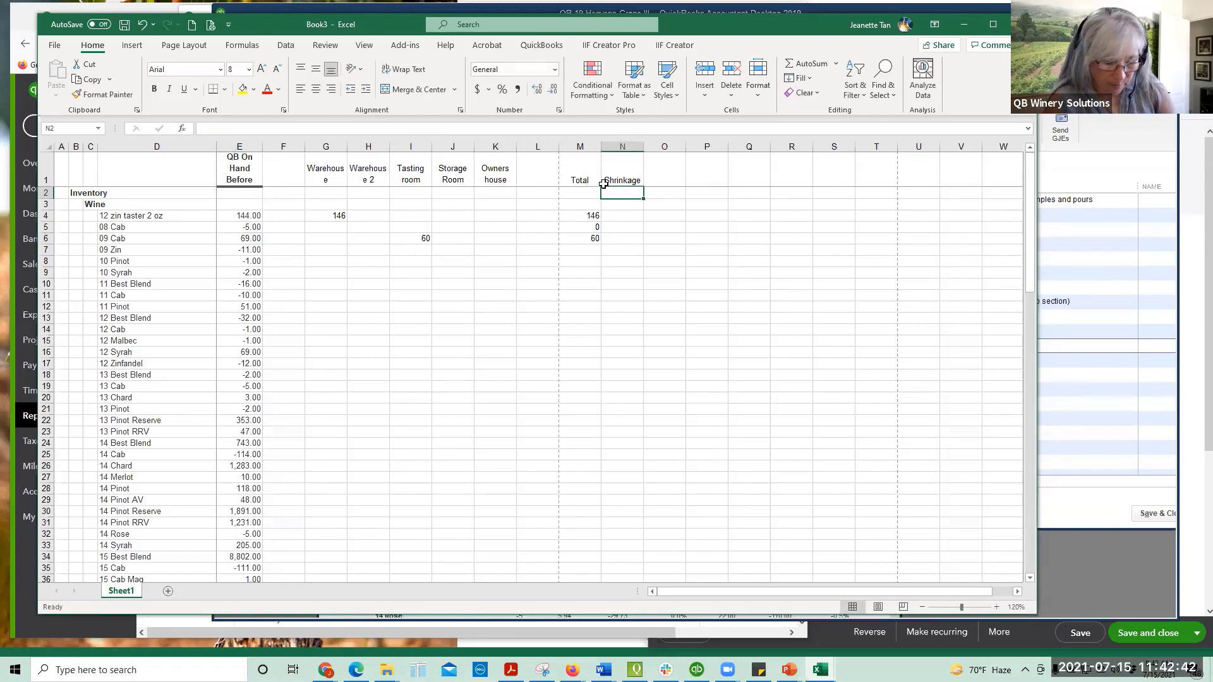
{"action": "type", "text": "negative = loss"}
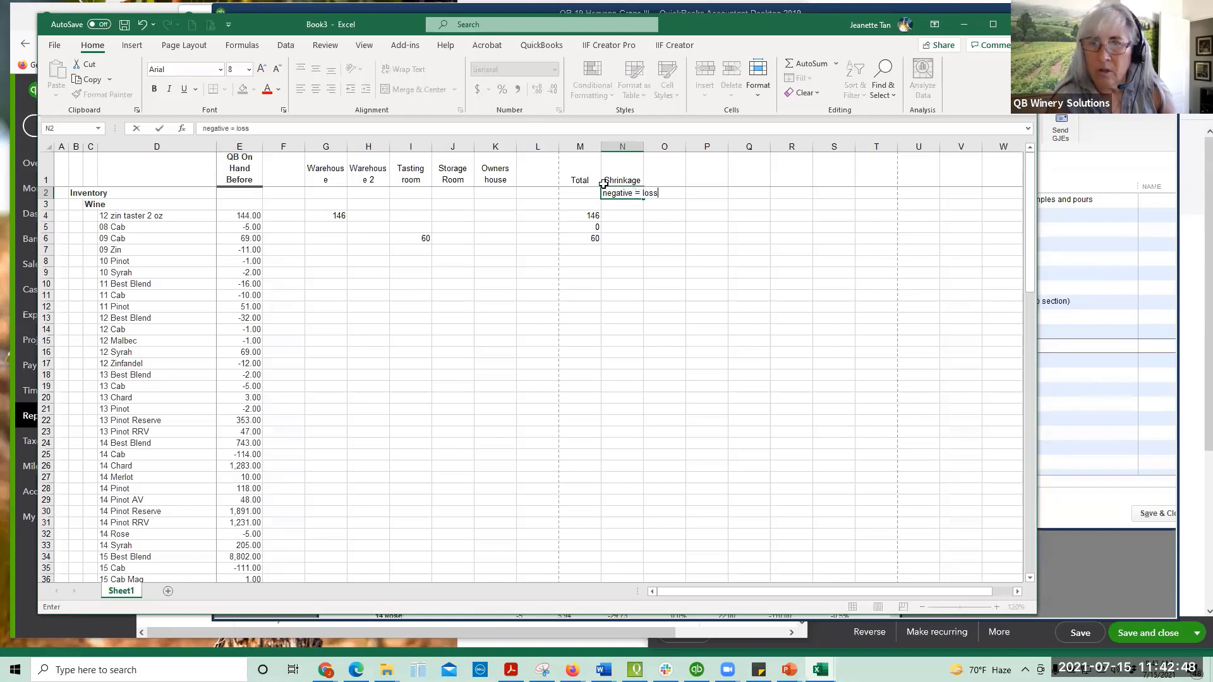
{"action": "key", "text": "Return"}
{"action": "left_click", "coordinate": [608, 217]}
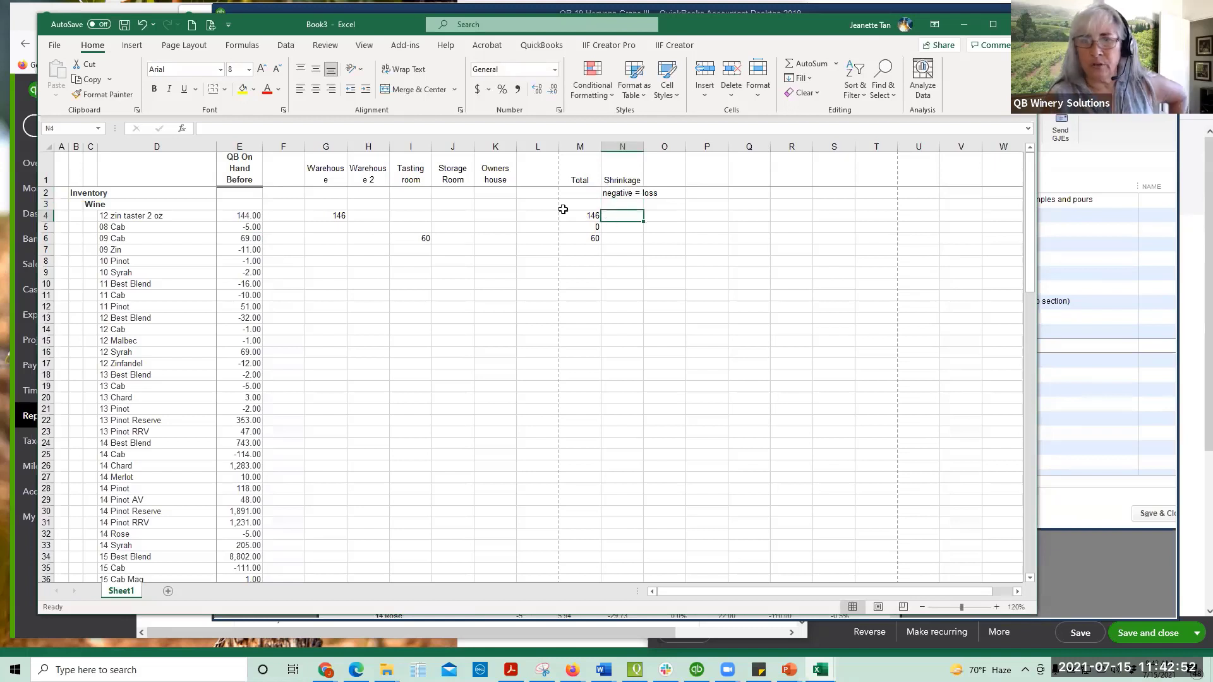
{"action": "left_click", "coordinate": [592, 216]}
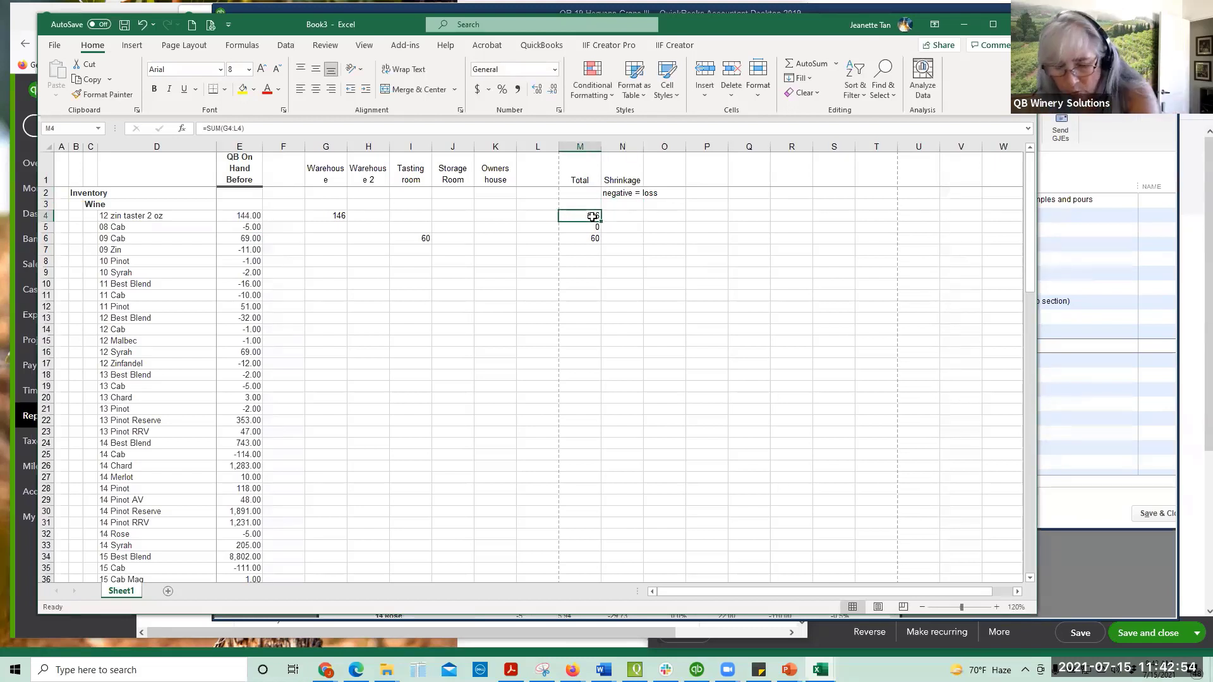
{"action": "type", "text": "-"}
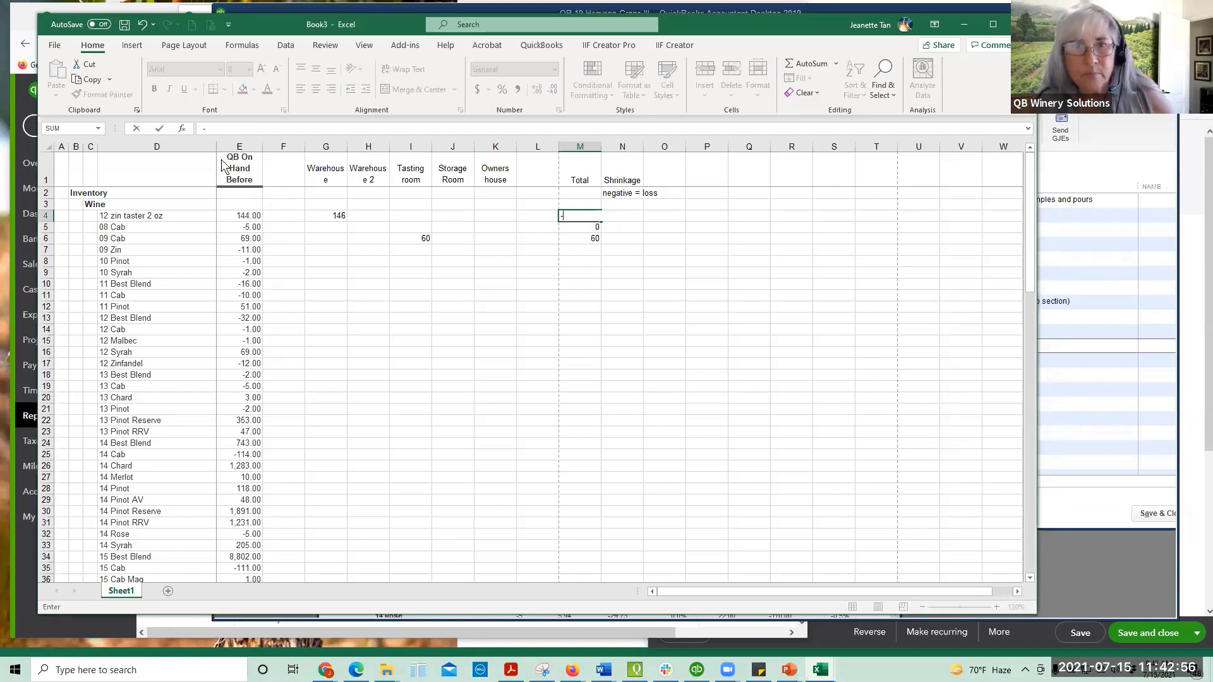
{"action": "left_click", "coordinate": [143, 26]}
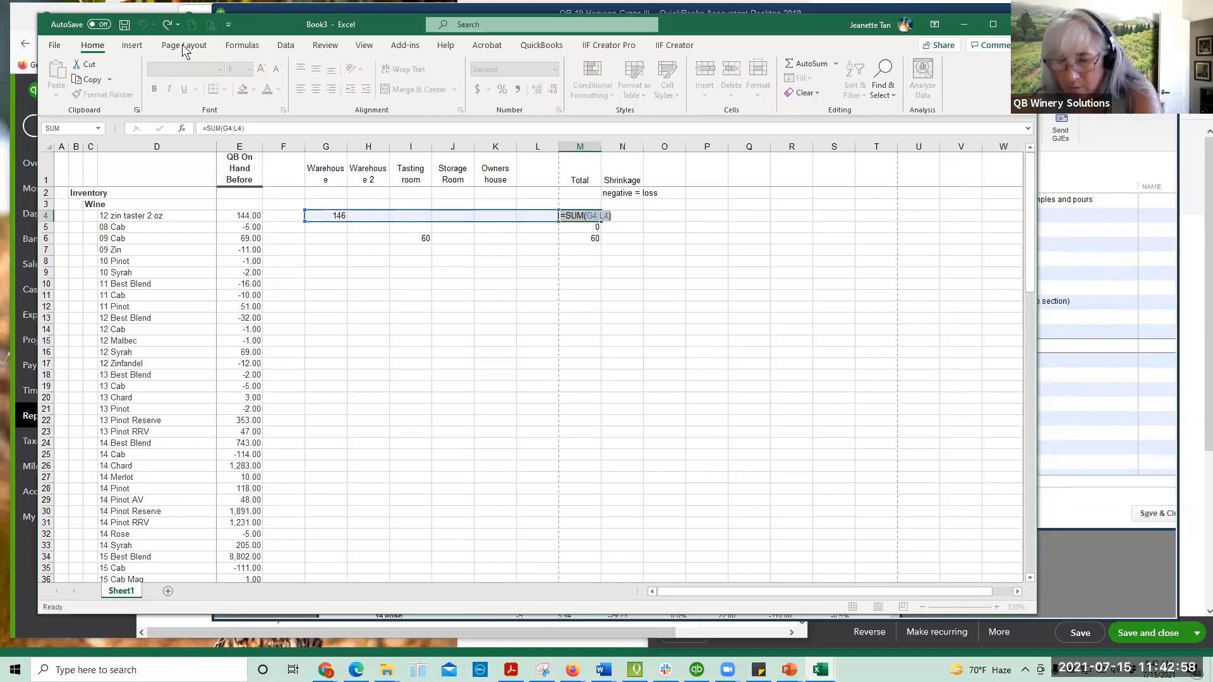
{"action": "key", "text": "Return"}
Step: Enter the shrinkage formula =M4-E4 in N4 and apply comma style to the cell
{"action": "left_click", "coordinate": [628, 214]}
{"action": "type", "text": "="}
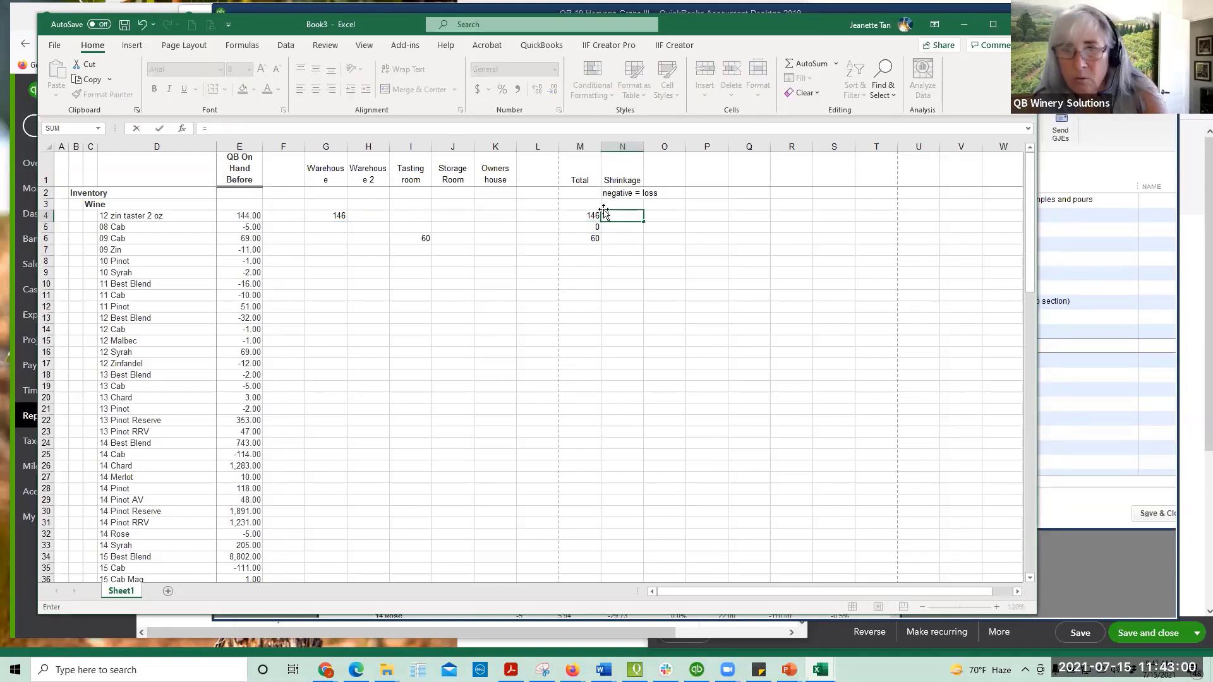
{"action": "left_click", "coordinate": [585, 214]}
{"action": "type", "text": "-"}
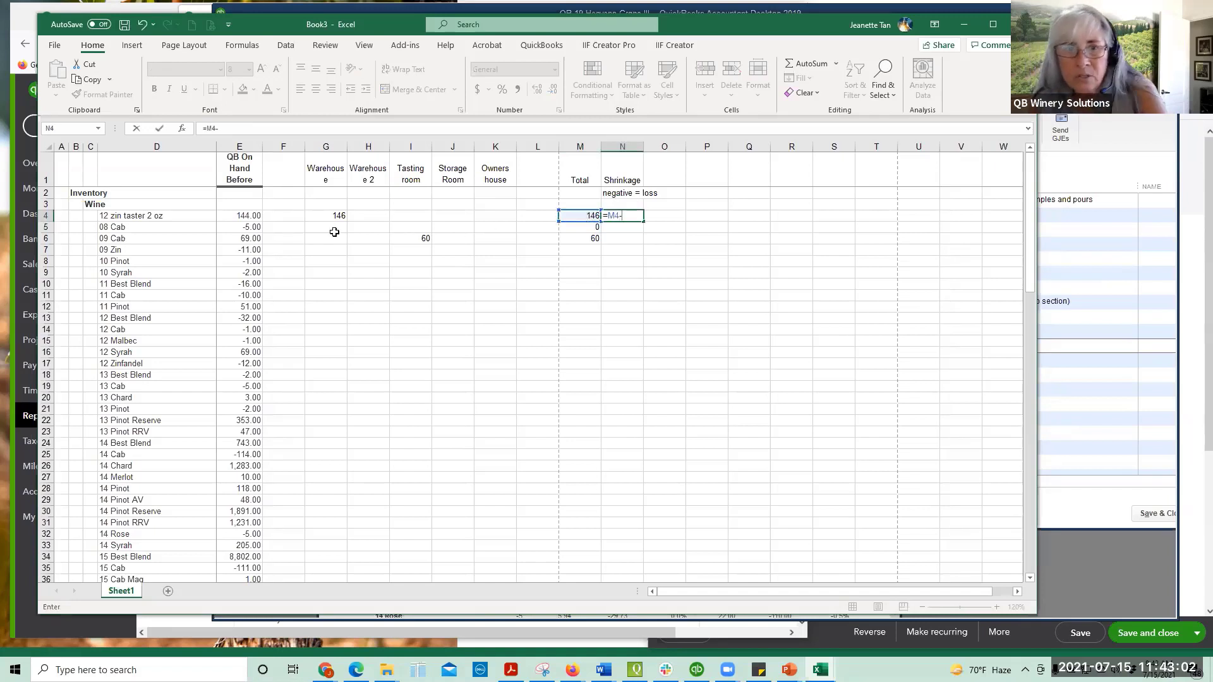
{"action": "left_click", "coordinate": [246, 216]}
{"action": "key", "text": "Return"}
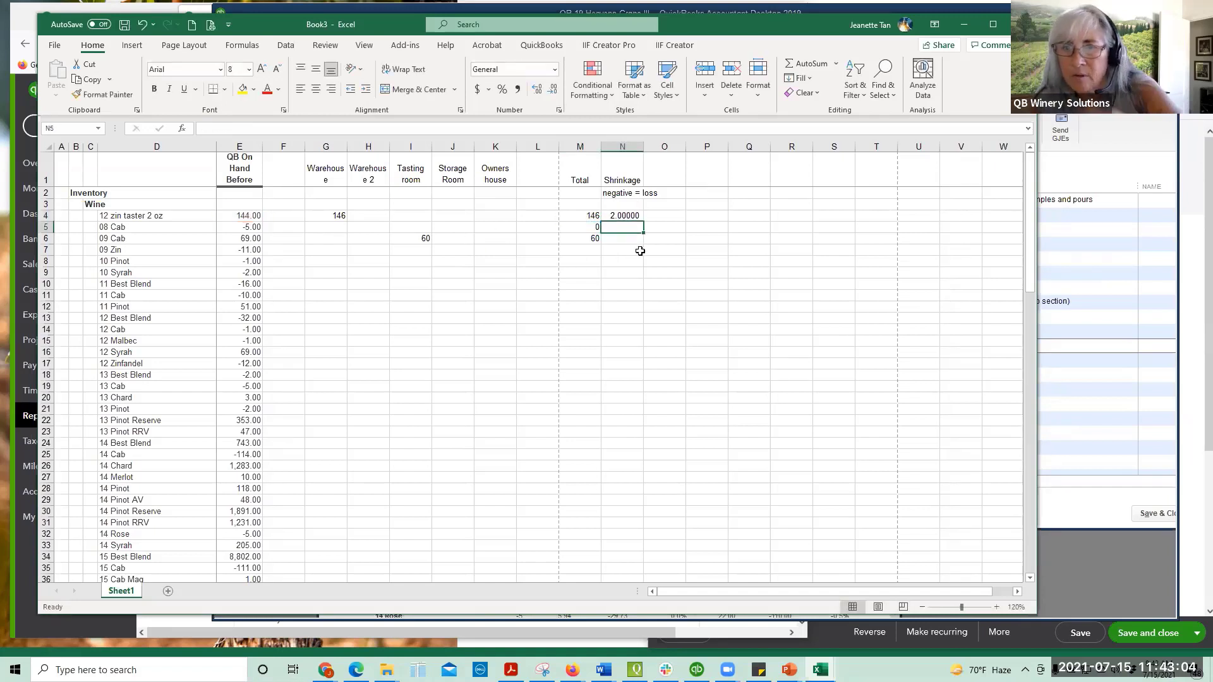
{"action": "left_click", "coordinate": [616, 215]}
{"action": "left_click", "coordinate": [517, 89]}
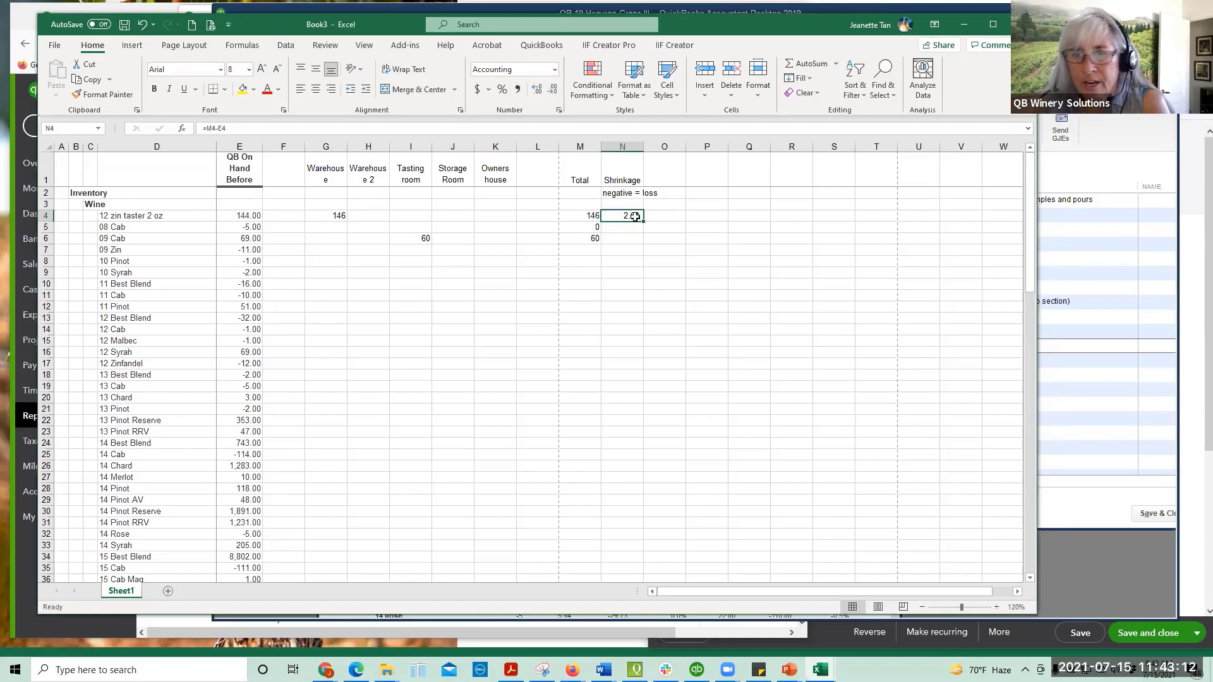
Step: Review the shrinkage formula in N4 and fill it down through N6 to cover 08 Cab and 09 Cab
{"action": "double_click", "coordinate": [635, 216]}
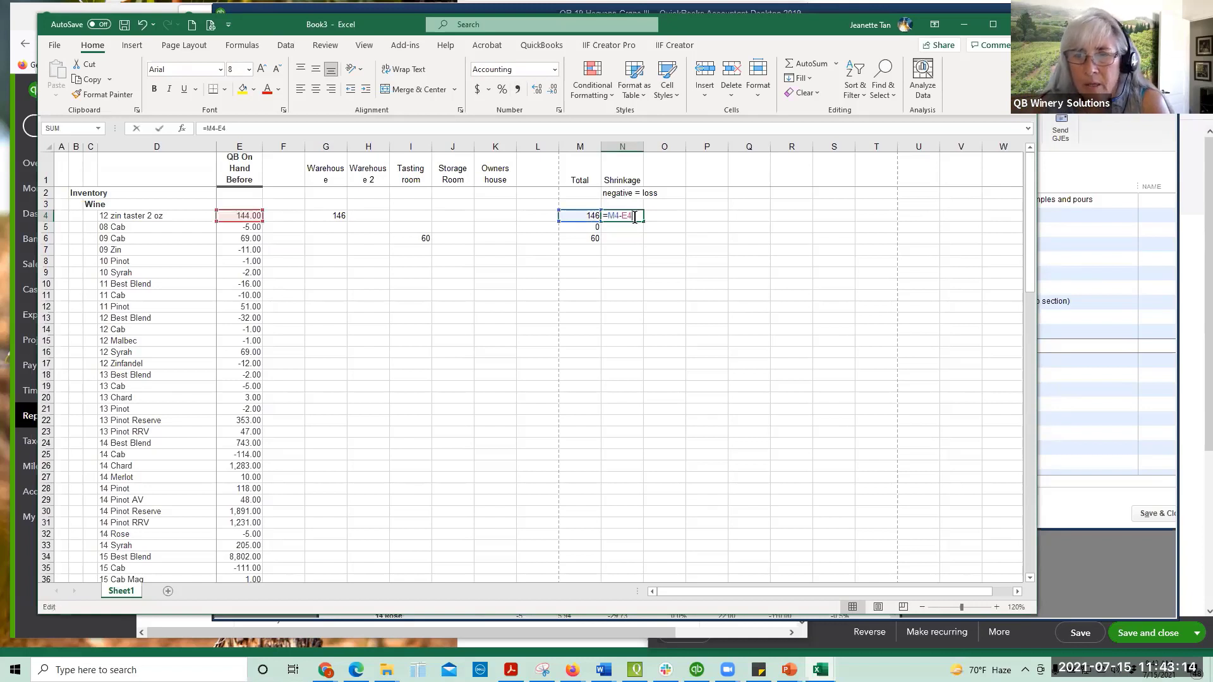
{"action": "key", "text": "Return"}
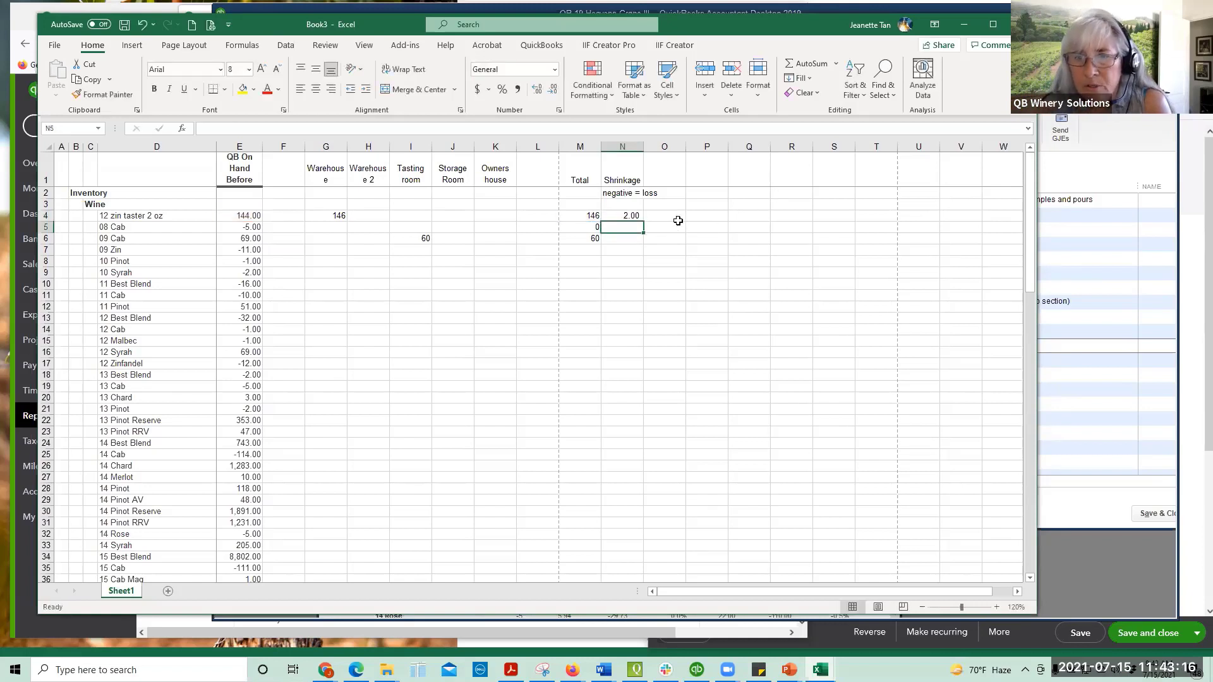
{"action": "left_click", "coordinate": [610, 218]}
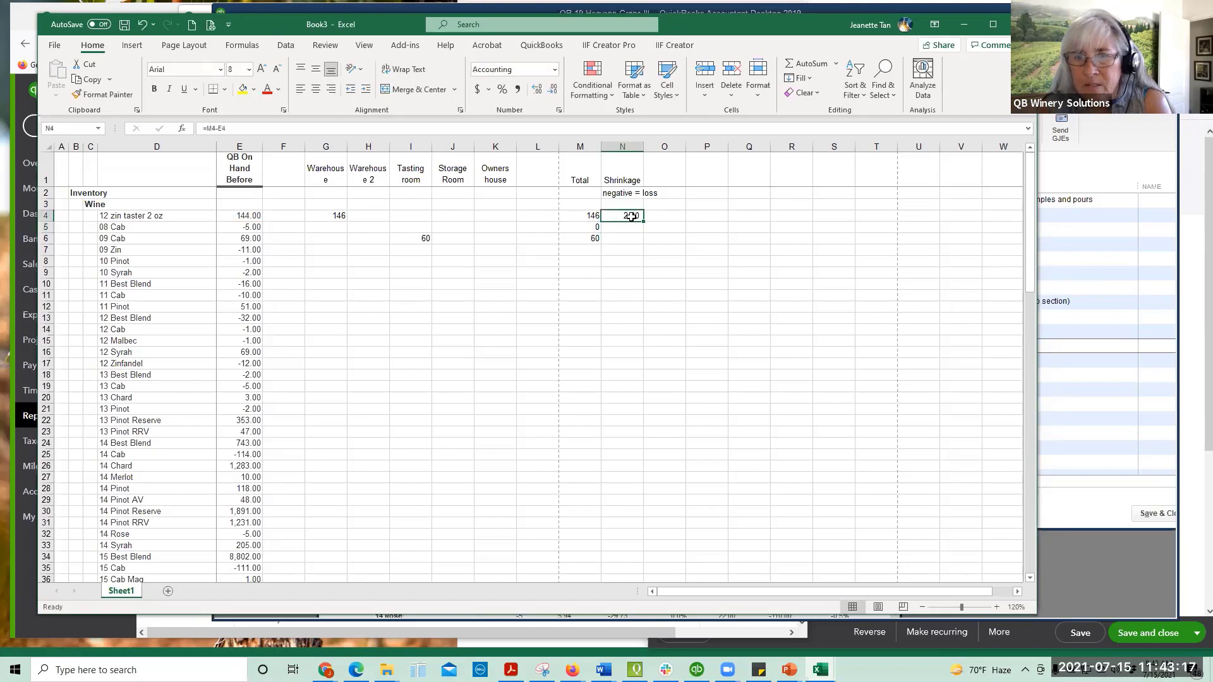
{"action": "left_click", "coordinate": [579, 216]}
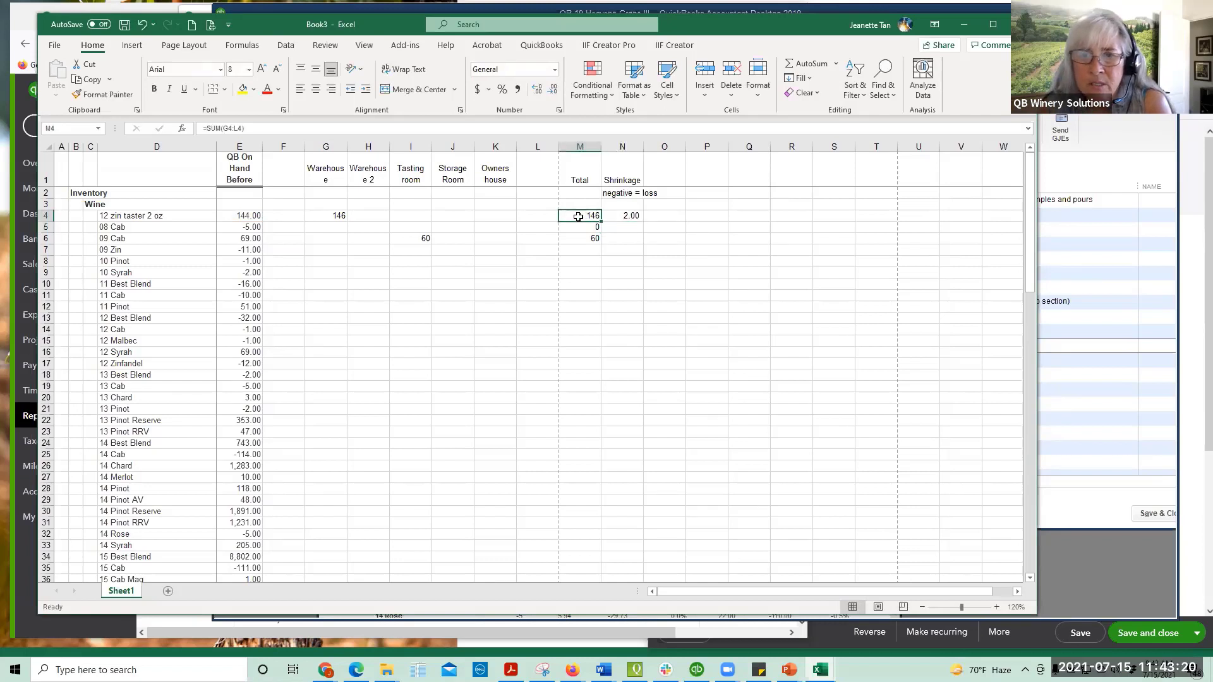
{"action": "left_click", "coordinate": [628, 216]}
{"action": "left_click_drag", "start_coordinate": [641, 222], "coordinate": [642, 243]}
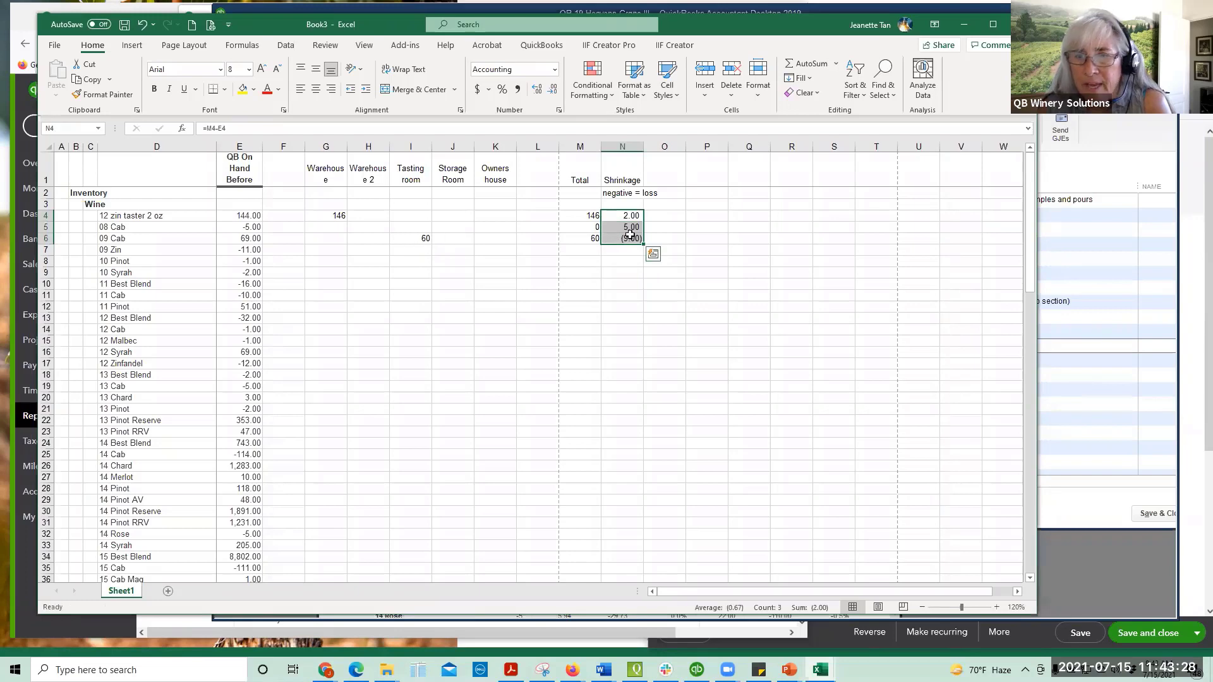
{"action": "left_click", "coordinate": [630, 239]}
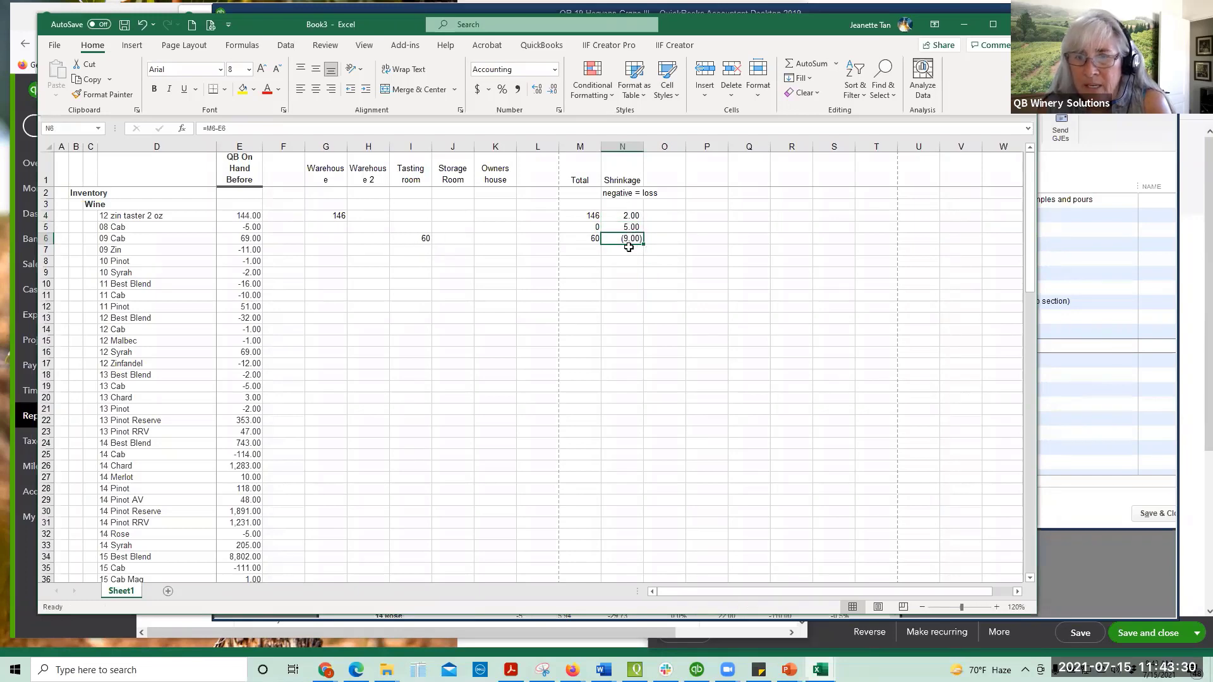
{"action": "mouse_move", "coordinate": [643, 246]}
{"action": "left_mouse_down"}
{"action": "mouse_move", "coordinate": [646, 449]}
{"action": "mouse_move", "coordinate": [645, 241]}
{"action": "left_mouse_up"}
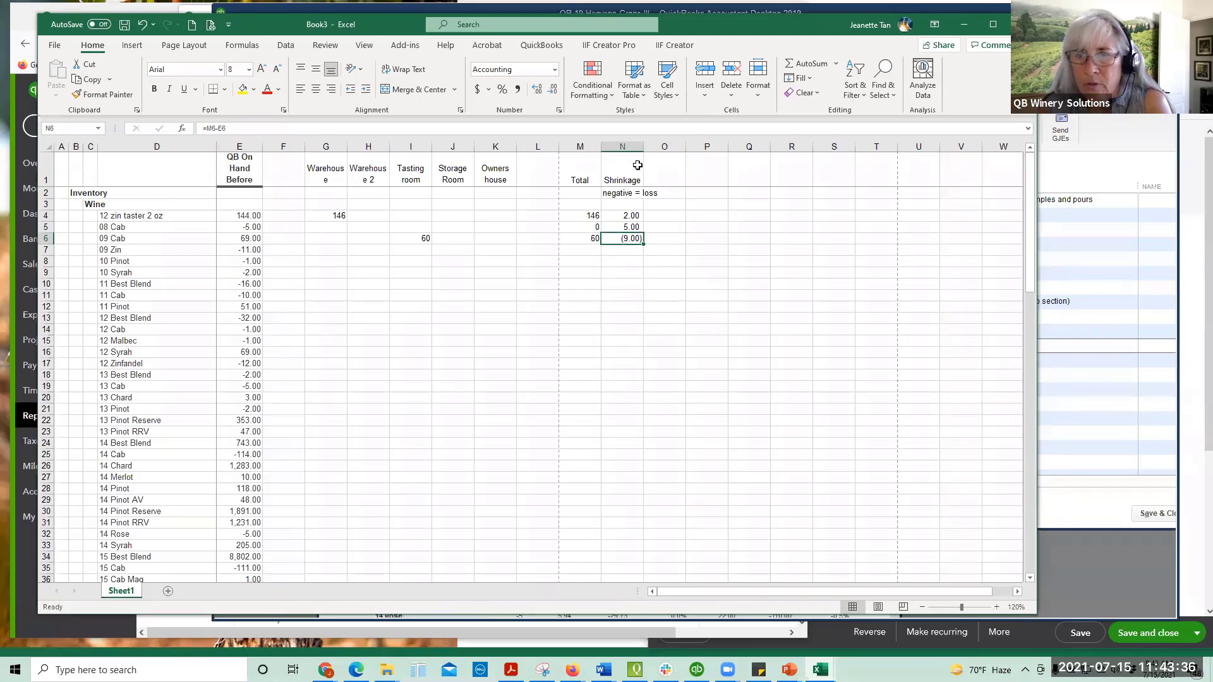
Step: Adjust the widths of columns O and P and enter the heading QB Entry in P1
{"action": "left_click_drag", "start_coordinate": [686, 146], "coordinate": [727, 146]}
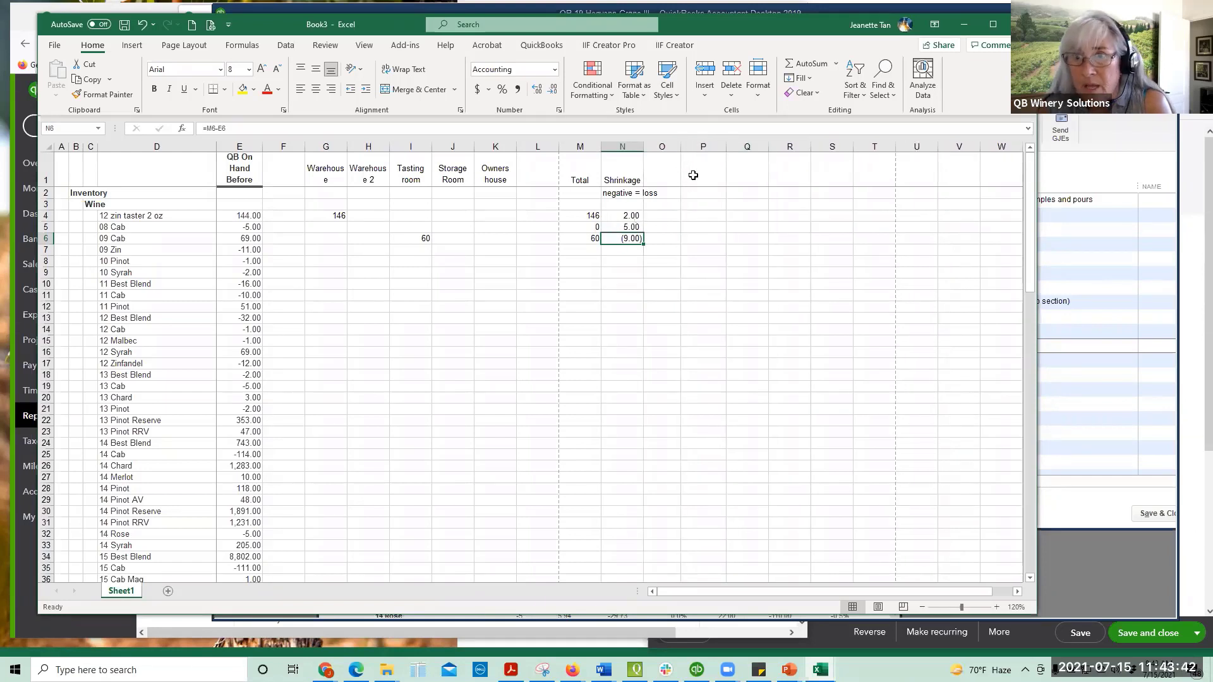
{"action": "left_click", "coordinate": [692, 173]}
{"action": "type", "text": "QB Entry"}
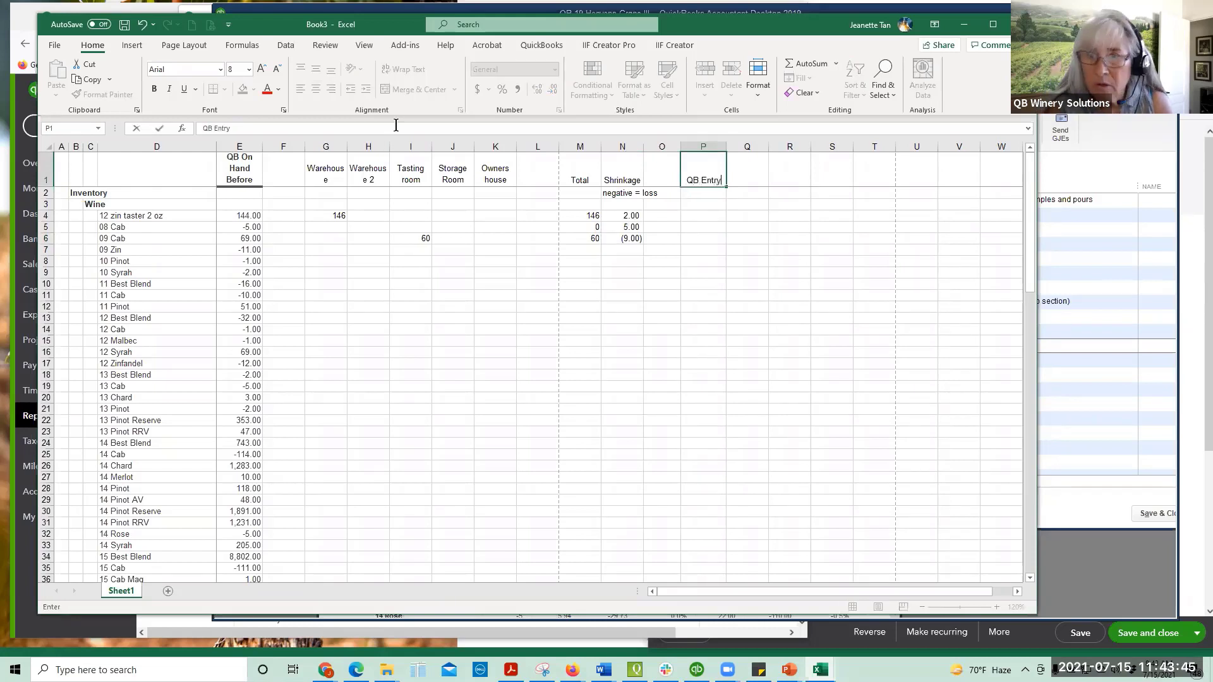
{"action": "key", "text": "Return"}
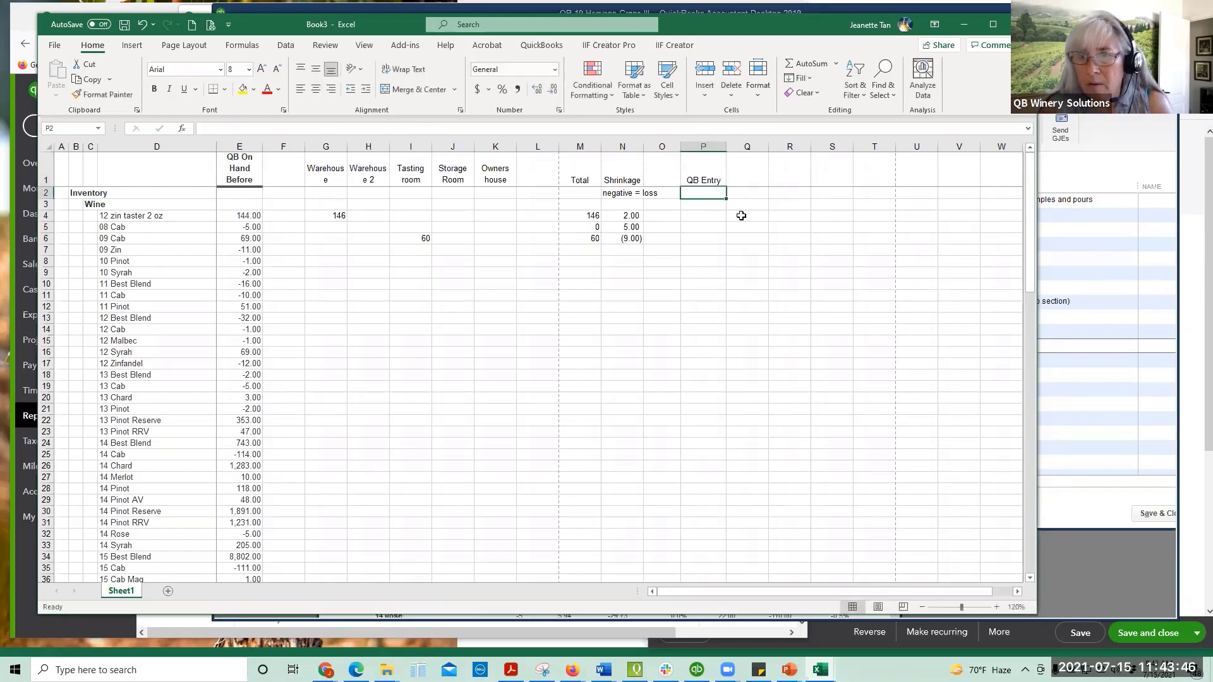
Step: Enter =-N4 in P4 to reverse the shrinkage sign, fill it down to P6, and check the 08 Cab row
{"action": "left_click", "coordinate": [710, 216]}
{"action": "type", "text": "="}
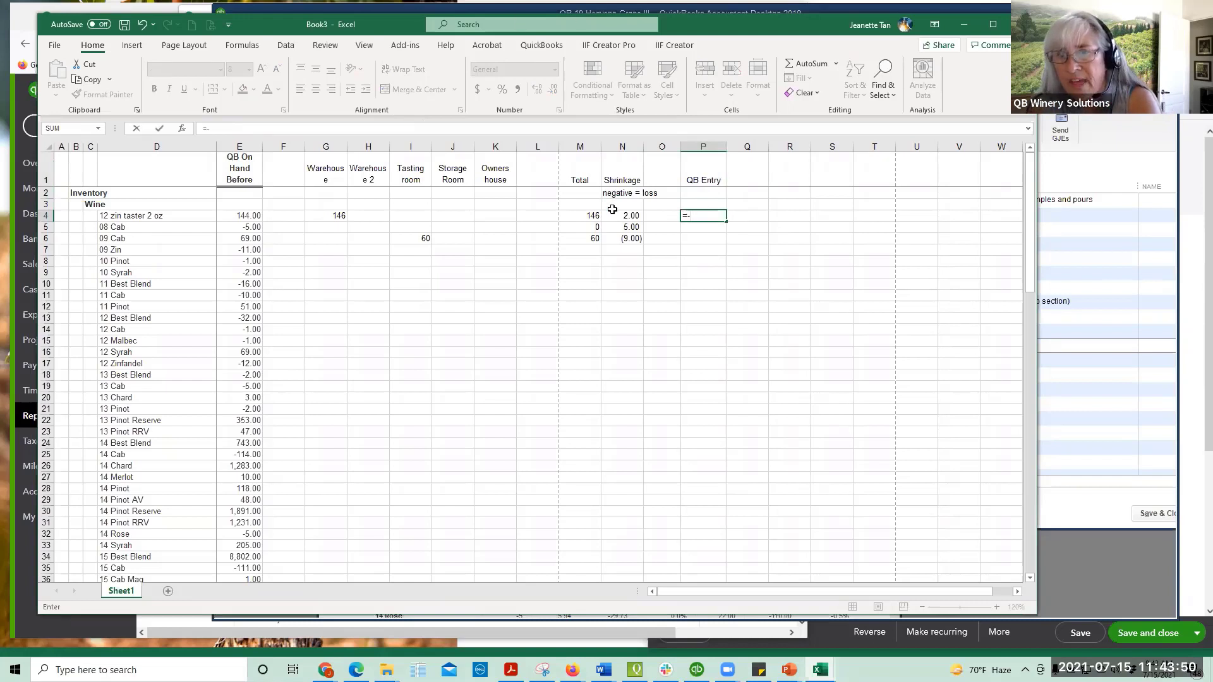
{"action": "type", "text": "-"}
{"action": "left_click", "coordinate": [615, 215]}
{"action": "key", "text": "Return"}
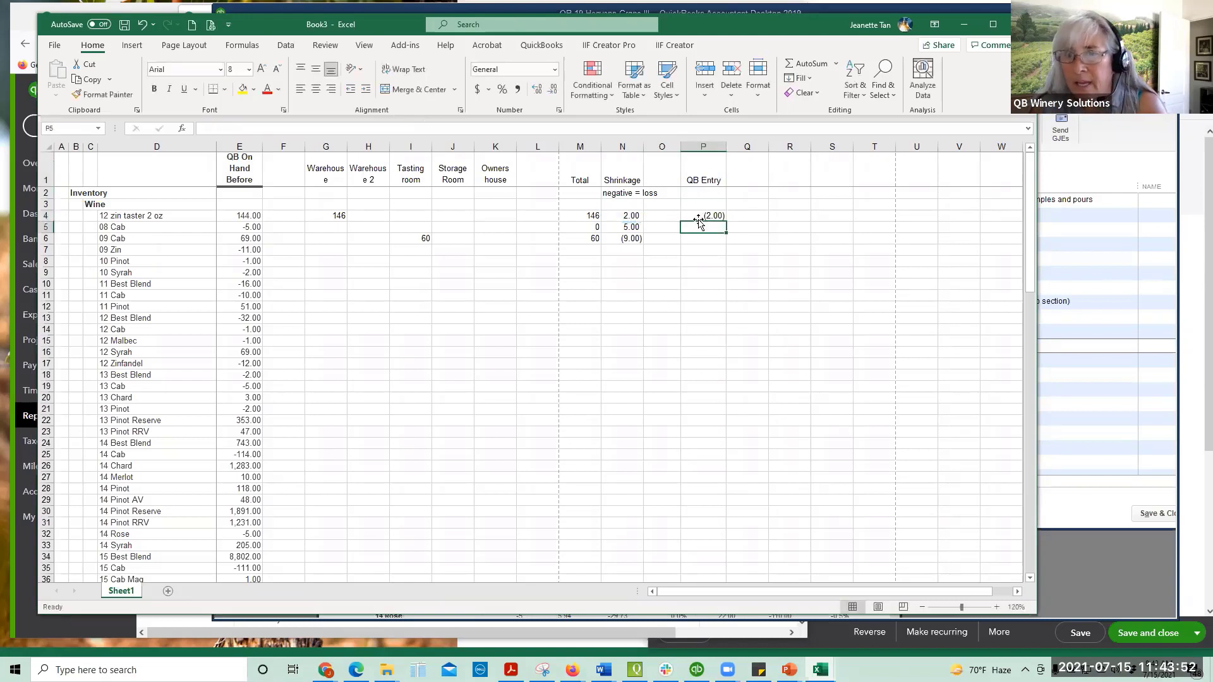
{"action": "key", "text": "Up"}
{"action": "left_click_drag", "start_coordinate": [725, 220], "coordinate": [725, 244]}
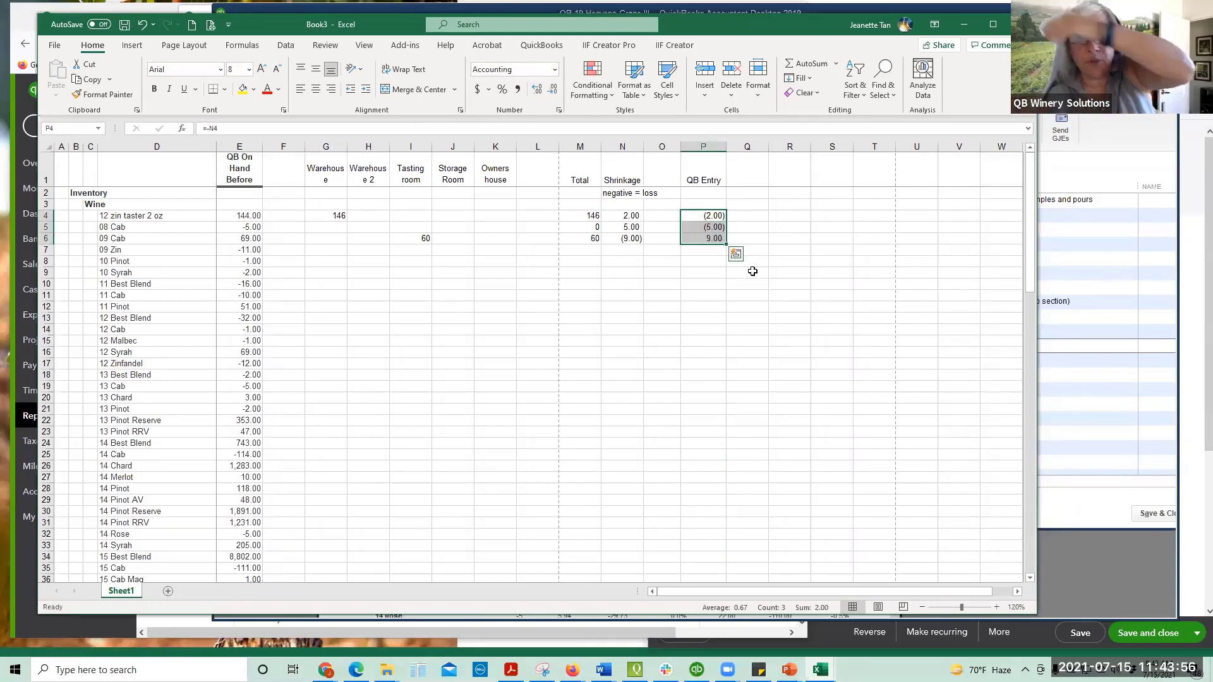
{"action": "left_click", "coordinate": [45, 229]}
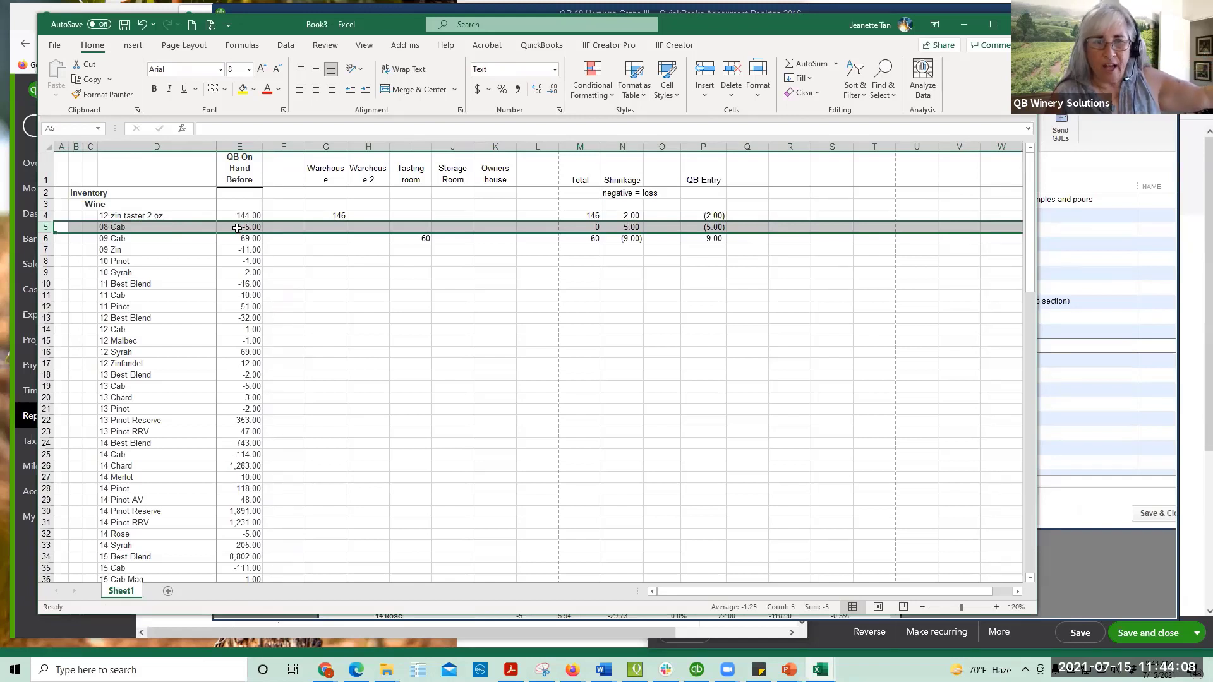
{"action": "left_click", "coordinate": [715, 228]}
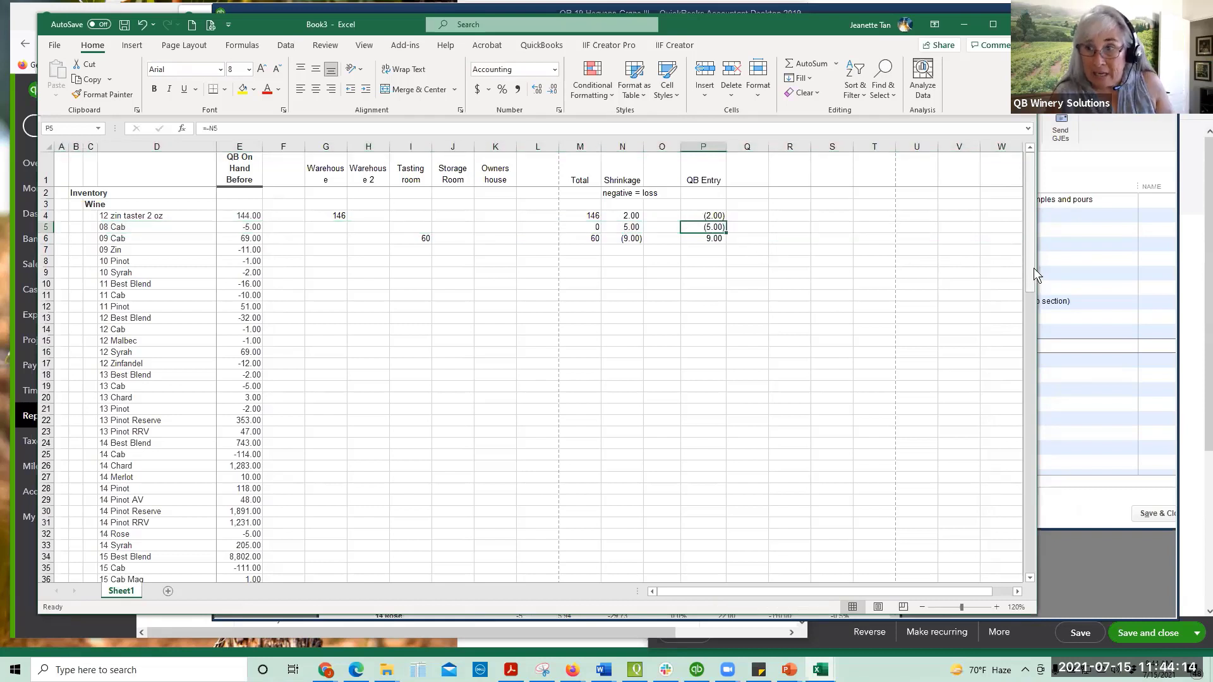
Step: Narrow the Excel window, switch to QuickBooks, and resize its window so both sit side by side
{"action": "left_click_drag", "start_coordinate": [1037, 280], "coordinate": [775, 281]}
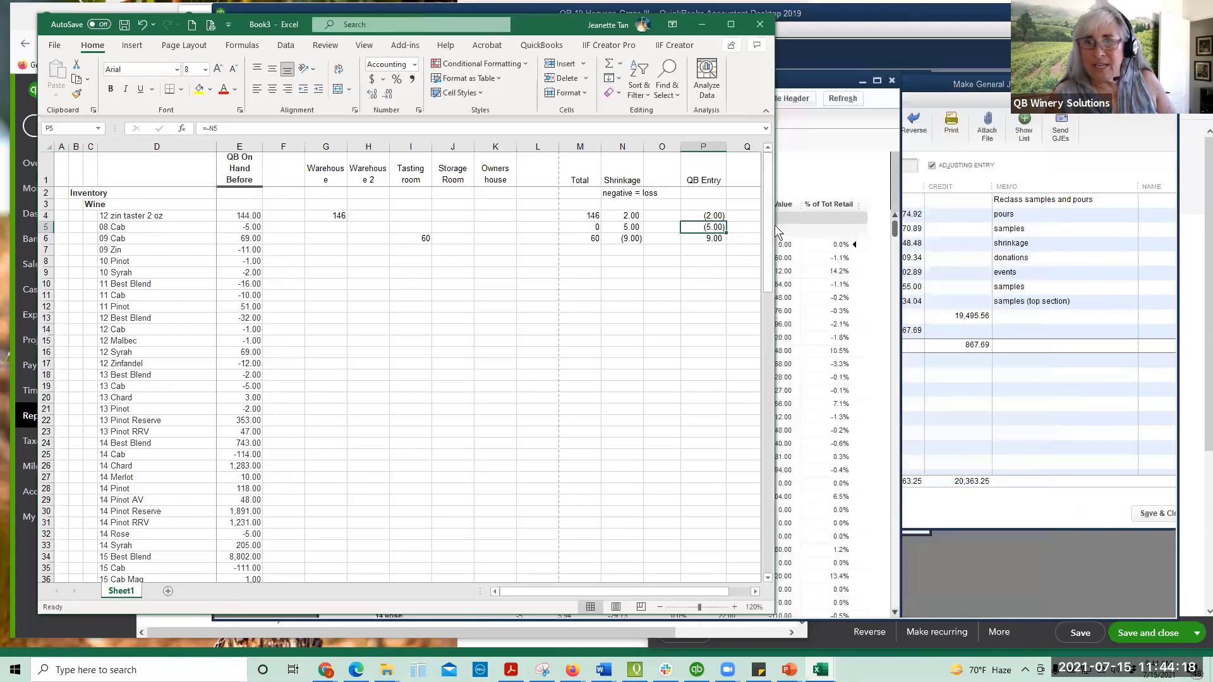
{"action": "left_click_drag", "start_coordinate": [773, 225], "coordinate": [819, 225]}
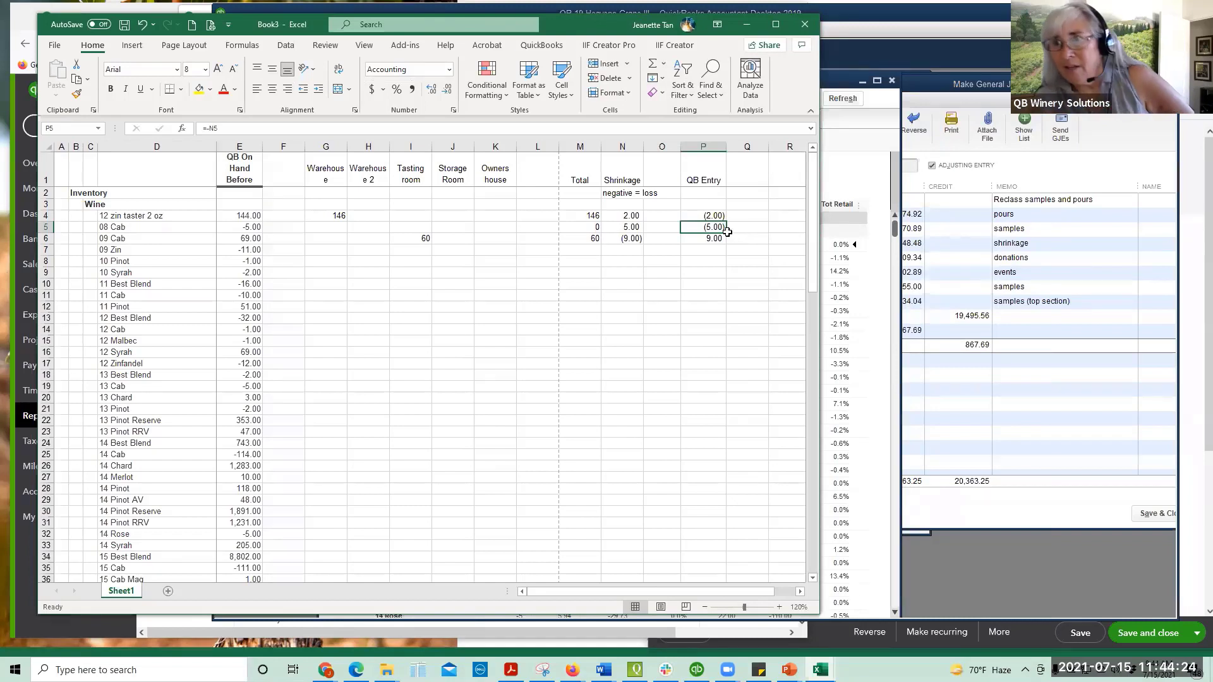
{"action": "left_click", "coordinate": [1023, 162]}
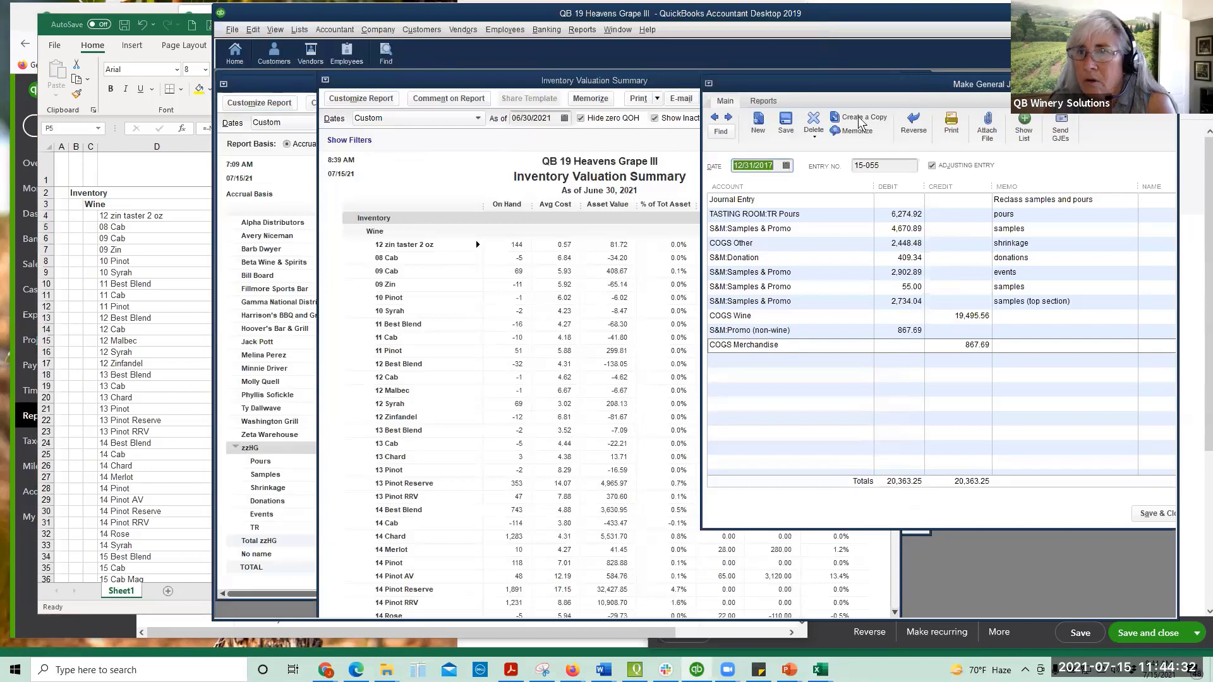
{"action": "left_click_drag", "start_coordinate": [213, 94], "coordinate": [654, 94]}
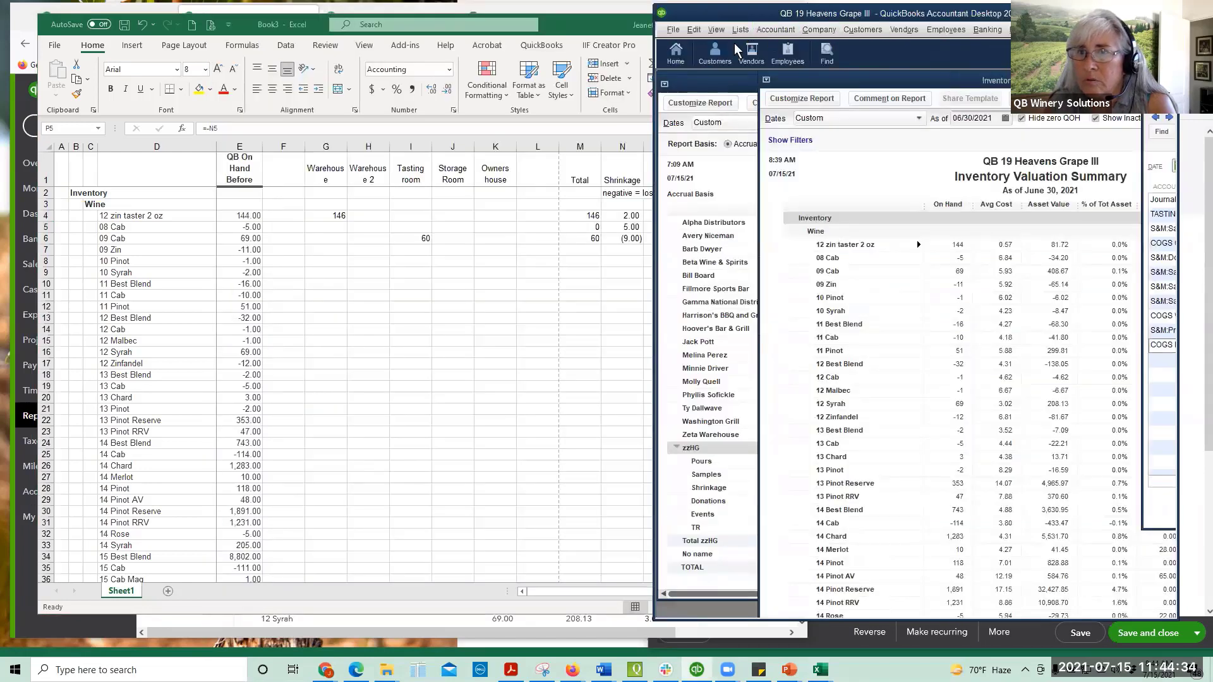
Step: Open a new sales receipt and maximize its form within the QuickBooks window
{"action": "left_click", "coordinate": [868, 29]}
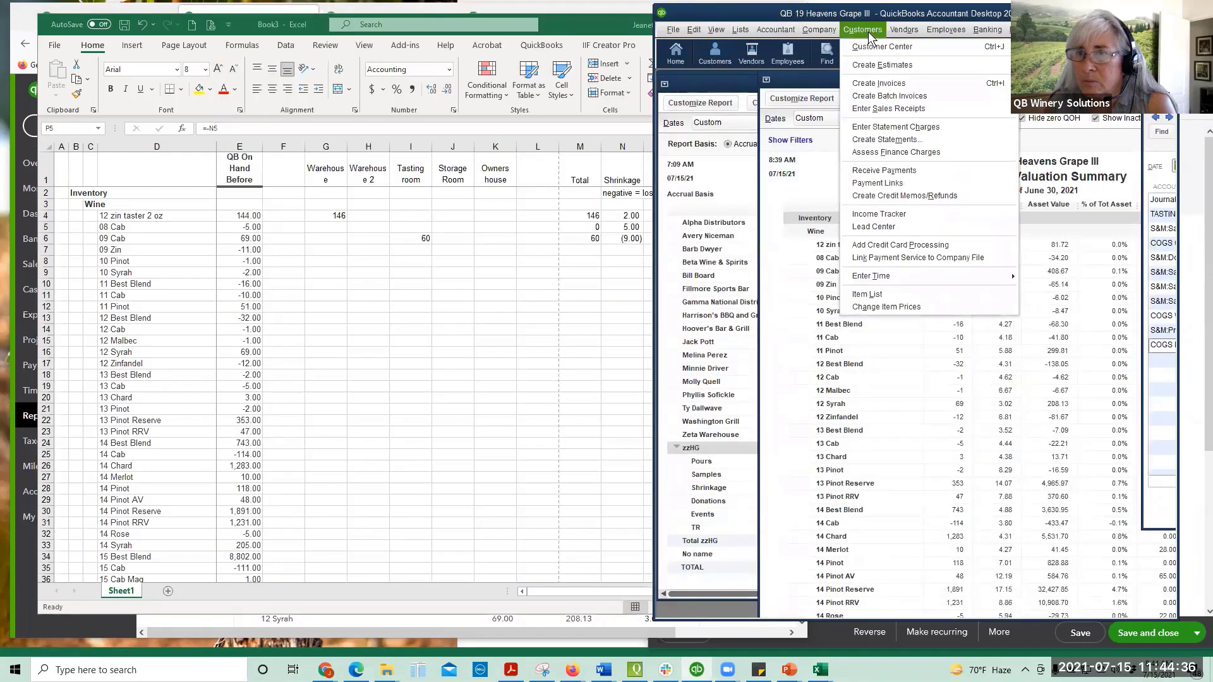
{"action": "left_click", "coordinate": [888, 108]}
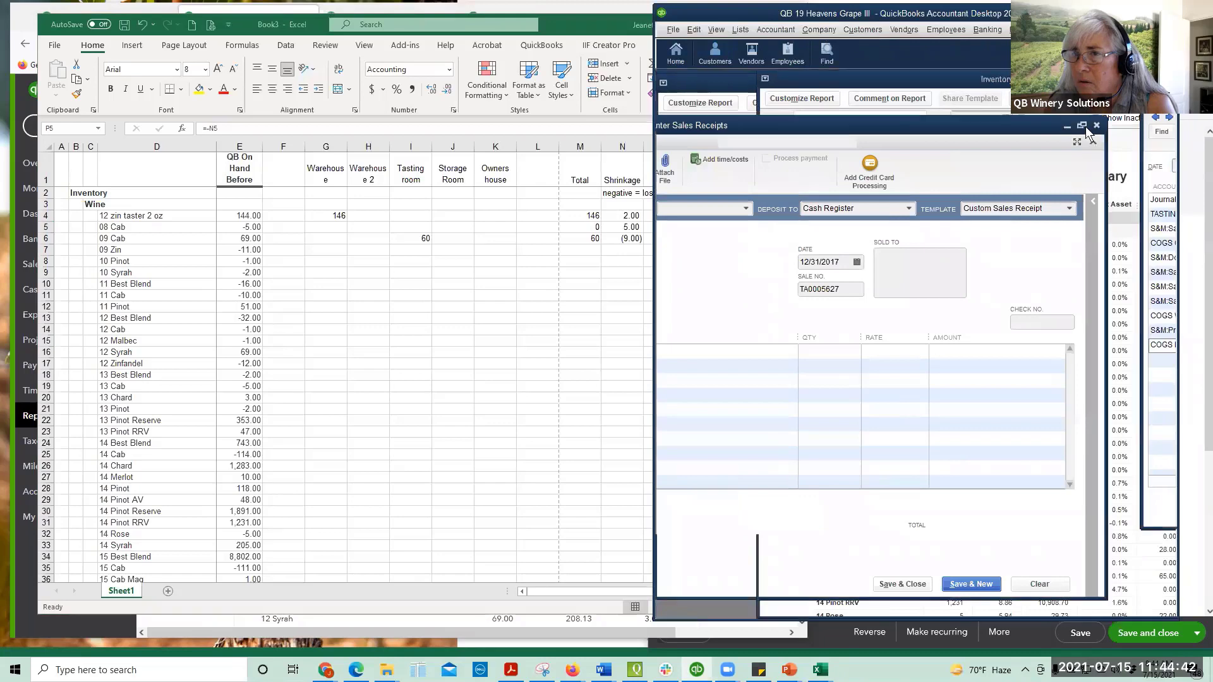
{"action": "double_click", "coordinate": [1083, 124]}
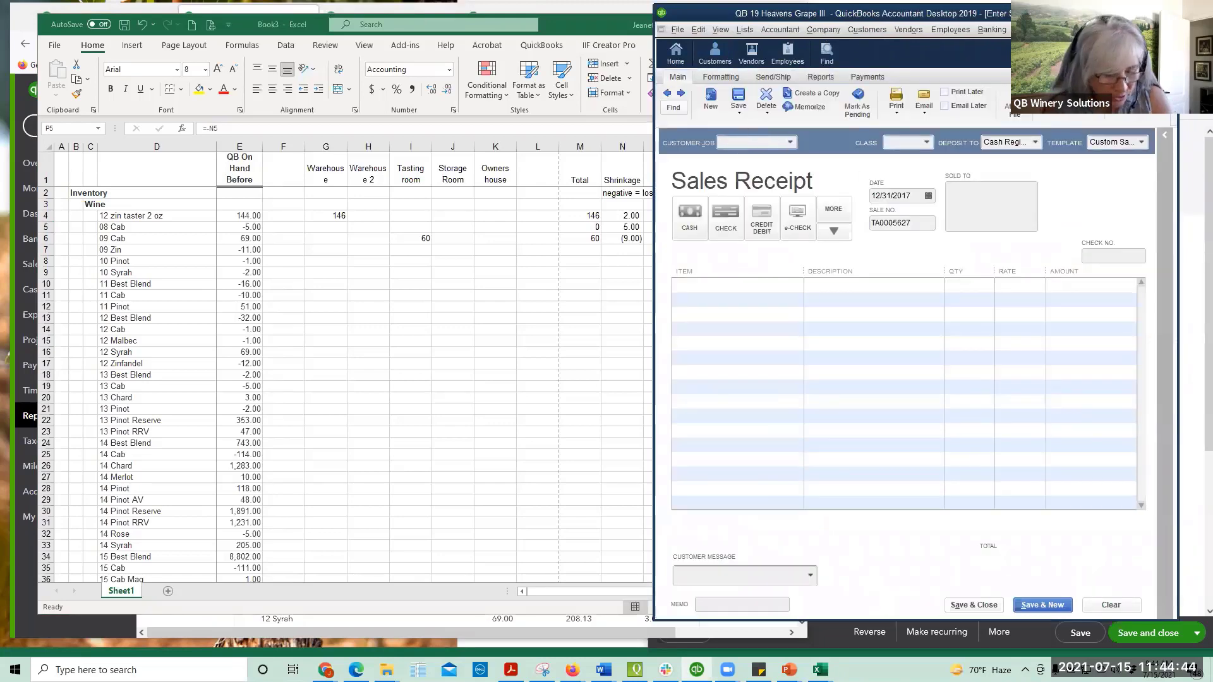
Step: Assign the sales receipt to customer job zzHG:Shrinkage and set its class to Depletions
{"action": "type", "text": "Shrinkage"}
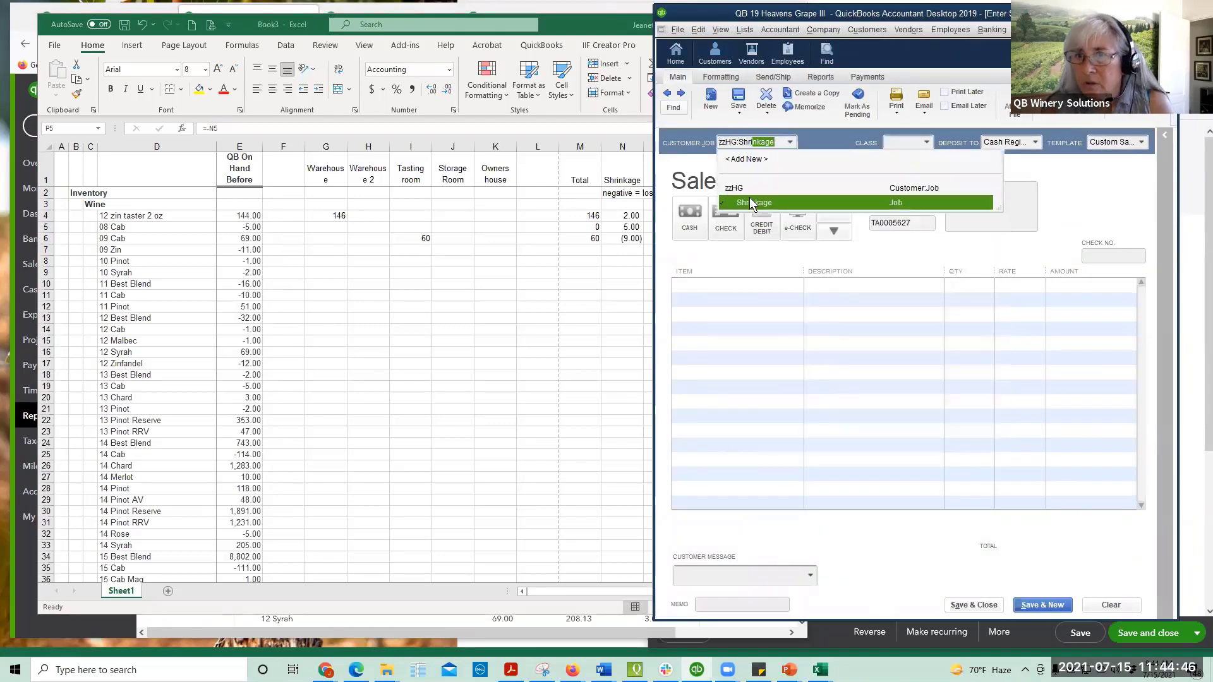
{"action": "left_click", "coordinate": [752, 202]}
{"action": "left_click", "coordinate": [146, 93]}
{"action": "left_click", "coordinate": [171, 124]}
{"action": "left_click", "coordinate": [904, 142]}
{"action": "type", "text": "de"}
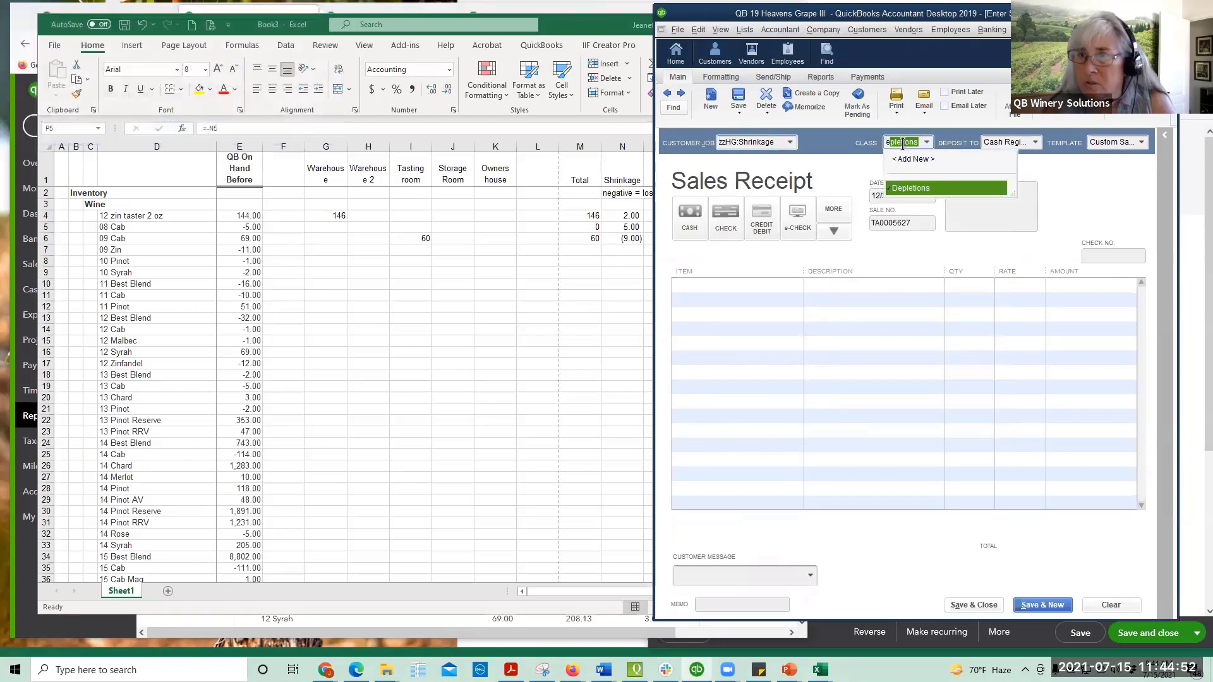
{"action": "left_click", "coordinate": [915, 189]}
Step: Date the sales receipt 06/30/2021
{"action": "key", "text": "Tab"}
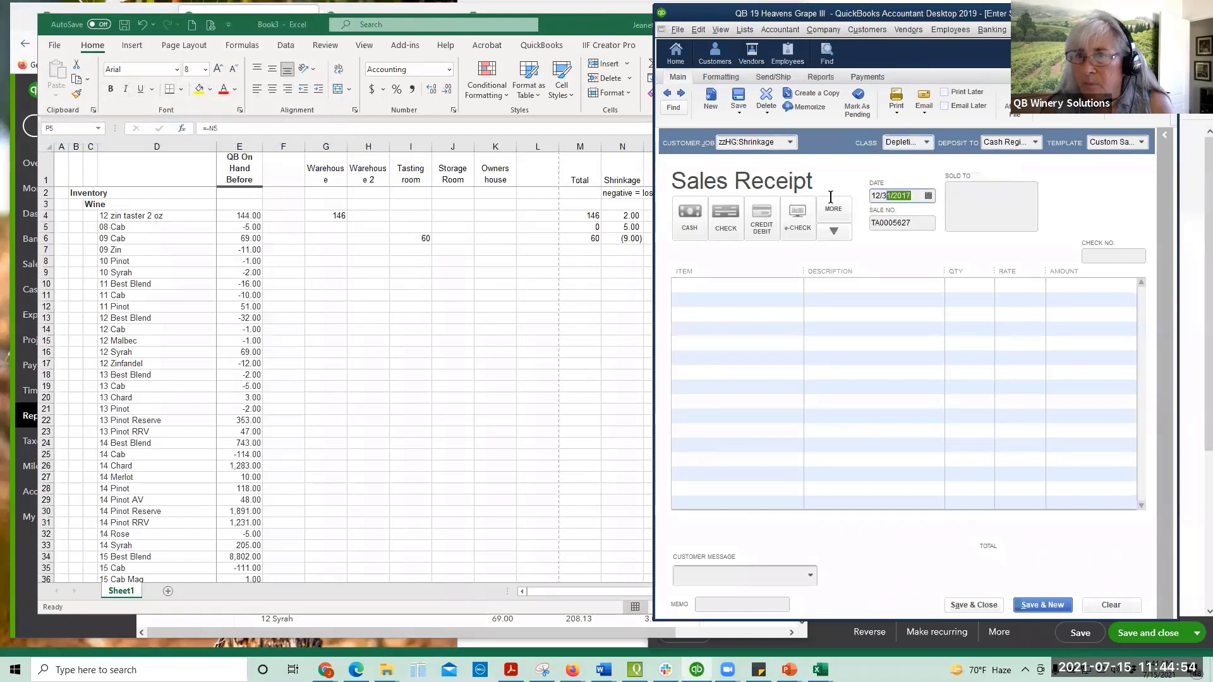
{"action": "type", "text": "063021"}
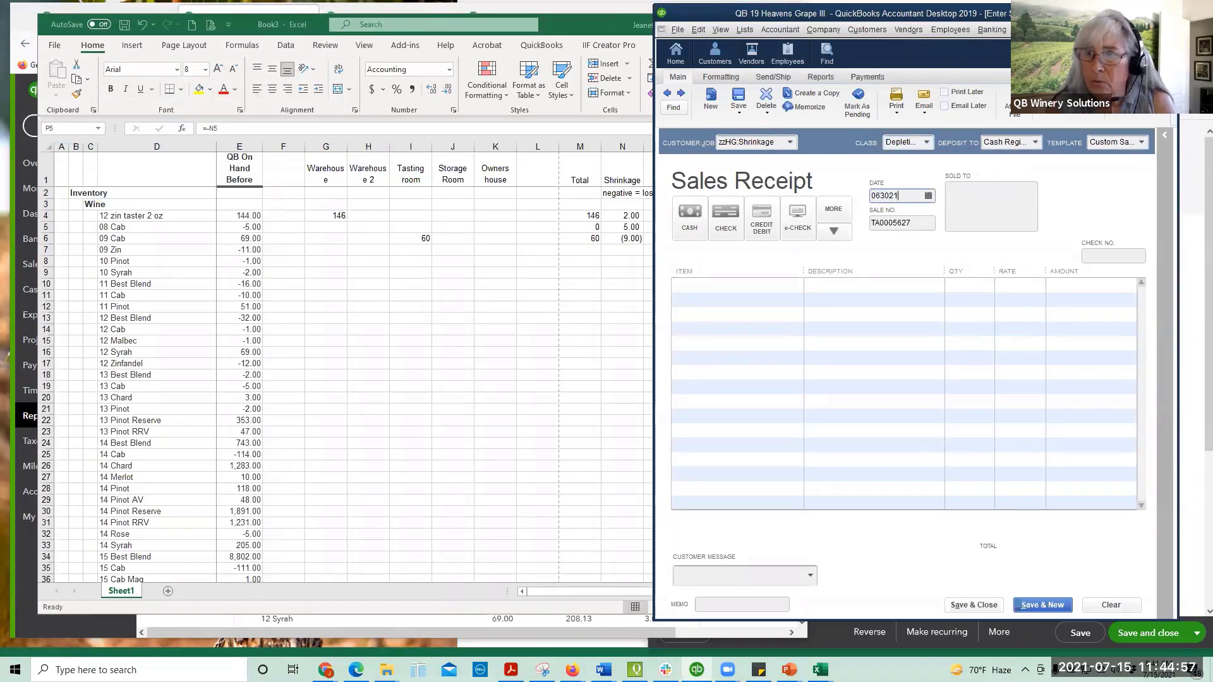
{"action": "key", "text": "Tab"}
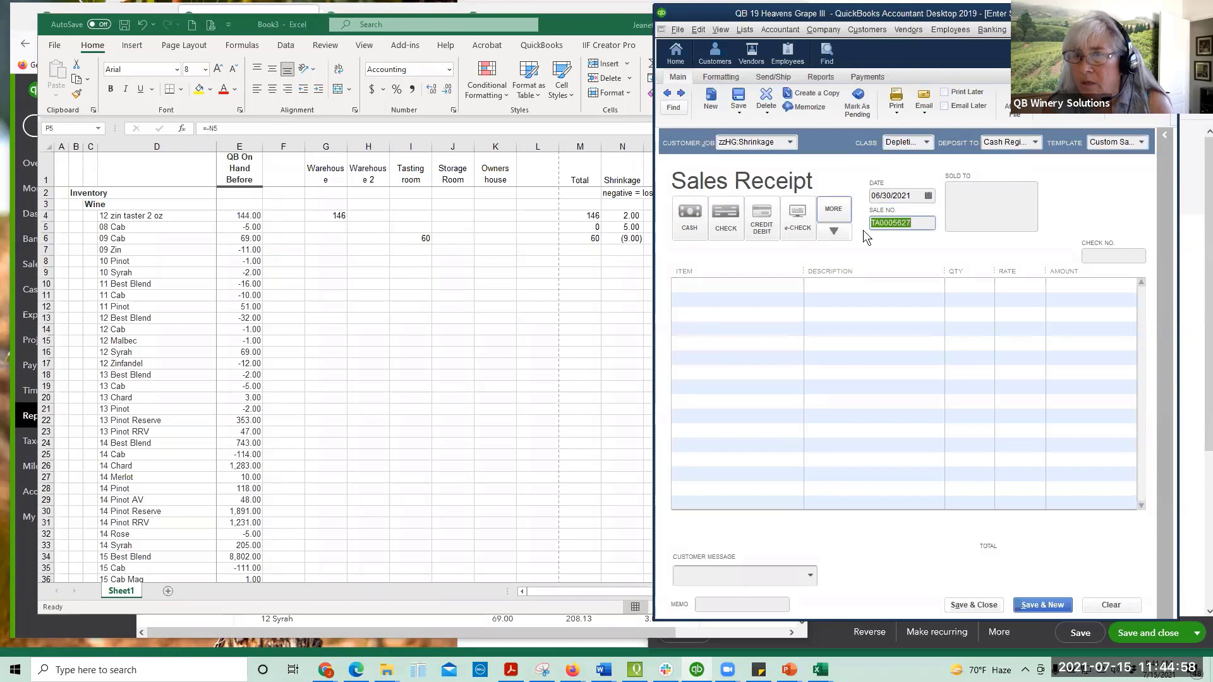
Step: Choose the inventory item Wine:12 zin taster 2 oz for the receipt's first line
{"action": "left_click", "coordinate": [693, 285]}
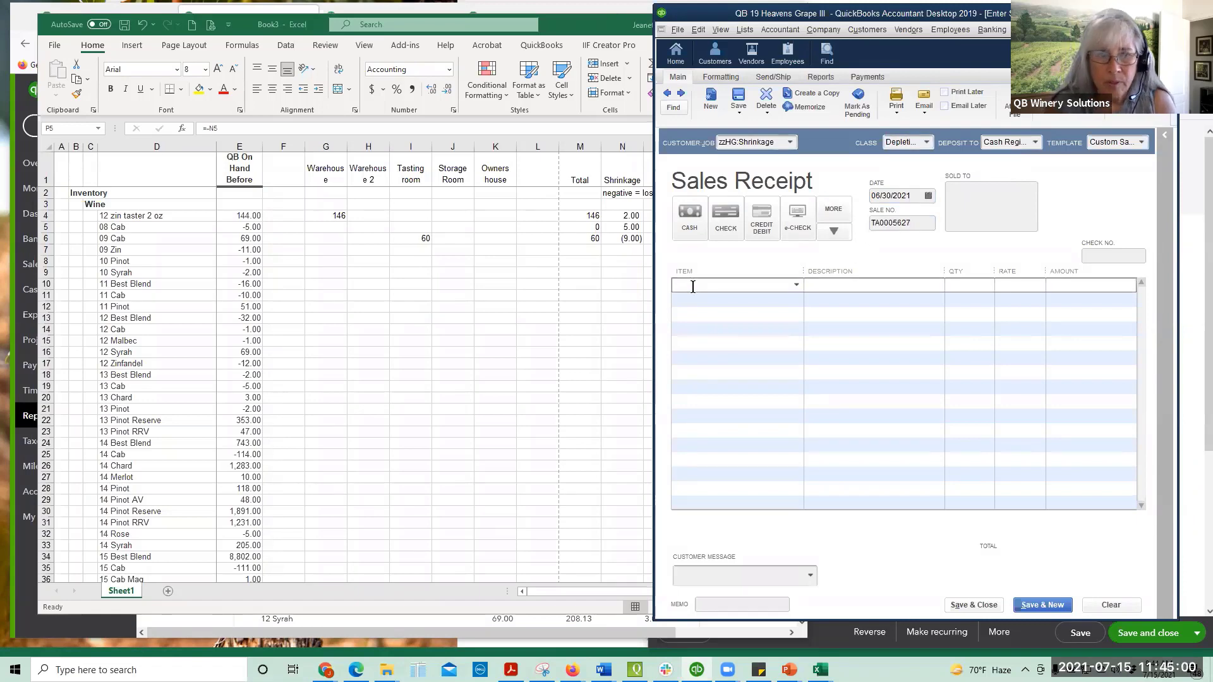
{"action": "type", "text": "12 Best Blend"}
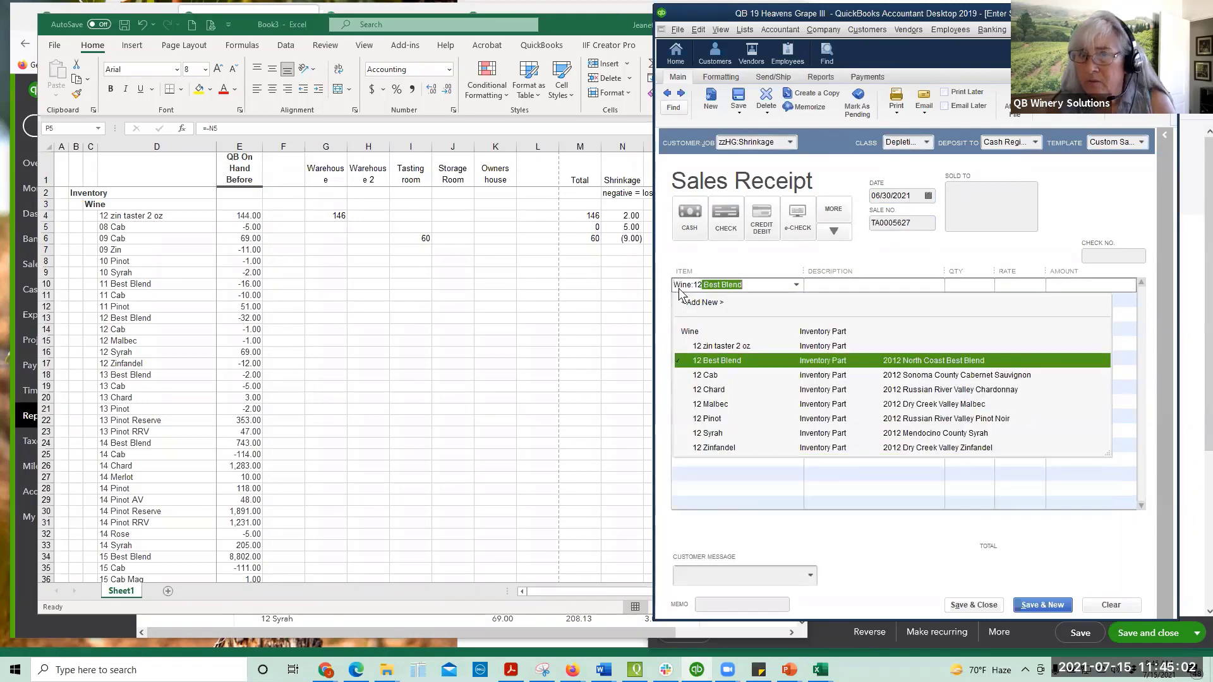
{"action": "left_click", "coordinate": [734, 346]}
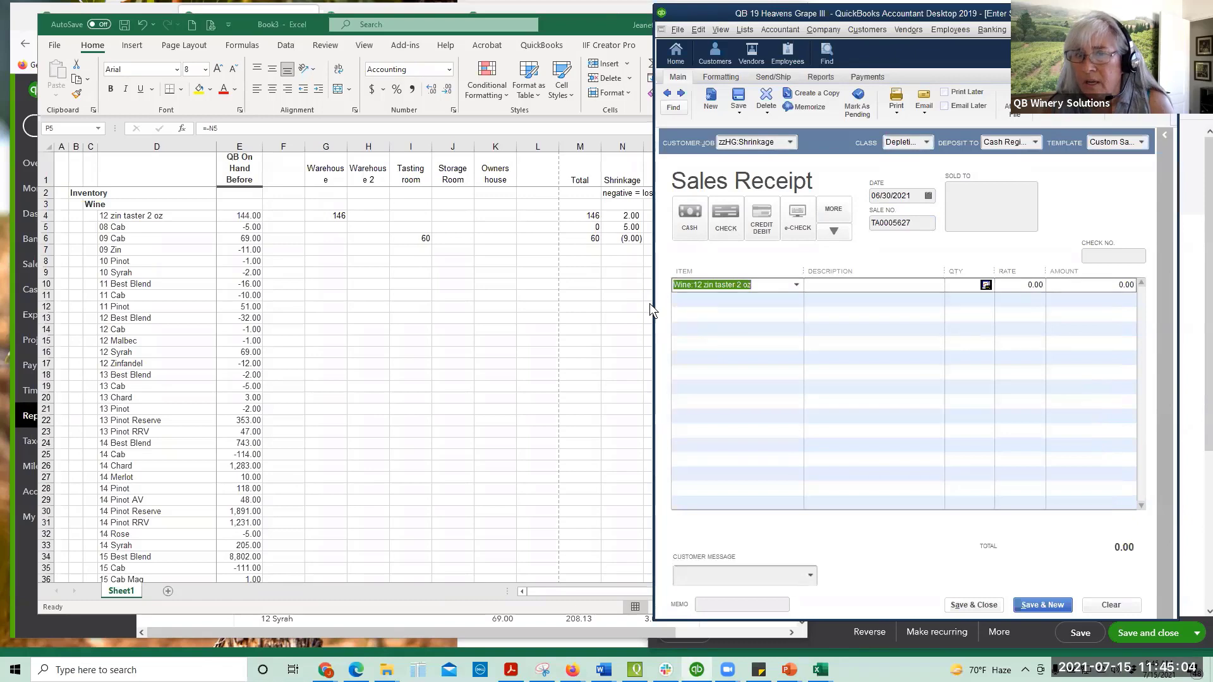
Step: Switch to Excel and narrow its window beside the receipt, keeping the worksheet's QB Entry column in view
{"action": "left_click", "coordinate": [566, 298]}
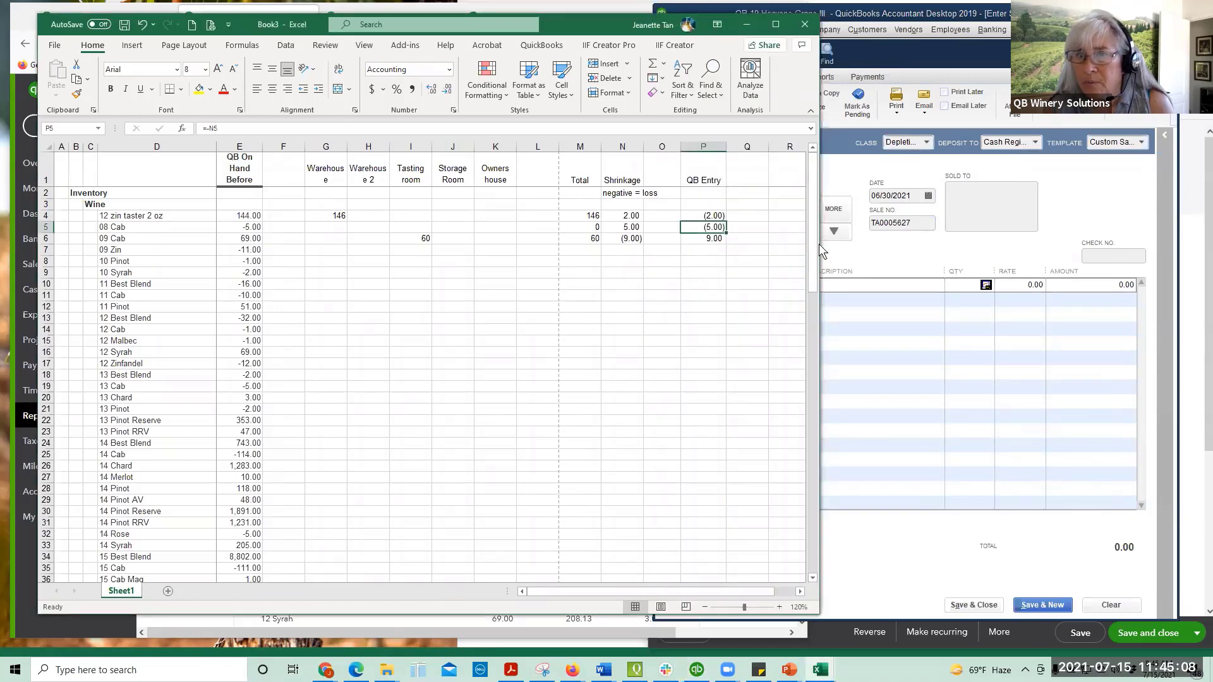
{"action": "left_click_drag", "start_coordinate": [819, 245], "coordinate": [609, 252]}
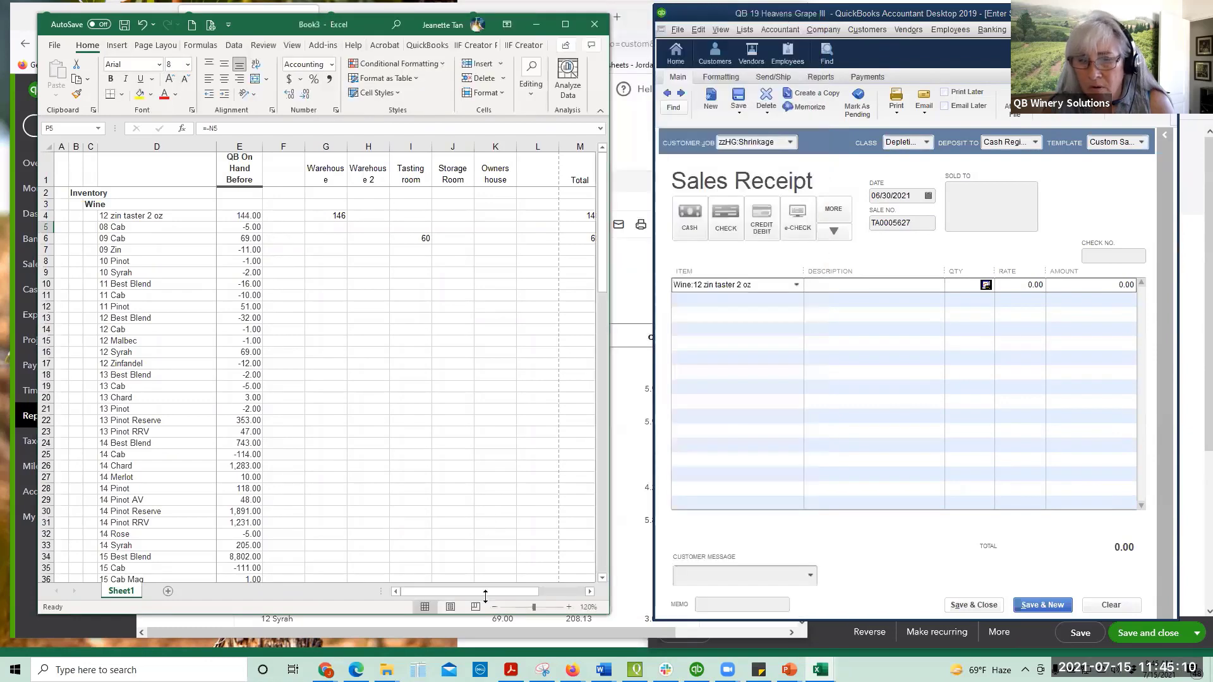
{"action": "left_click_drag", "start_coordinate": [521, 591], "coordinate": [566, 592]}
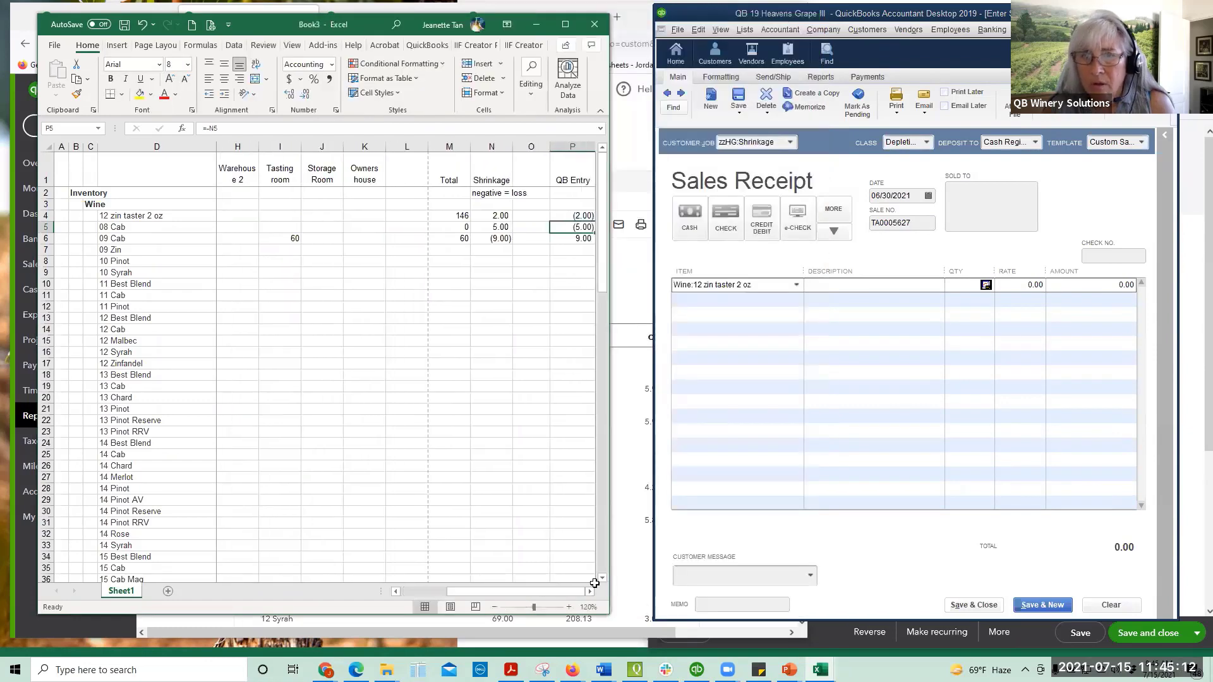
Step: Return to QuickBooks and enter a quantity of -2 for the 12 zin taster line
{"action": "left_click", "coordinate": [956, 284]}
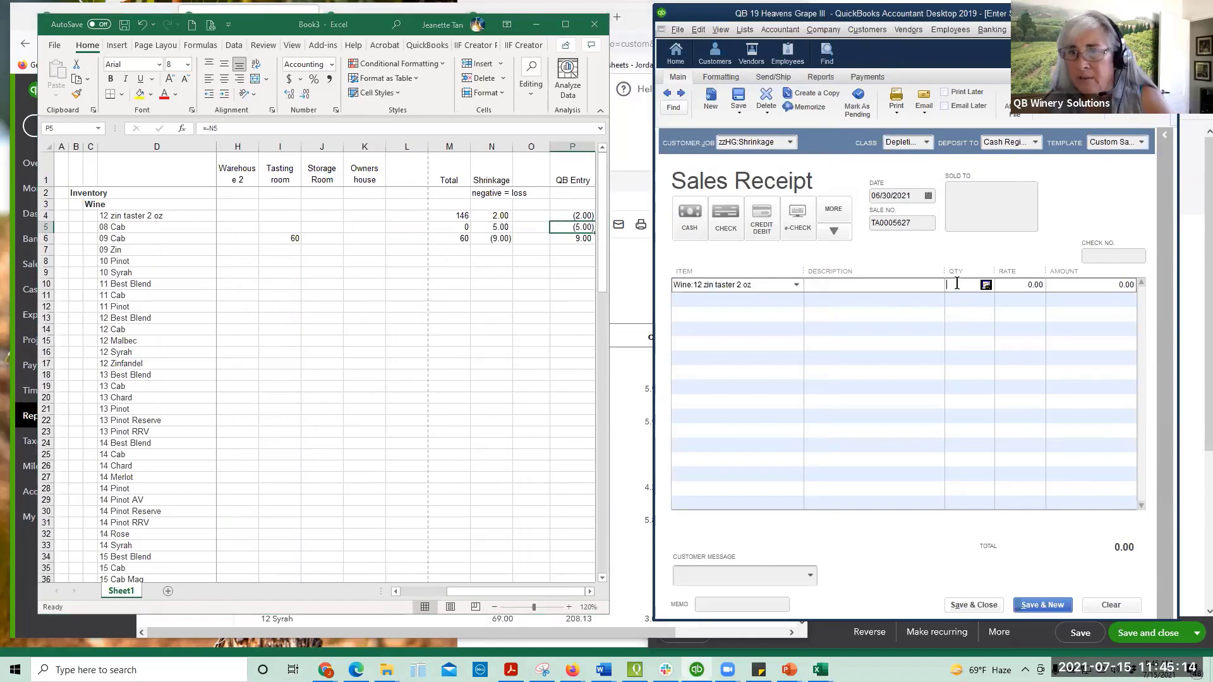
{"action": "type", "text": "-2"}
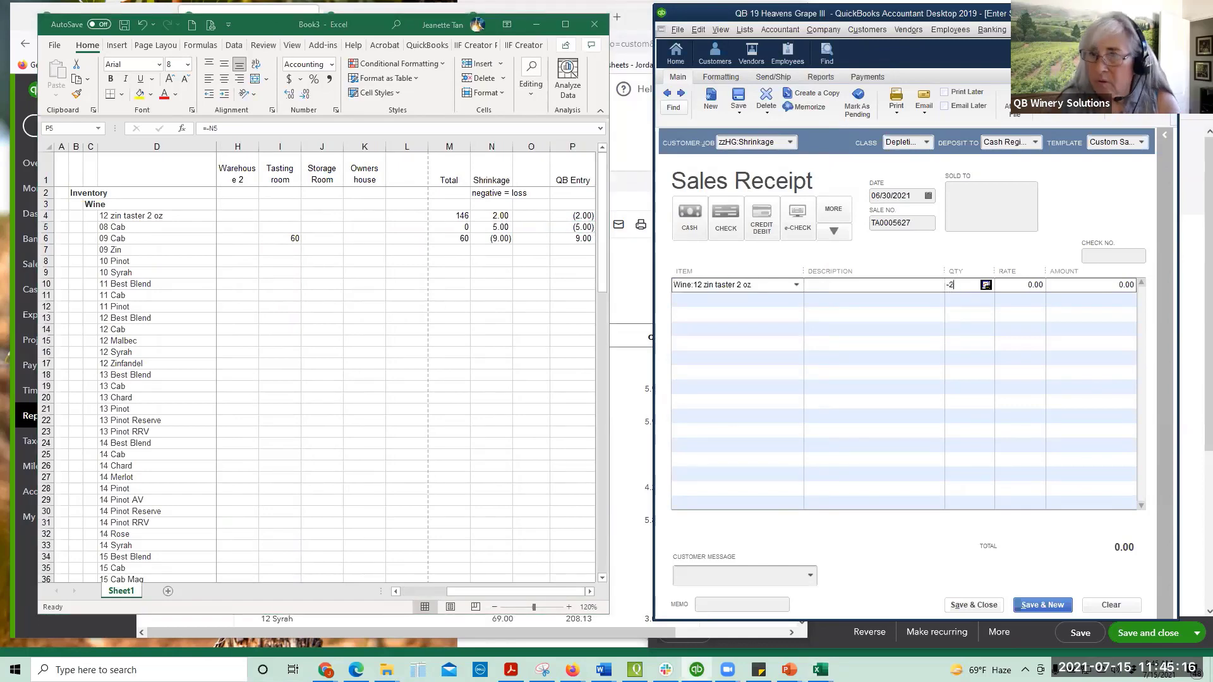
{"action": "key", "text": "Tab"}
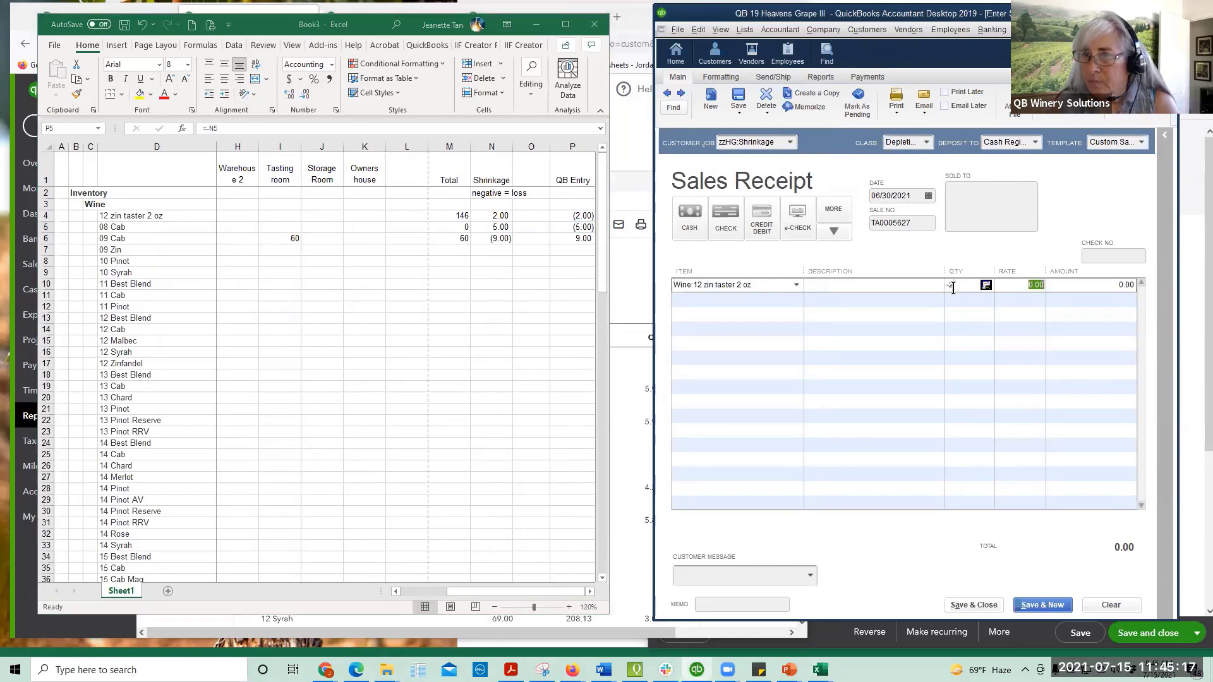
Step: Add Wine:08 Cab on the second line with a quantity of -5, accepting the stock warning
{"action": "left_click", "coordinate": [700, 302]}
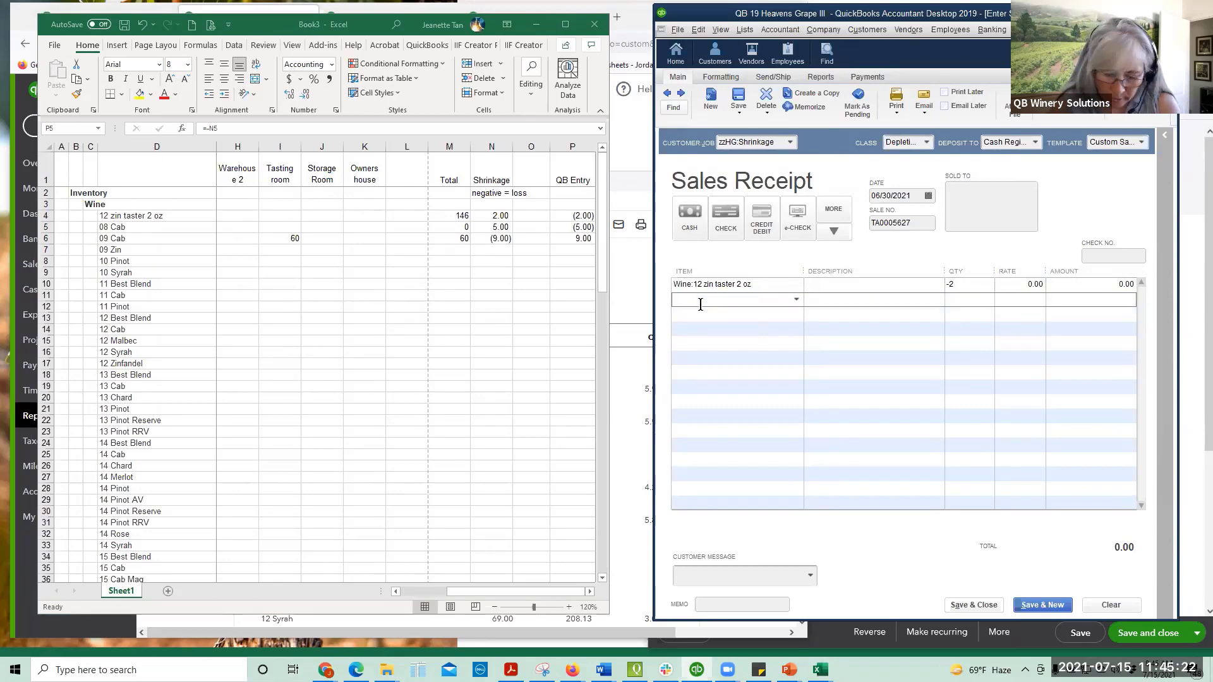
{"action": "type", "text": "08 Cab"}
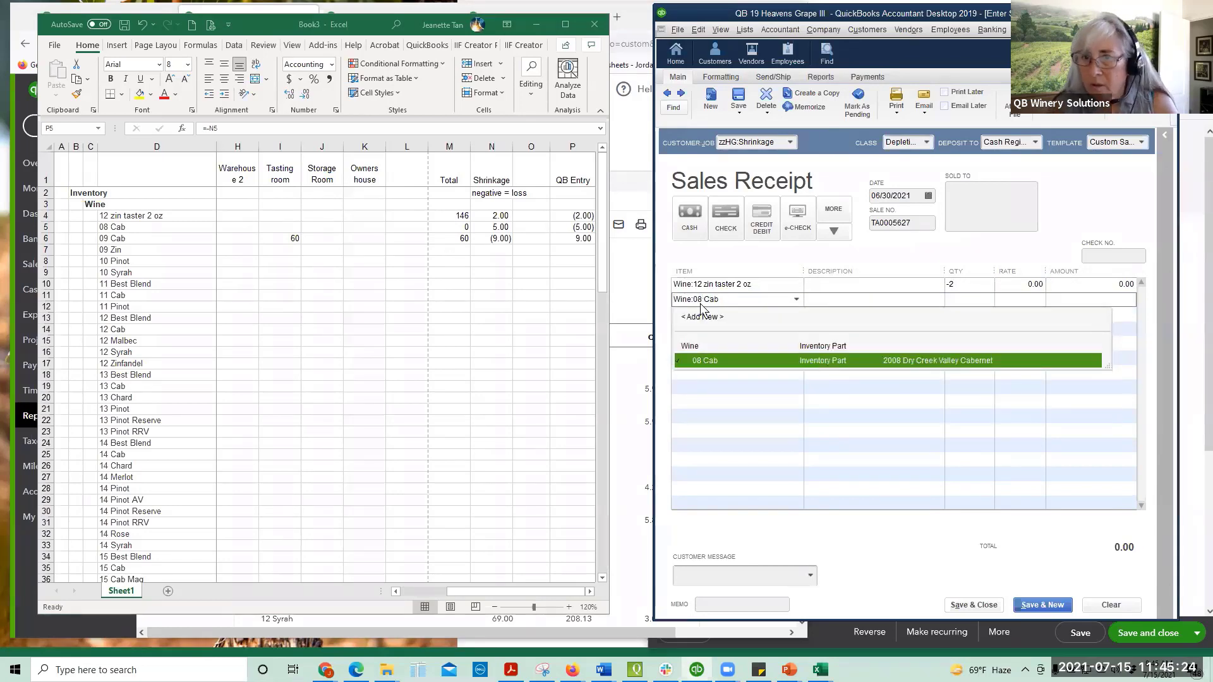
{"action": "left_click", "coordinate": [733, 363]}
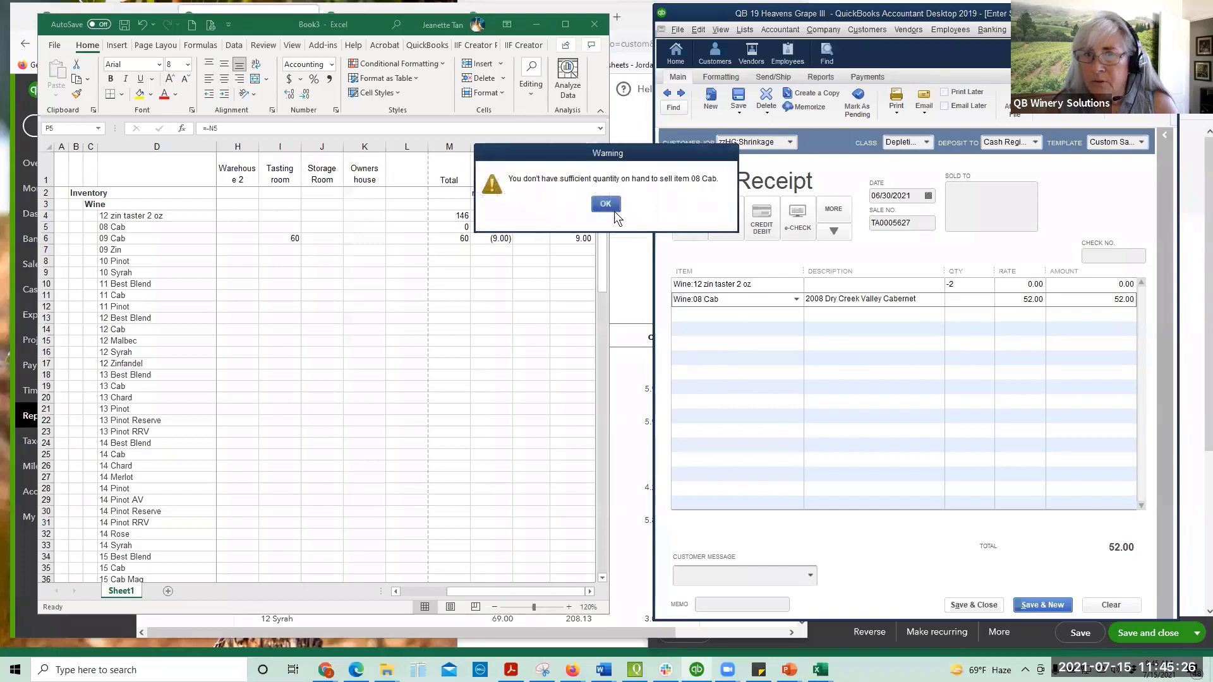
{"action": "left_click", "coordinate": [605, 205]}
{"action": "left_click", "coordinate": [958, 300]}
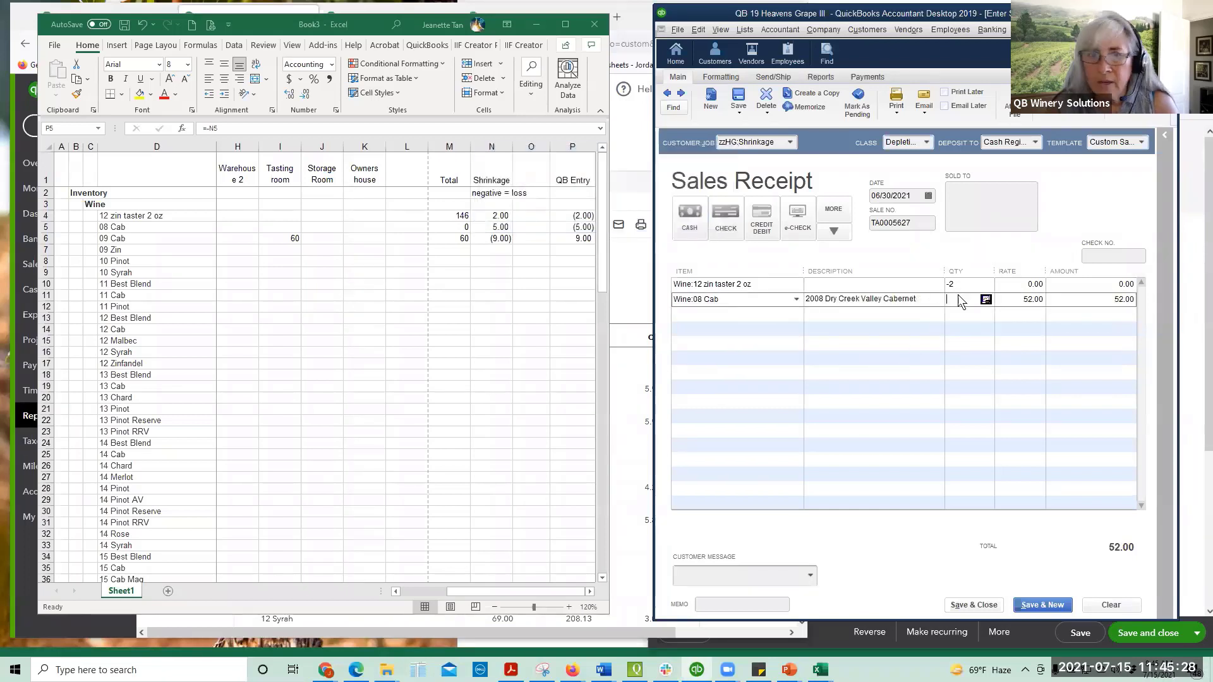
{"action": "type", "text": "-"}
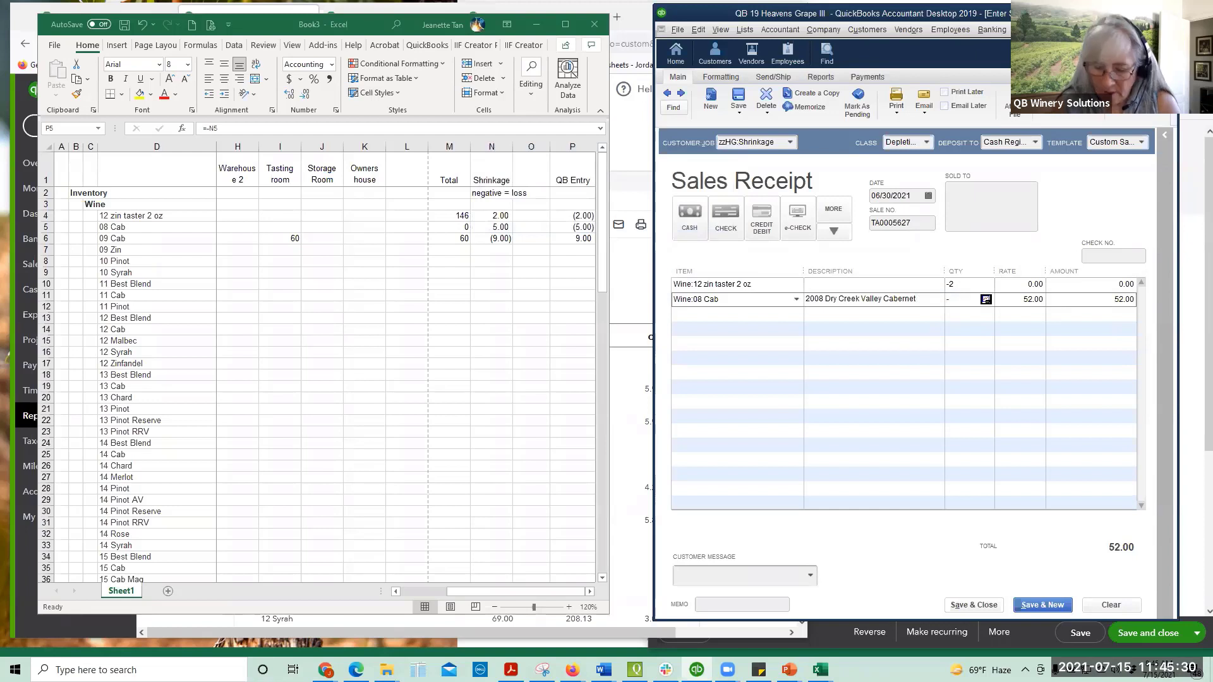
{"action": "type", "text": "5"}
{"action": "key", "text": "Tab"}
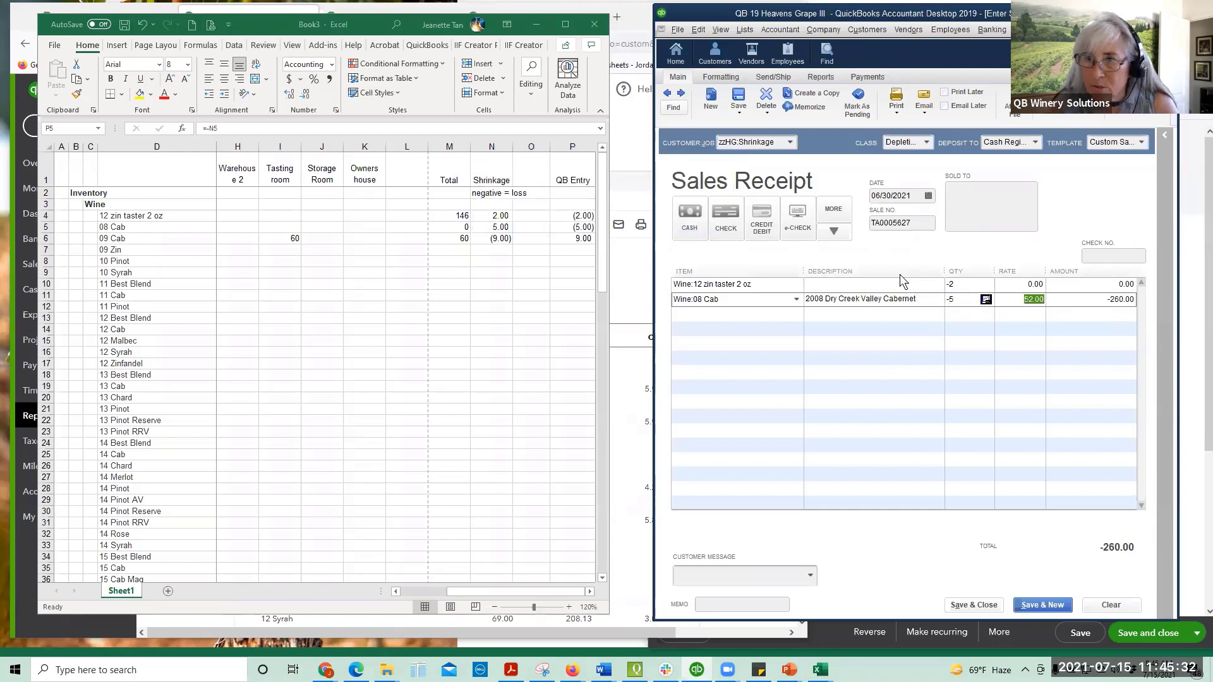
Step: Add Wine:09 Cab on the third line with a quantity of 9
{"action": "left_click", "coordinate": [714, 315]}
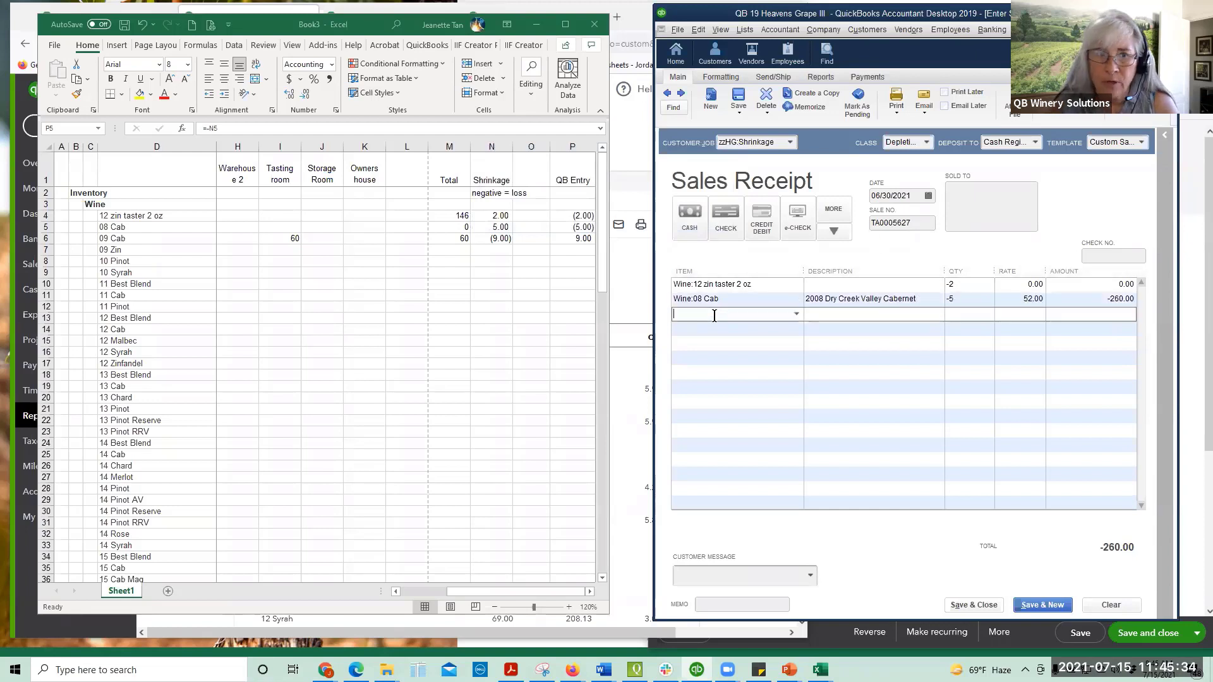
{"action": "type", "text": "09 Cab"}
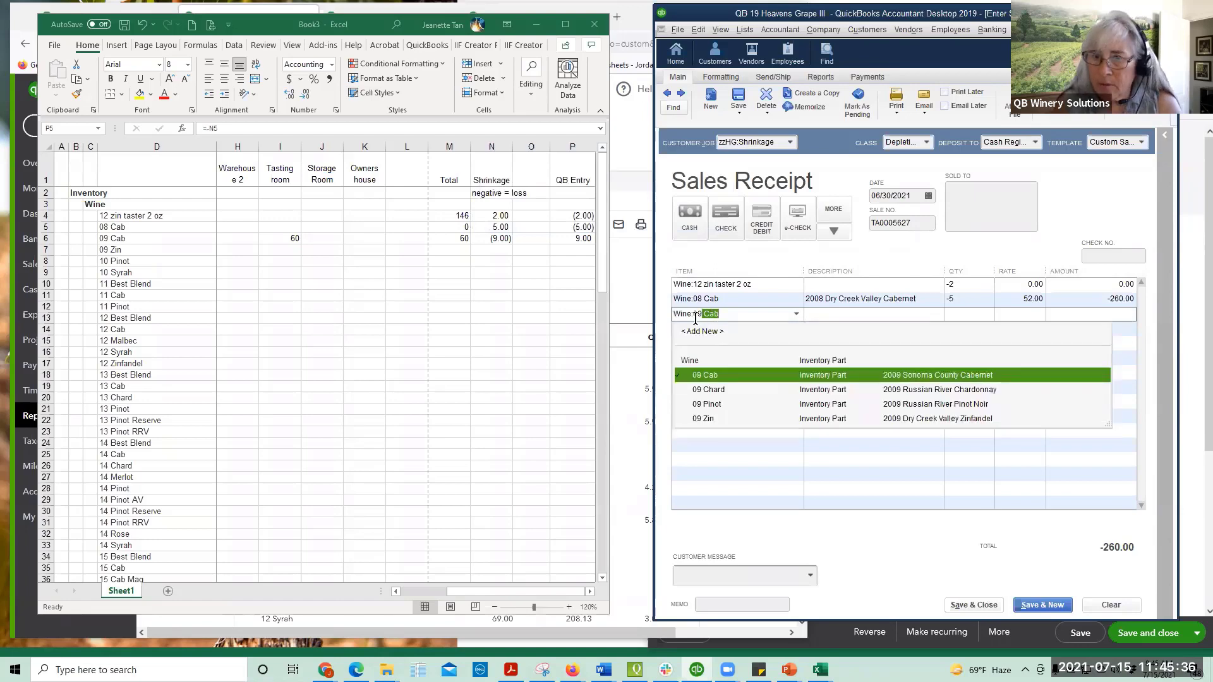
{"action": "key", "text": "Tab"}
{"action": "key", "text": "Tab"}
{"action": "type", "text": "9"}
{"action": "key", "text": "Tab"}
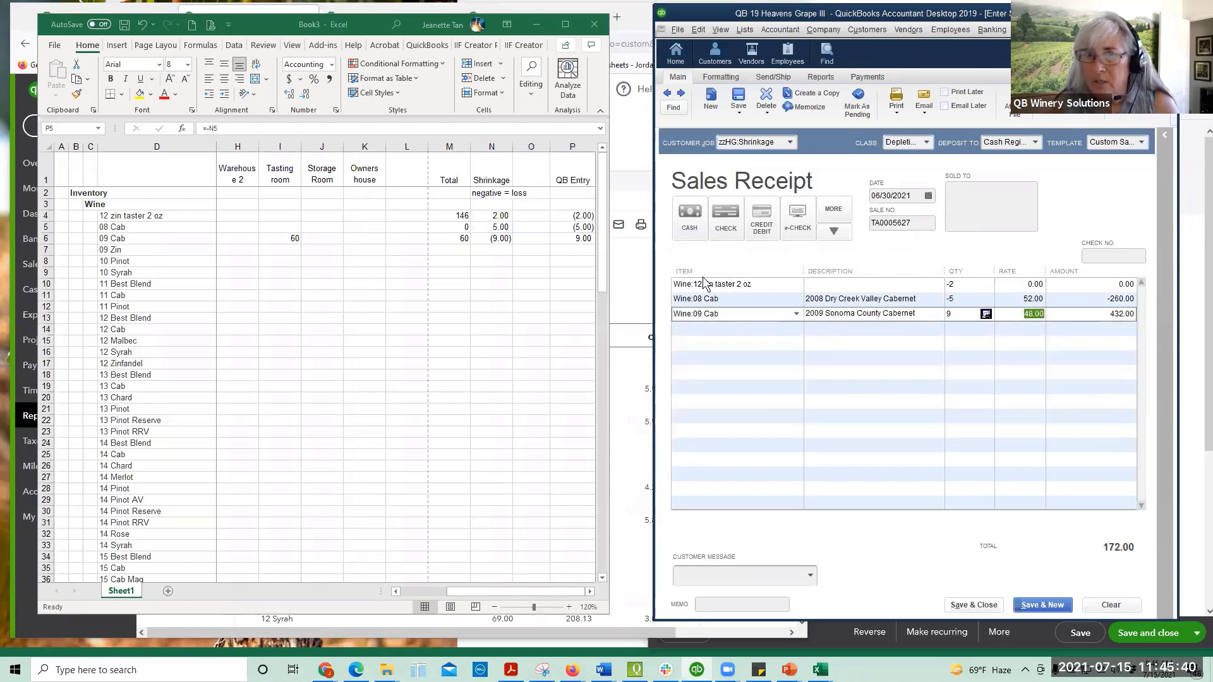
Step: Save the sales receipt and switch to the Inventory Valuation Summary report
{"action": "left_click", "coordinate": [969, 314]}
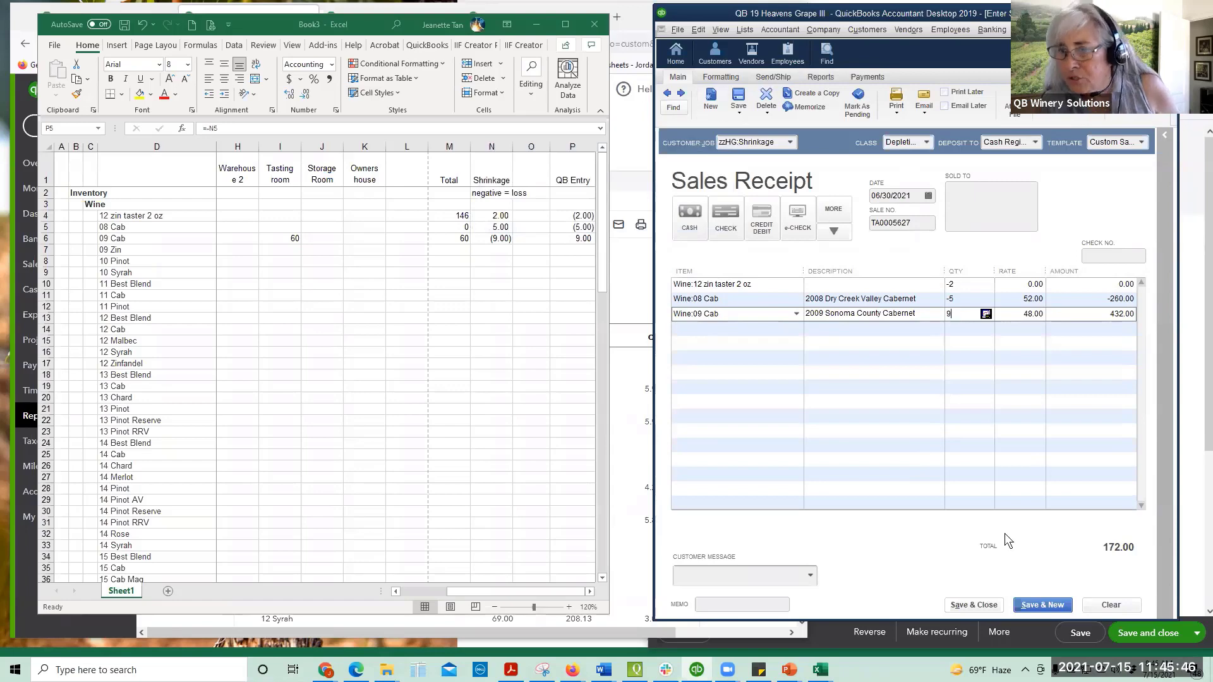
{"action": "left_click", "coordinate": [739, 98]}
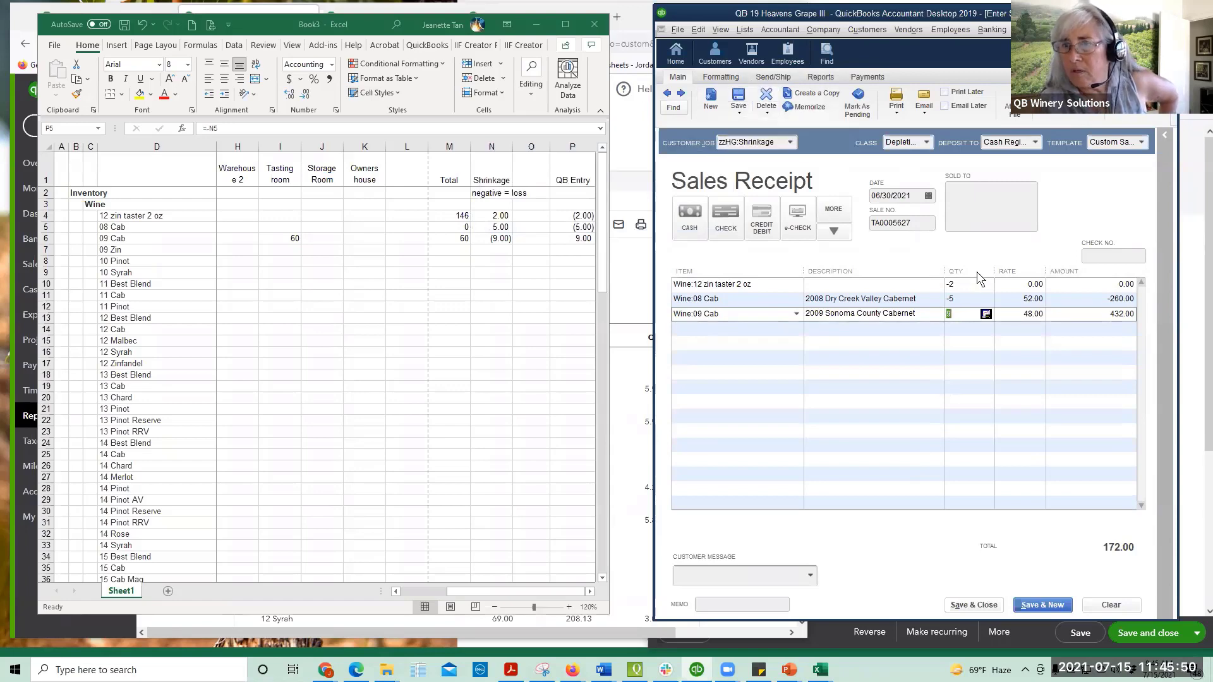
{"action": "left_click", "coordinate": [1063, 30]}
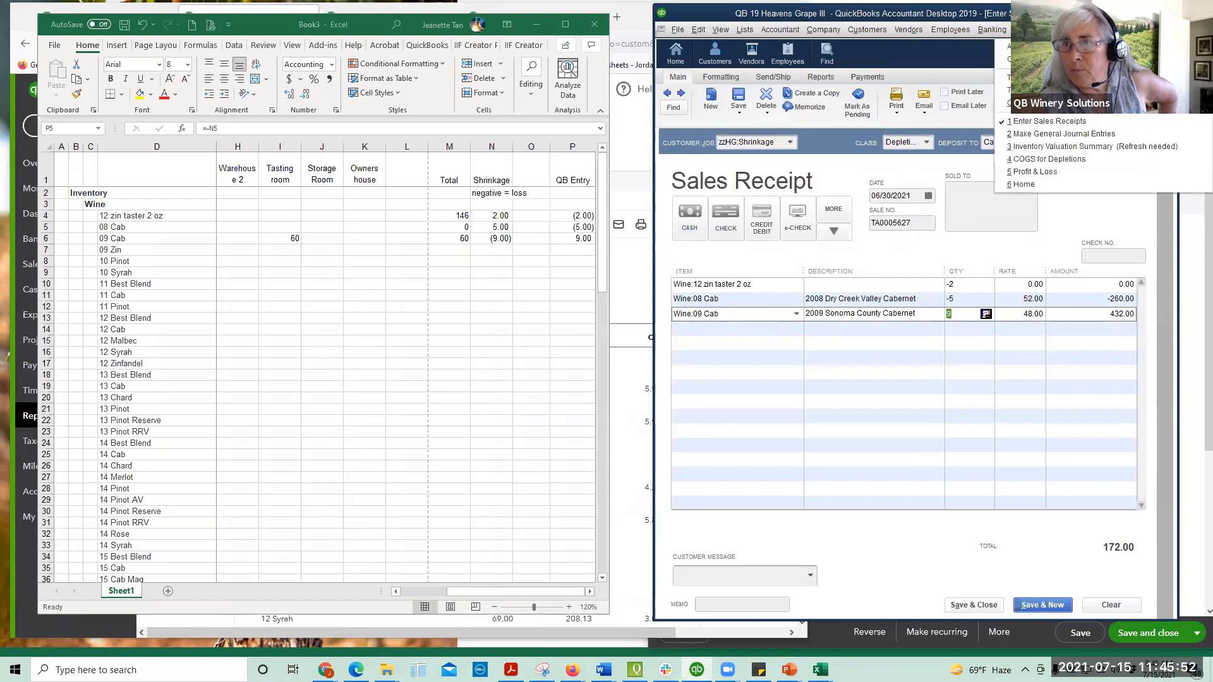
{"action": "left_click", "coordinate": [1061, 146]}
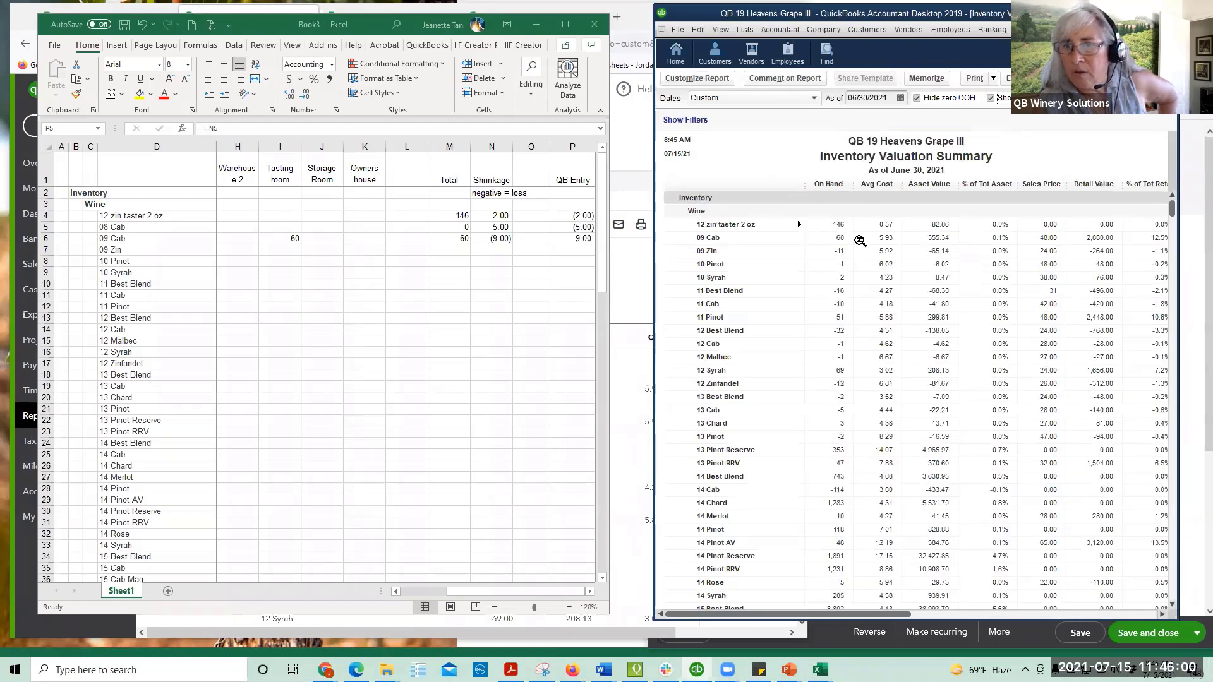
Step: Include zero-quantity items in the report and compare on-hand quantities with the worksheet totals for 12 zin taster, 08 Cab and 09 Cab
{"action": "left_click", "coordinate": [445, 213]}
{"action": "left_click", "coordinate": [445, 215]}
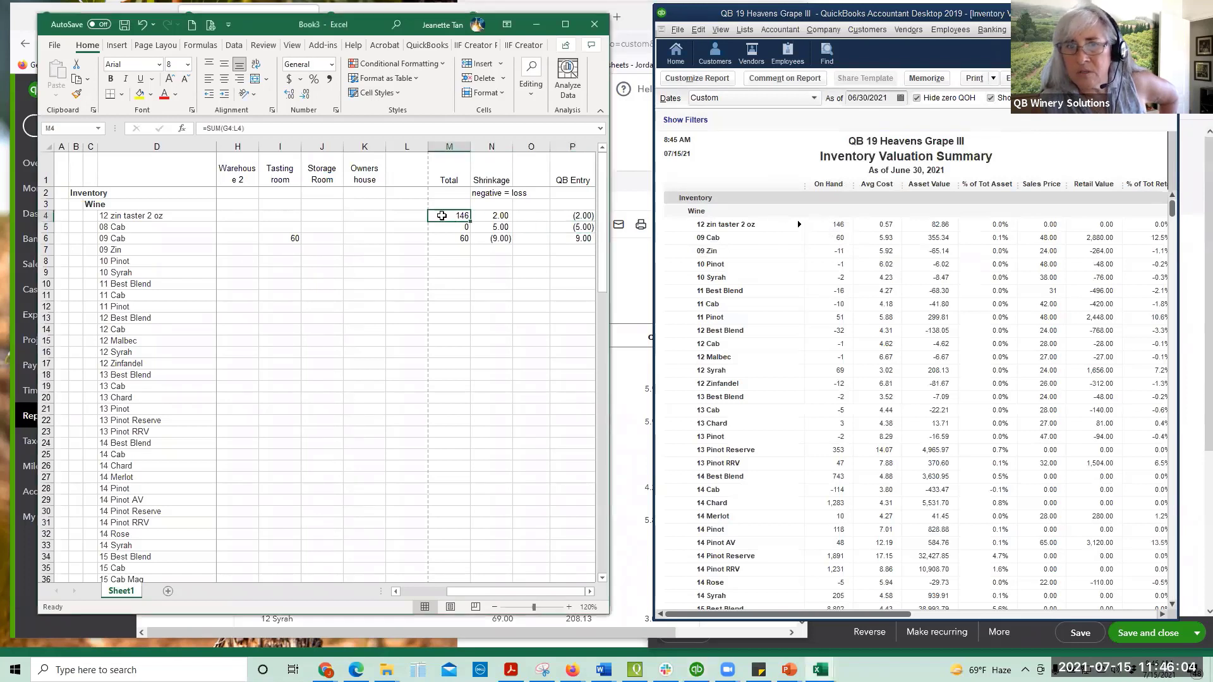
{"action": "left_click", "coordinate": [446, 227]}
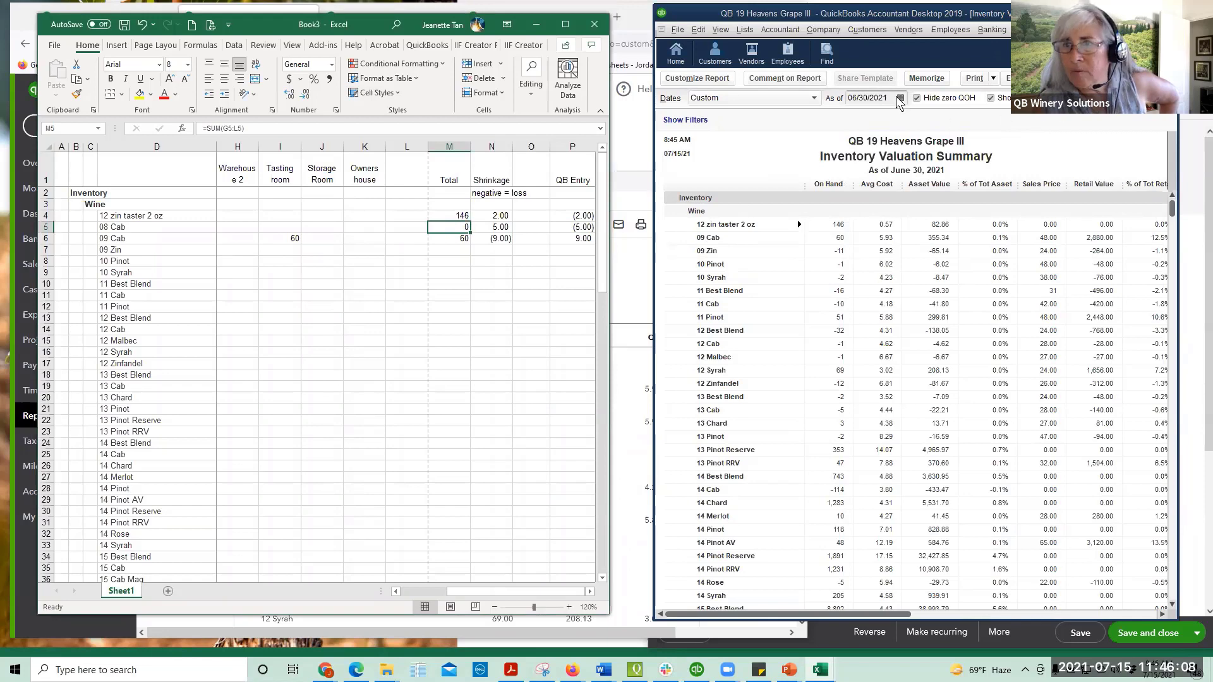
{"action": "left_click", "coordinate": [916, 98]}
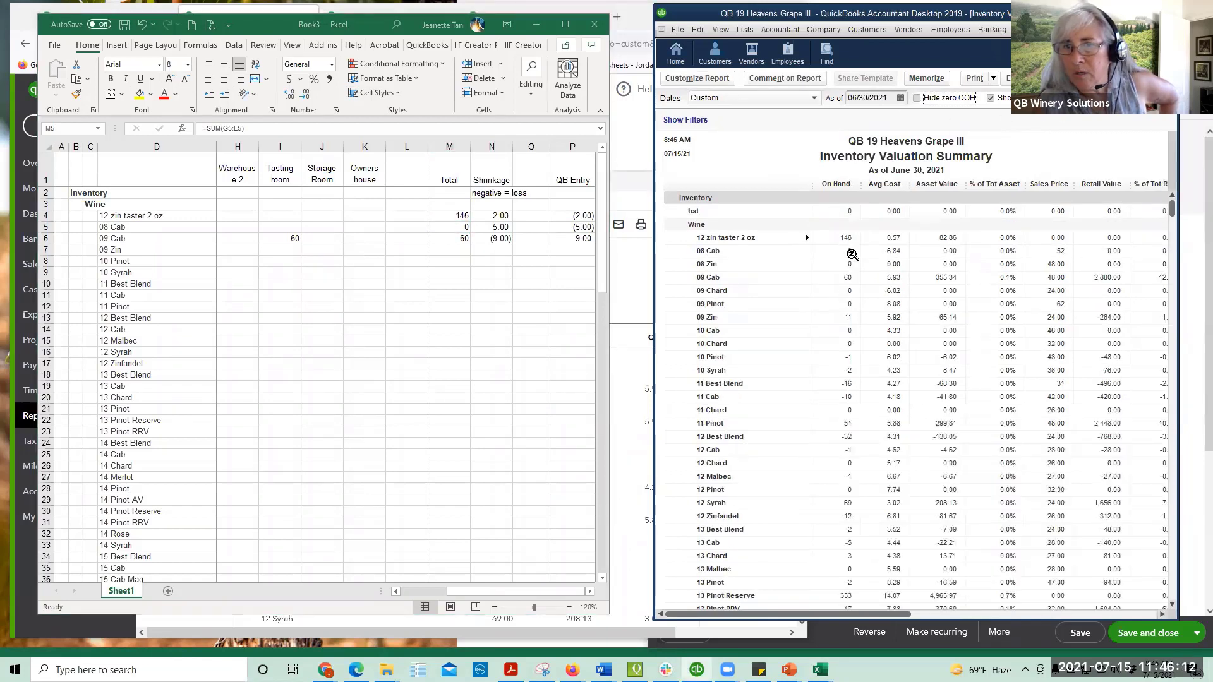
{"action": "left_click", "coordinate": [457, 239]}
{"action": "left_click", "coordinate": [456, 239]}
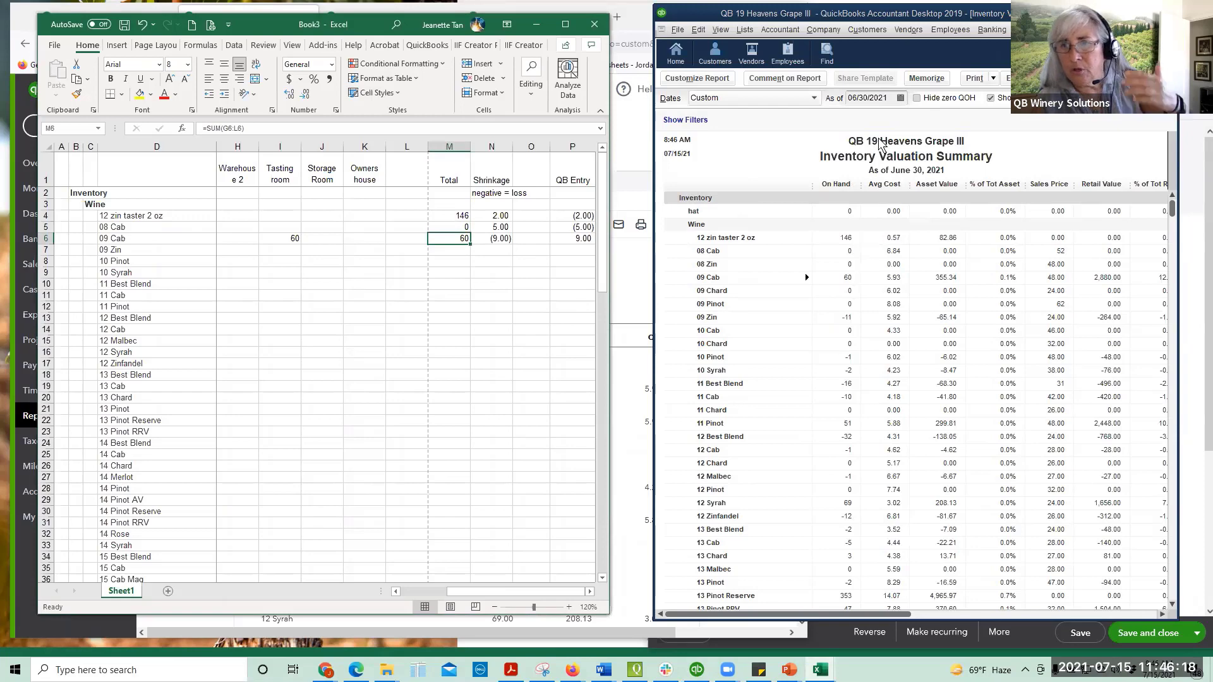
{"action": "scroll", "coordinate": [836, 246], "scroll_direction": "down", "scroll_amount": 1}
{"action": "scroll", "coordinate": [834, 232], "scroll_direction": "up", "scroll_amount": 1}
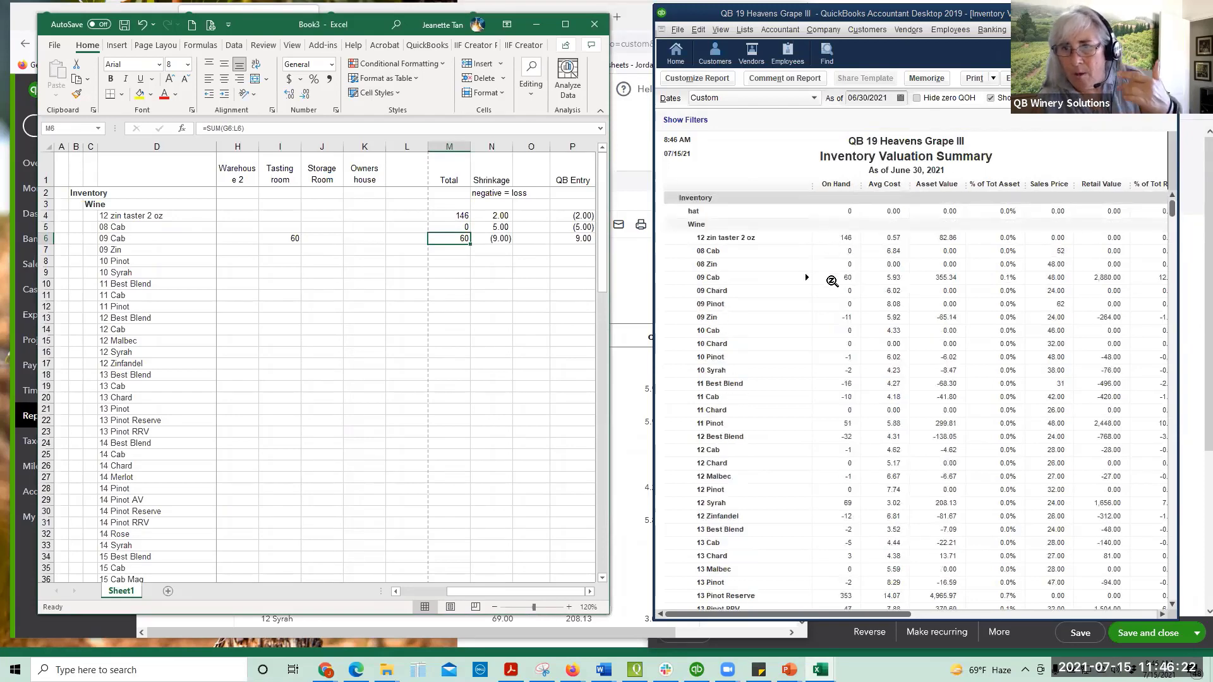
Step: Highlight the worksheet's Total column, slightly widen the Excel window, and select cell P11
{"action": "left_click", "coordinate": [449, 147]}
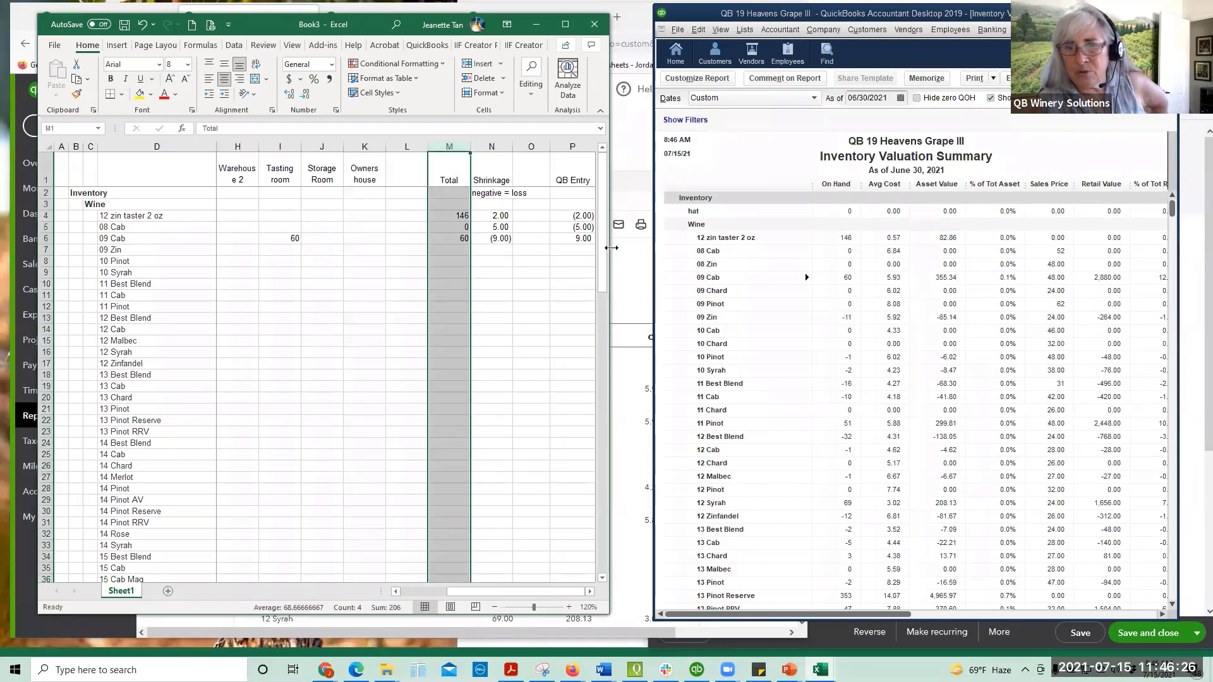
{"action": "left_click_drag", "start_coordinate": [611, 247], "coordinate": [636, 249]}
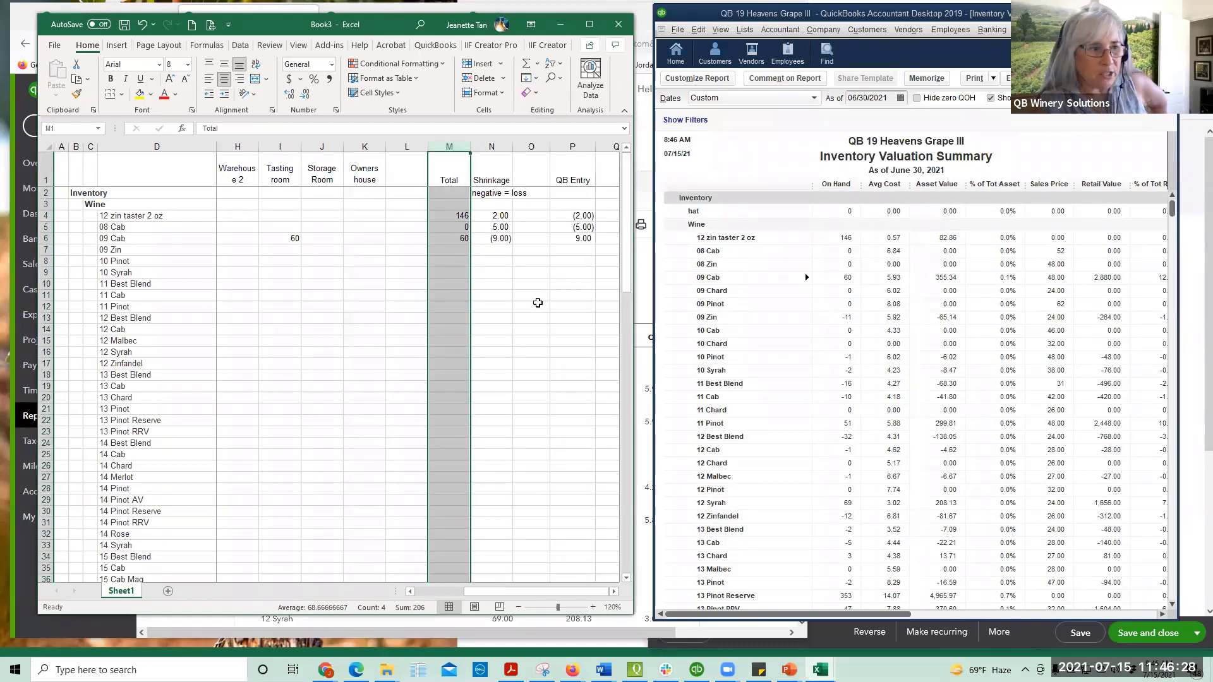
{"action": "left_click", "coordinate": [559, 295]}
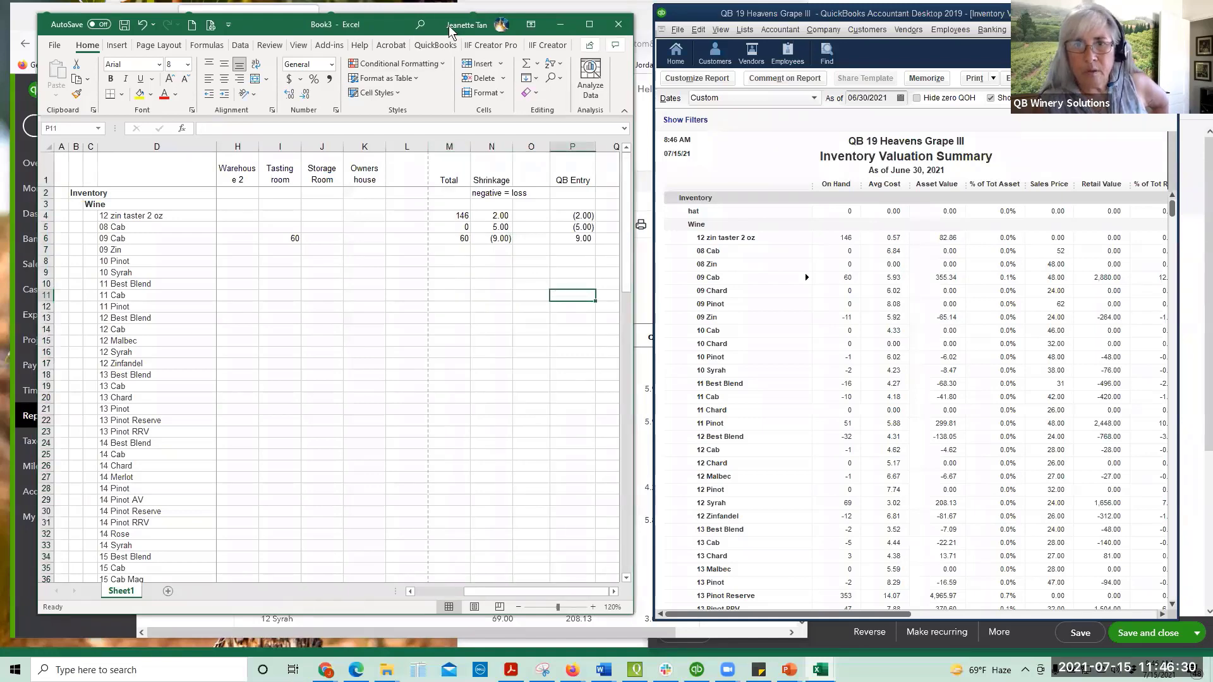
Step: Reposition and widen the Excel window, and point out the Shrinkage, location and QB Entry columns on row 11
{"action": "left_click_drag", "start_coordinate": [457, 25], "coordinate": [450, 20]}
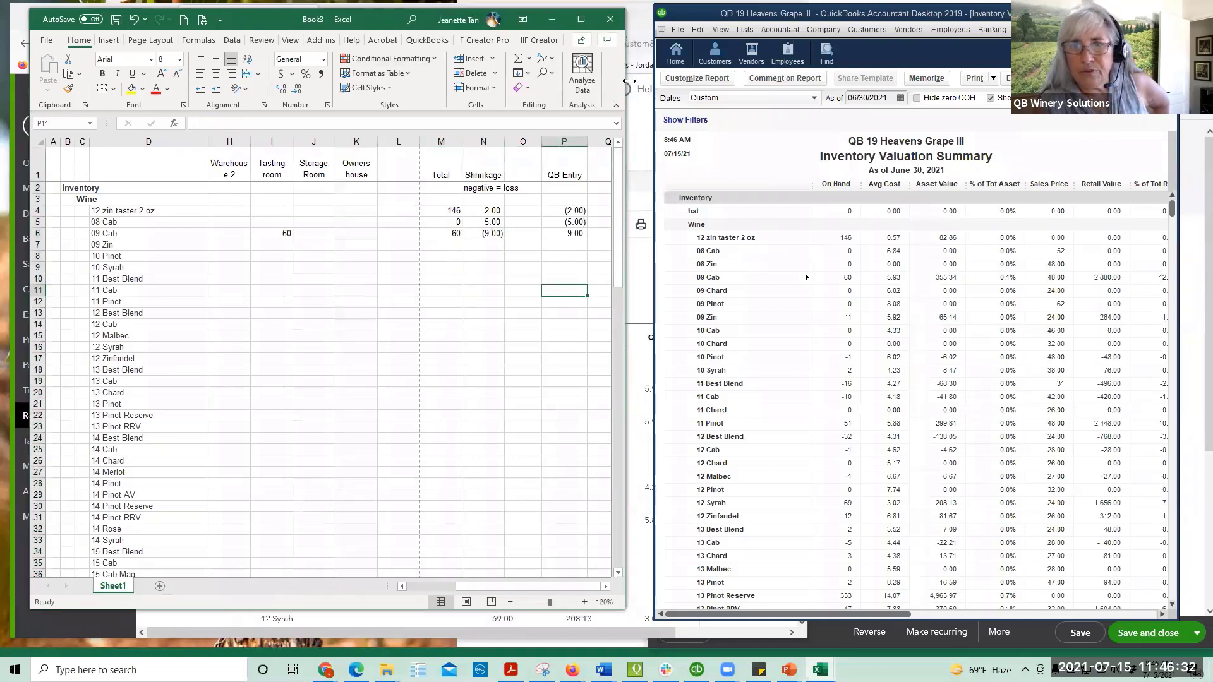
{"action": "left_click_drag", "start_coordinate": [626, 81], "coordinate": [681, 82]}
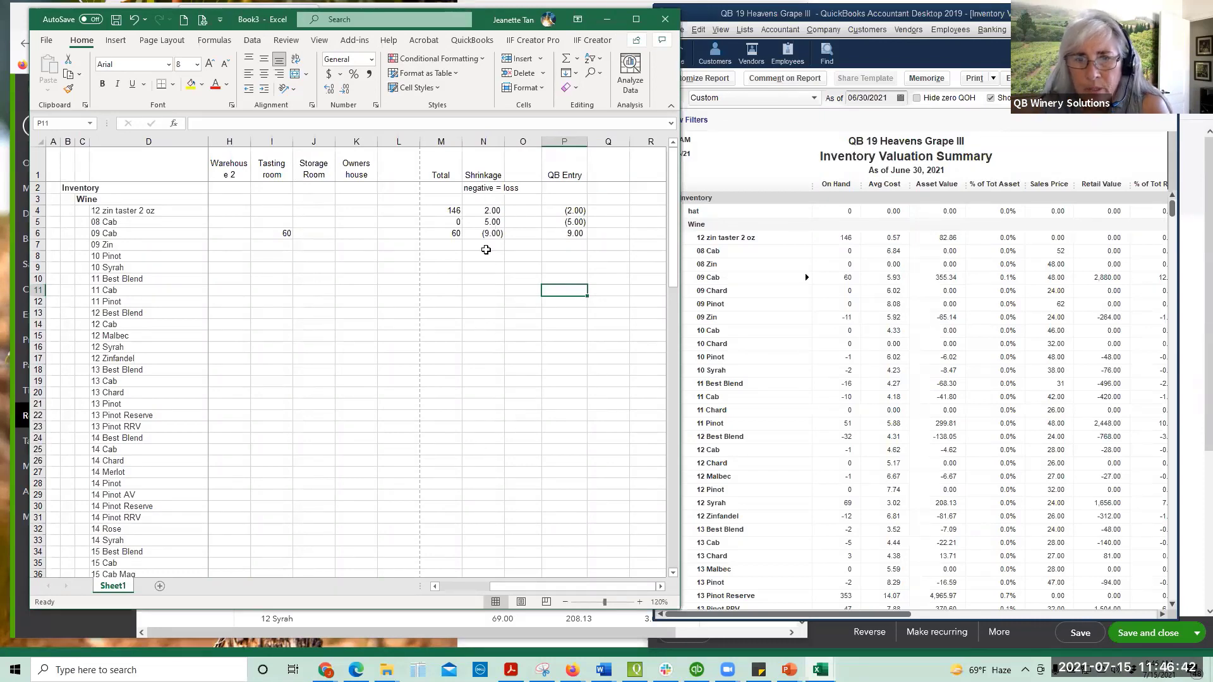
{"action": "left_click", "coordinate": [487, 291]}
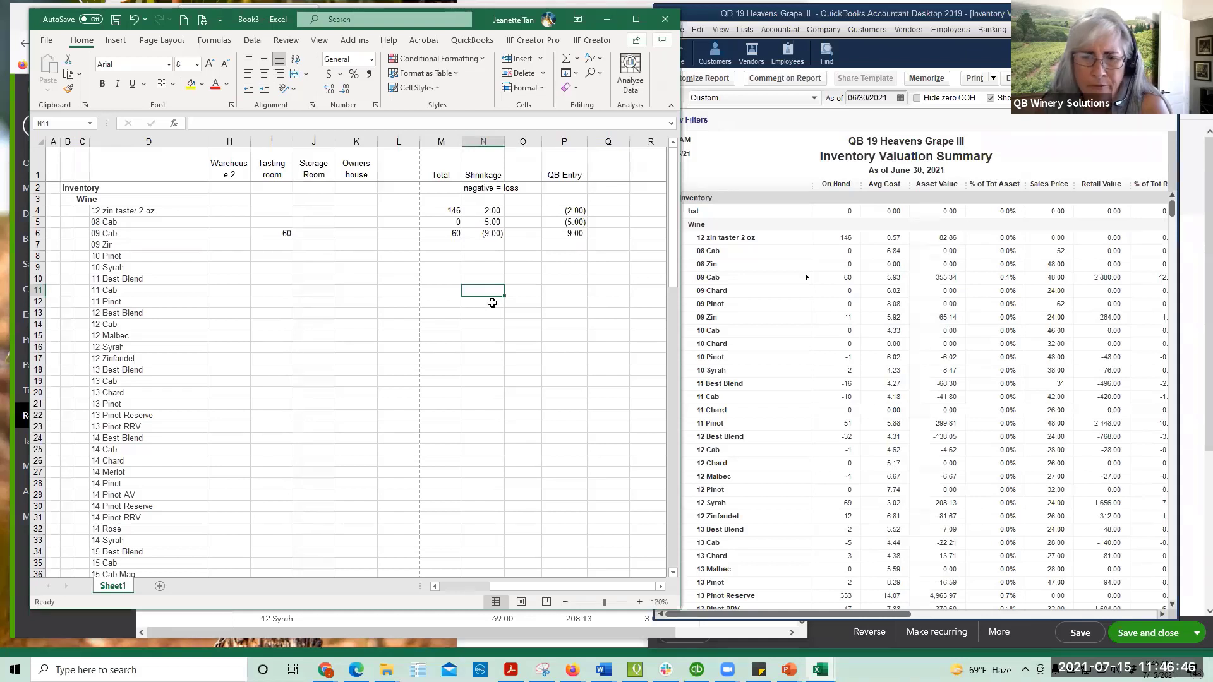
{"action": "left_click", "coordinate": [274, 292]}
{"action": "left_click_drag", "start_coordinate": [234, 289], "coordinate": [357, 290]}
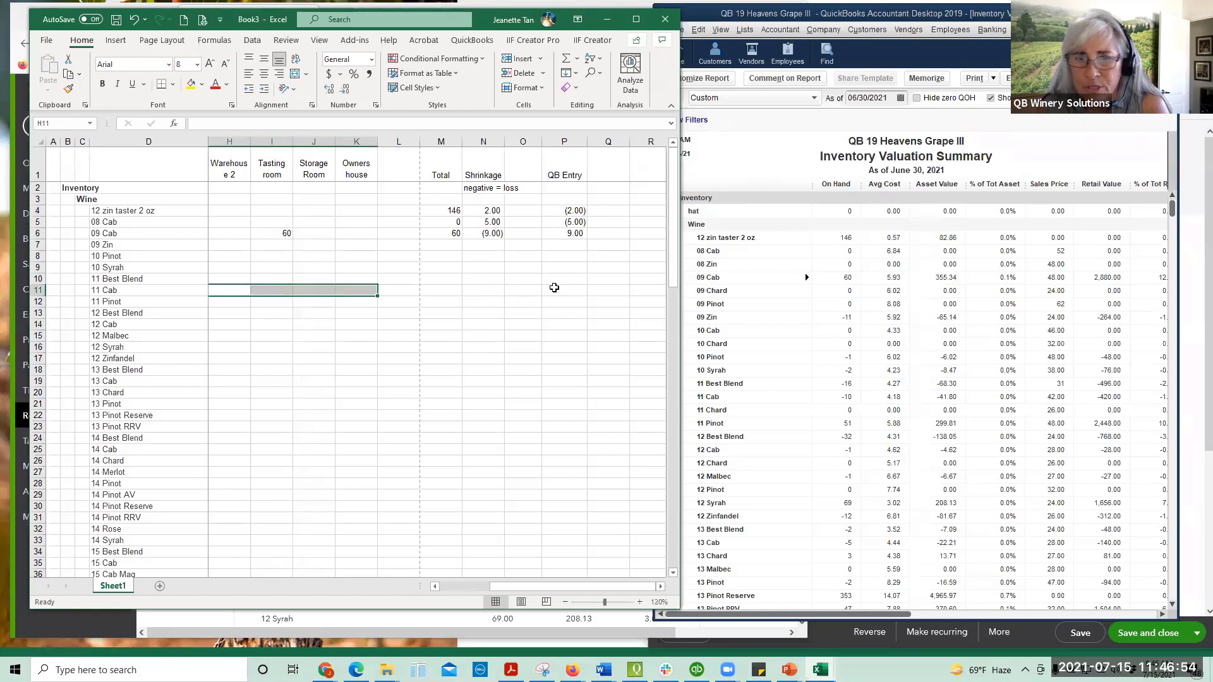
{"action": "left_click_drag", "start_coordinate": [546, 291], "coordinate": [559, 284]}
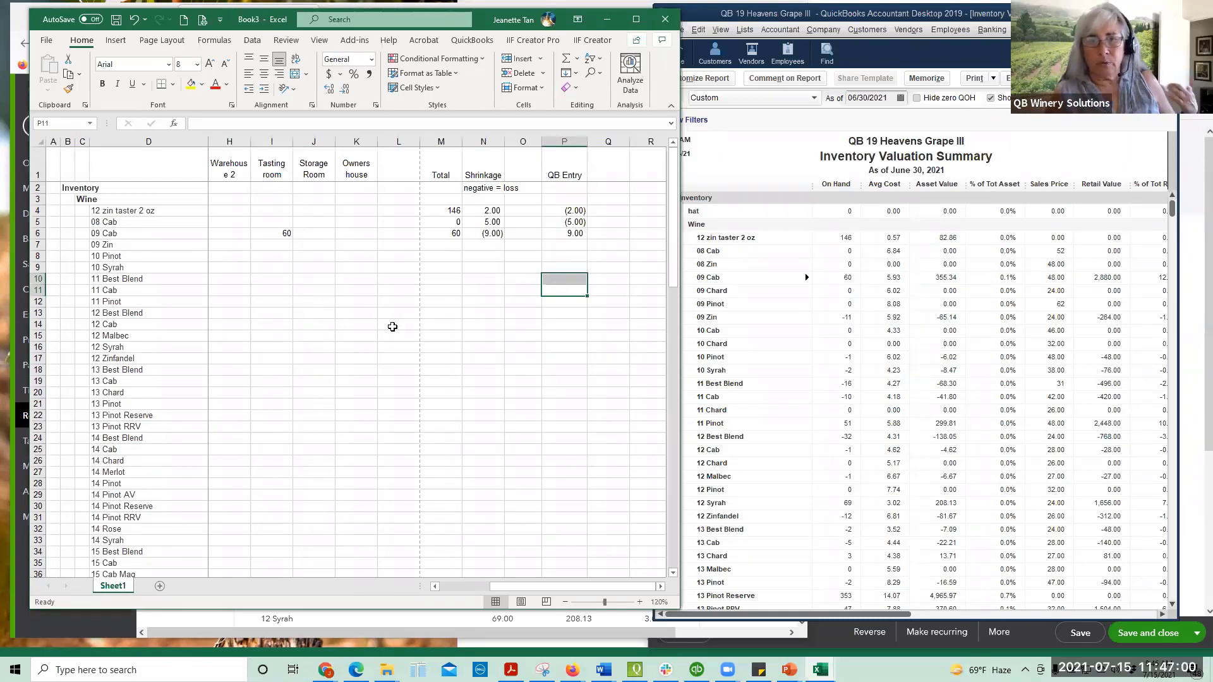
Step: Highlight the Tasting room, Storage Room and Owners house columns, select the 09 Cab tasting room count, and widen the Excel window
{"action": "left_click_drag", "start_coordinate": [493, 586], "coordinate": [456, 590]}
{"action": "left_click_drag", "start_coordinate": [319, 143], "coordinate": [486, 138]}
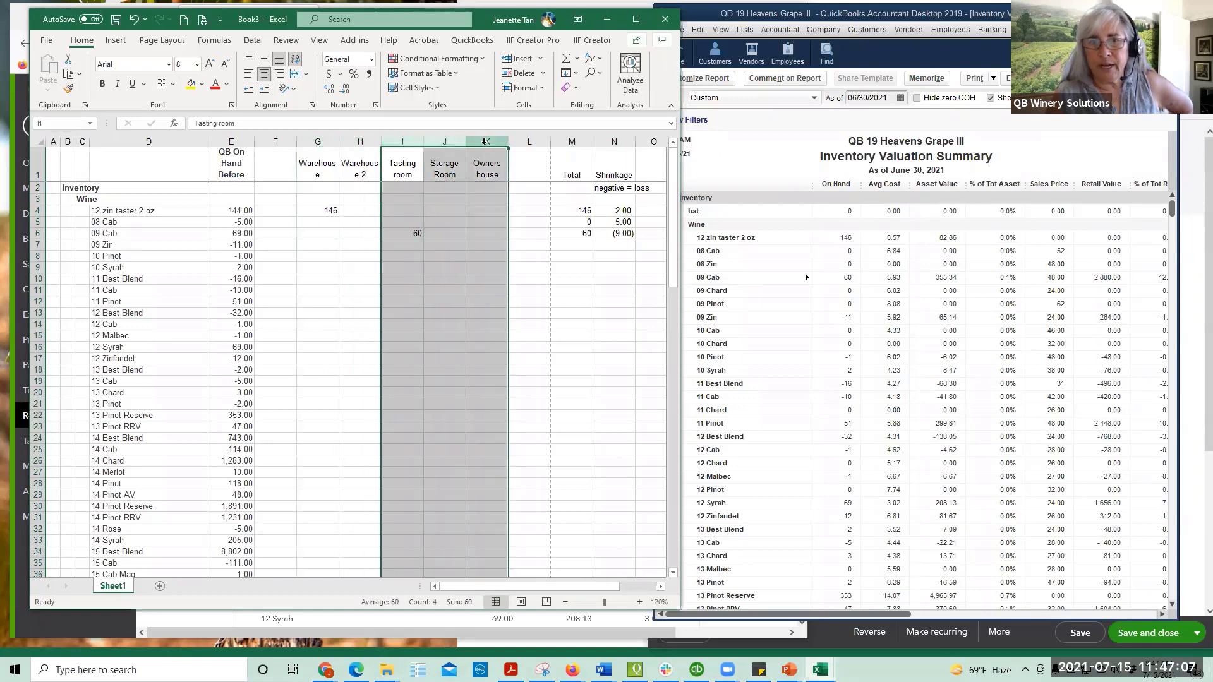
{"action": "left_click", "coordinate": [408, 233]}
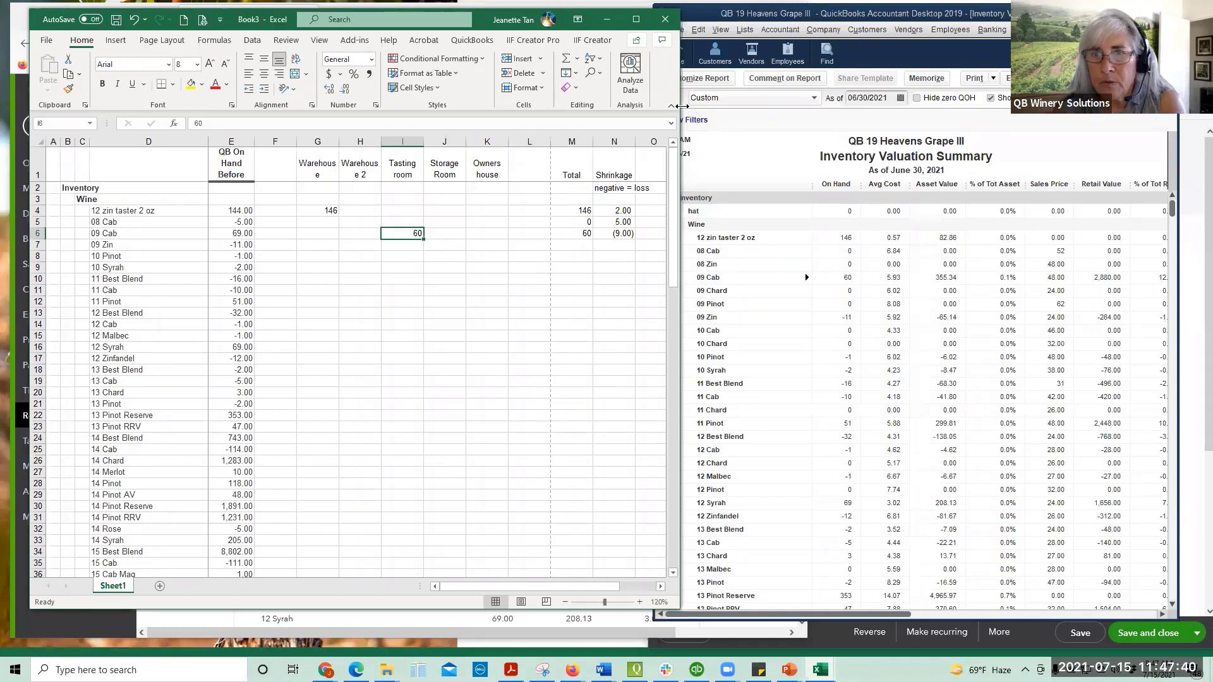
{"action": "left_click_drag", "start_coordinate": [676, 90], "coordinate": [712, 90]}
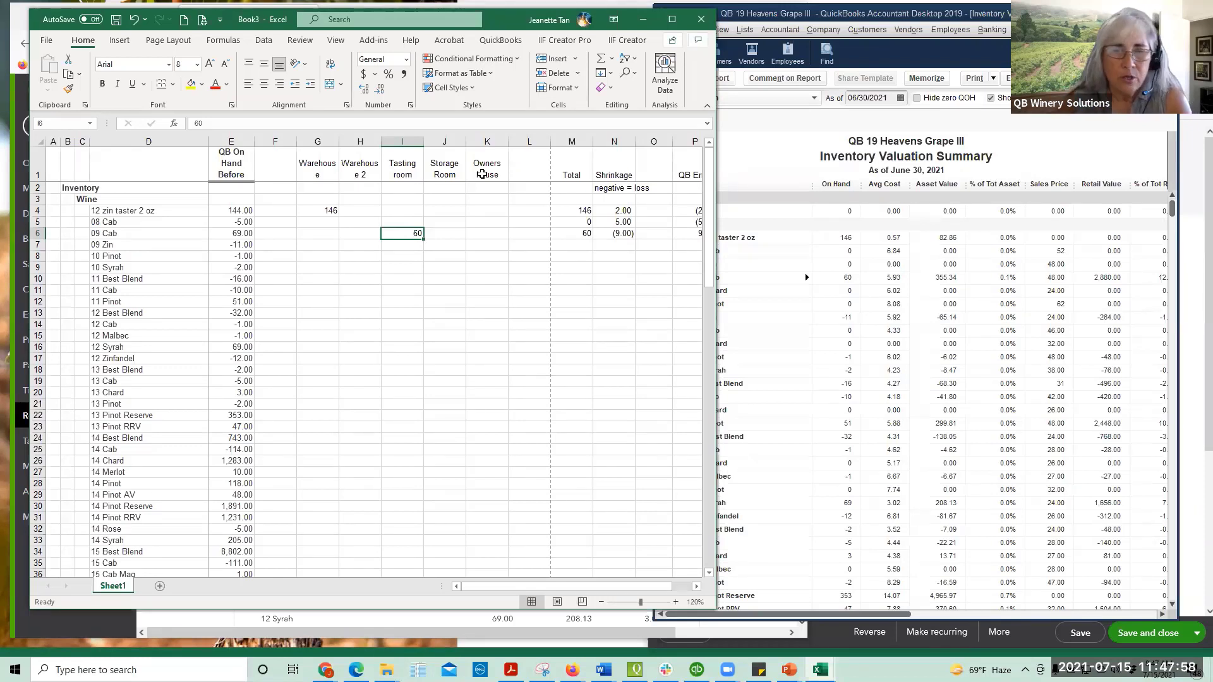
Step: Add the header "Hold for Pickup" in cell L1 and wrap its text
{"action": "left_click", "coordinate": [530, 170]}
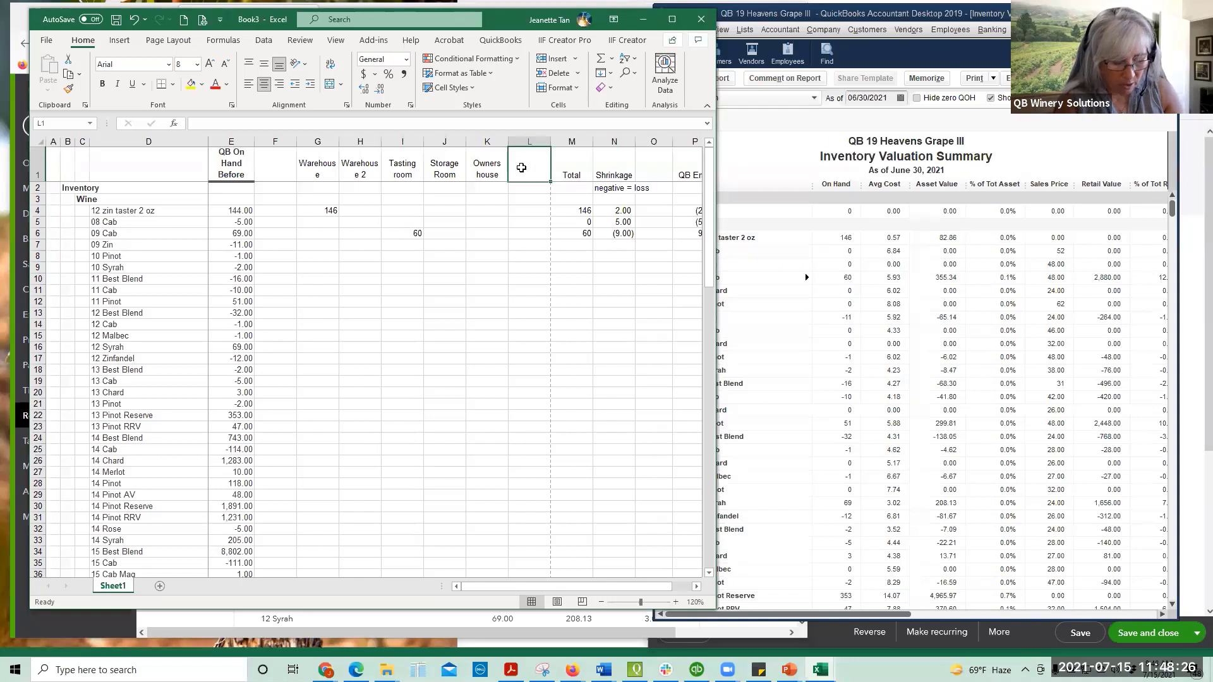
{"action": "type", "text": "Hol"}
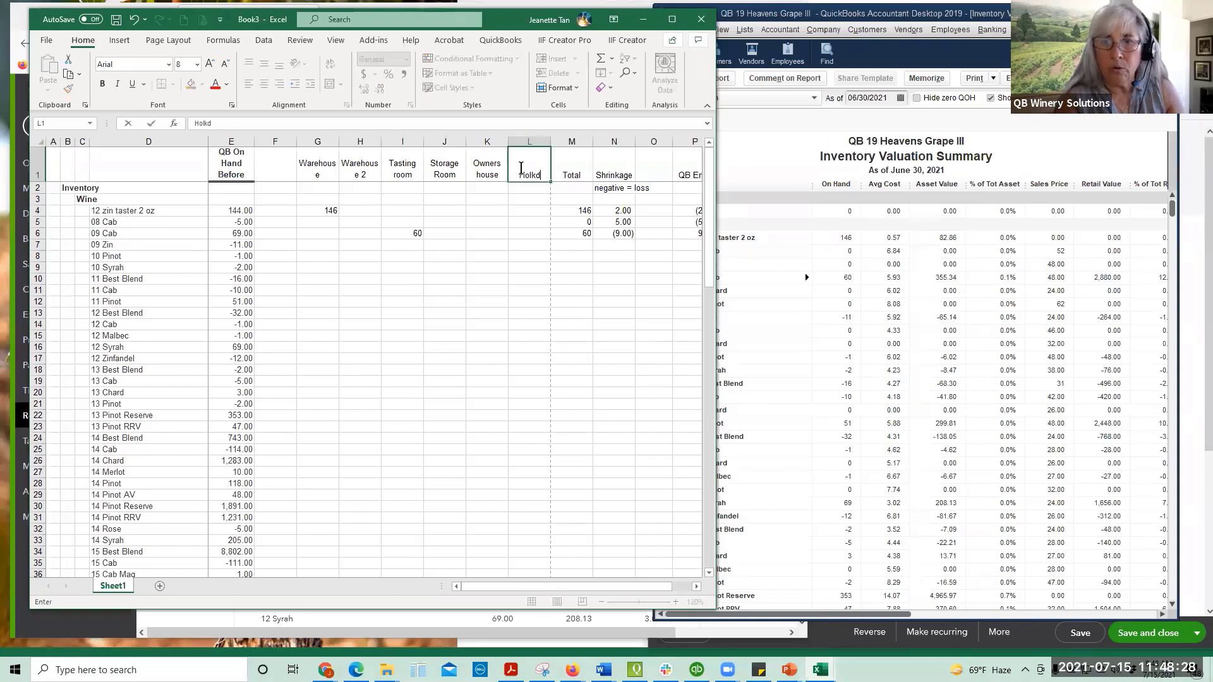
{"action": "type", "text": "d for "}
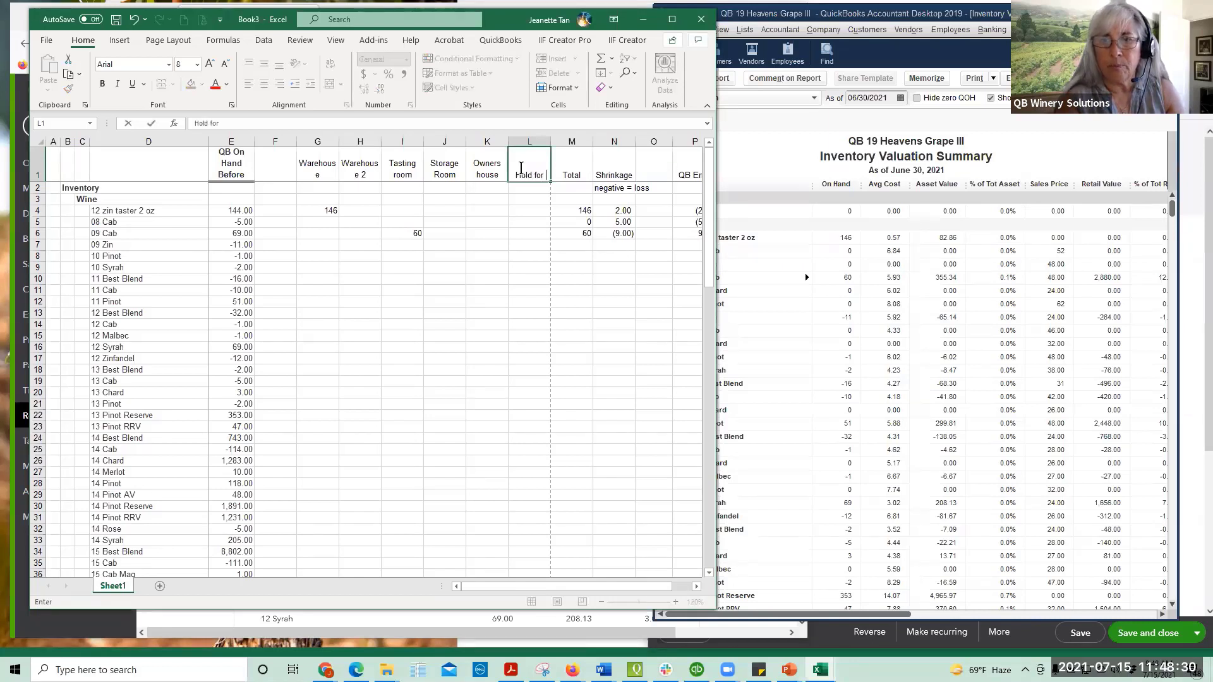
{"action": "type", "text": "Pickup"}
{"action": "left_click", "coordinate": [528, 230]}
{"action": "left_click", "coordinate": [534, 172]}
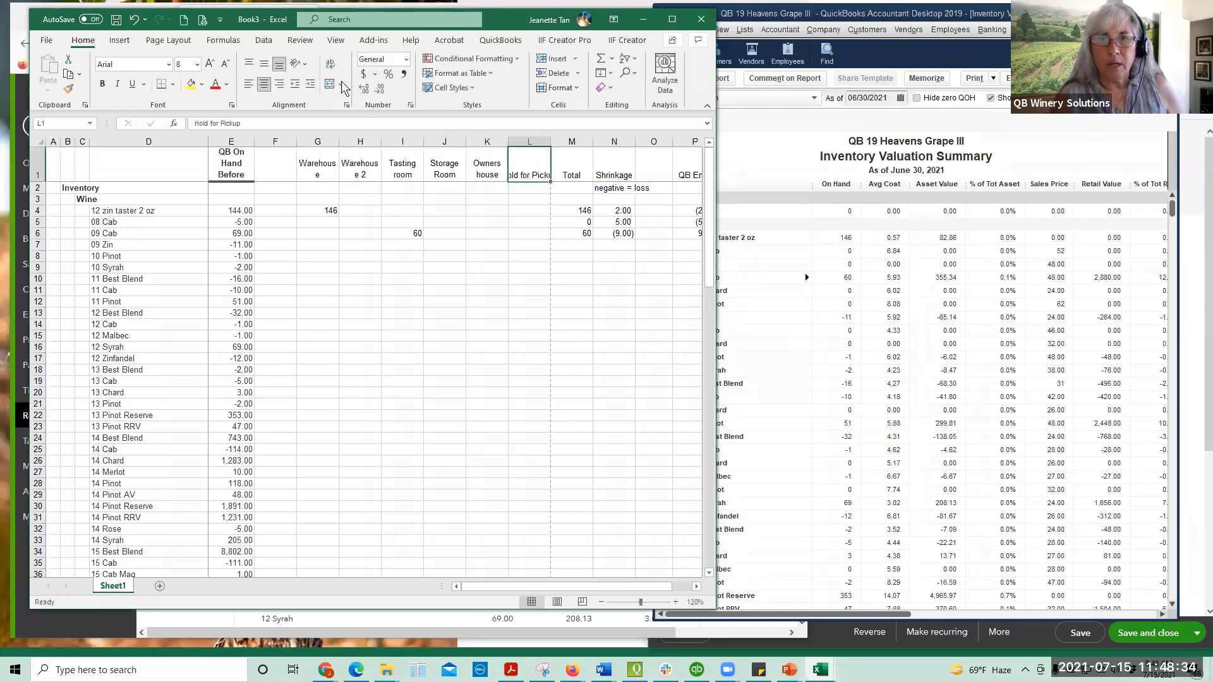
{"action": "left_click", "coordinate": [330, 64]}
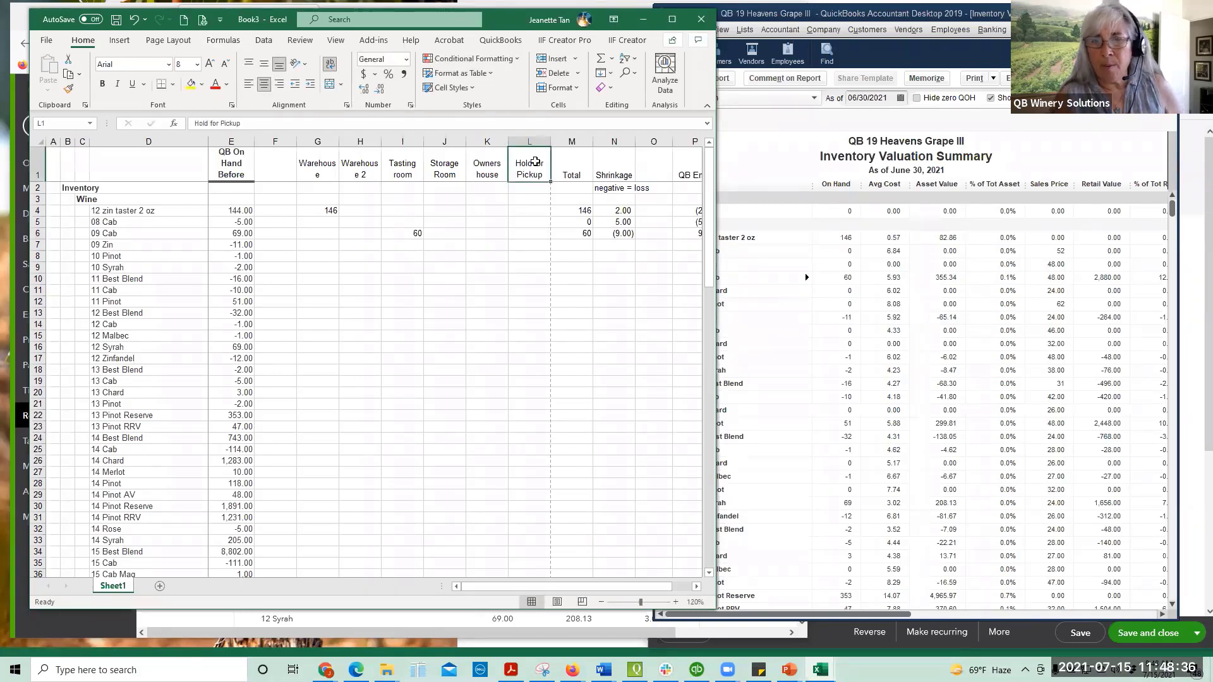
Step: Enter -2 for 09 Cab in the Hold for Pickup column
{"action": "left_click", "coordinate": [525, 234]}
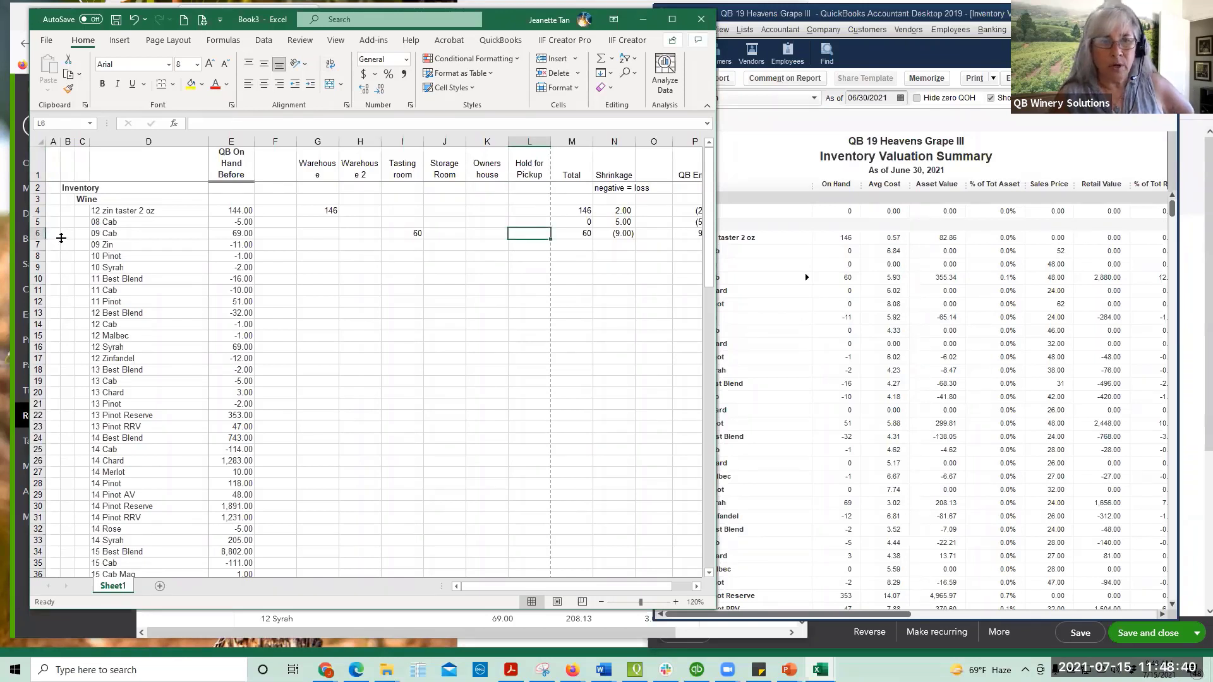
{"action": "left_click", "coordinate": [40, 233]}
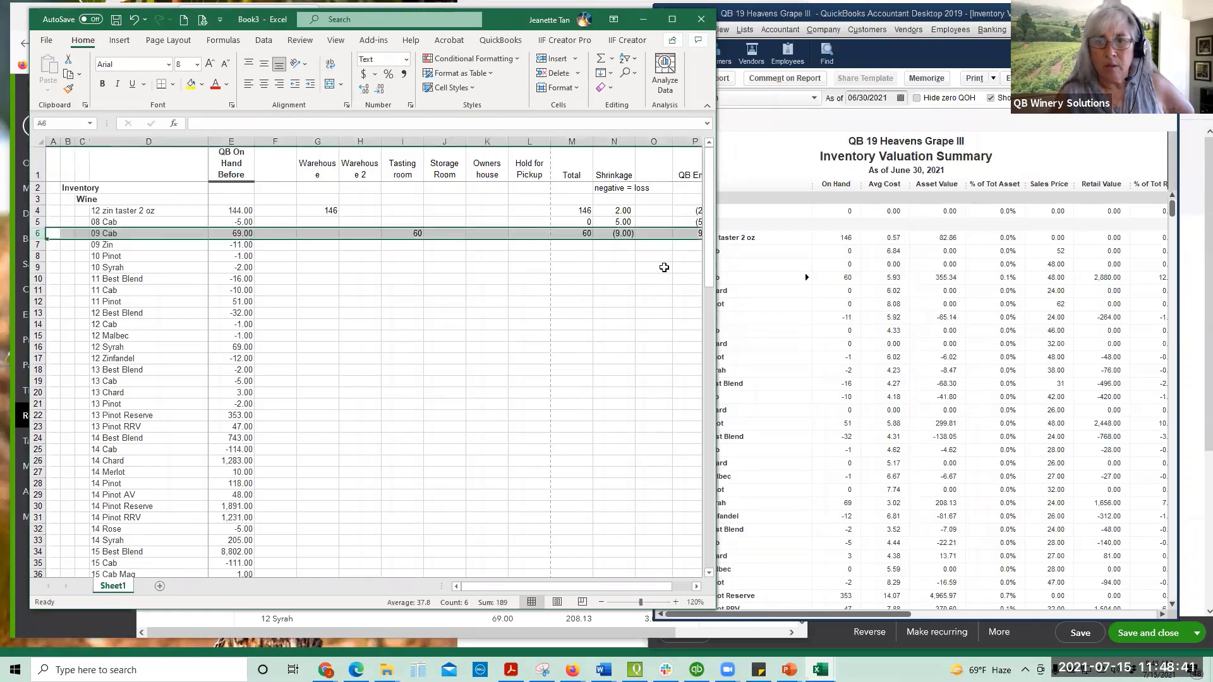
{"action": "left_click", "coordinate": [529, 234]}
{"action": "type", "text": "-"}
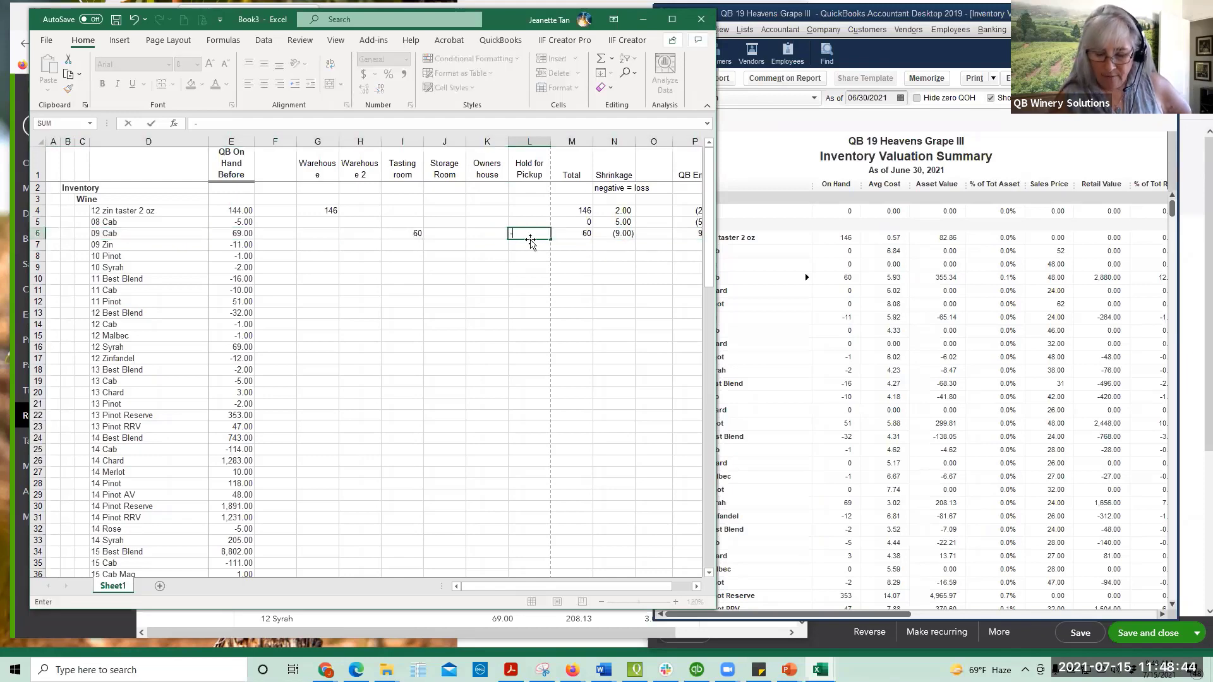
{"action": "type", "text": "2"}
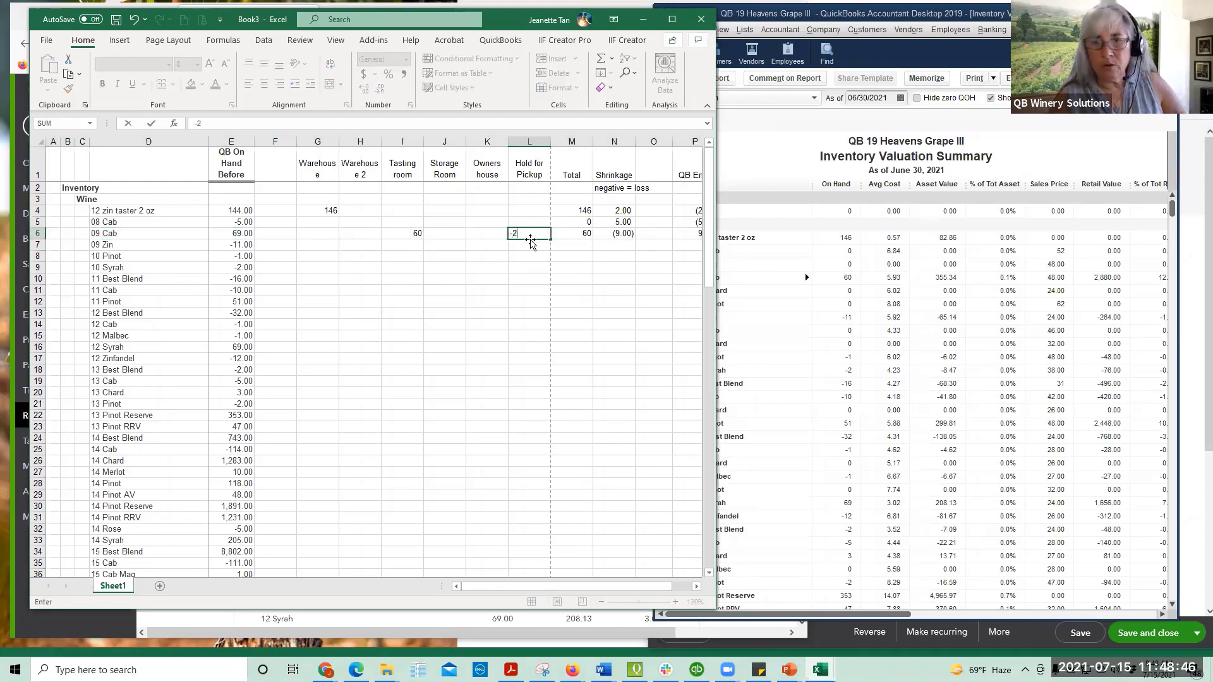
{"action": "key", "text": "Return"}
{"action": "left_click", "coordinate": [536, 234]}
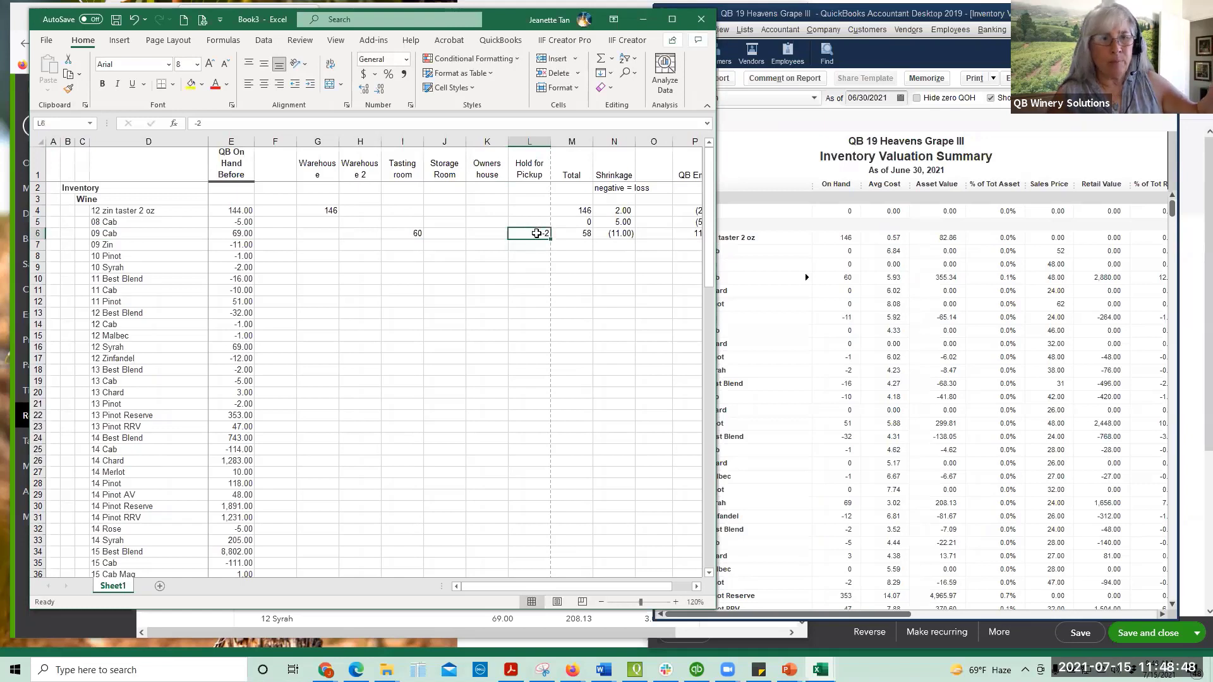
Step: Review the 09 Cab row's tasting room count, pickup hold, total and shrinkage, widening the Excel window to show the QB Entry column
{"action": "left_click", "coordinate": [394, 232]}
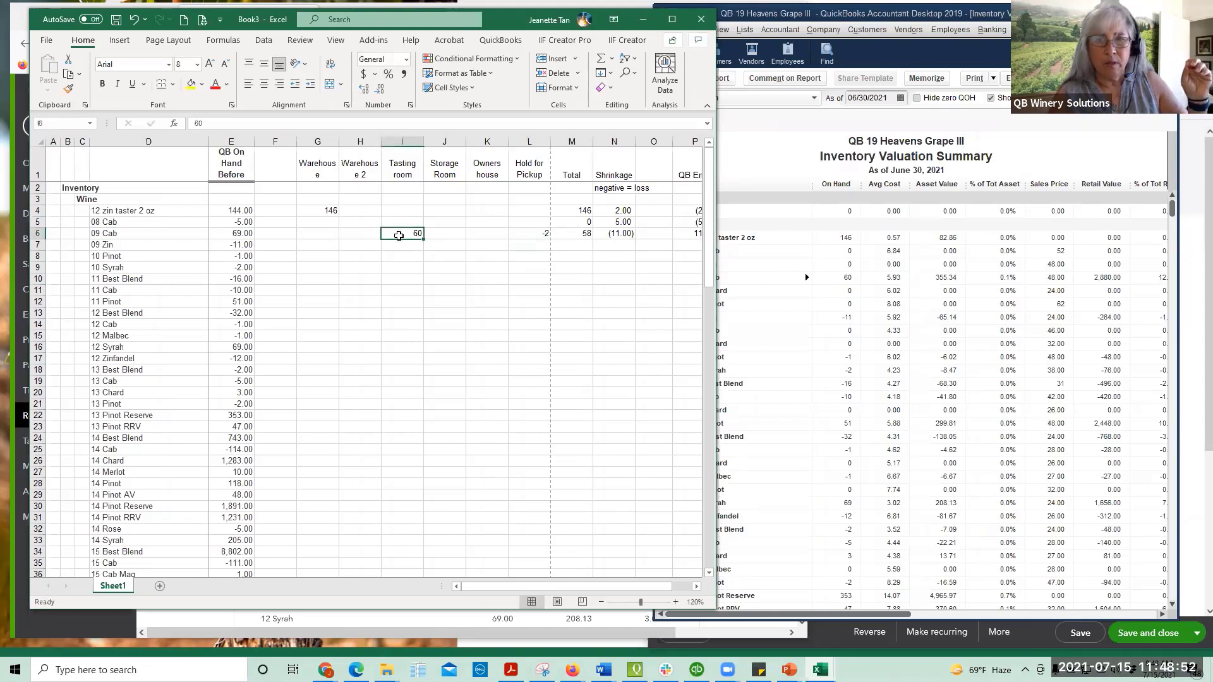
{"action": "left_click", "coordinate": [524, 232]}
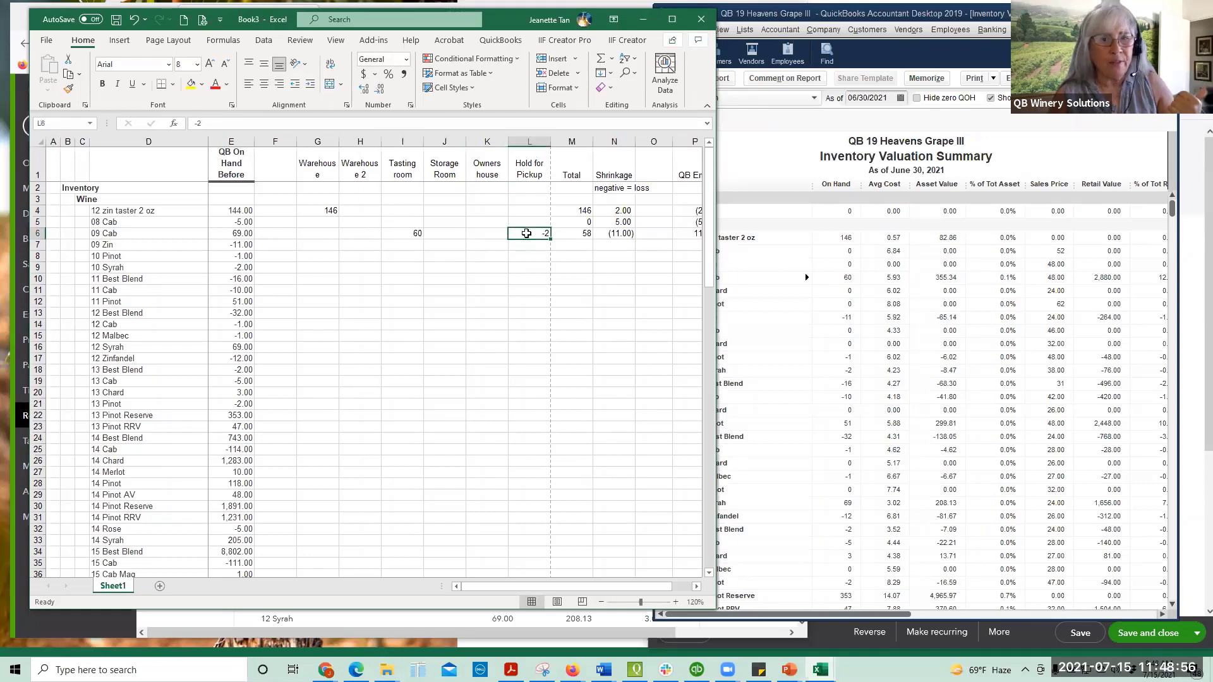
{"action": "left_click", "coordinate": [571, 233]}
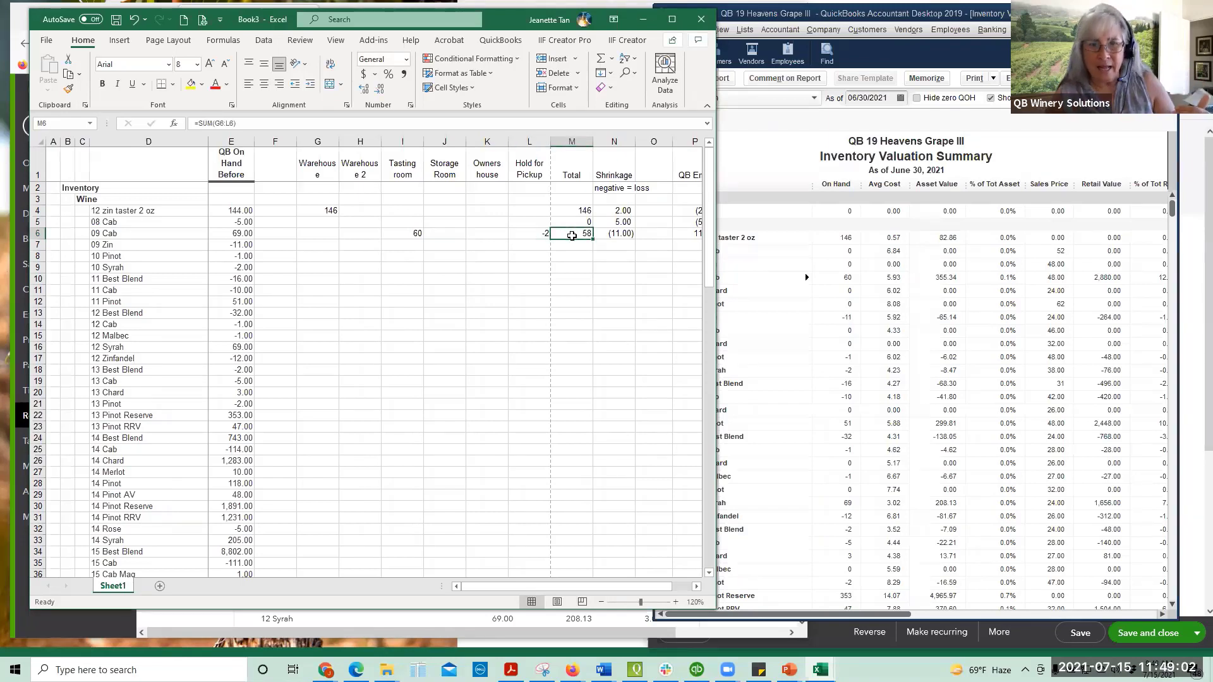
{"action": "left_click", "coordinate": [237, 235]}
{"action": "left_click", "coordinate": [626, 235]}
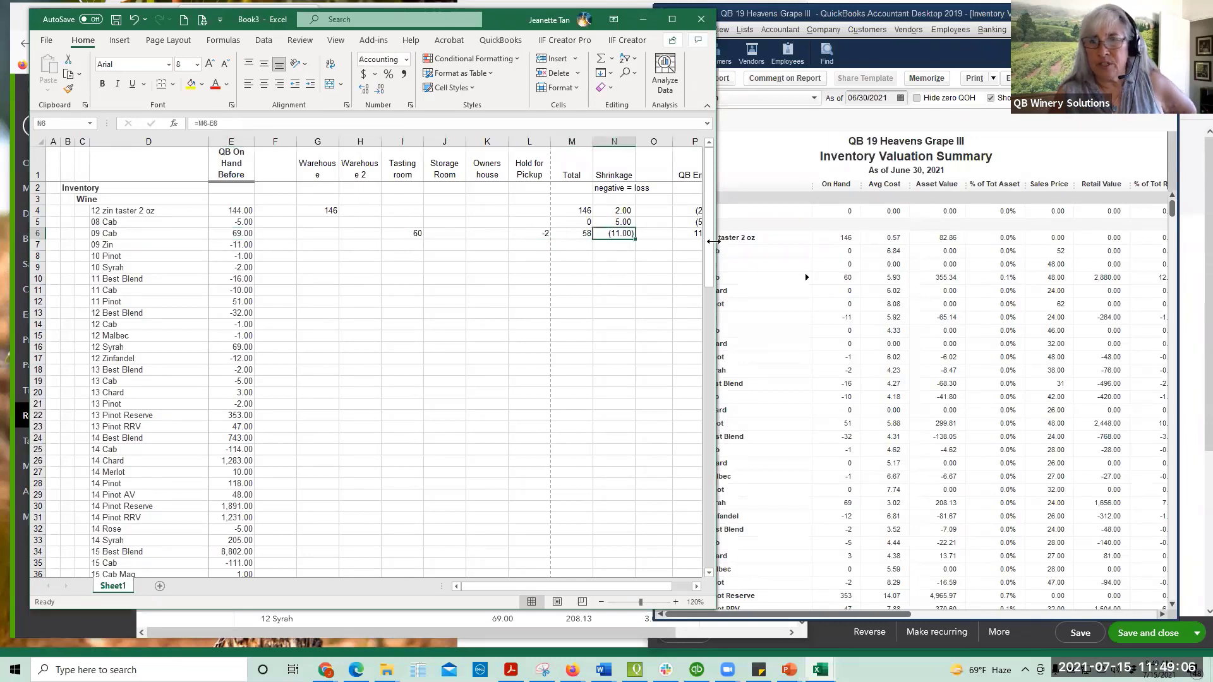
{"action": "left_click_drag", "start_coordinate": [712, 241], "coordinate": [731, 241]}
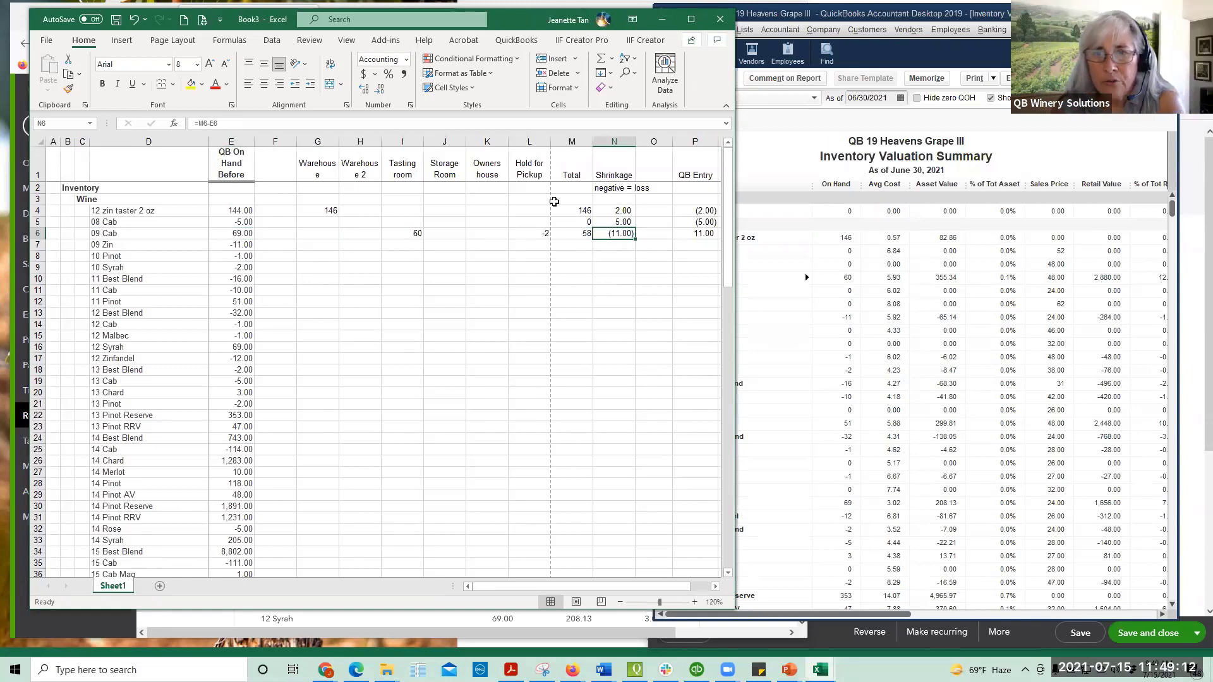
Step: Highlight the Hold for Pickup column and adjust the Excel window width so the worksheet columns through QB Entry fit
{"action": "left_click", "coordinate": [530, 141]}
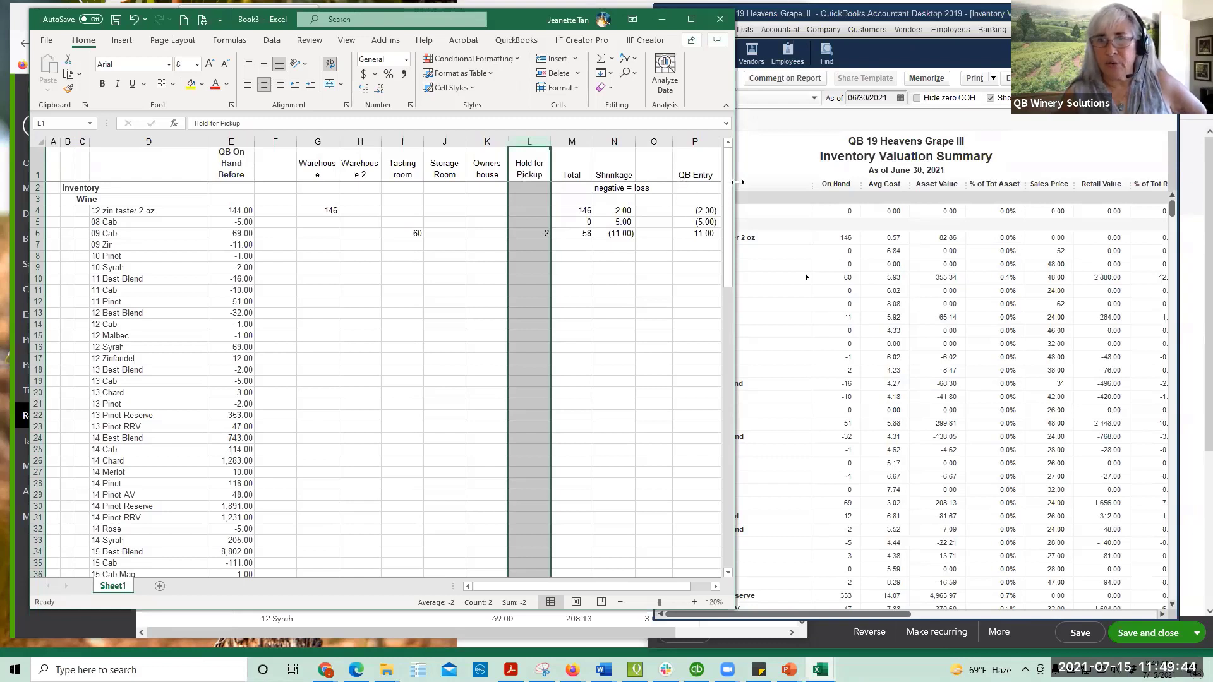
{"action": "left_click_drag", "start_coordinate": [738, 182], "coordinate": [790, 182]}
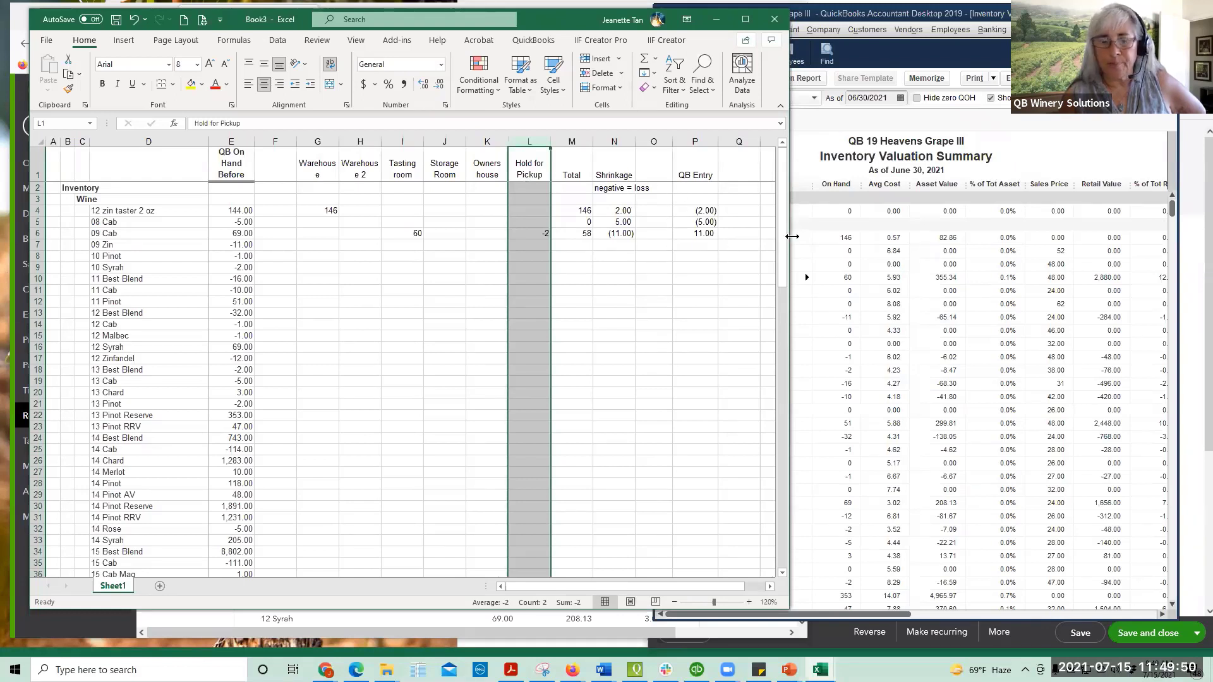
{"action": "left_click_drag", "start_coordinate": [791, 236], "coordinate": [739, 236]}
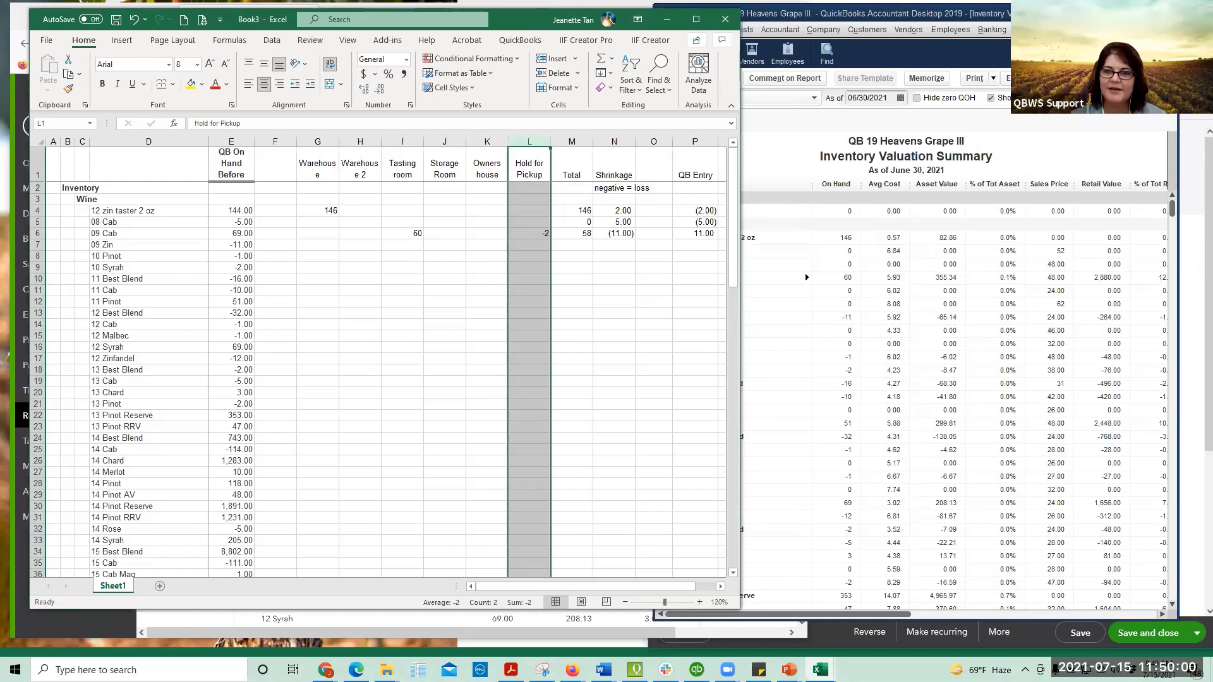
{"action": "key", "text": "ctrl+c"}
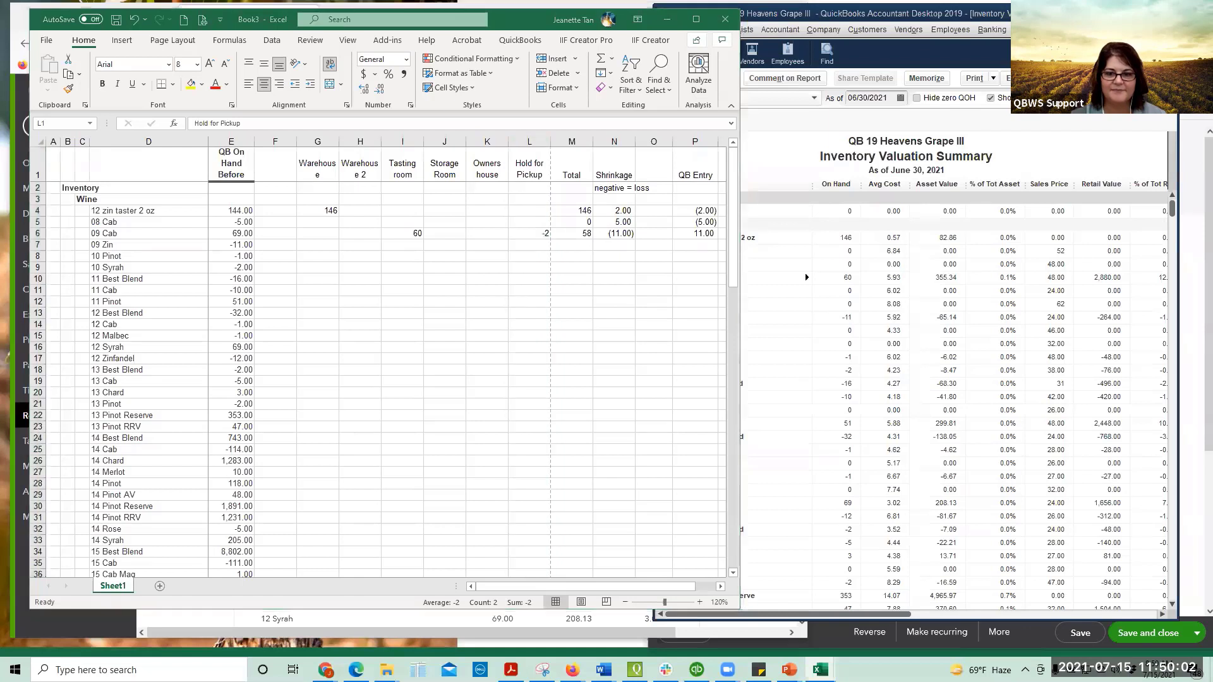
{"action": "left_click", "coordinate": [339, 323]}
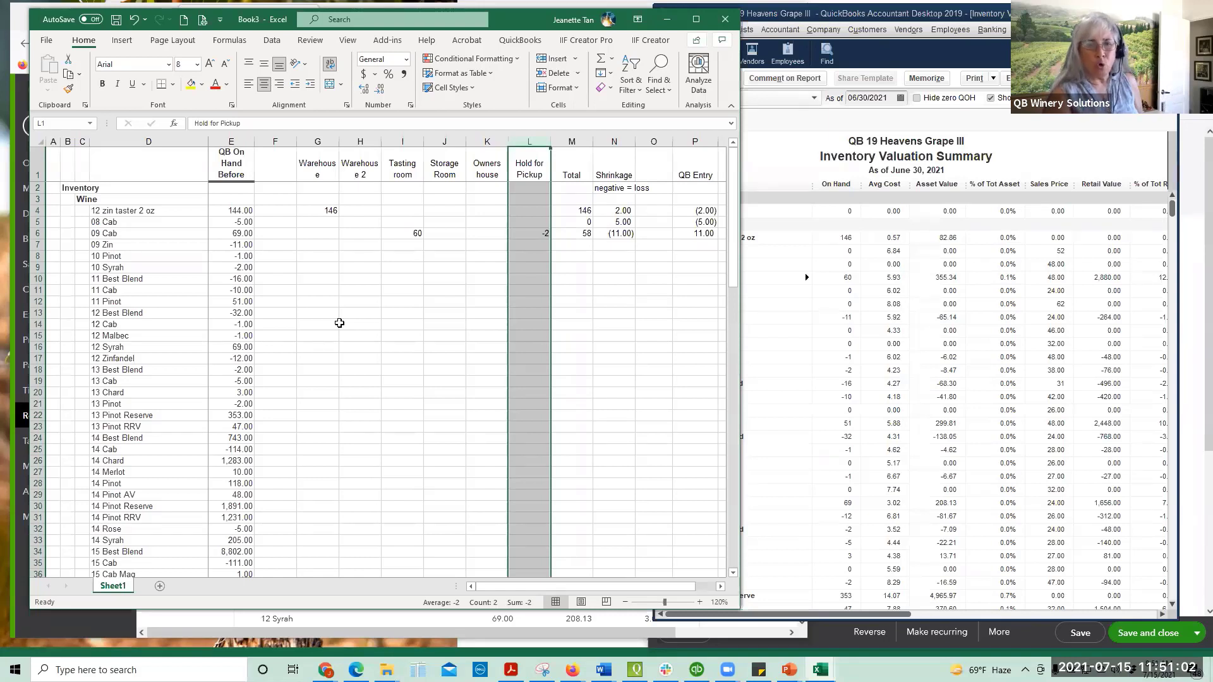
Step: Examine the QB On Hand Before and physical count location columns, and glance at the Inventory Valuation Summary before returning to the worksheet
{"action": "left_click", "coordinate": [231, 141]}
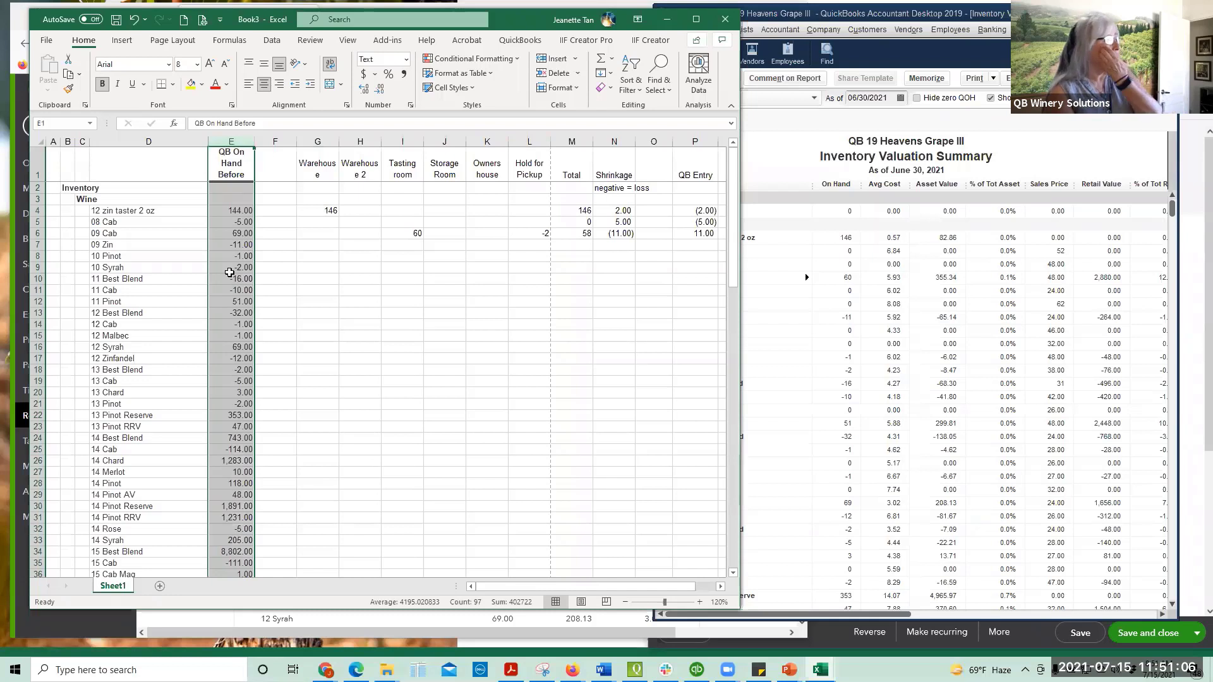
{"action": "left_click", "coordinate": [320, 141]}
{"action": "left_click_drag", "start_coordinate": [319, 142], "coordinate": [530, 141]}
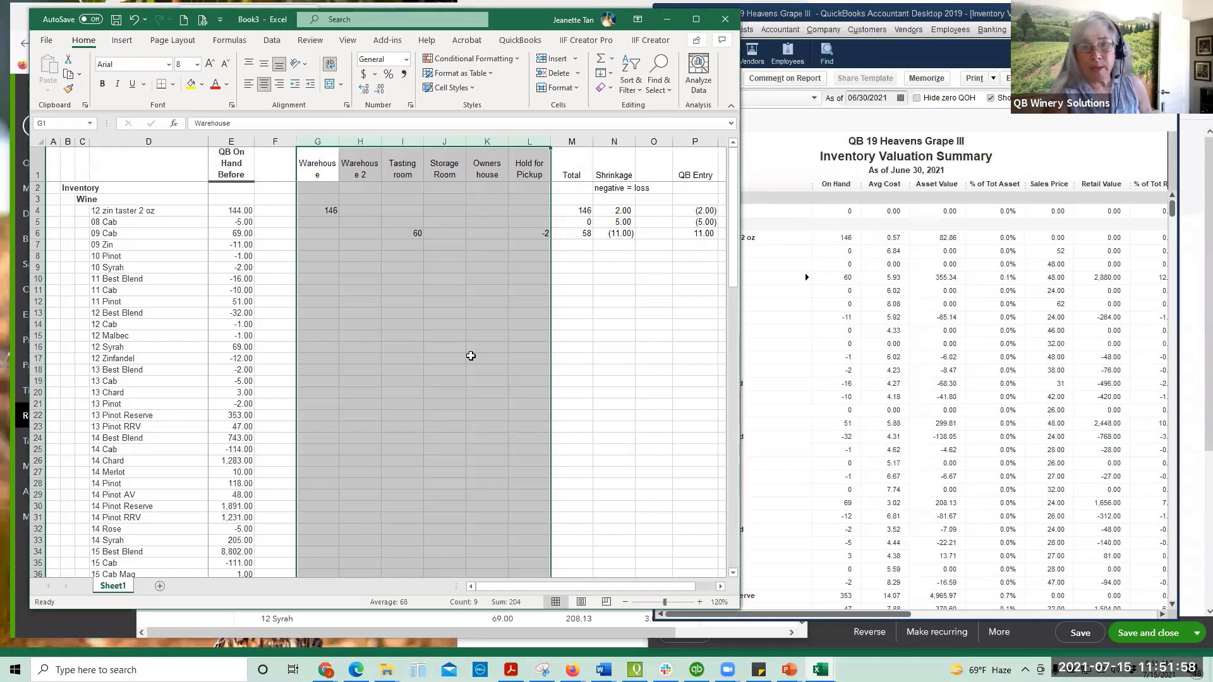
{"action": "left_click", "coordinate": [318, 140]}
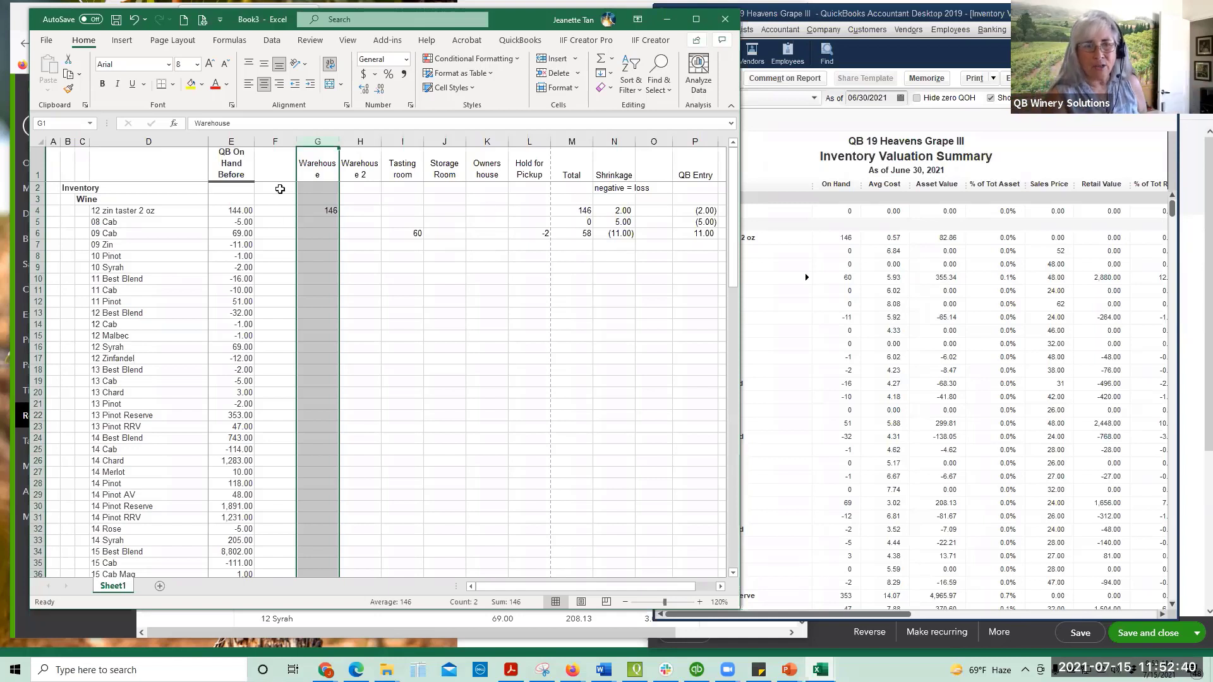
{"action": "left_click", "coordinate": [228, 142]}
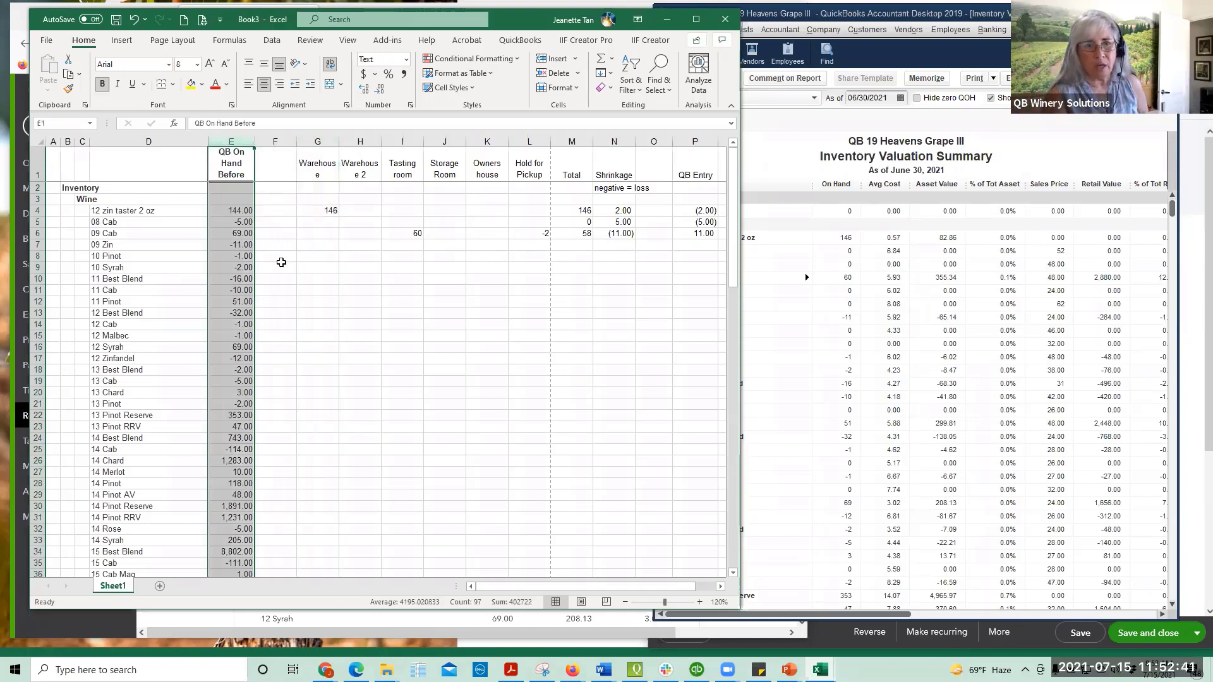
{"action": "left_click", "coordinate": [352, 304]}
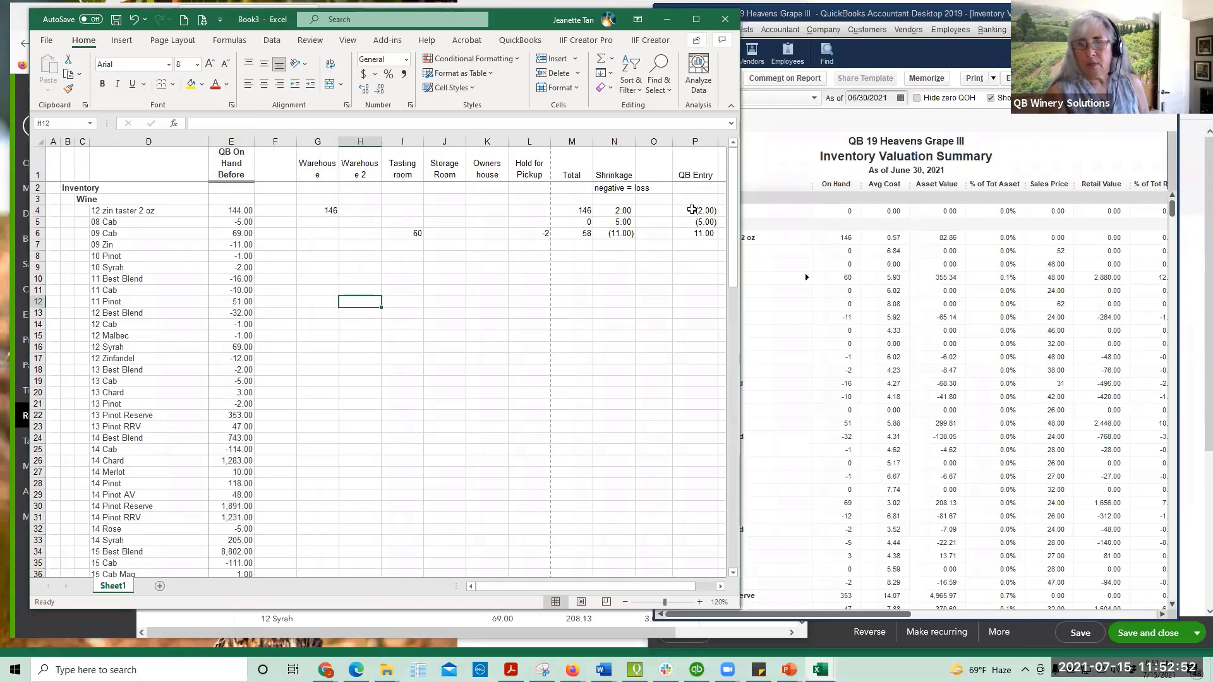
{"action": "left_click", "coordinate": [782, 155]}
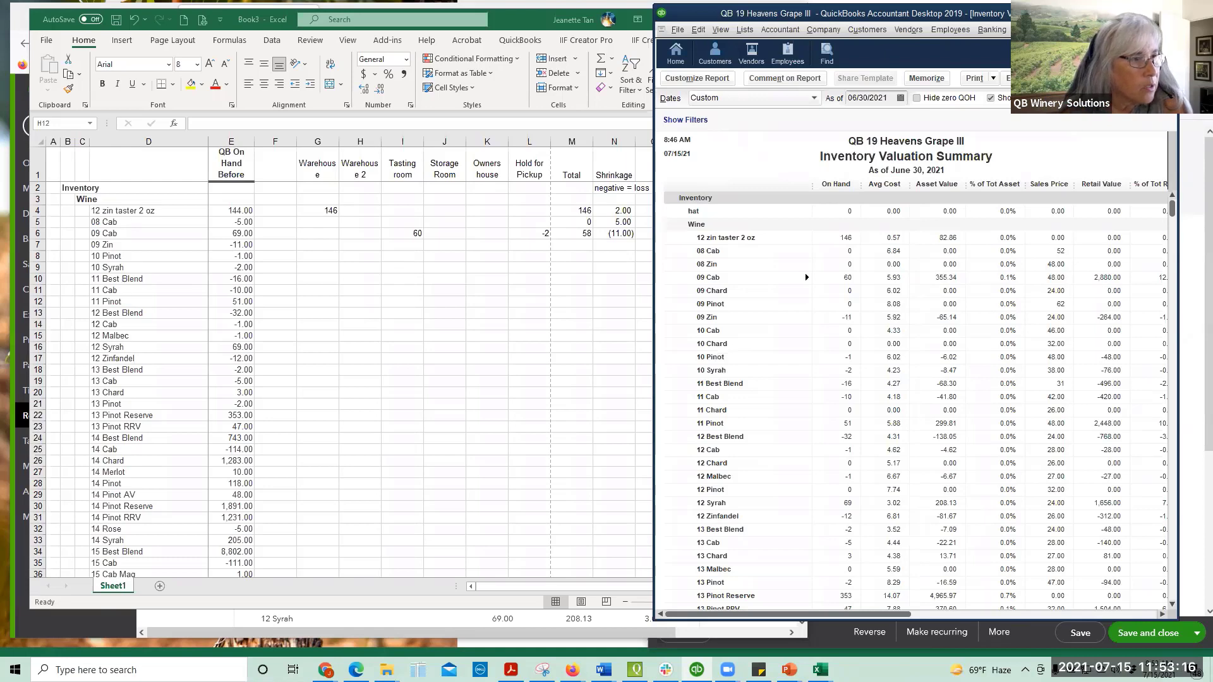
{"action": "left_click", "coordinate": [455, 311]}
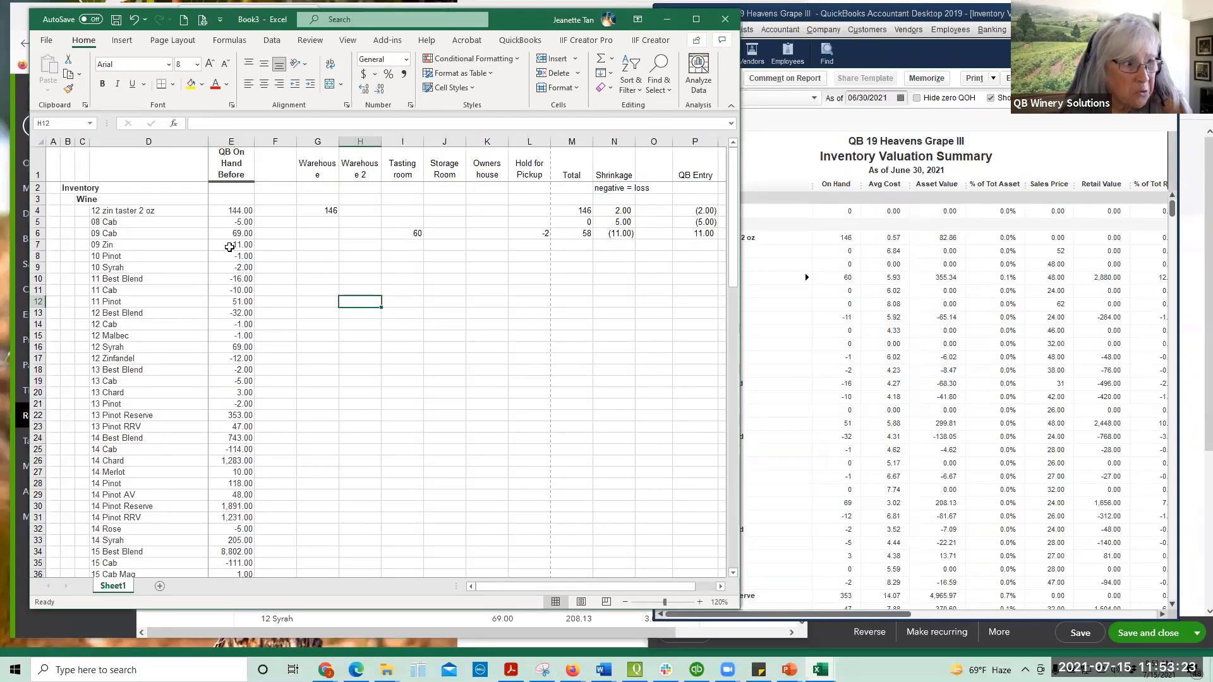
Step: Review the QB On Hand Before column, the count columns from Warehouse through Hold for Pickup, and the Shrinkage column by highlighting each in turn
{"action": "left_click", "coordinate": [231, 141]}
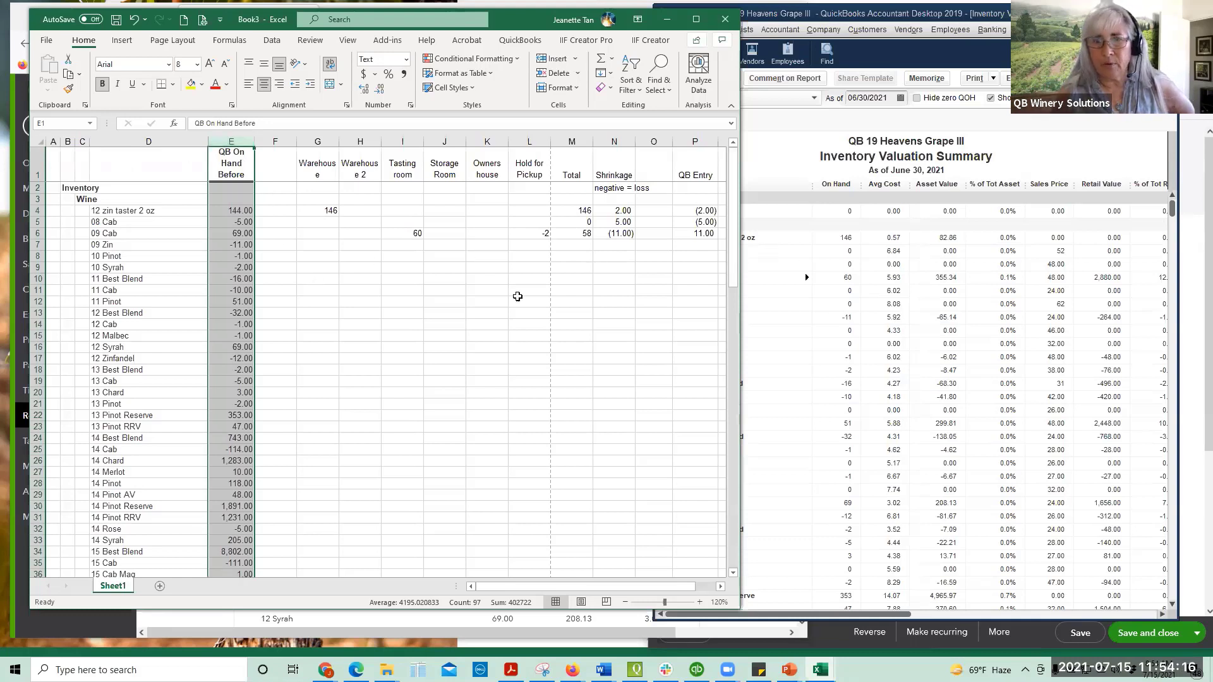
{"action": "left_click", "coordinate": [479, 293]}
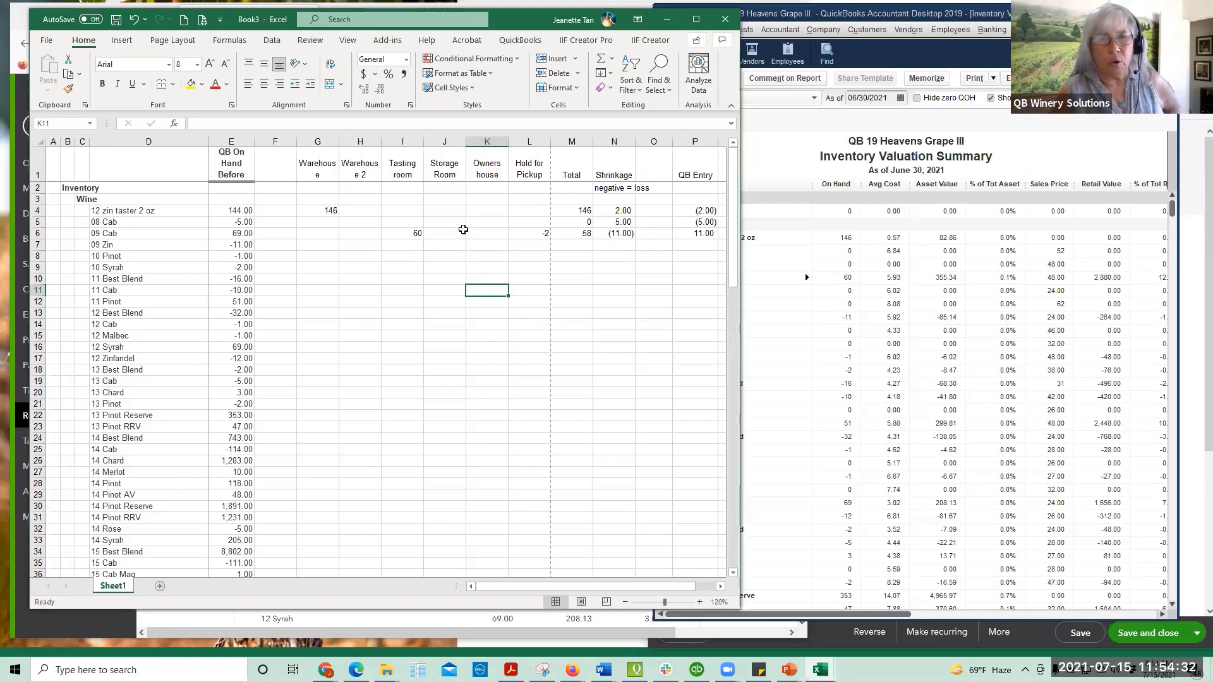
{"action": "left_click", "coordinate": [230, 141]}
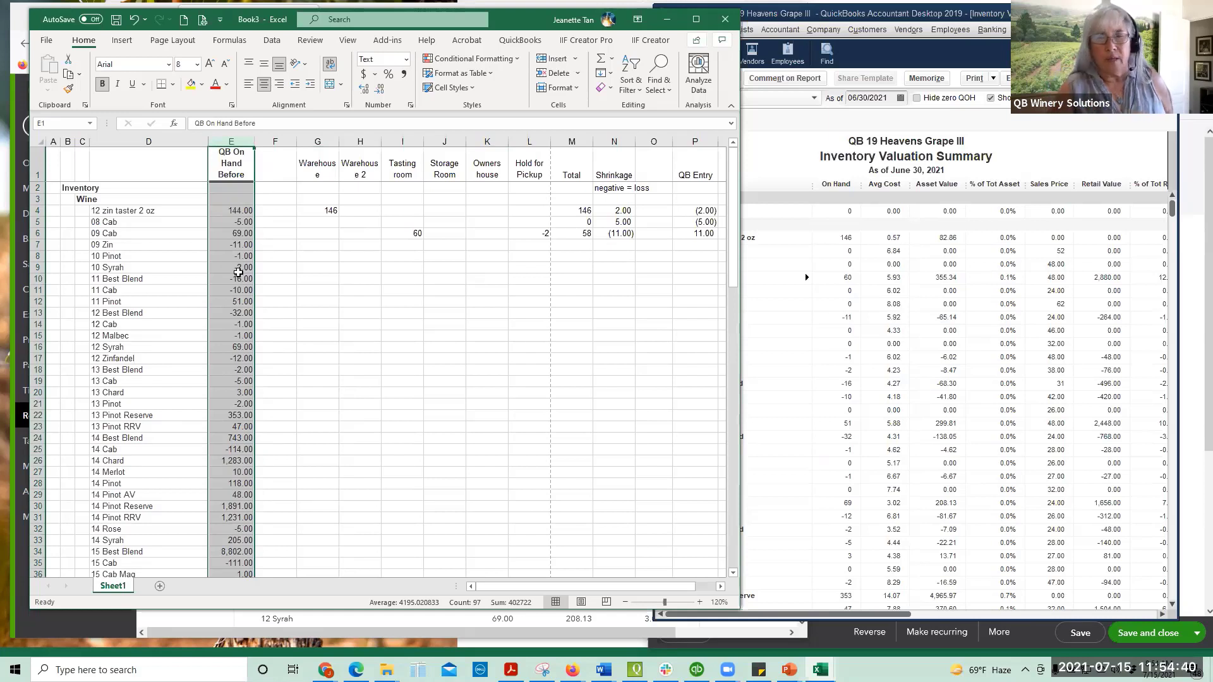
{"action": "left_click", "coordinate": [344, 255]}
{"action": "mouse_move", "coordinate": [335, 158]}
{"action": "left_mouse_down"}
{"action": "mouse_move", "coordinate": [370, 572]}
{"action": "mouse_move", "coordinate": [536, 573]}
{"action": "left_mouse_up"}
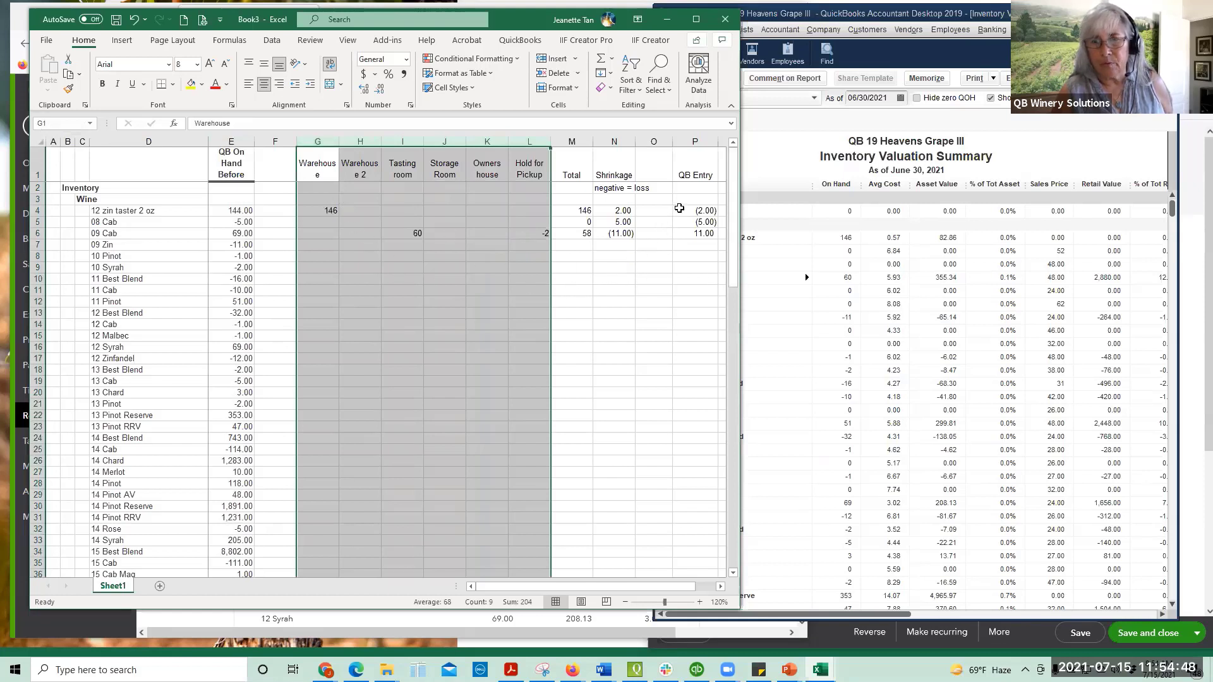
{"action": "left_click", "coordinate": [611, 144]}
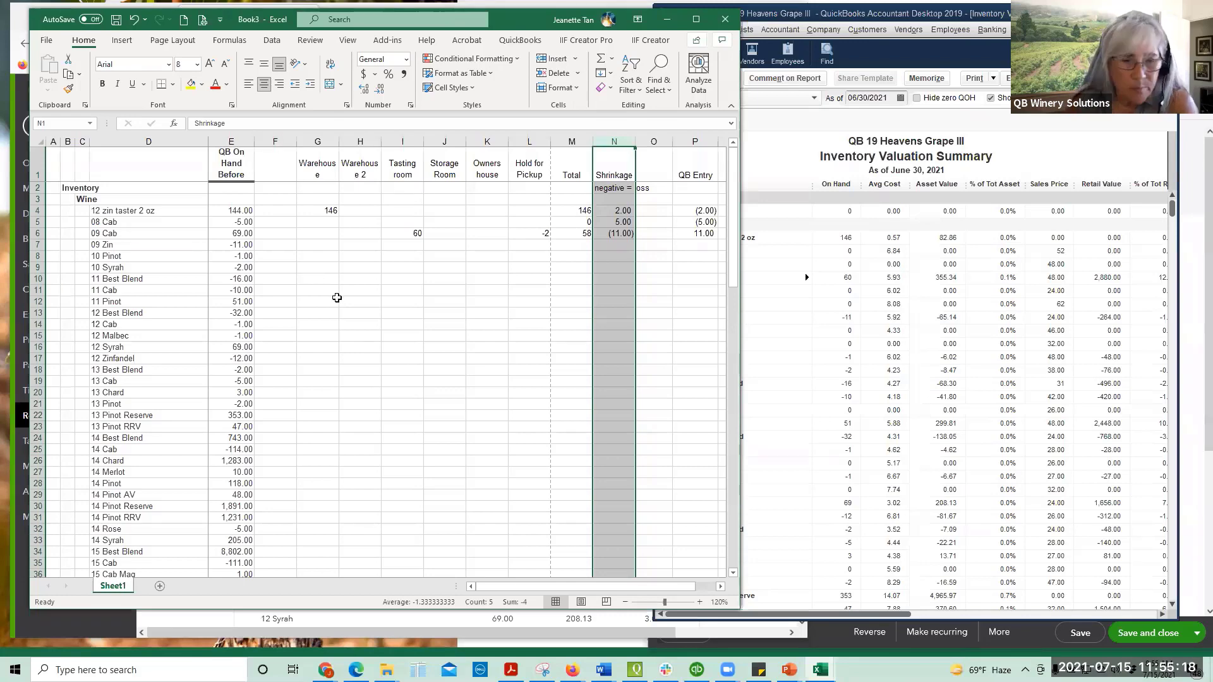
{"action": "scroll", "coordinate": [337, 296], "scroll_direction": "down", "scroll_amount": 1}
{"action": "scroll", "coordinate": [337, 295], "scroll_direction": "up", "scroll_amount": 1}
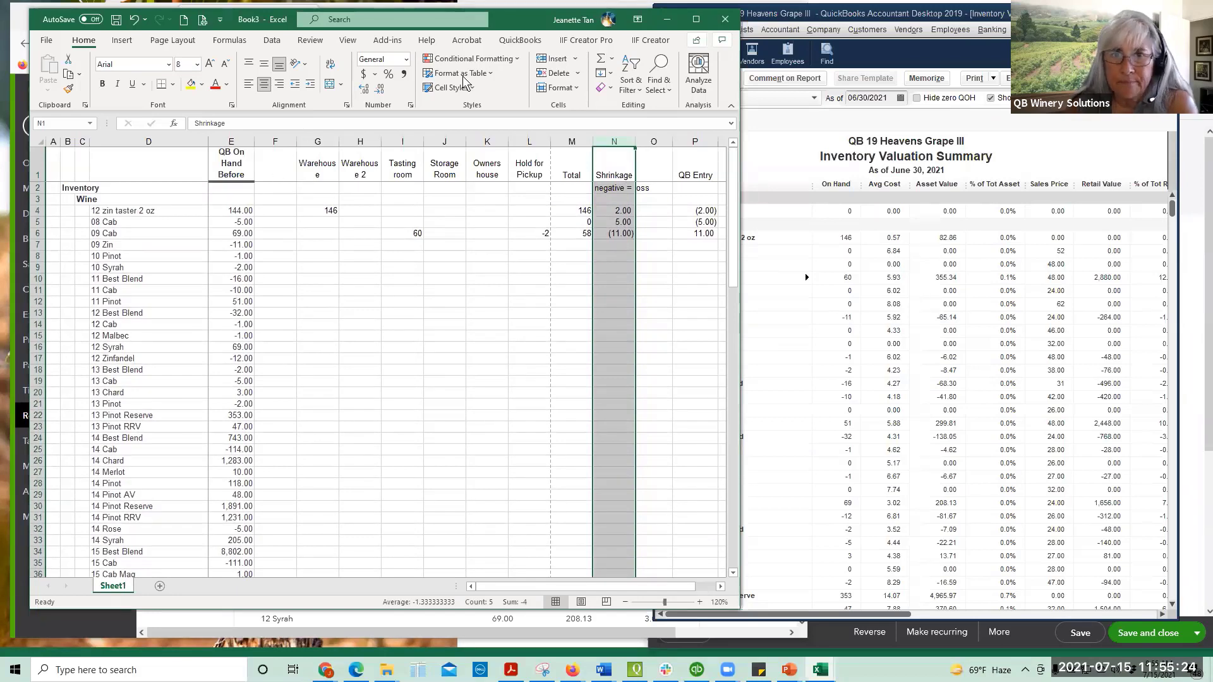
{"action": "left_click_drag", "start_coordinate": [513, 19], "coordinate": [509, 16]}
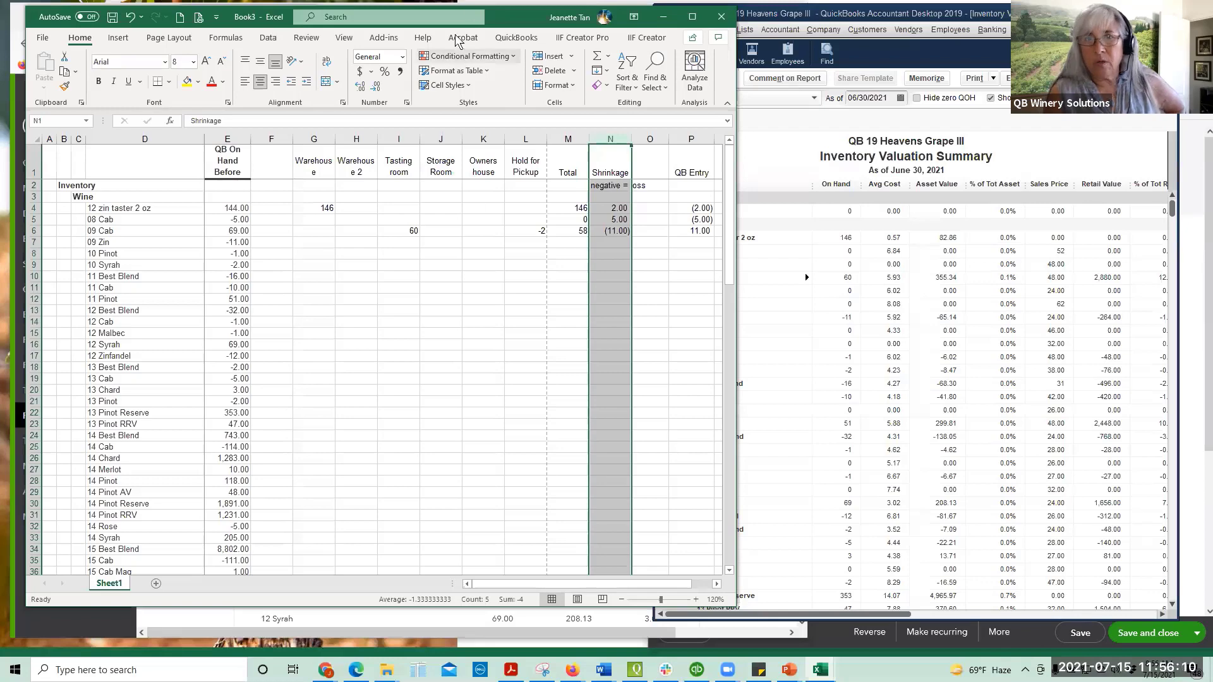
Step: Minimize the Excel, QuickBooks Desktop and browser windows, return to the slide show and advance to the How to Learn More slide
{"action": "left_click", "coordinate": [662, 16]}
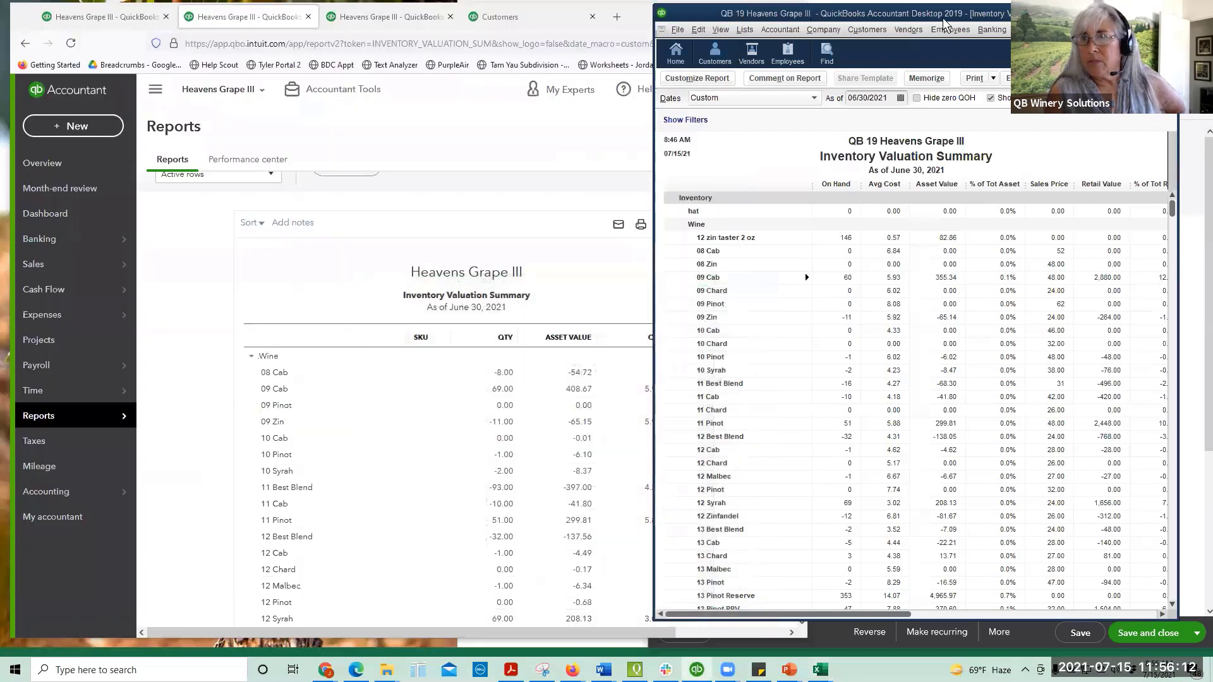
{"action": "left_click", "coordinate": [1105, 13]}
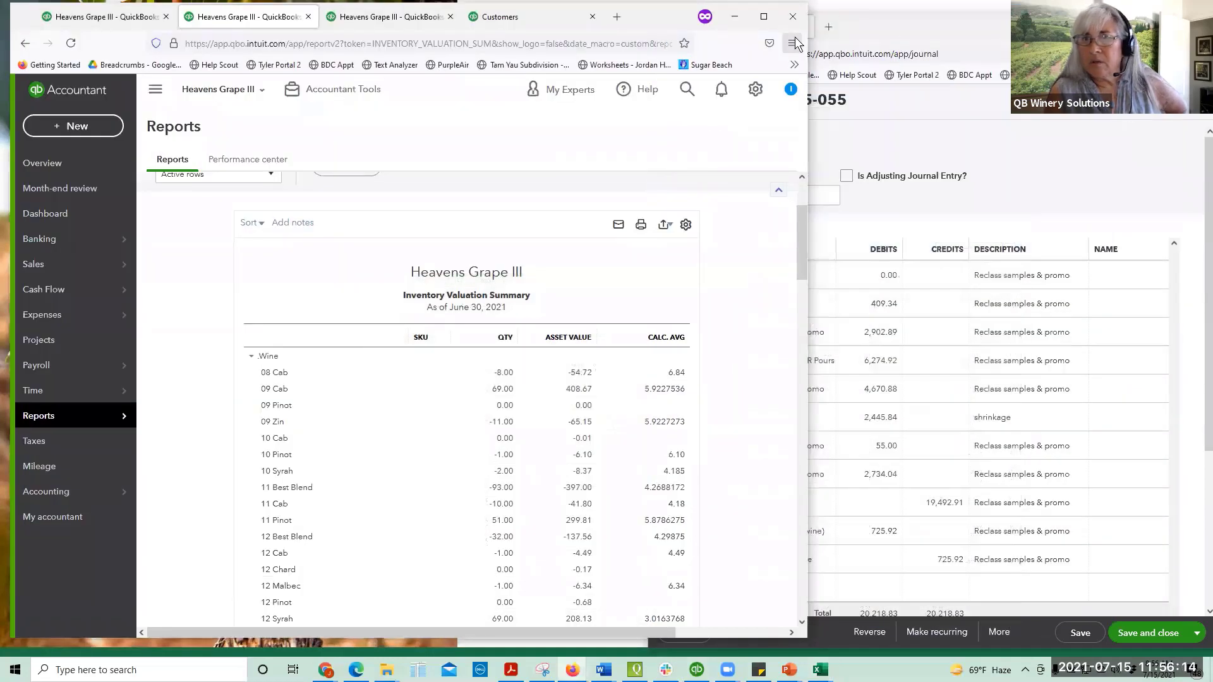
{"action": "left_click", "coordinate": [732, 18]}
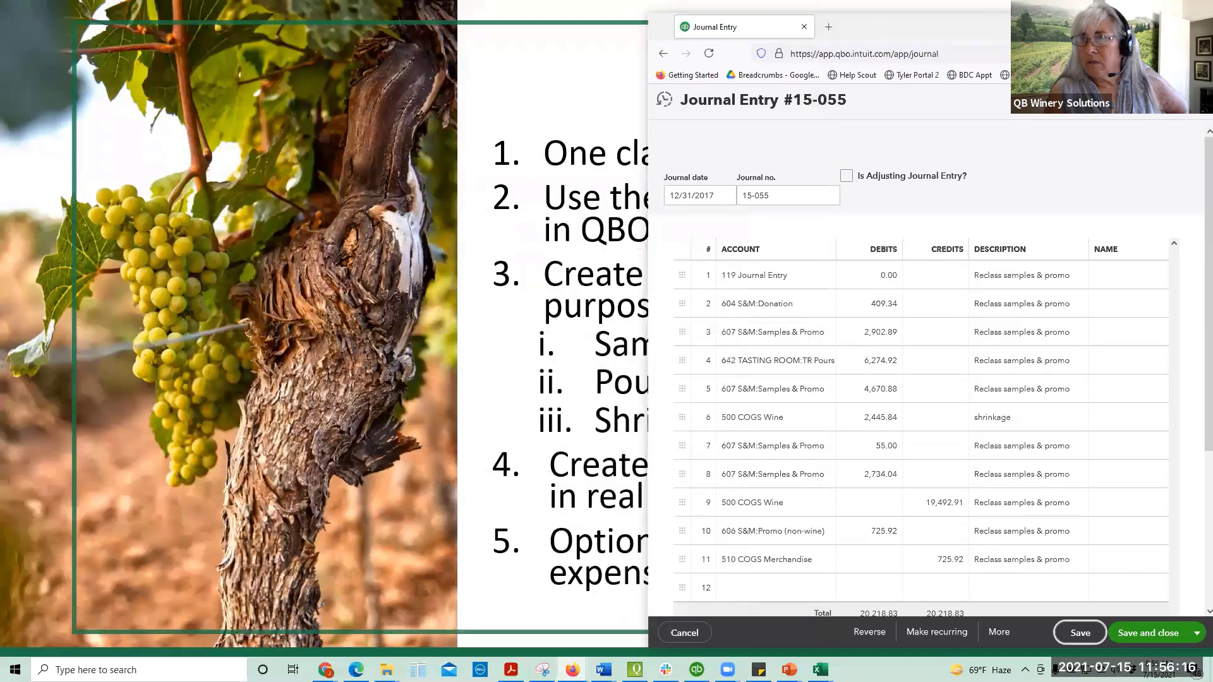
{"action": "left_click", "coordinate": [1136, 24]}
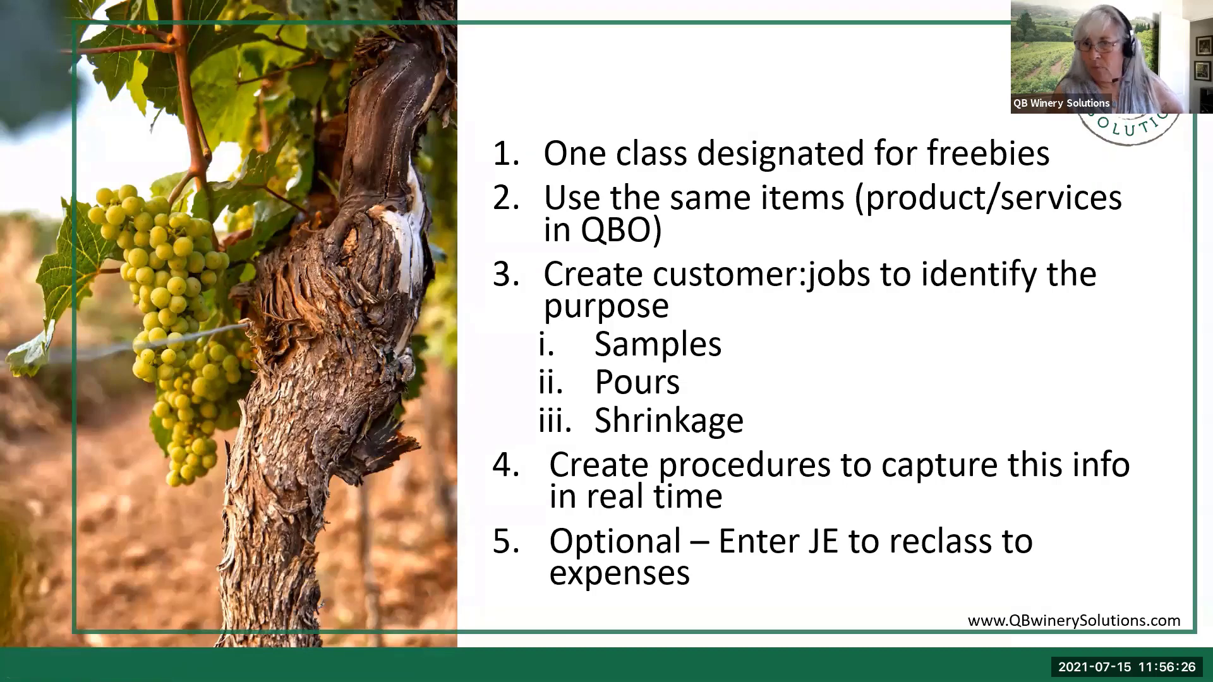
{"action": "key", "text": "Right"}
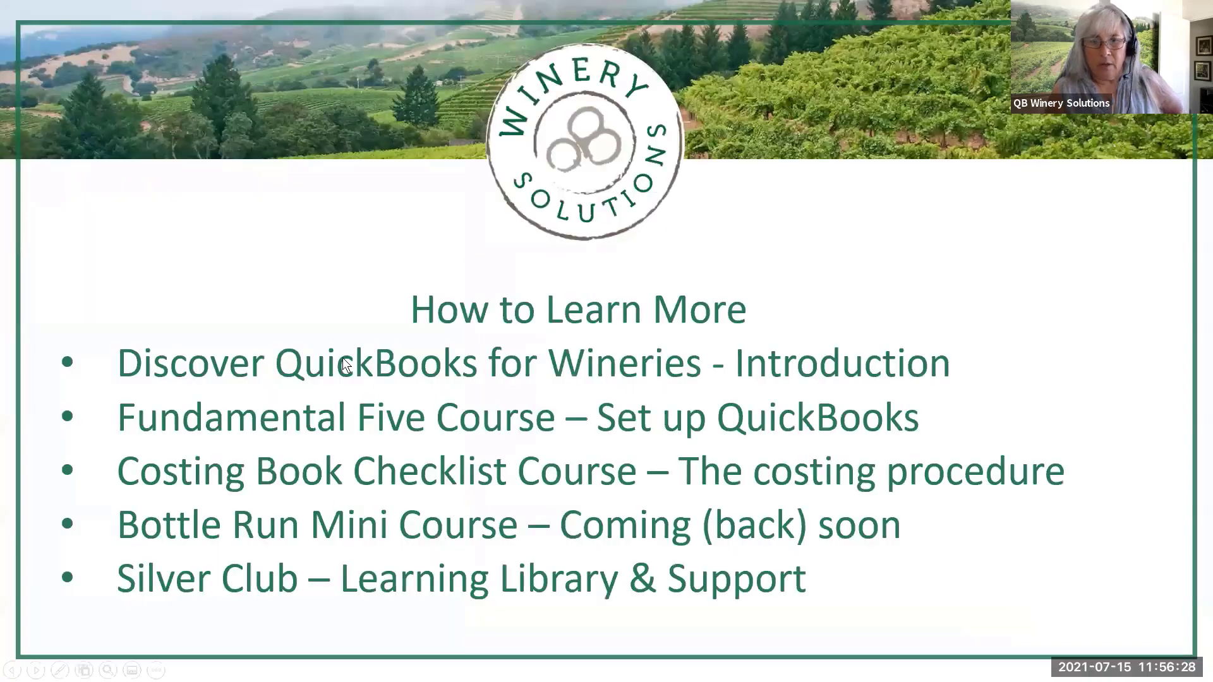